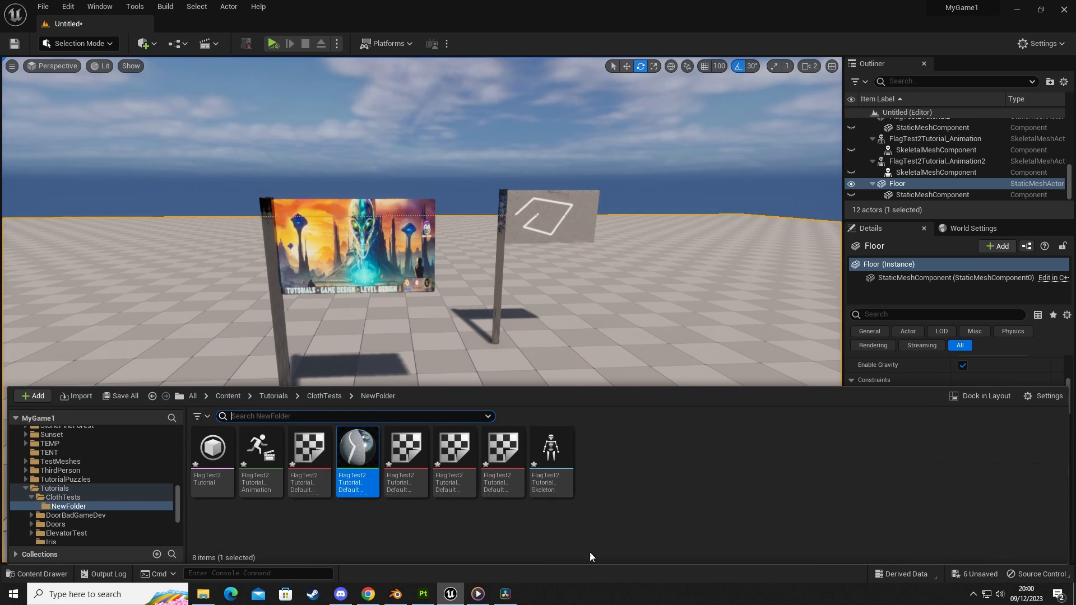
Step: Force-delete all the FlagTest2Tutorial assets in ClothTests/NewFolder and check that the folder is empty
mouse_move(277, 490)
key("Delete")
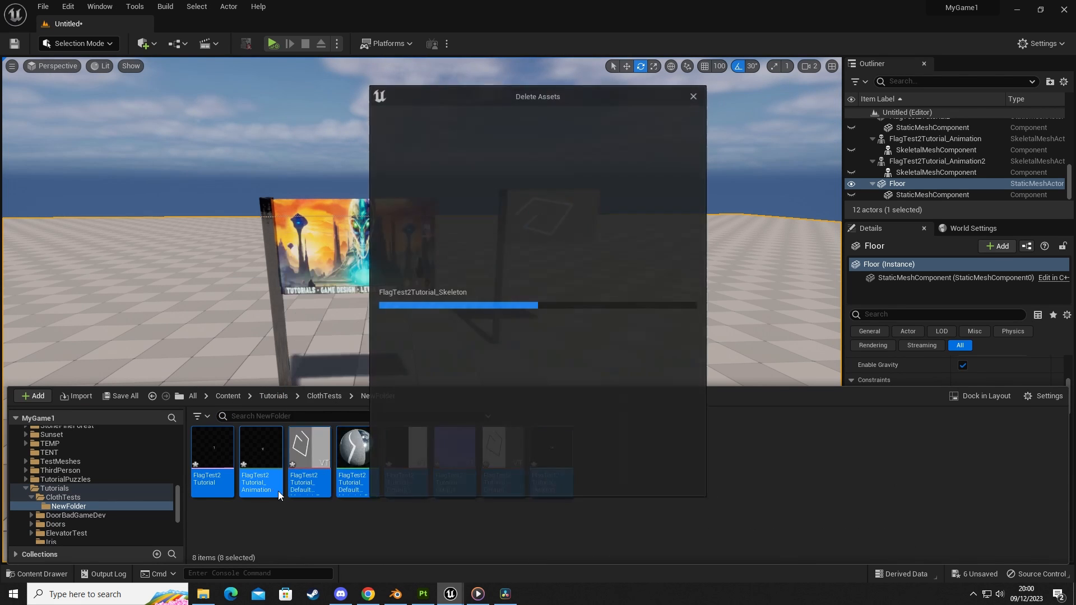
left_click(484, 481)
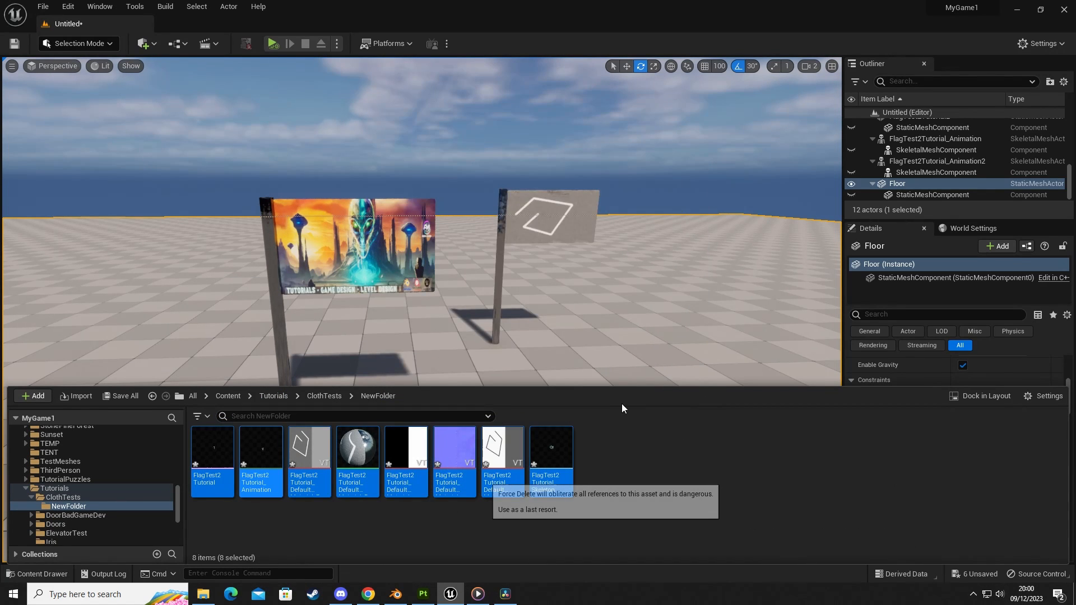
left_click(399, 274)
key("ctrl+space")
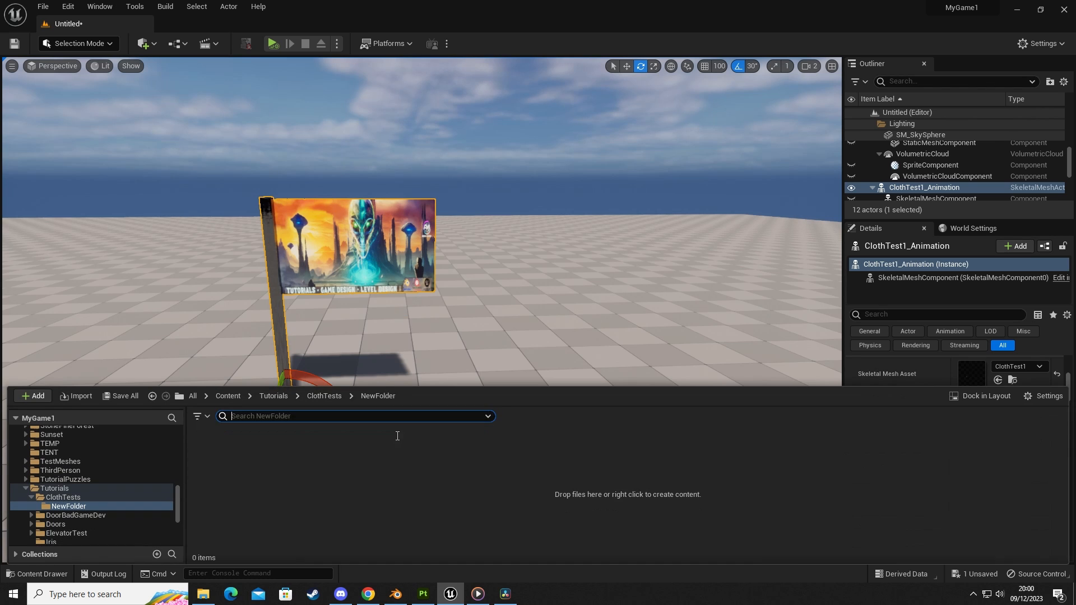
left_click(353, 481)
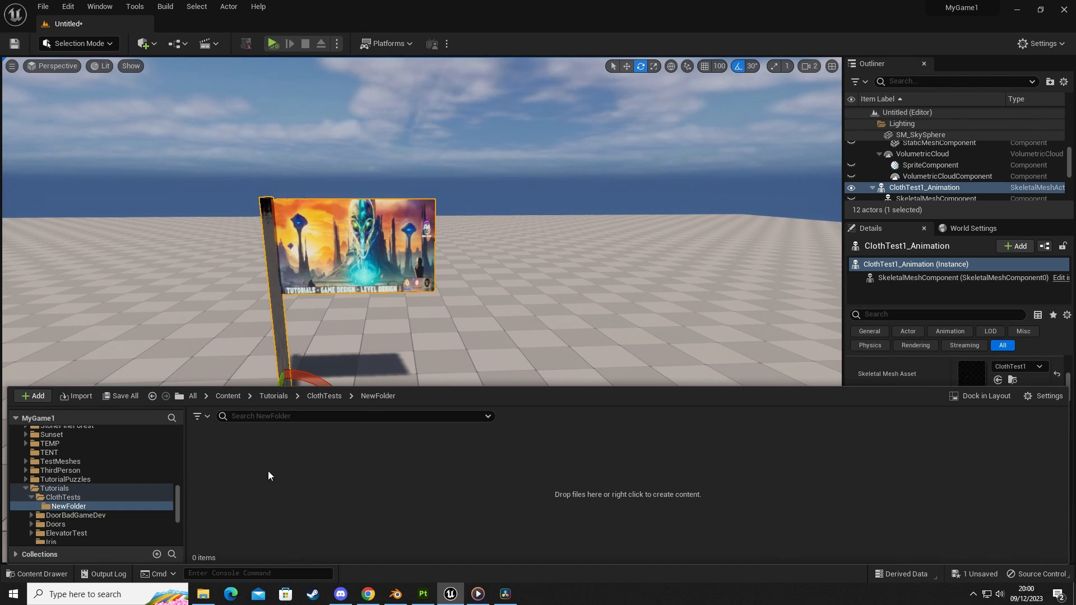
Step: Switch to Blender and create a new General file without saving the current changes
mouse_move(431, 281)
right_mouse_down()
mouse_move(414, 297)
mouse_move(435, 264)
right_mouse_up()
key("g")
left_click(396, 594)
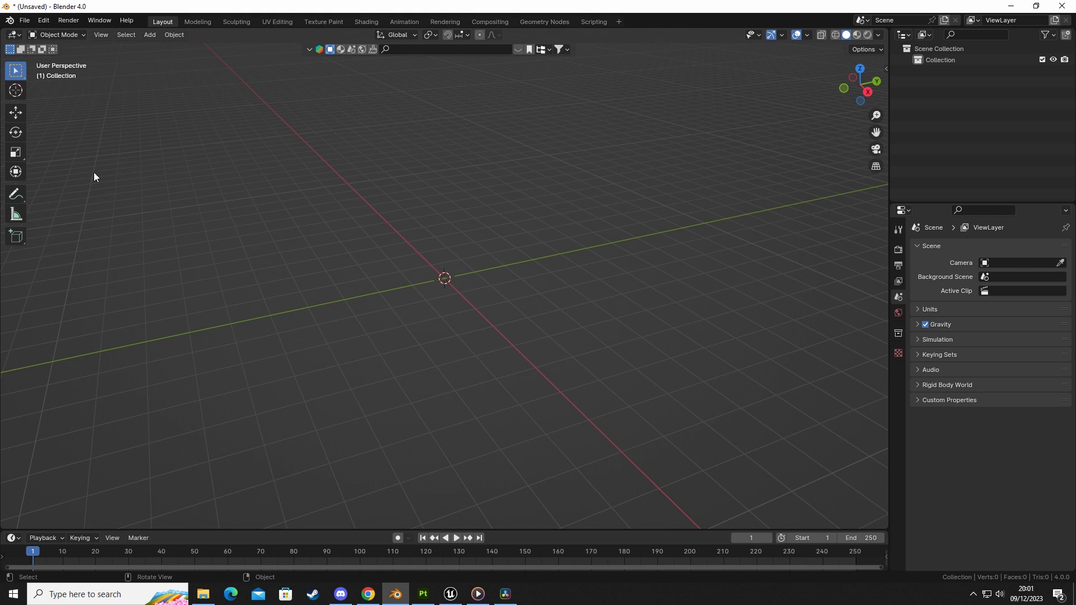
left_click(24, 21)
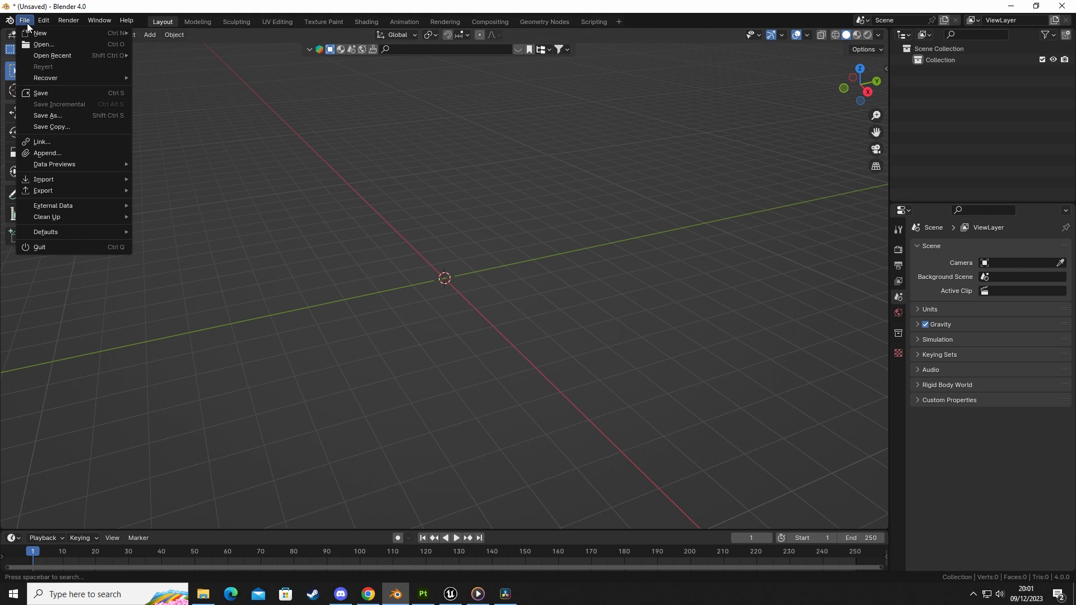
mouse_move(52, 30)
left_click(191, 36)
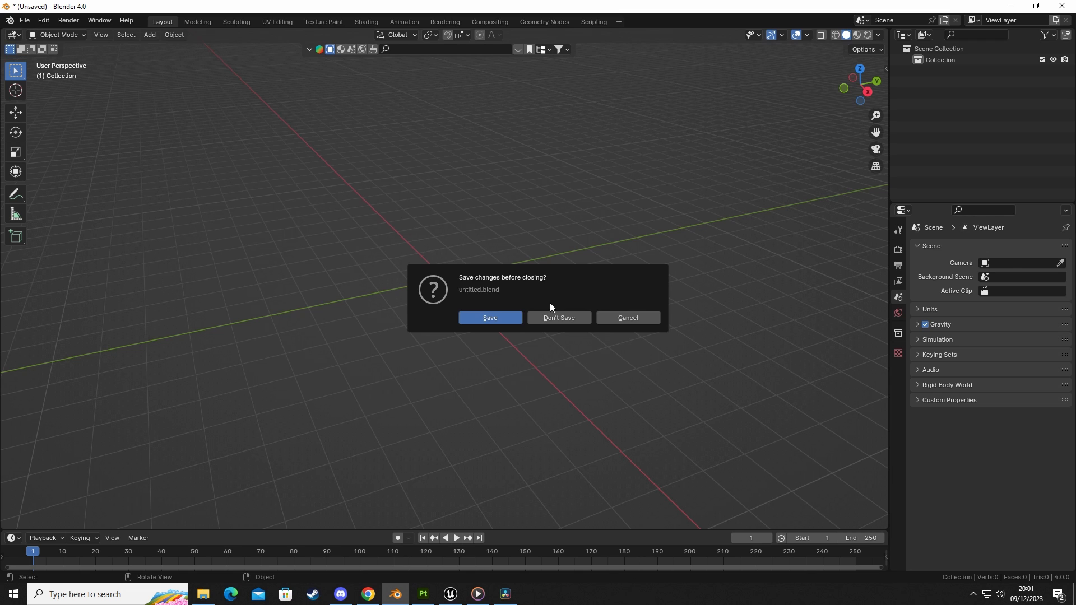
left_click(554, 318)
left_click(25, 20)
mouse_move(40, 33)
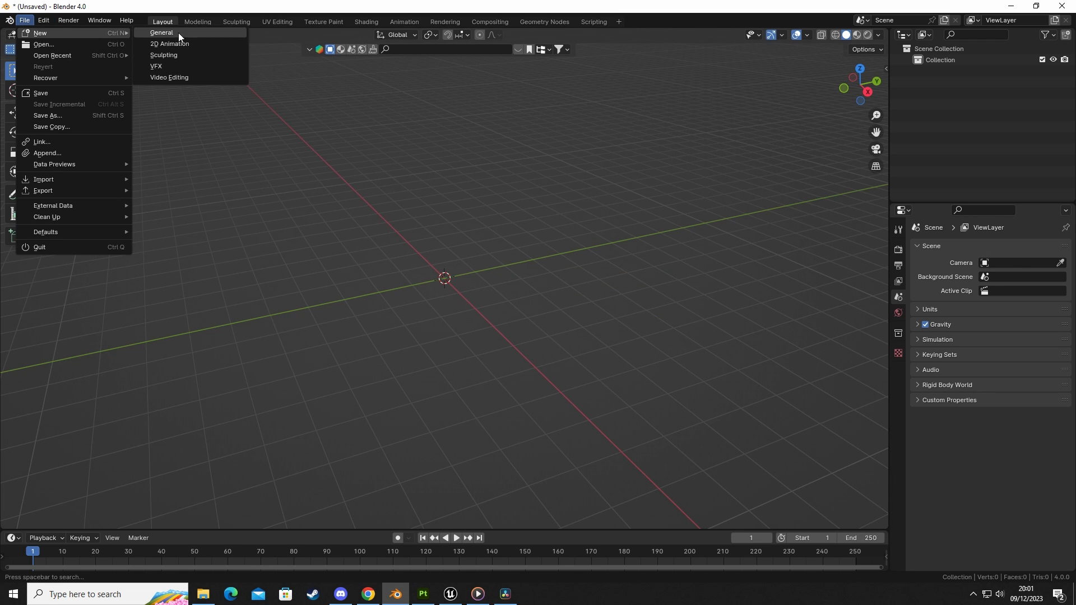
left_click(178, 33)
left_click(556, 316)
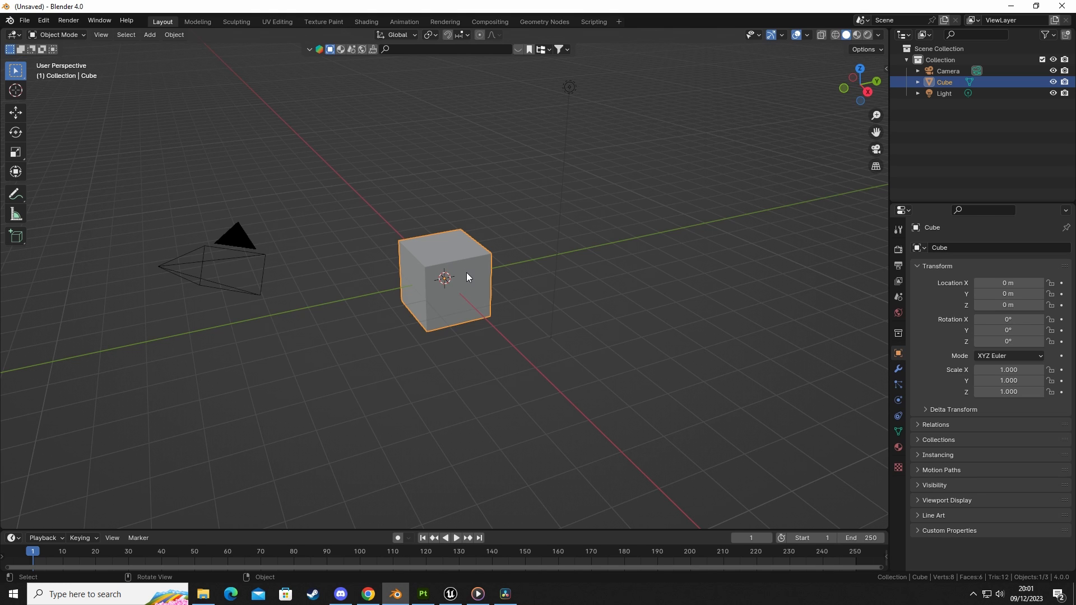
Step: Delete all the default objects from the scene: the camera, the cube and the light
key("a")
key("x")
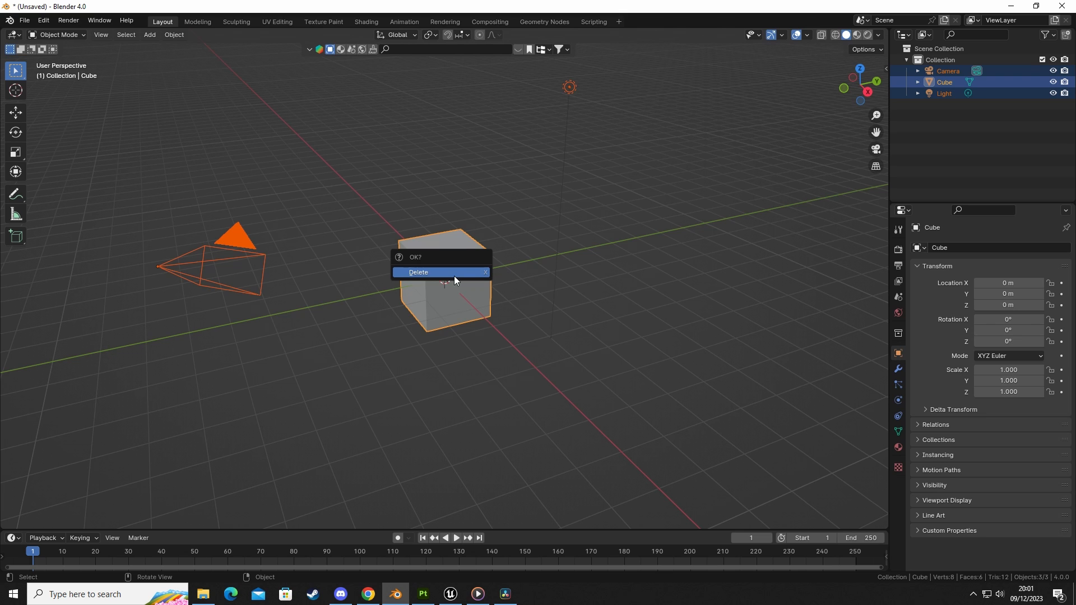
left_click(765, 248)
key("a")
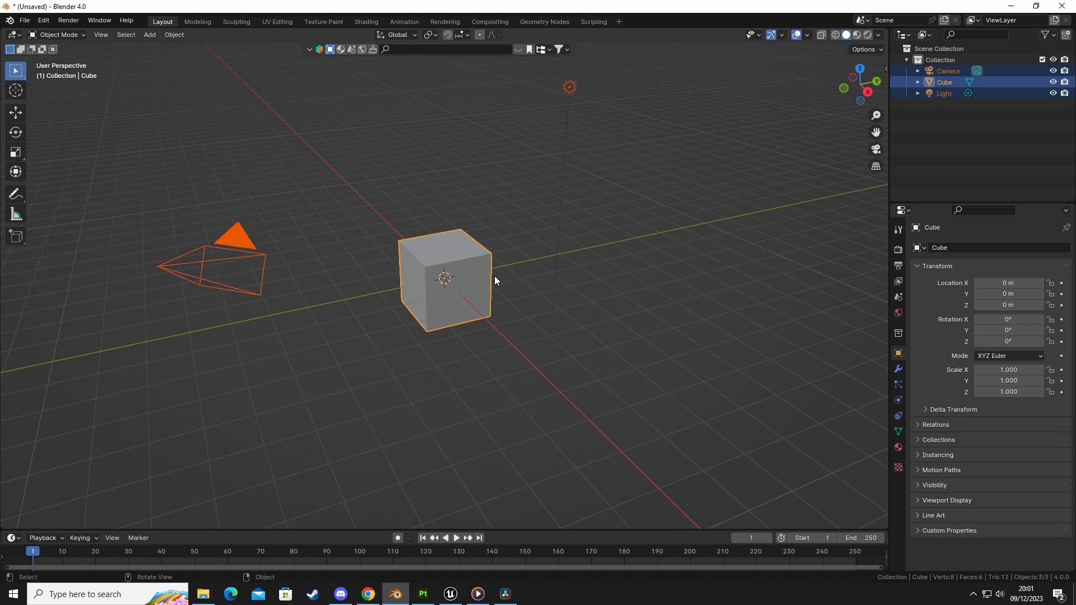
key("x")
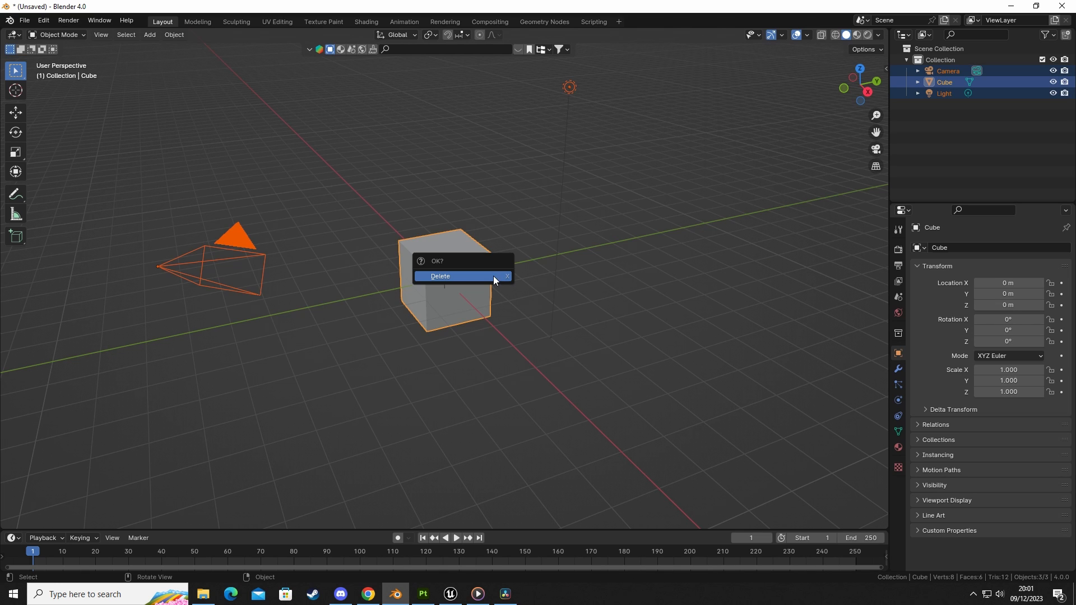
left_click(459, 277)
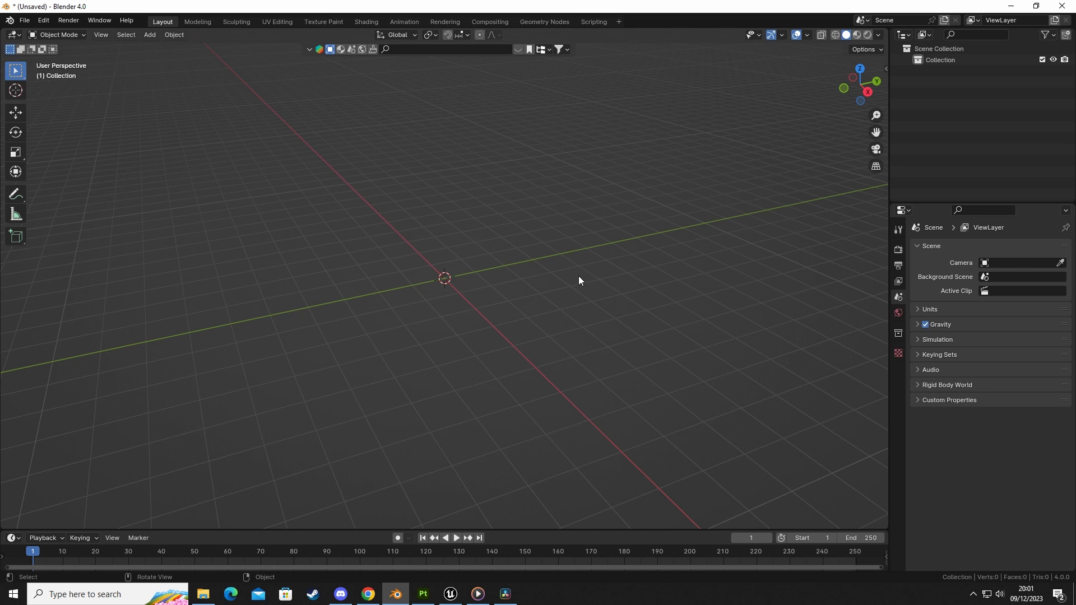
Step: Launch Keystroke Visualizer from the desktop and place its overlay beside the navigation gizmo in Blender's viewport
left_click(1012, 6)
left_click(1021, 8)
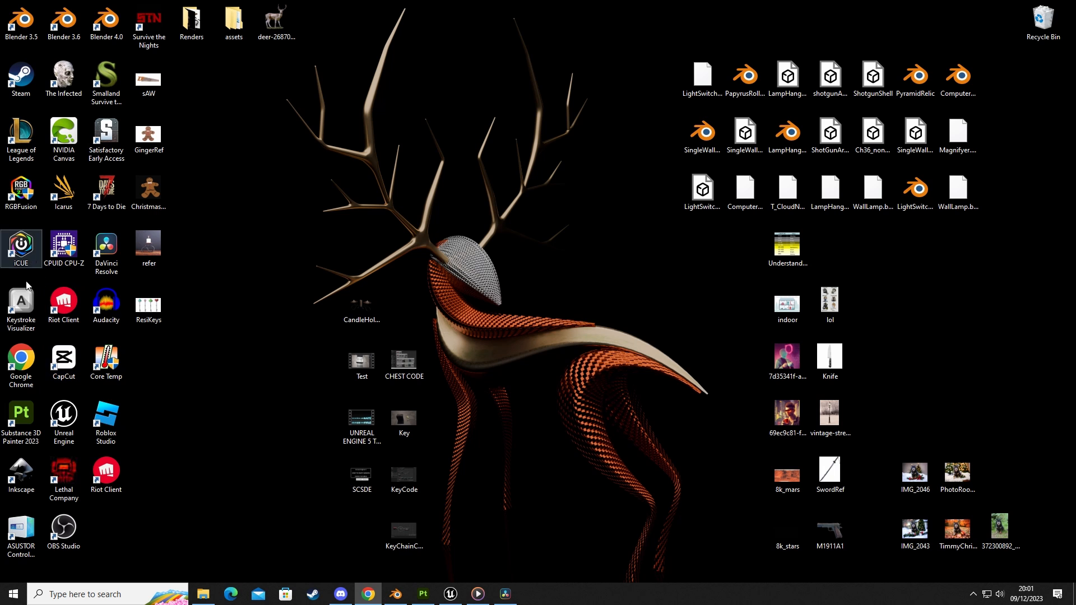
left_click(23, 311)
double_click(23, 311)
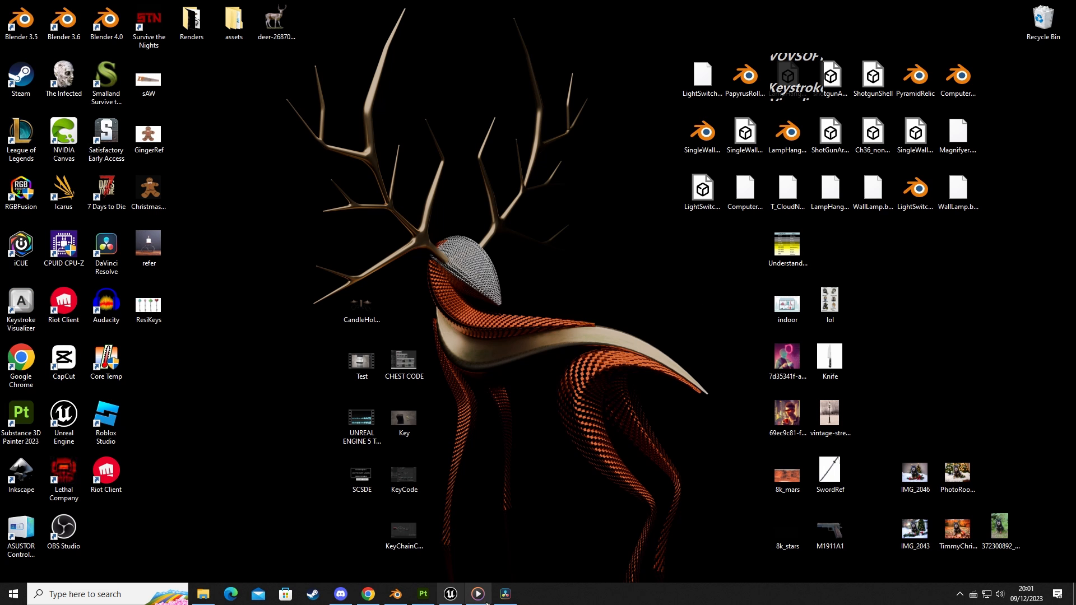
left_click(396, 594)
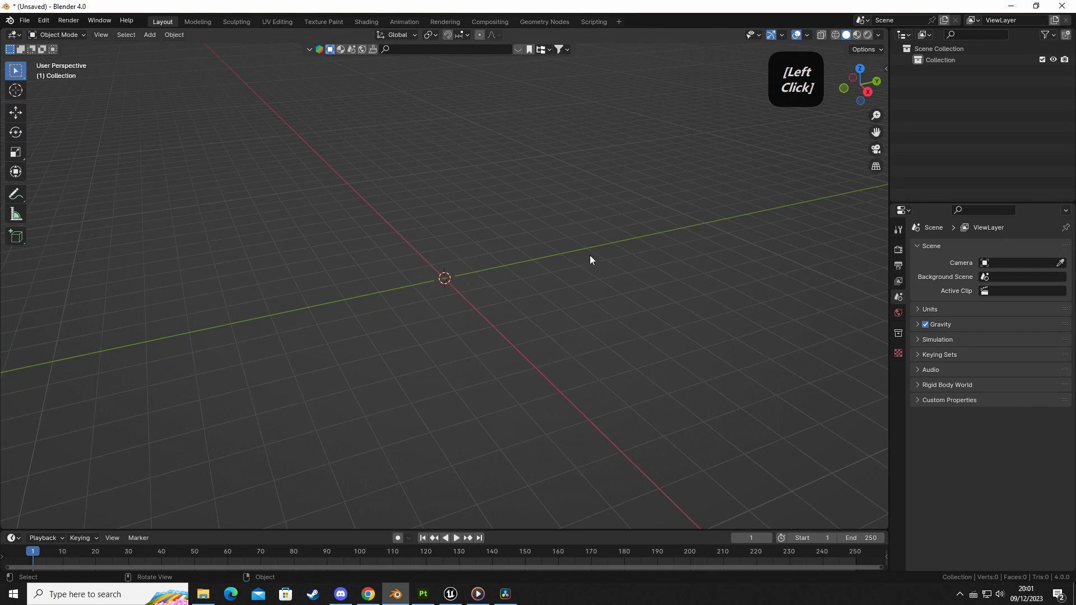
mouse_move(790, 96)
left_mouse_down()
mouse_move(813, 139)
mouse_move(784, 110)
left_mouse_up()
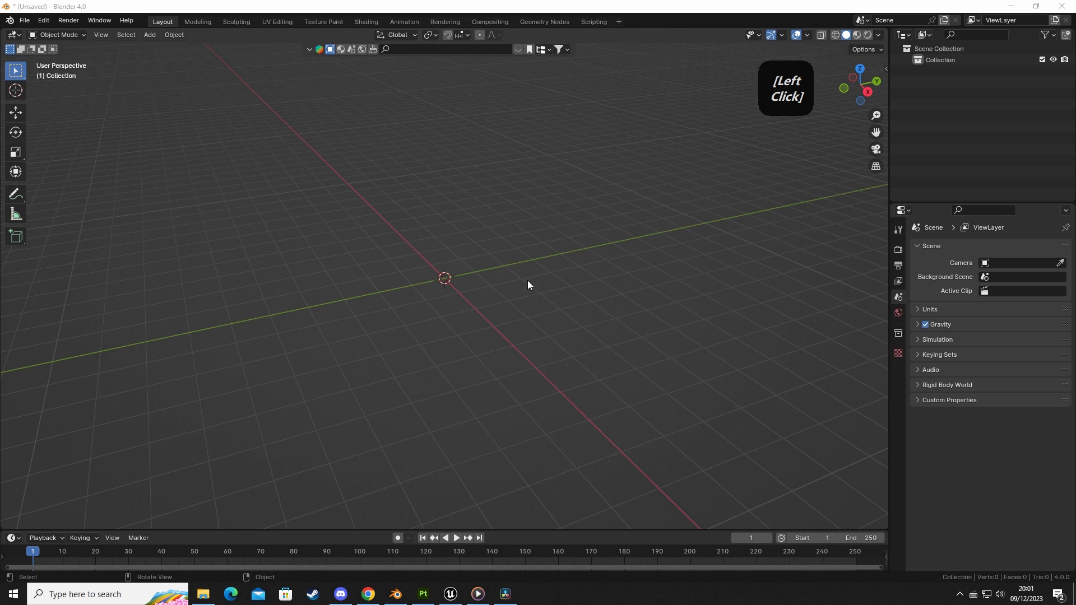
Step: Add a mesh cylinder at the world origin
middle_click_drag(527, 280, 462, 338)
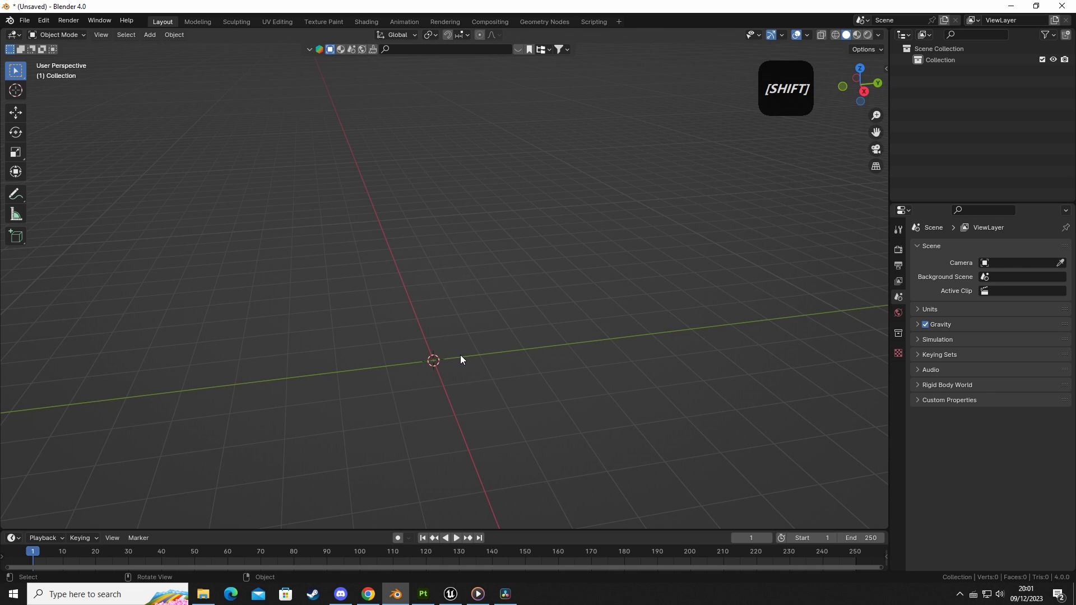
key("shift+a")
mouse_move(426, 183)
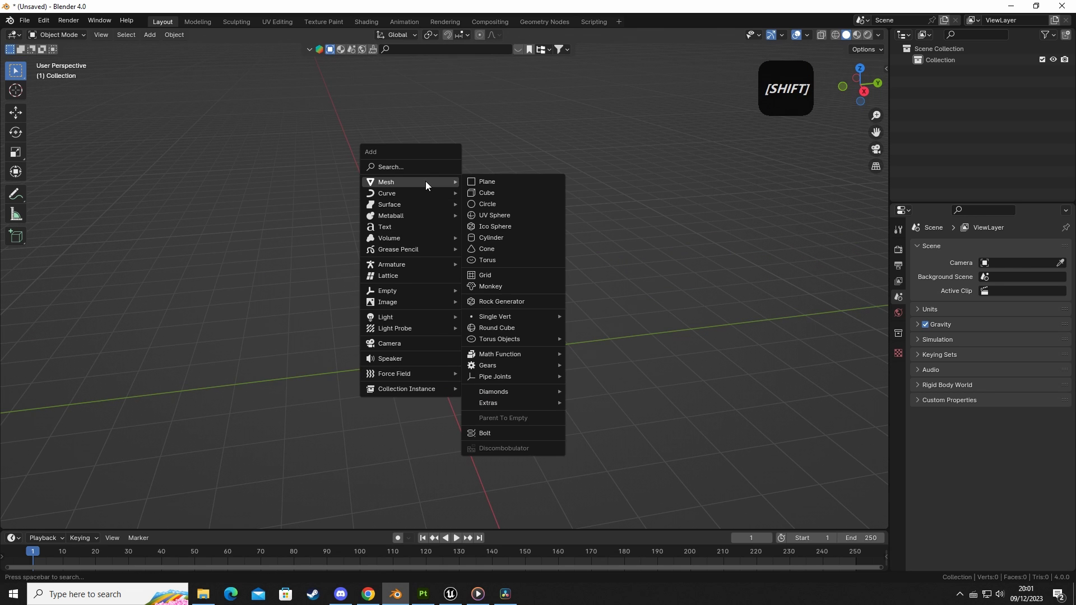
left_click(502, 237)
mouse_move(561, 297)
middle_mouse_down()
mouse_move(541, 297)
mouse_move(545, 289)
middle_mouse_up()
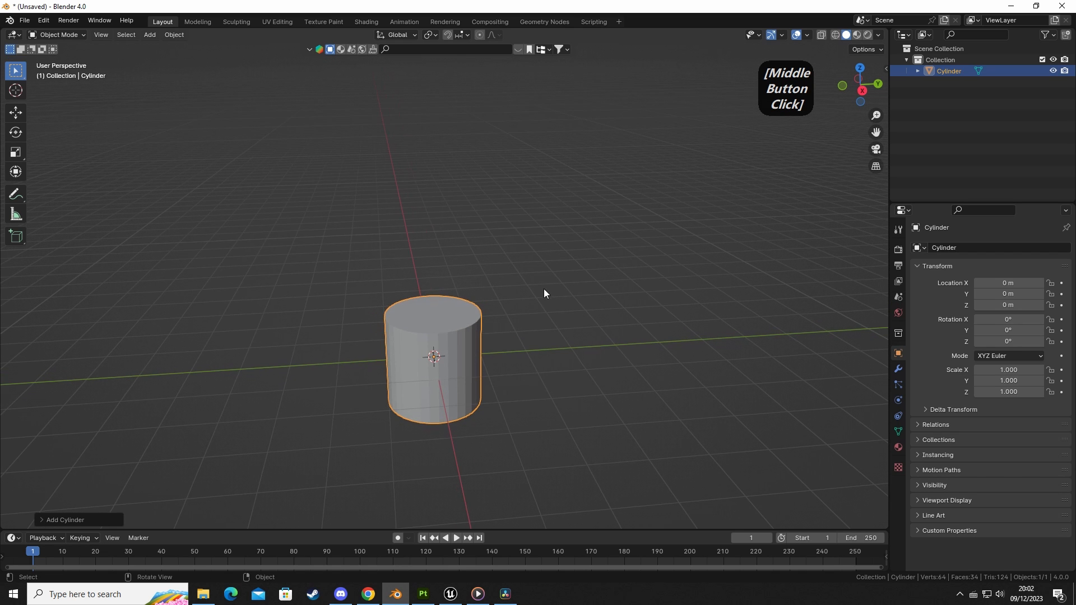
Step: Enter Edit Mode on the cylinder with face selection and select its top face
key("Tab")
left_click(540, 404)
scroll(622, 348, "down", 5)
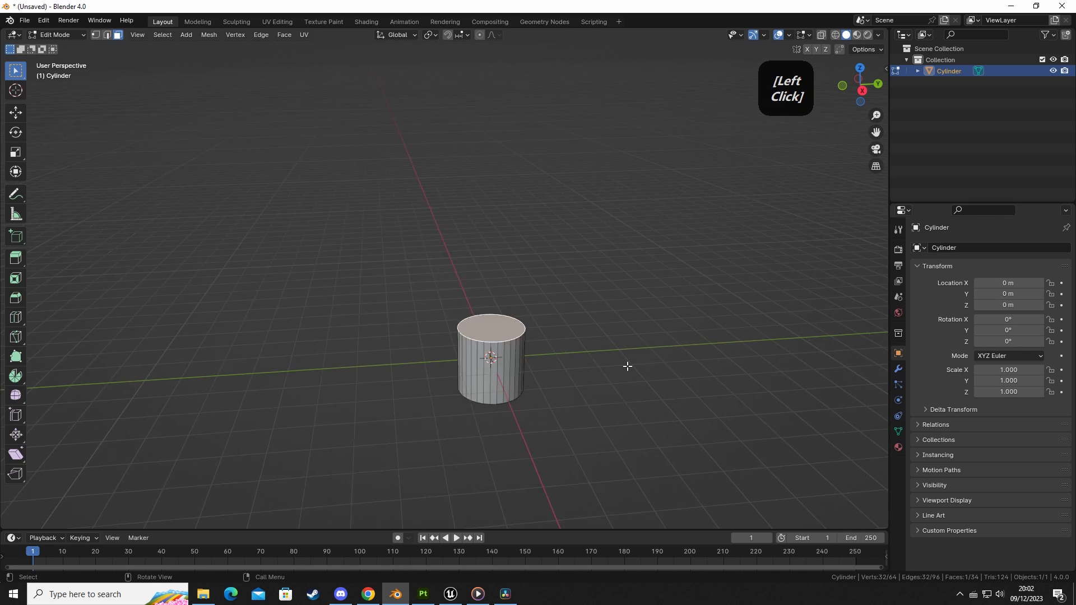
middle_click_drag(583, 350, 476, 345, "shift")
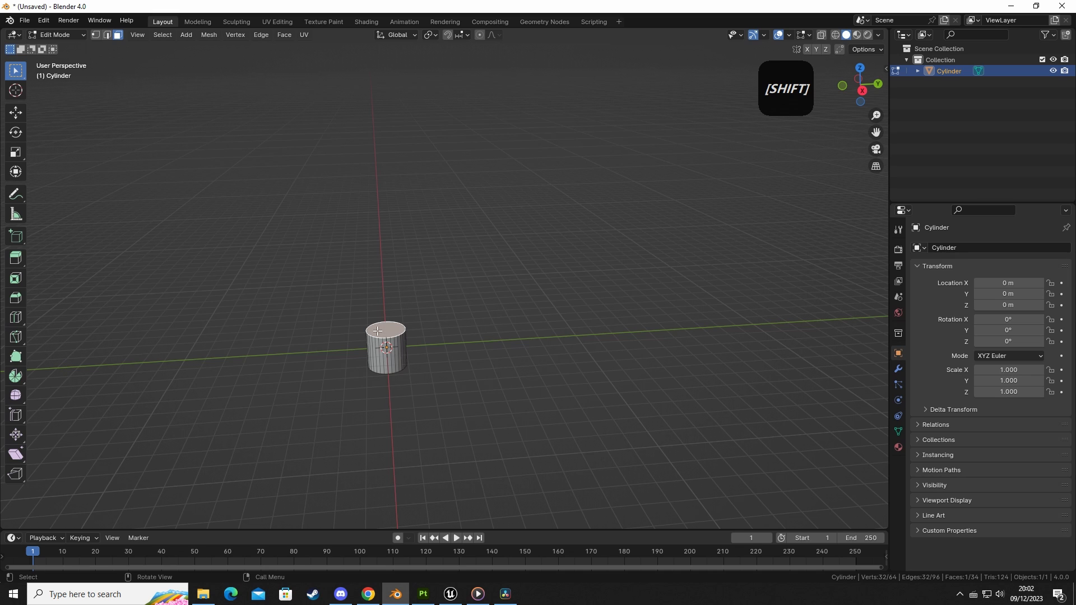
Step: Switch the cylinder to Object Mode and return to Edit Mode
left_click(46, 37)
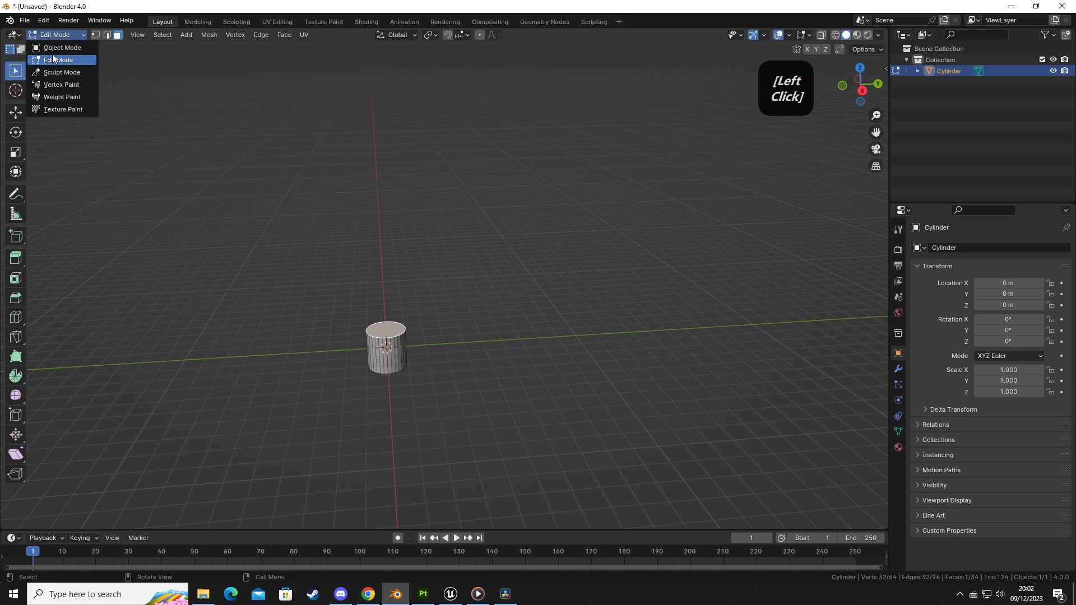
left_click(62, 49)
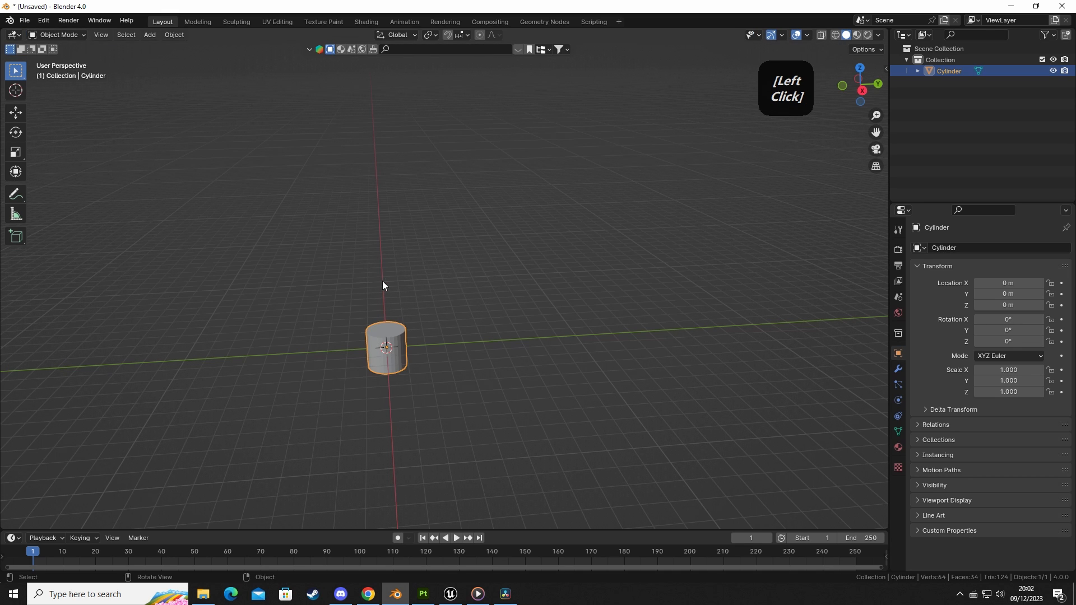
key("Tab")
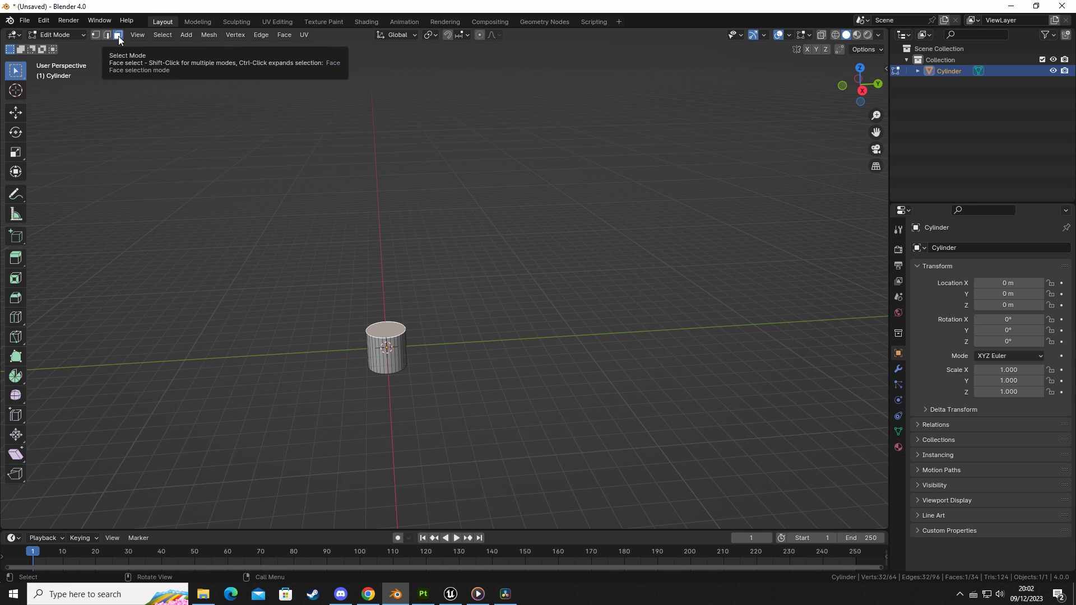
Step: Move the cylinder's top face upward along the global Z axis to lengthen it
scroll(373, 335, "up", 1)
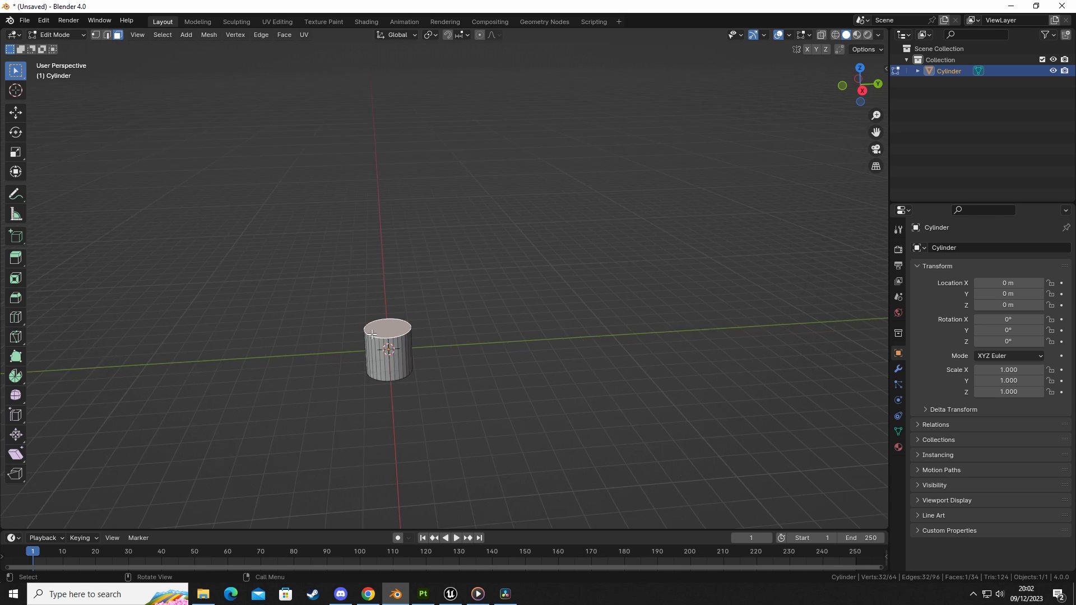
scroll(373, 335, "up", 5)
middle_click_drag(372, 334, 393, 332)
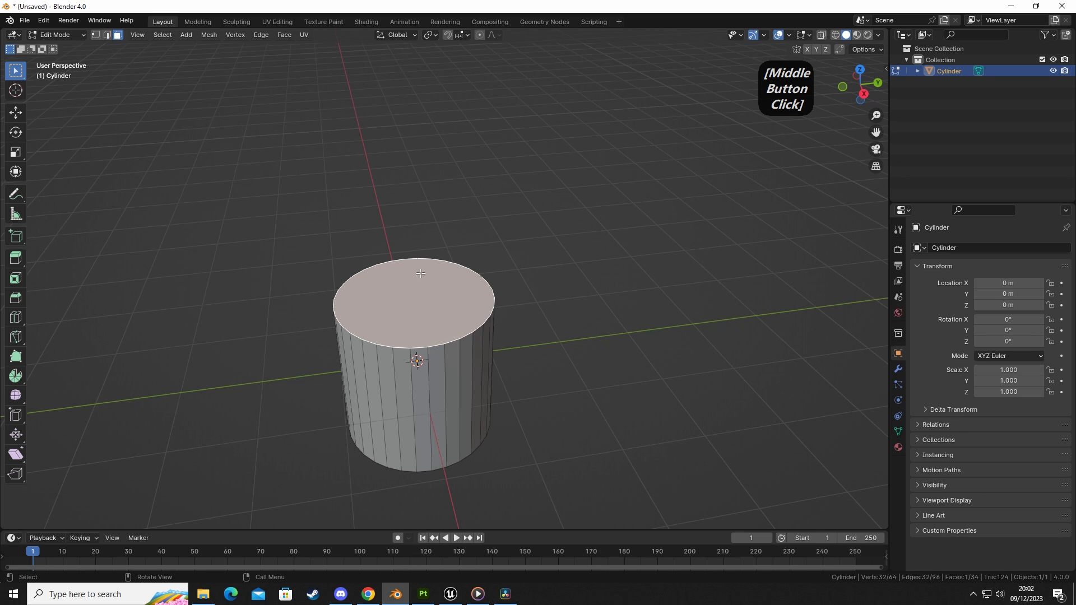
scroll(493, 347, "down", 3)
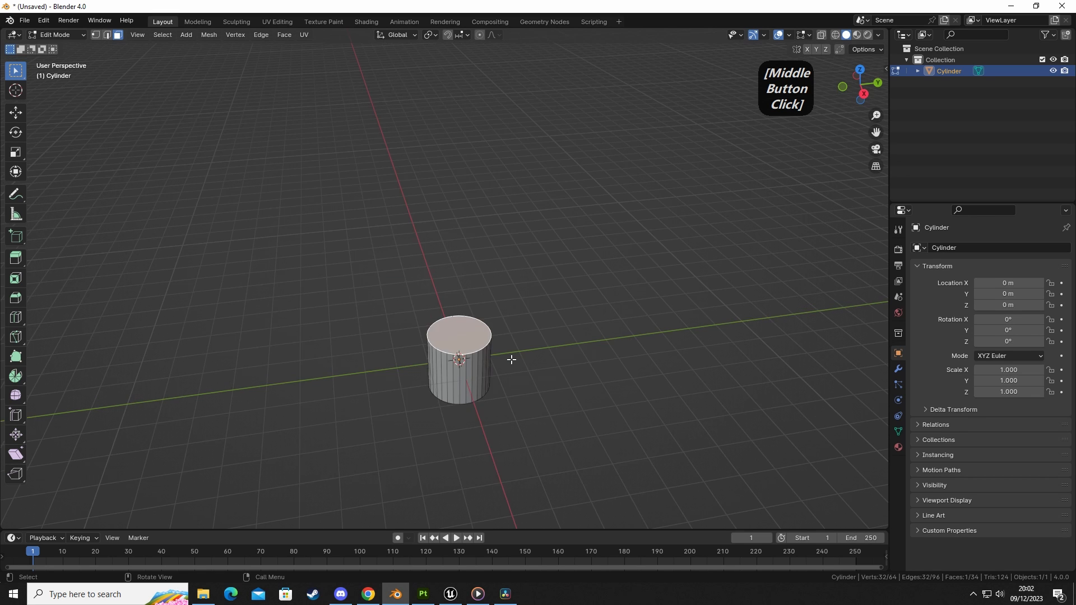
middle_click_drag(509, 356, 488, 312, "shift")
key("g")
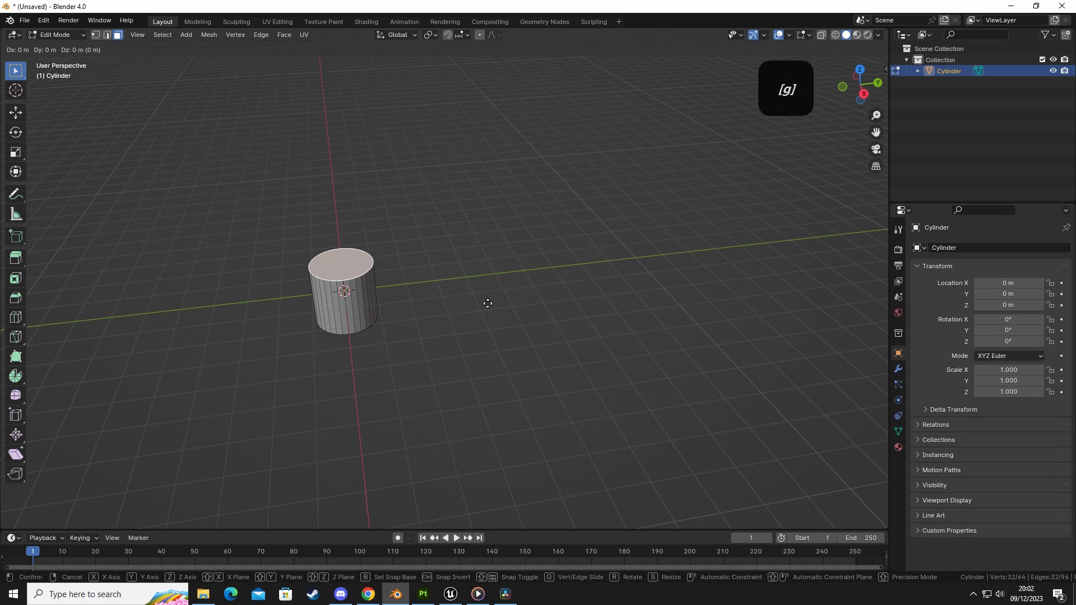
key("z")
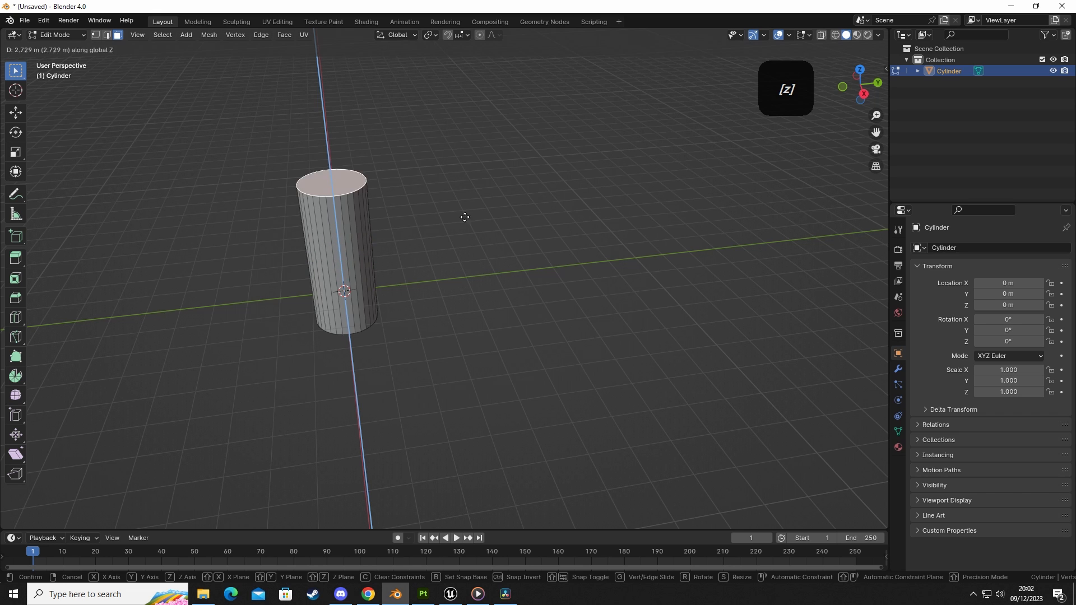
left_click(462, 154)
Step: Raise the cylinder's top face a further distance of about 13.8 m along the global Z axis to form a tall pole
scroll(463, 155, "down", 7)
middle_click_drag(482, 197, 452, 320, "shift")
key("g")
key("z")
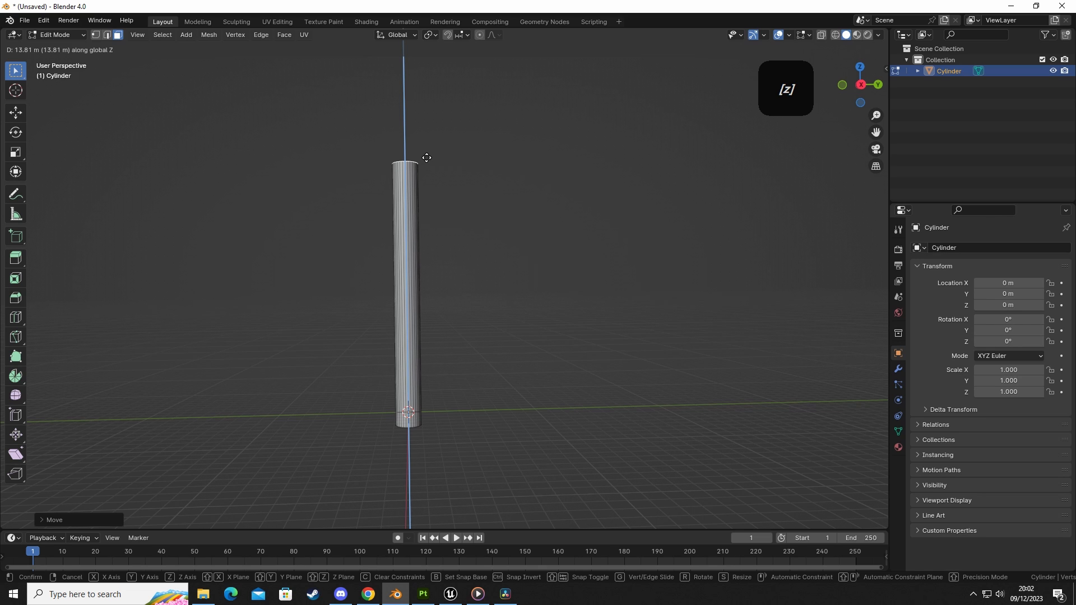
left_click(427, 158)
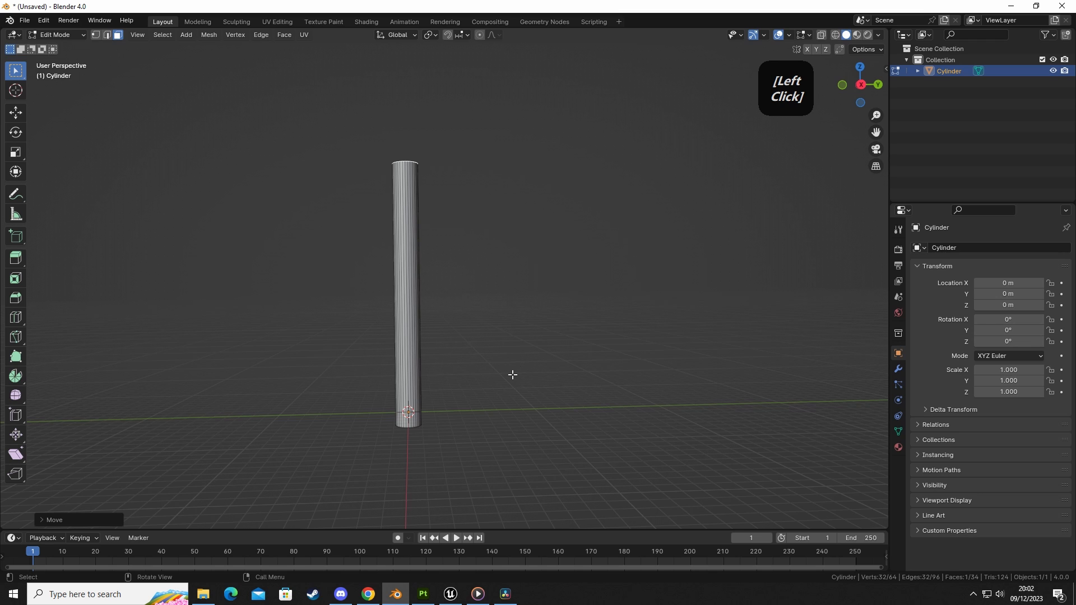
Step: Select the whole pole mesh and thin it with Shrink/Fatten by about -1.07 m
key("a")
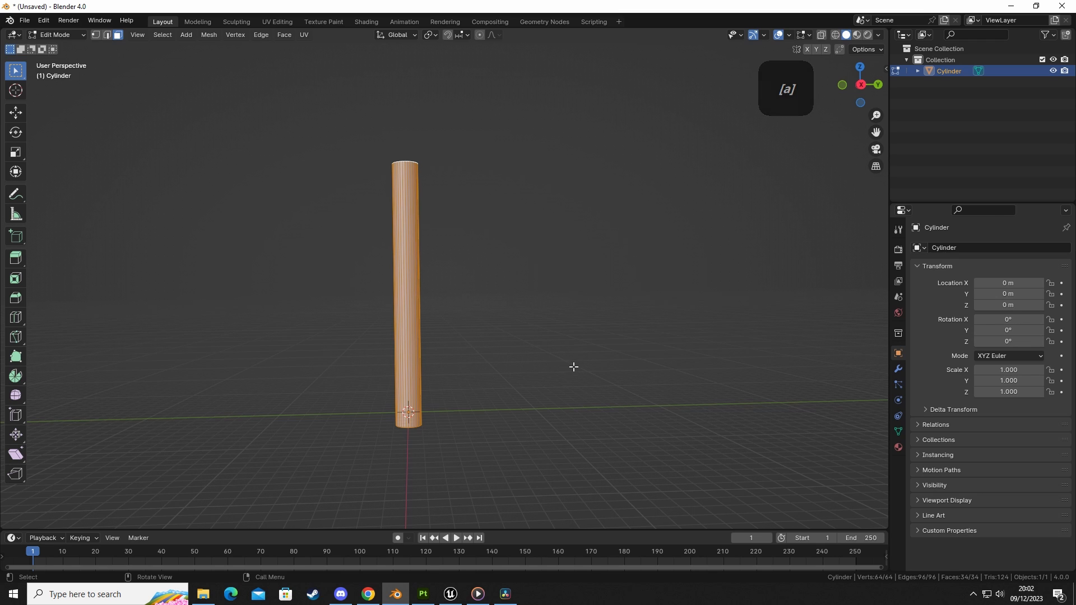
key("alt+s")
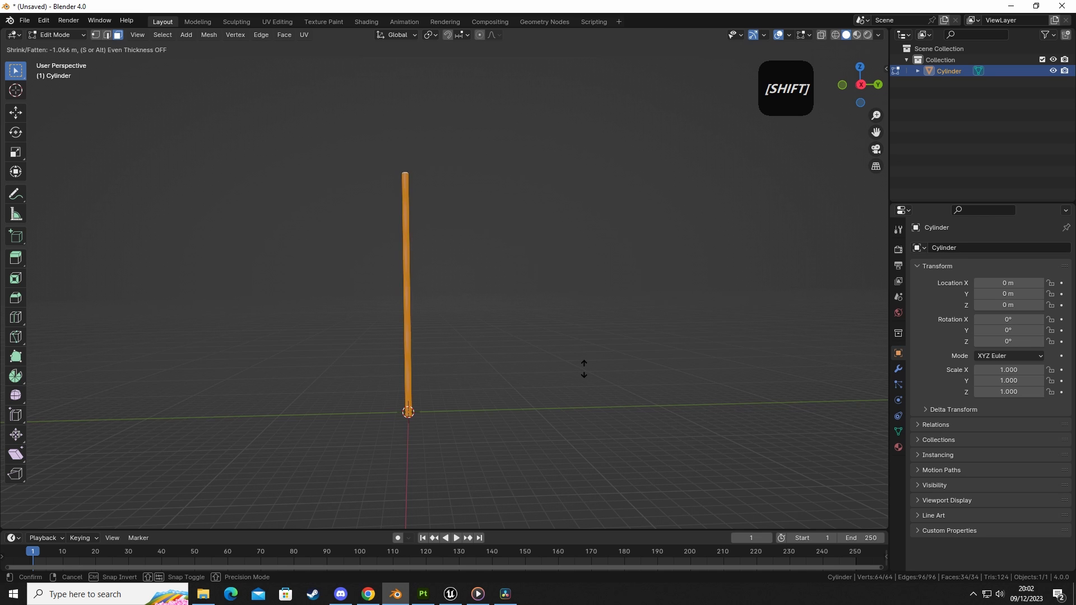
left_click(583, 370)
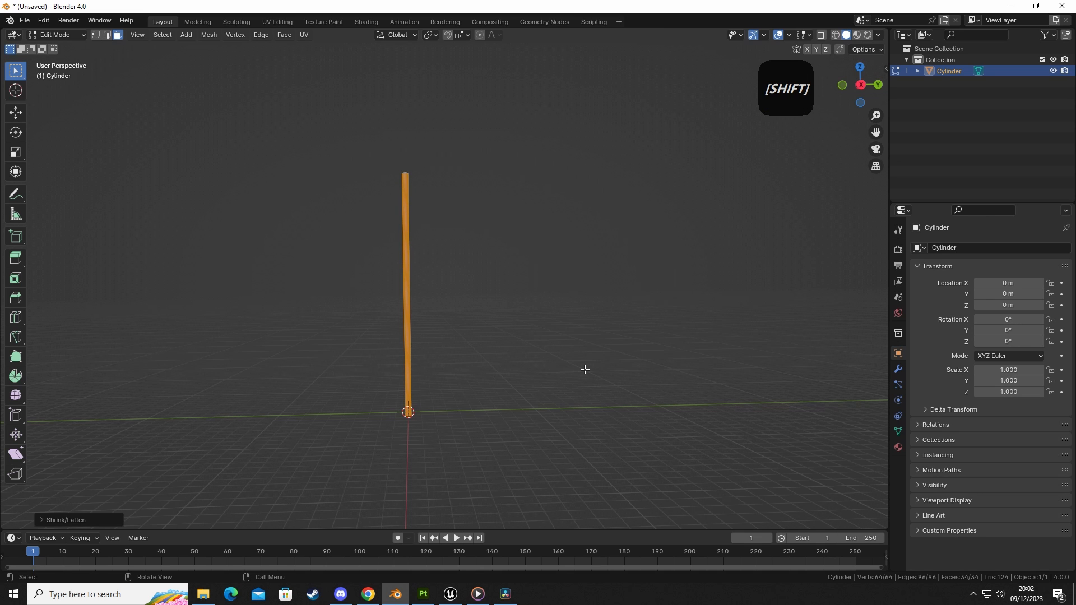
Step: Delete the flat cap face at the top end of the pole
key("Tab")
left_click(513, 340)
middle_click_drag(445, 310, 319, 118)
middle_click_drag(399, 201, 421, 286, "shift")
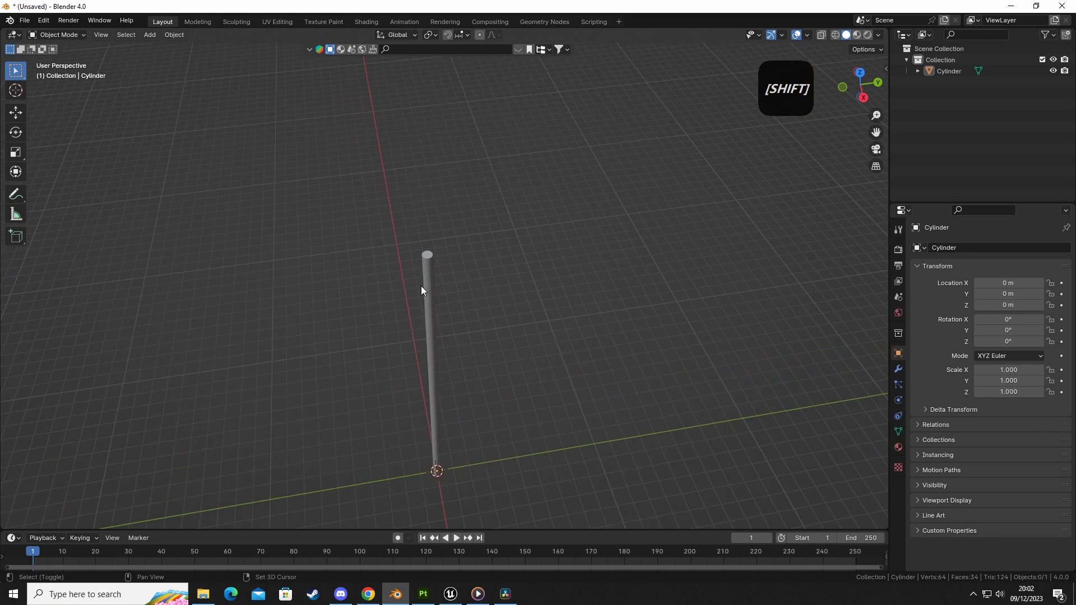
scroll(419, 274, "up", 9)
middle_click_drag(499, 237, 380, 269)
left_click(430, 337)
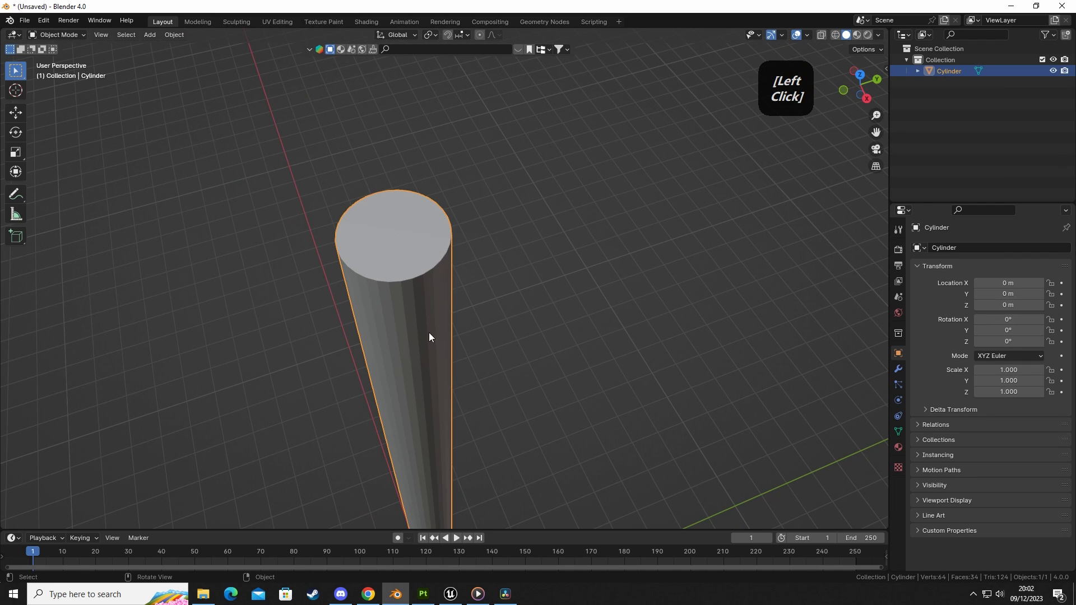
key("Tab")
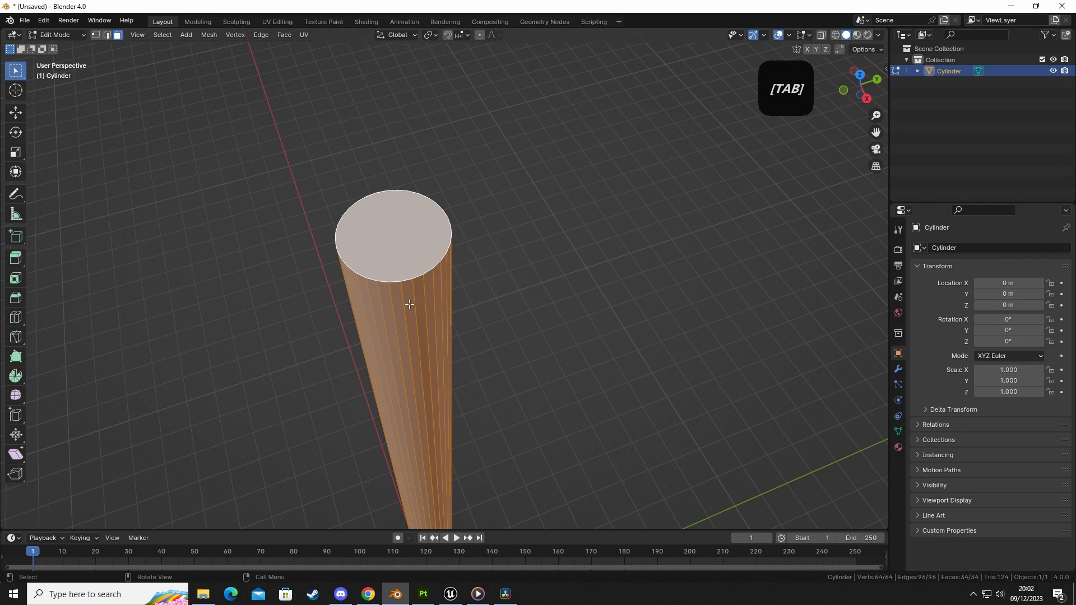
key("3")
left_click(385, 241)
key("x")
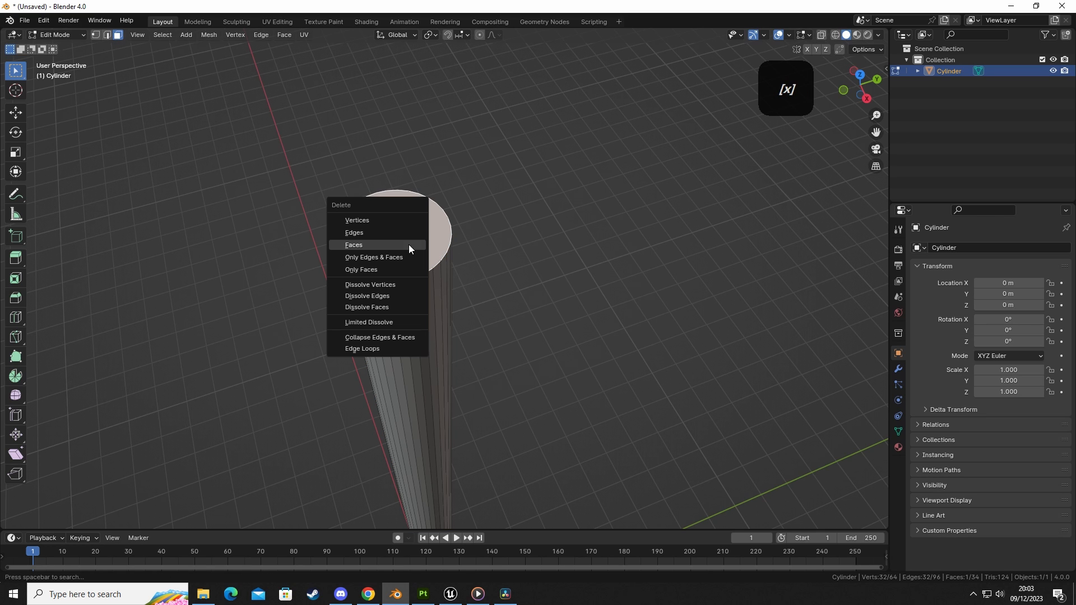
left_click(373, 250)
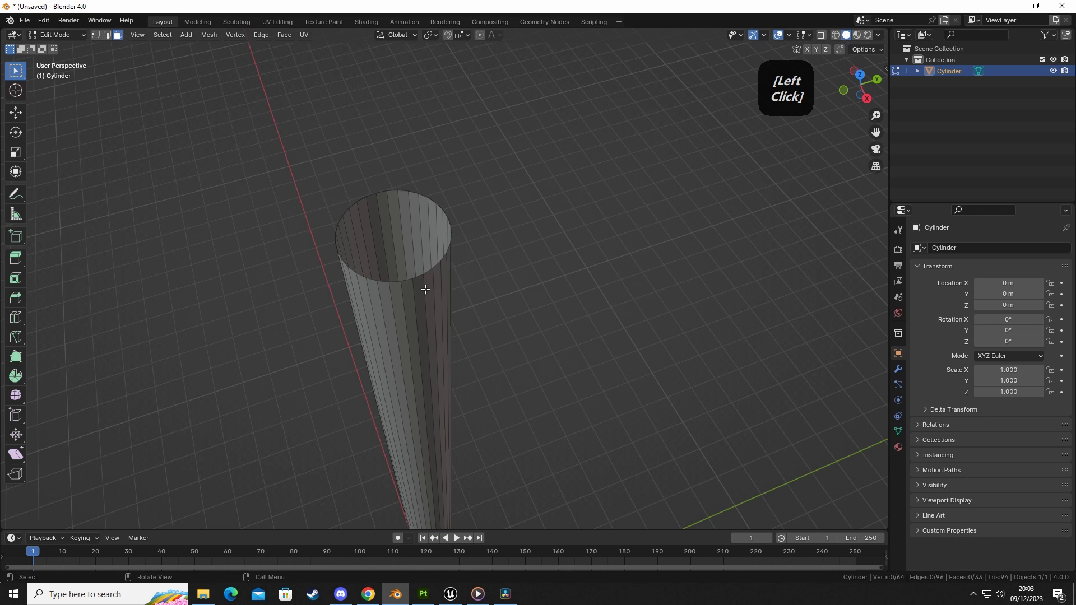
Step: Extrude the pole's open top edge loop inward twice, scaling it down each time to form two concentric rings of faces
key("2")
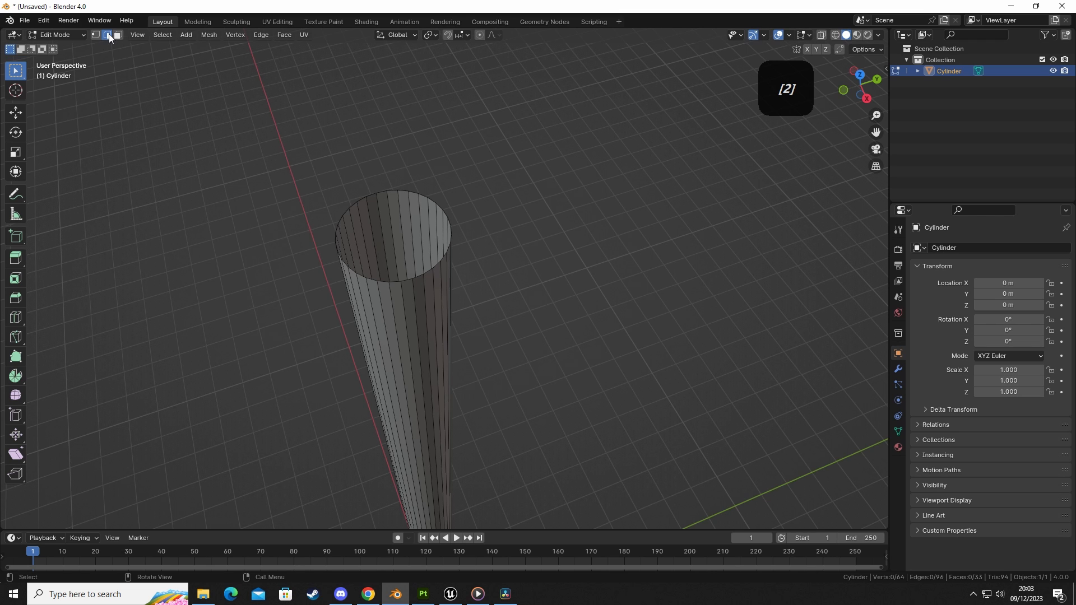
key("alt")
scroll(408, 282, "up", 4)
middle_click(408, 282, "alt")
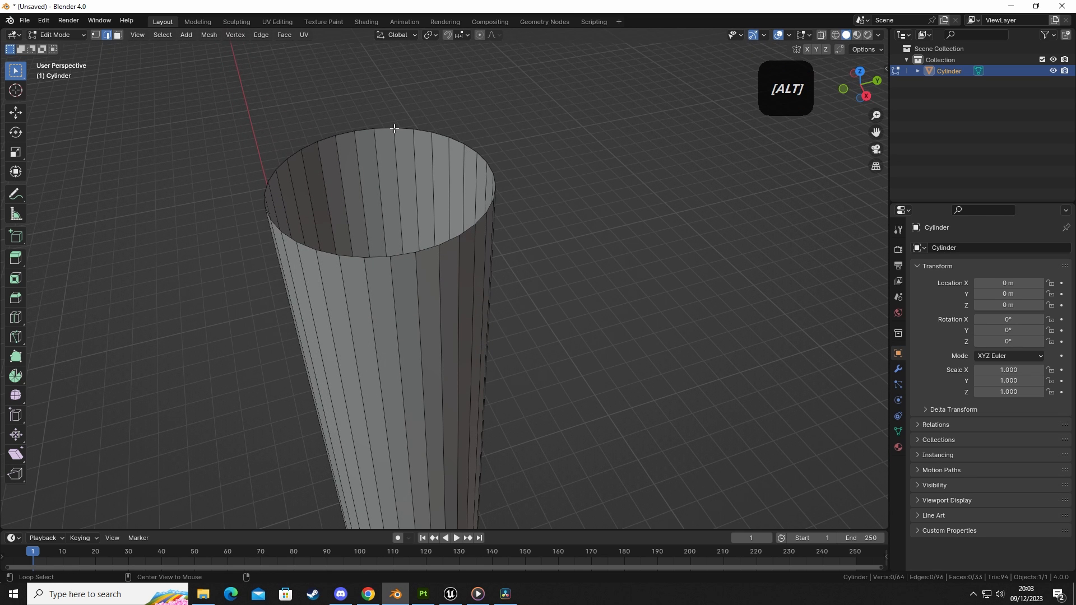
left_click(381, 261, "alt")
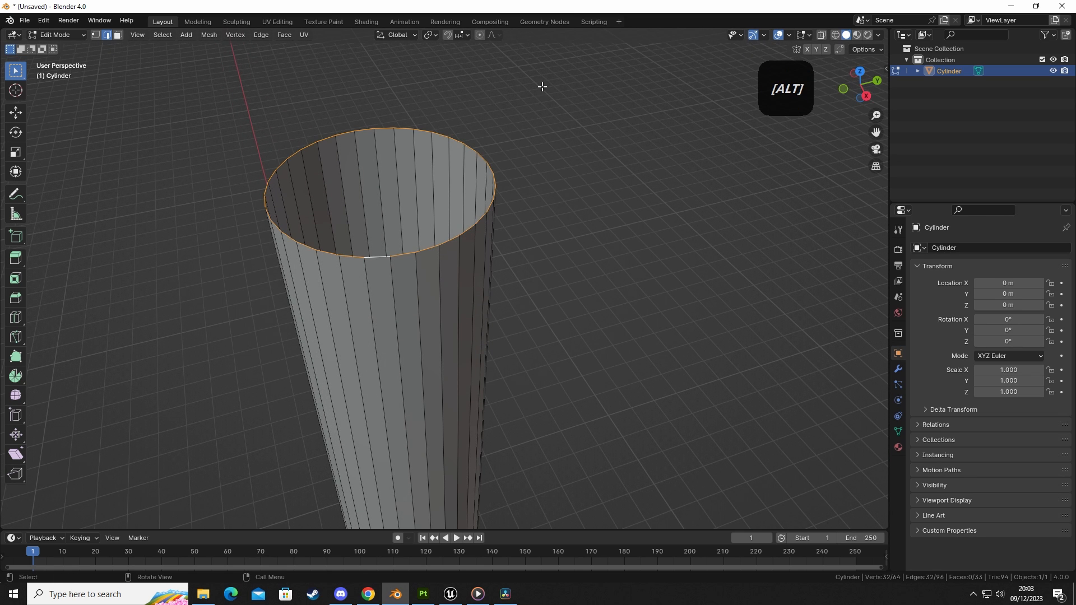
key("e")
key("s")
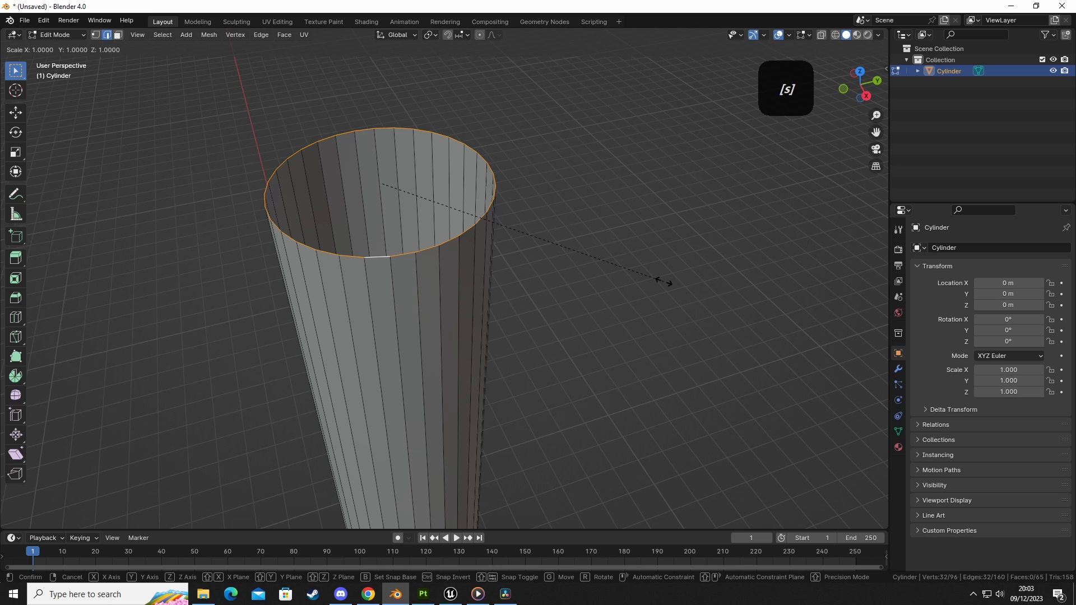
key("shift")
left_click(289, 124)
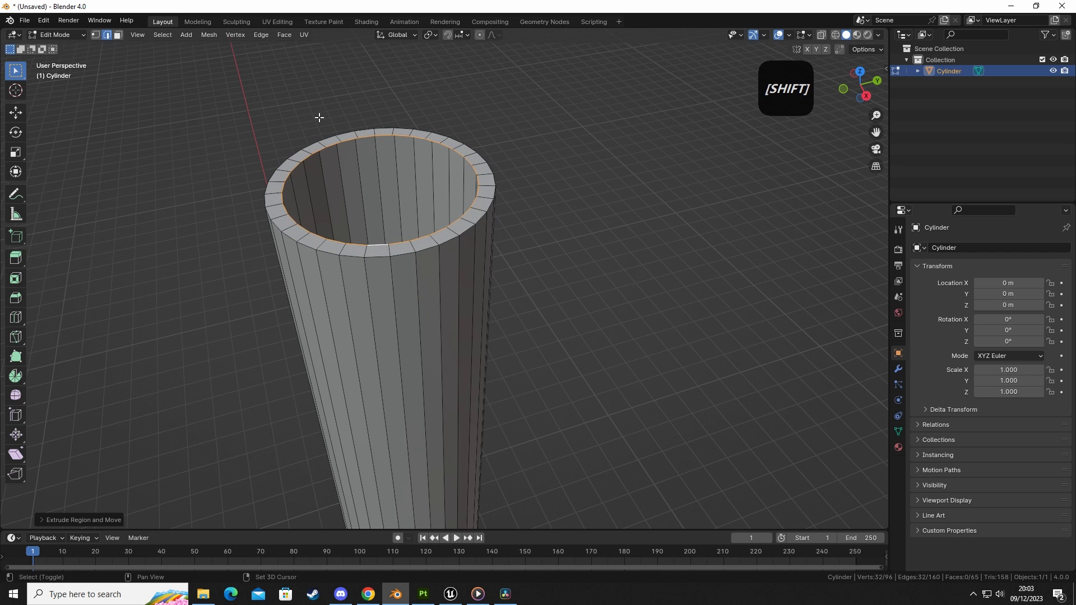
key("e")
key("s")
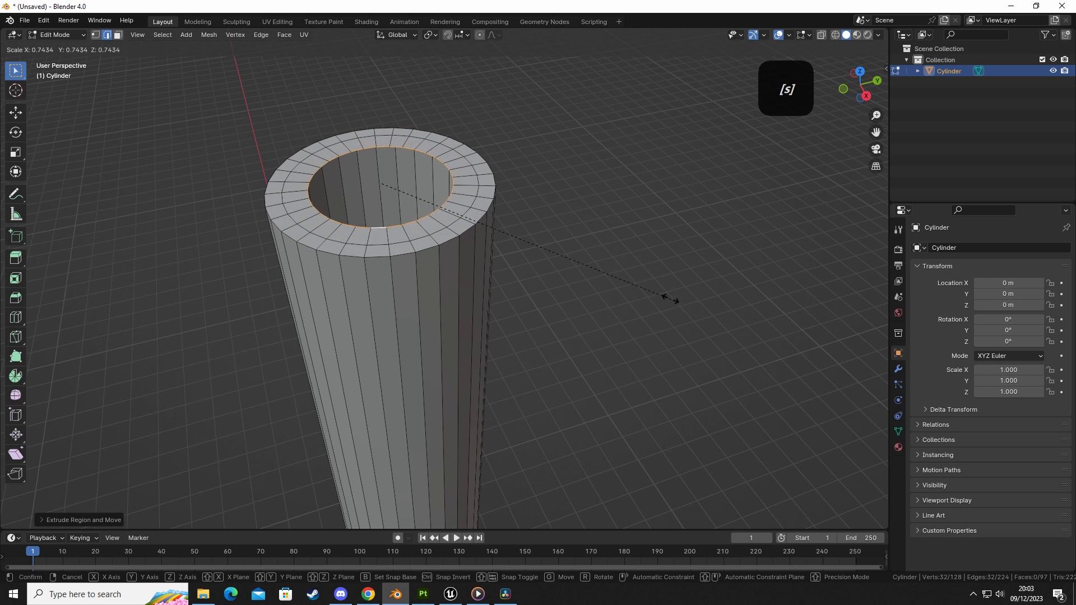
left_click(621, 283)
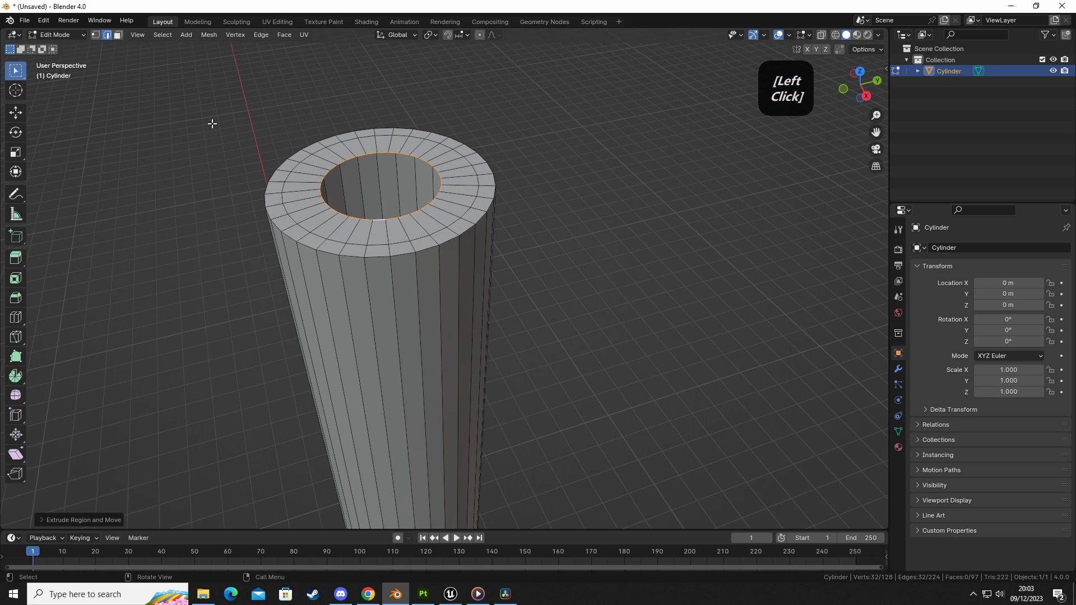
Step: Close the remaining hole at the pole's top with Grid Fill, using span 8 and offset 8, and return to Object Mode
left_click(283, 36)
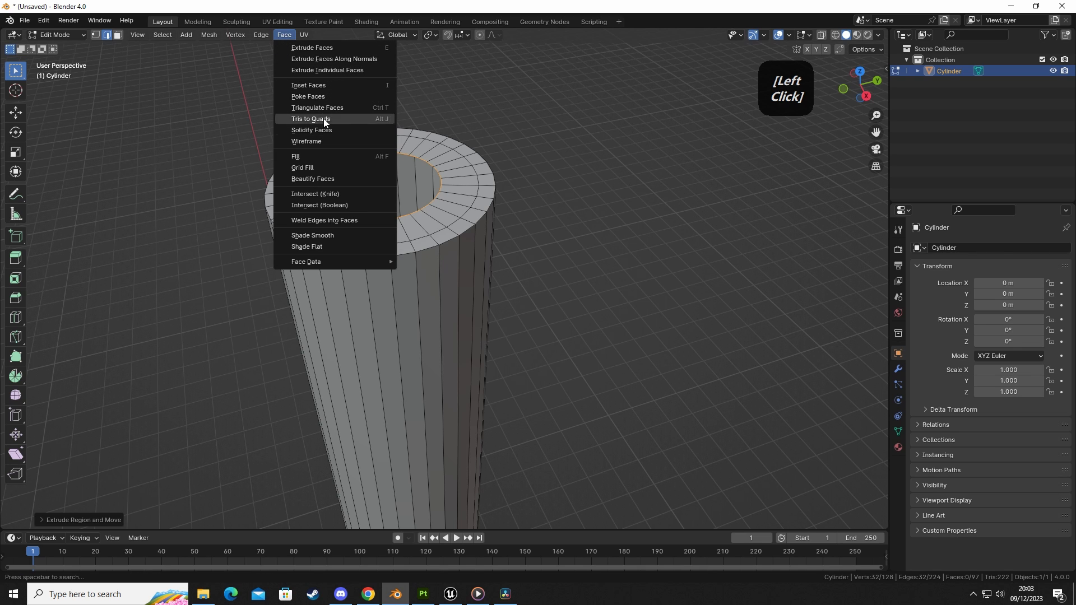
left_click(321, 167)
middle_click_drag(486, 175, 362, 190)
left_click(85, 520)
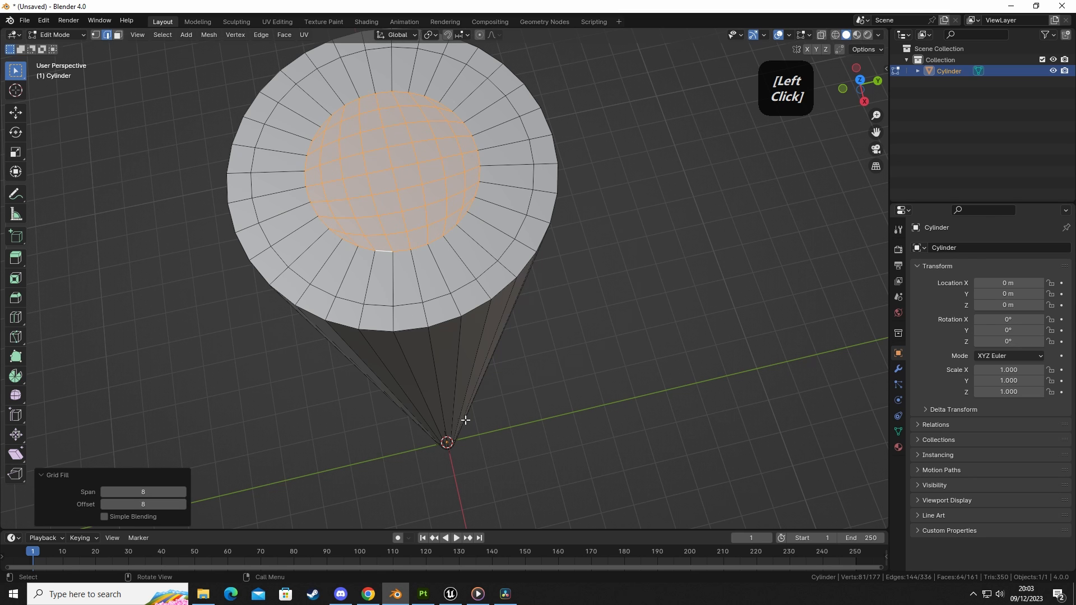
middle_click_drag(479, 387, 472, 322)
key("Tab")
left_click(637, 421)
scroll(620, 459, "down", 4)
middle_click_drag(618, 459, 564, 361, "shift")
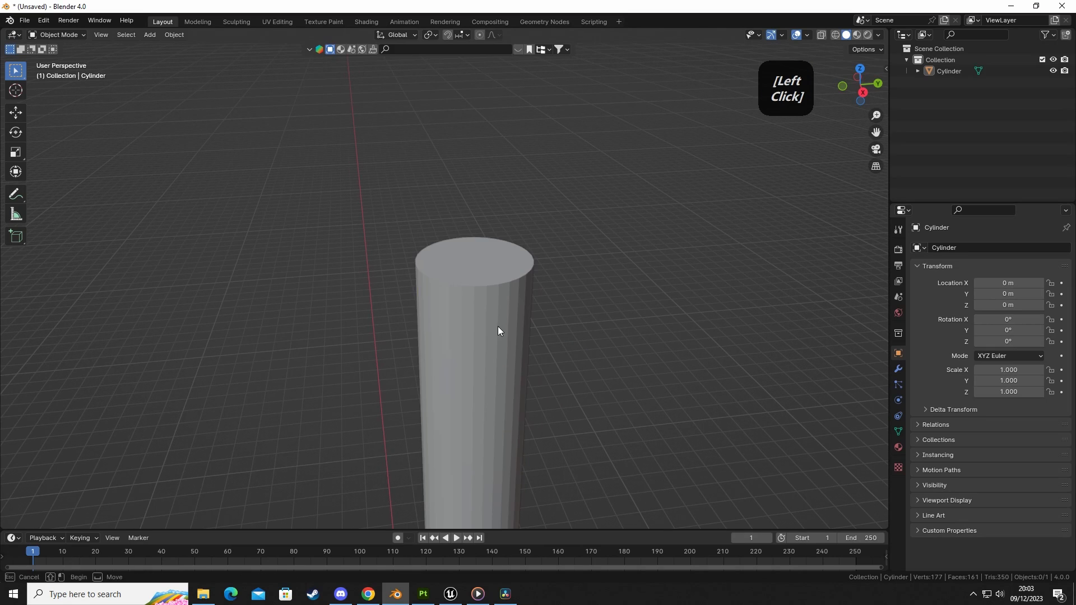
Step: Apply the pole's rotation and scale in Object Mode
left_click(497, 327)
key("Tab")
scroll(492, 281, "up", 4)
key("2")
left_click(472, 291, "alt")
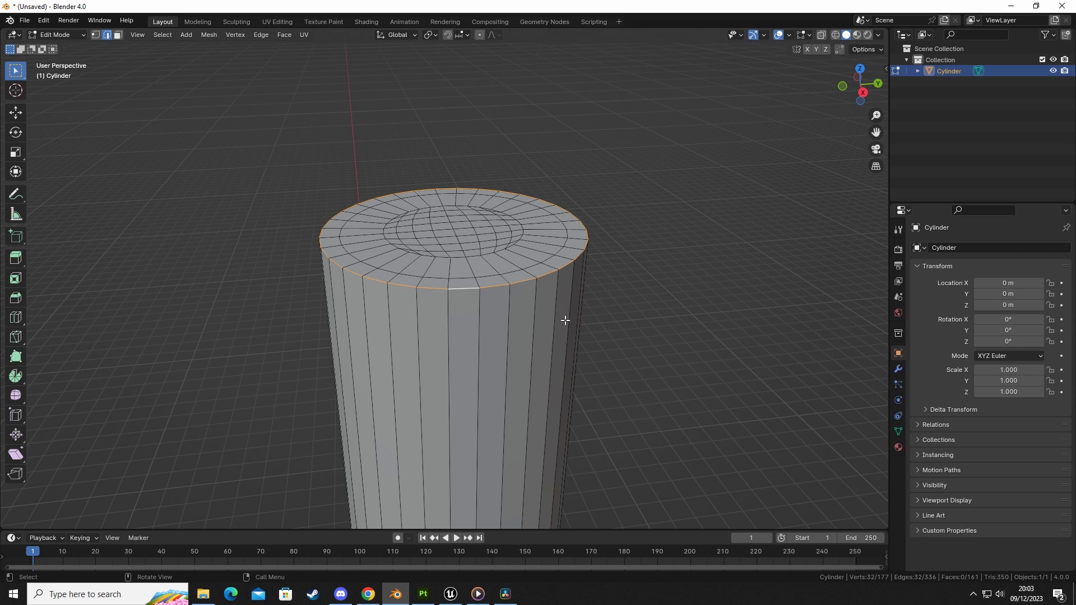
key("Tab")
left_click(519, 223)
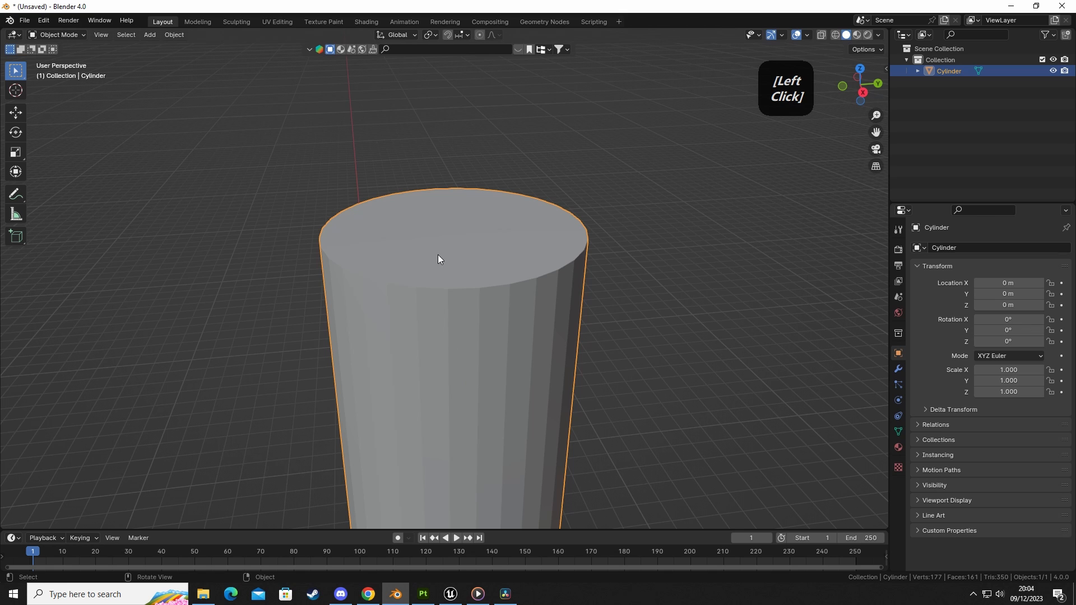
key("ctrl+a")
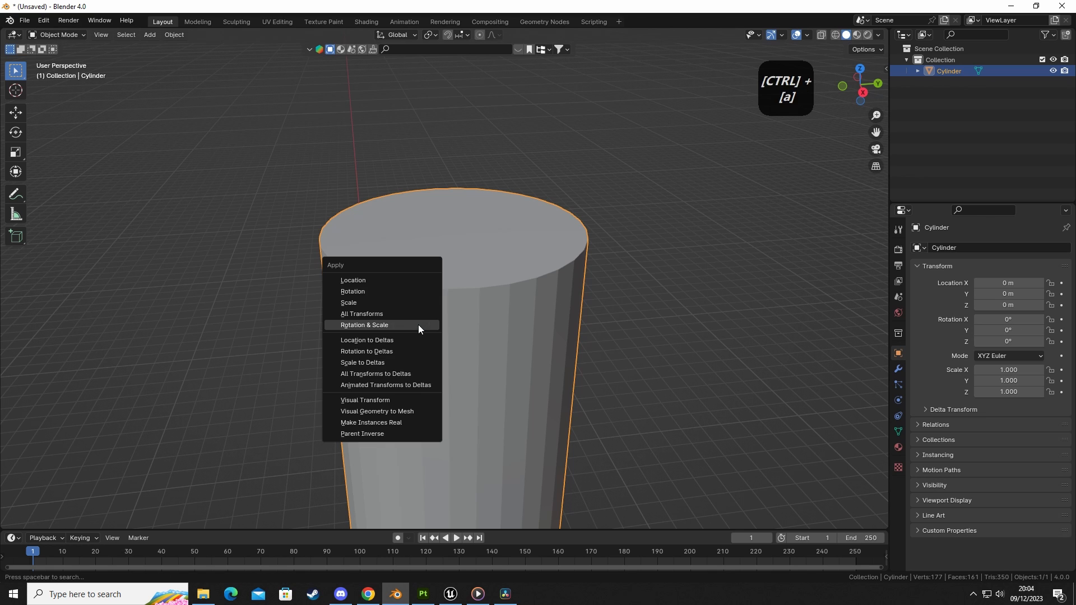
left_click(392, 325)
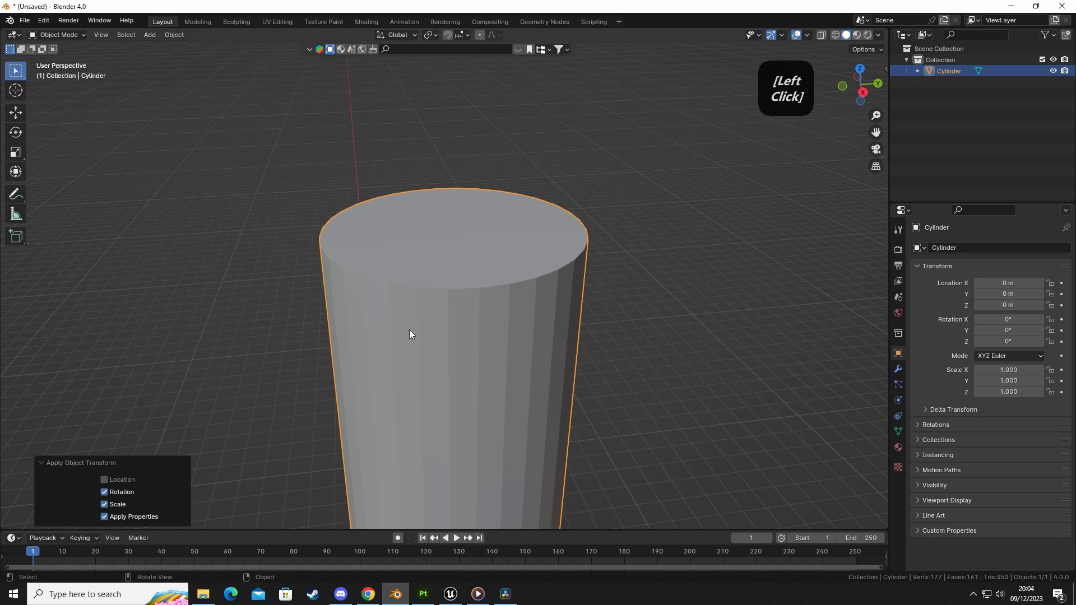
Step: Bevel the outer edge loop at the pole's top with one segment, about 0.02 m wide
key("Tab")
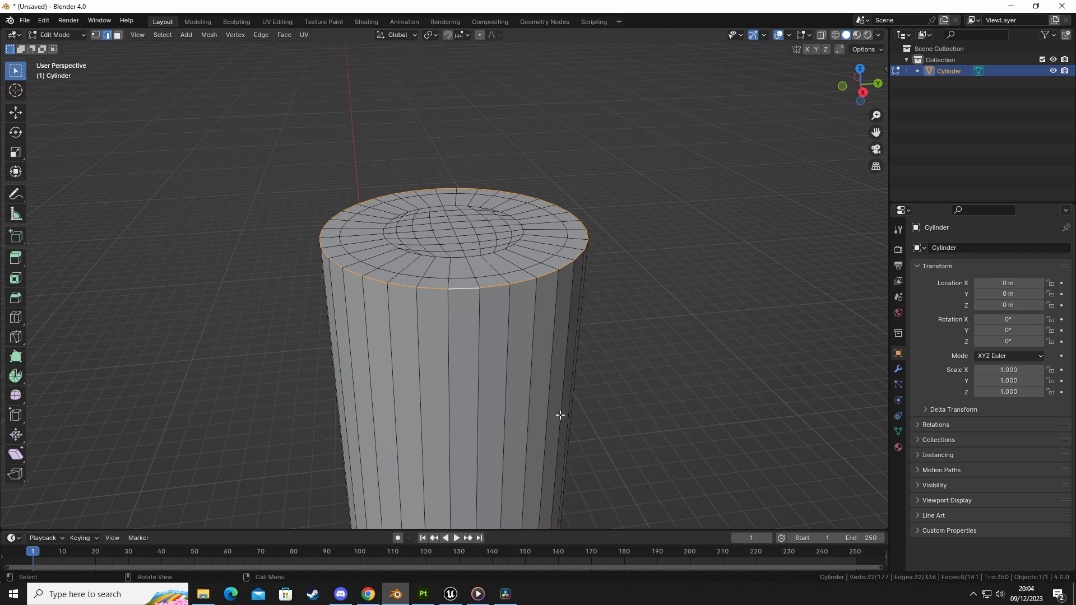
left_click(611, 418)
left_click(491, 288, "alt")
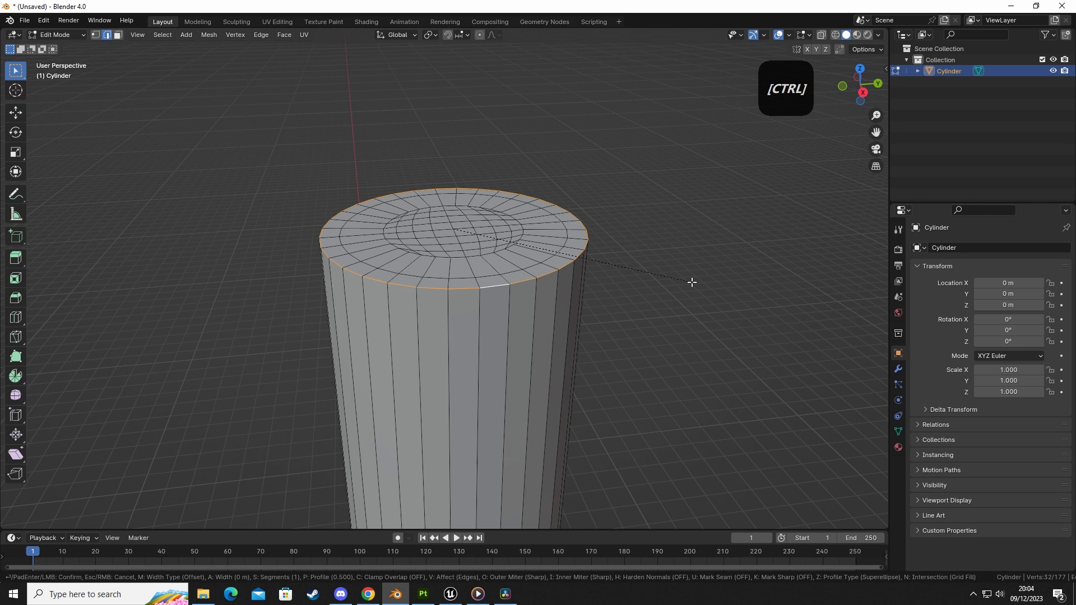
key("ctrl+b")
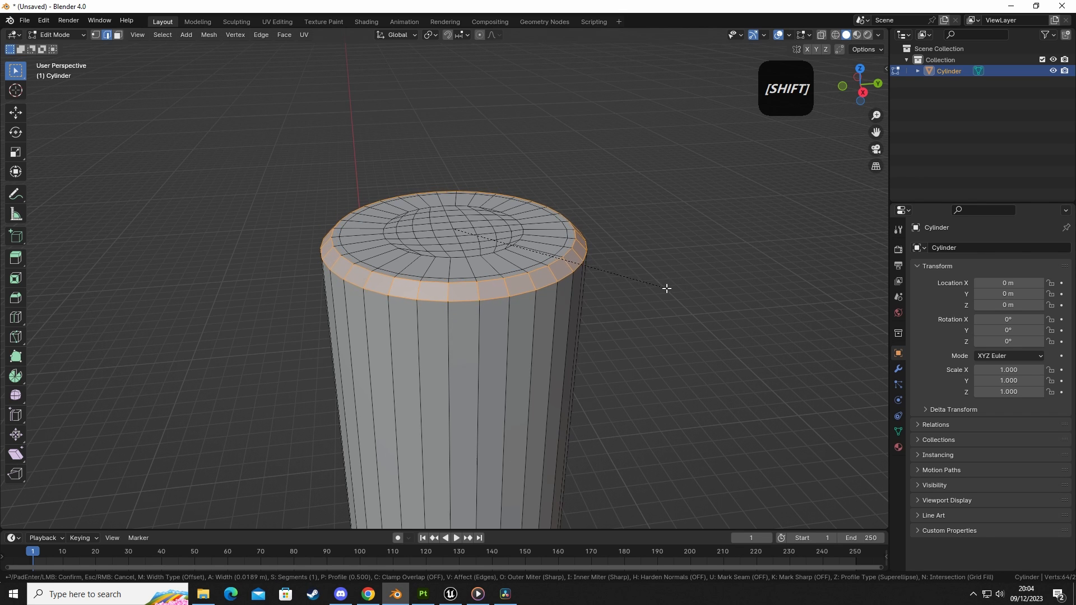
left_click(662, 294, "shift")
Step: Shade the pole smooth in Object Mode and deselect it
key("Tab")
left_click(670, 318)
middle_click_drag(670, 318, 555, 317)
left_click(522, 294)
right_click(499, 294)
left_click(499, 290)
left_click(665, 363)
Step: Delete the flat cap face at the bottom end of the pole
scroll(555, 336, "down", 4)
middle_click_drag(561, 468, 520, 247, "shift")
scroll(537, 373, "down", 6)
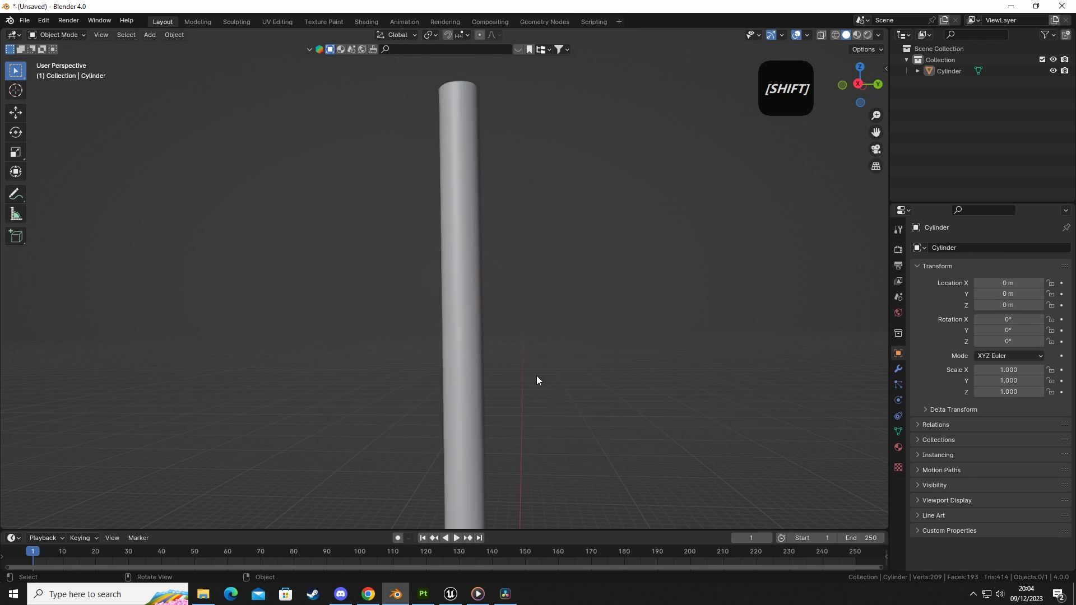
middle_click_drag(542, 395, 523, 196, "shift")
middle_click_drag(540, 283, 539, 272, "shift")
middle_click_drag(526, 431, 507, 262, "shift")
scroll(526, 385, "up", 8)
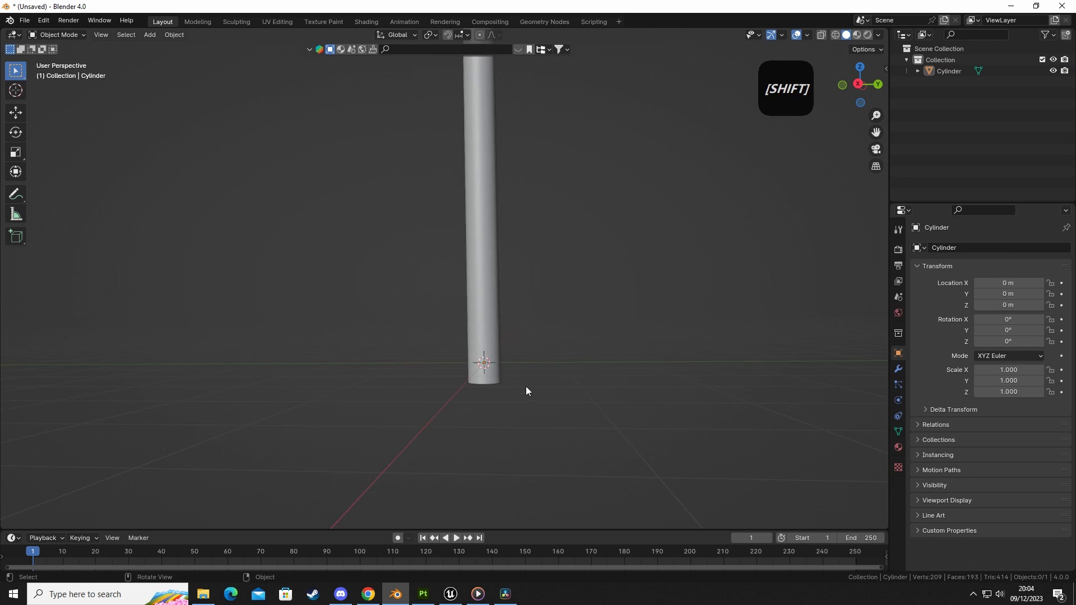
middle_click_drag(489, 402, 432, 341)
scroll(443, 325, "up", 5)
left_click(454, 298)
key("Tab")
key("3")
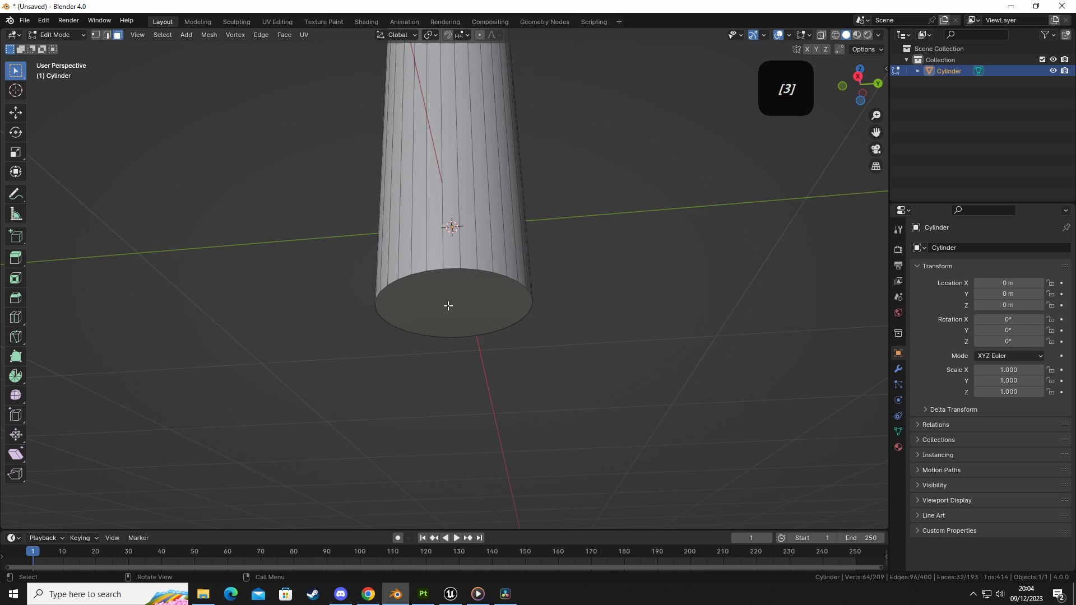
left_click(449, 305)
scroll(574, 318, "up", 2)
middle_click_drag(574, 317, 415, 297)
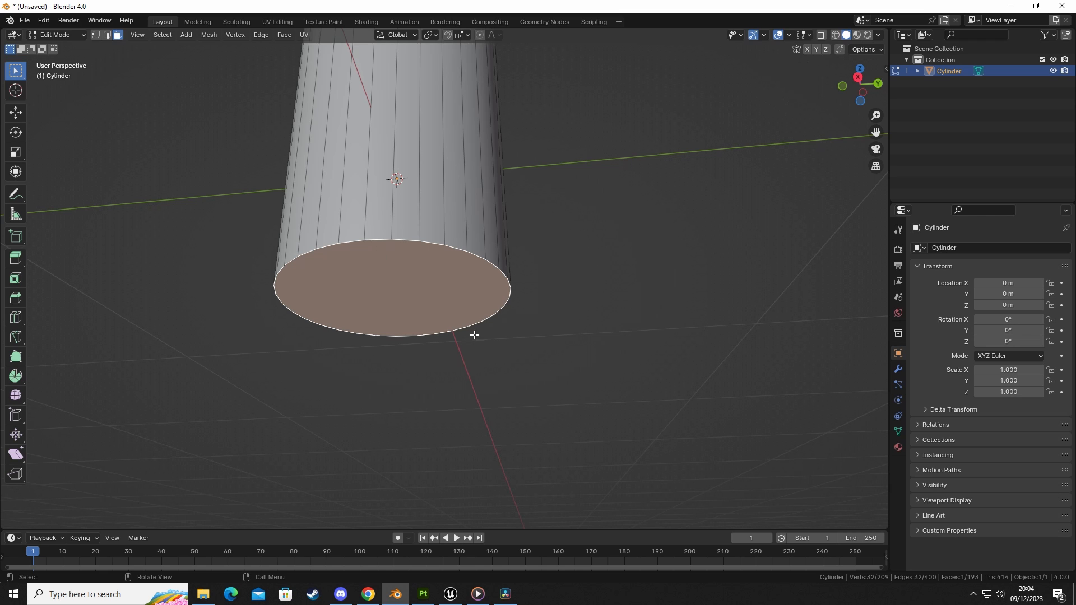
key("x")
left_click(437, 340)
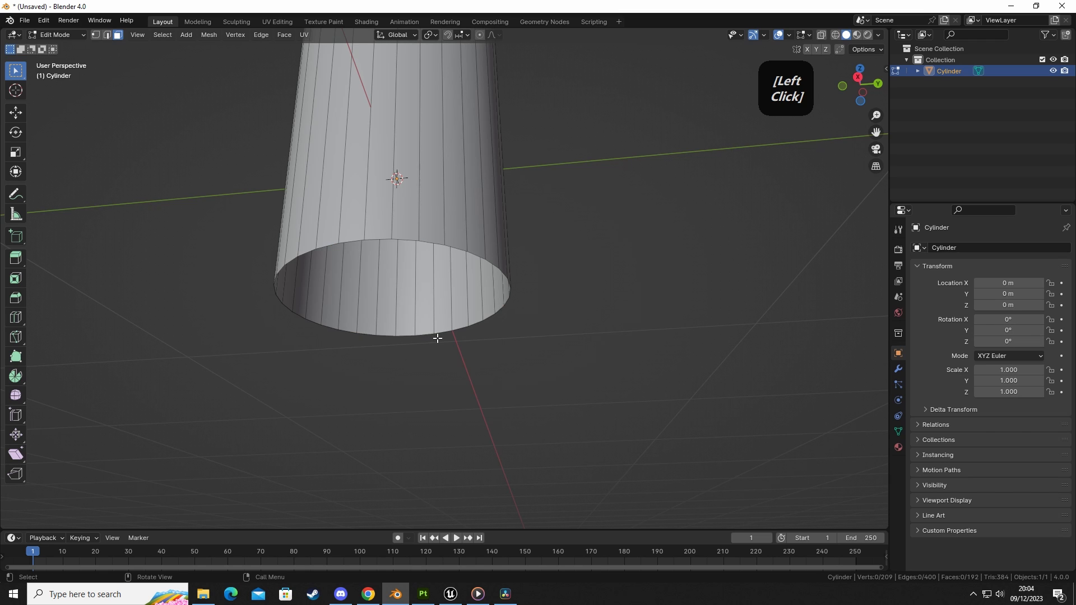
Step: Extrude the pole's open bottom edge loop inward twice, scaling it to about 0.742 and a further 0.685
key("2")
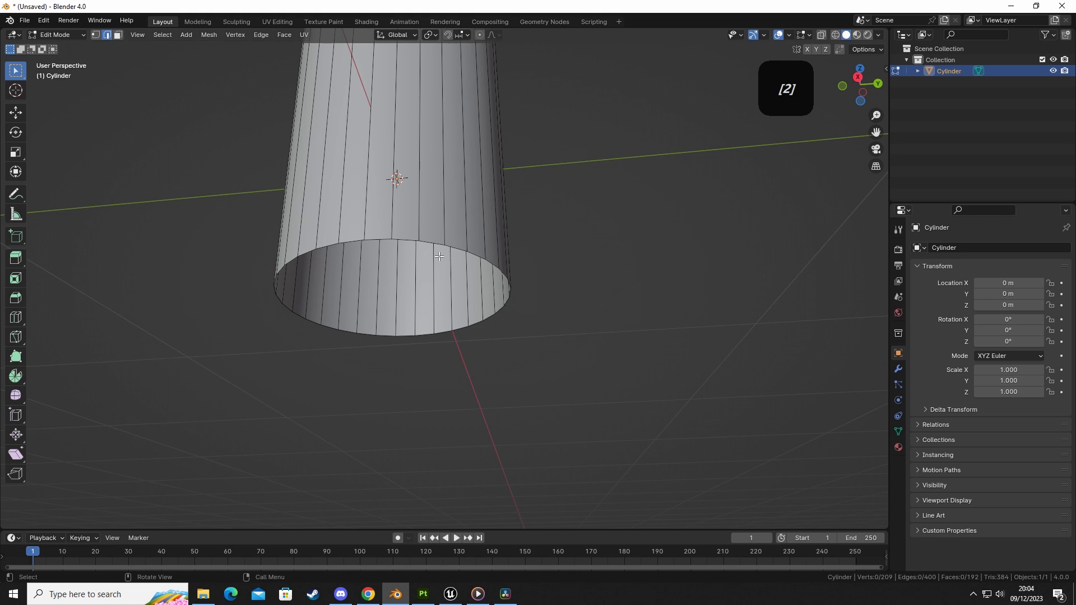
left_click(429, 243, "alt")
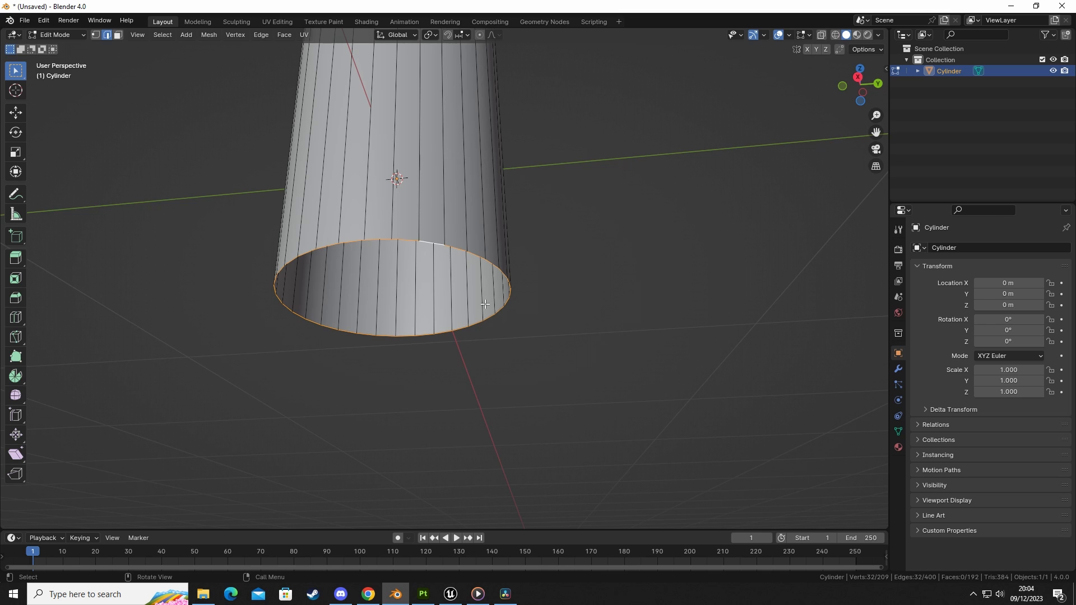
key("e")
key("s")
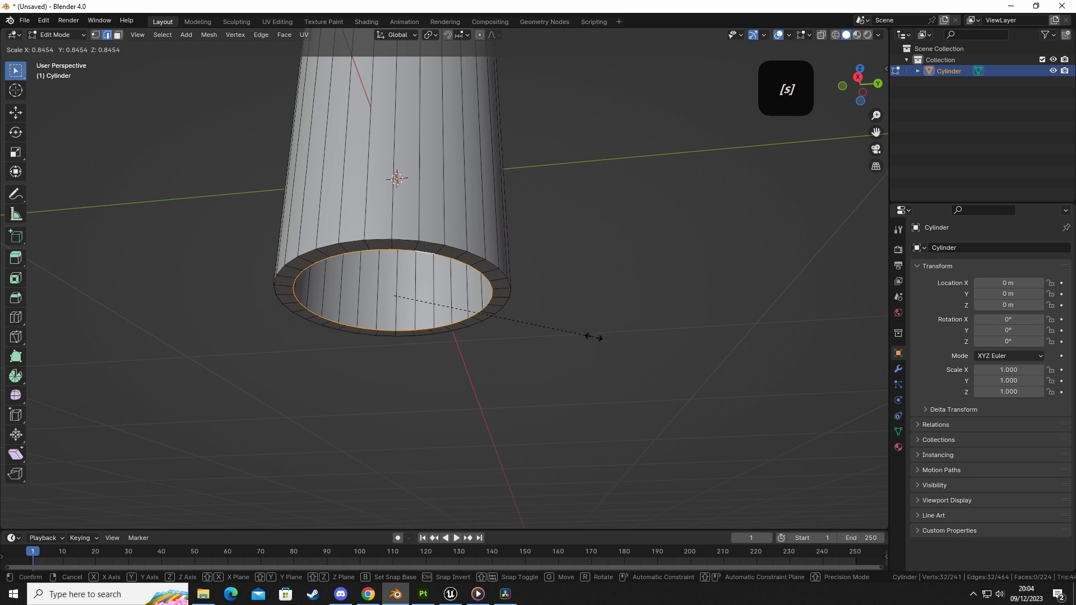
left_click(568, 337)
key("s")
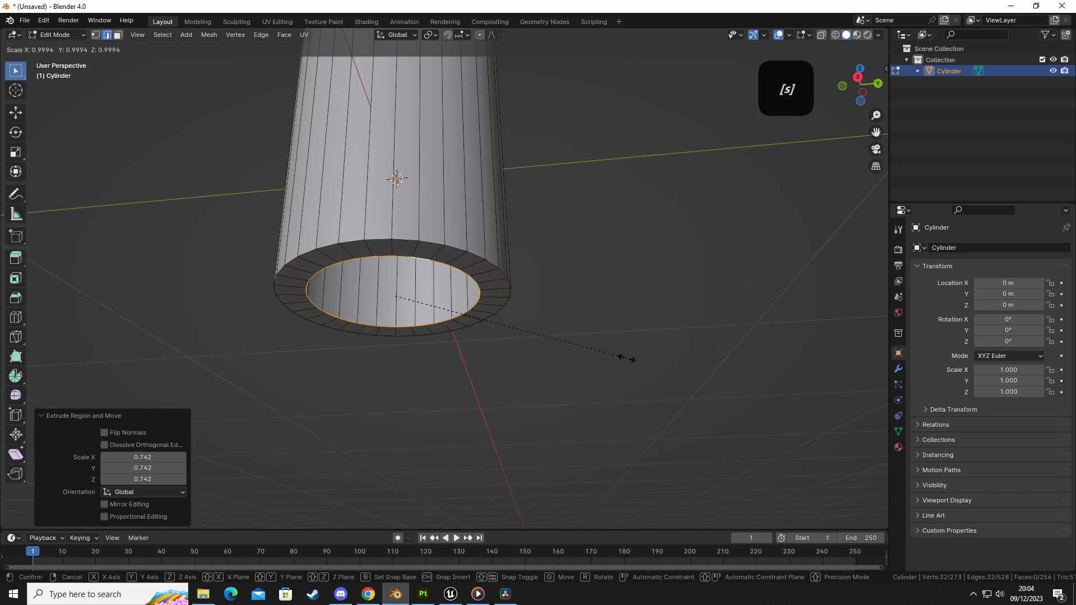
left_click(550, 349)
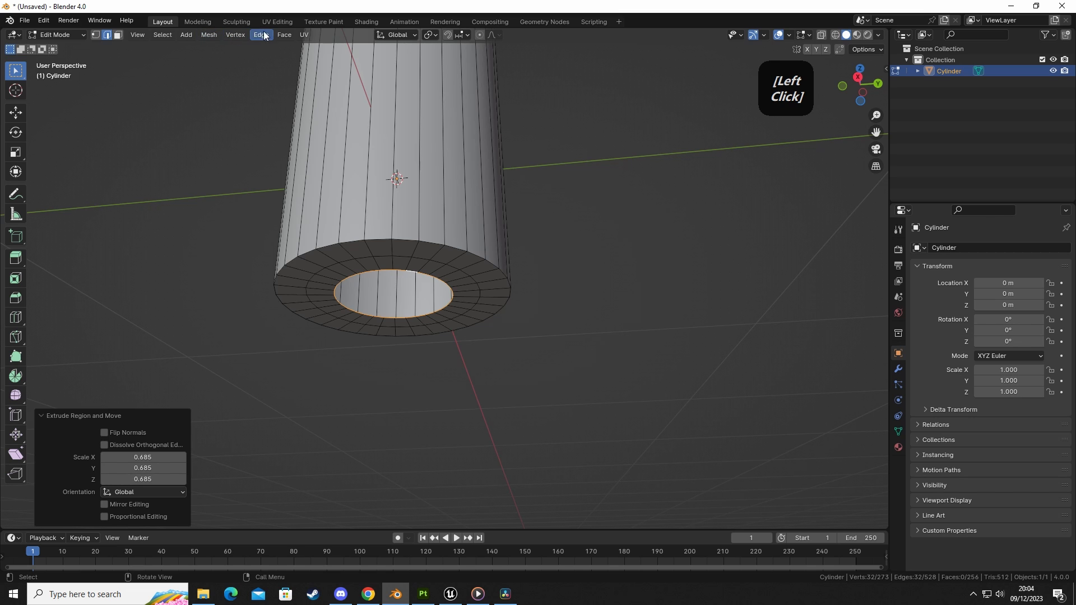
Step: Close the remaining hole at the pole's bottom with Grid Fill, using span 8 and offset 4
left_click(284, 35)
left_click(313, 167)
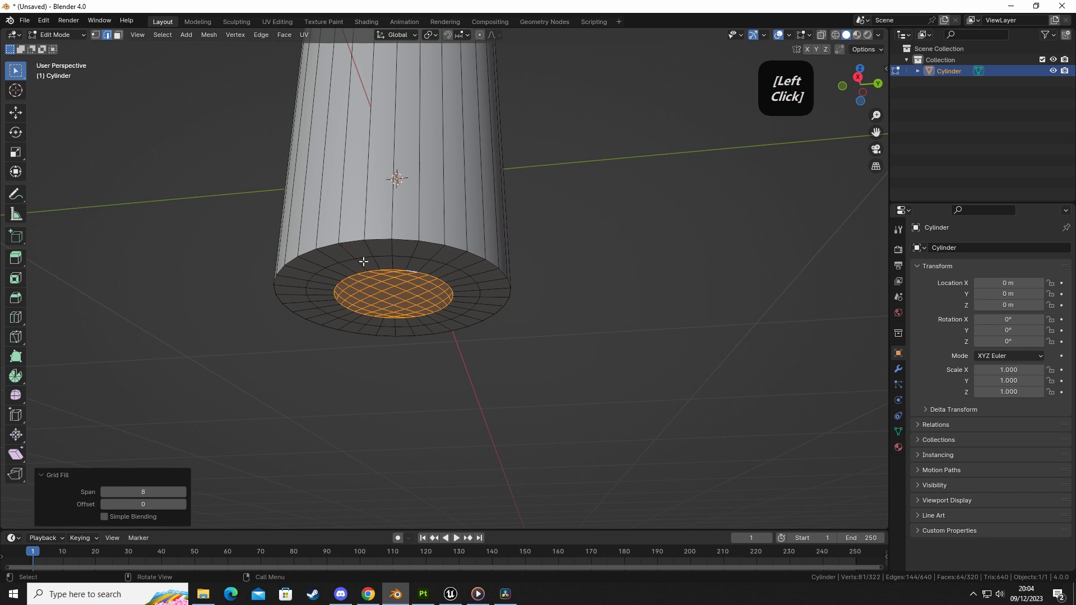
left_click(183, 504)
left_click(183, 503)
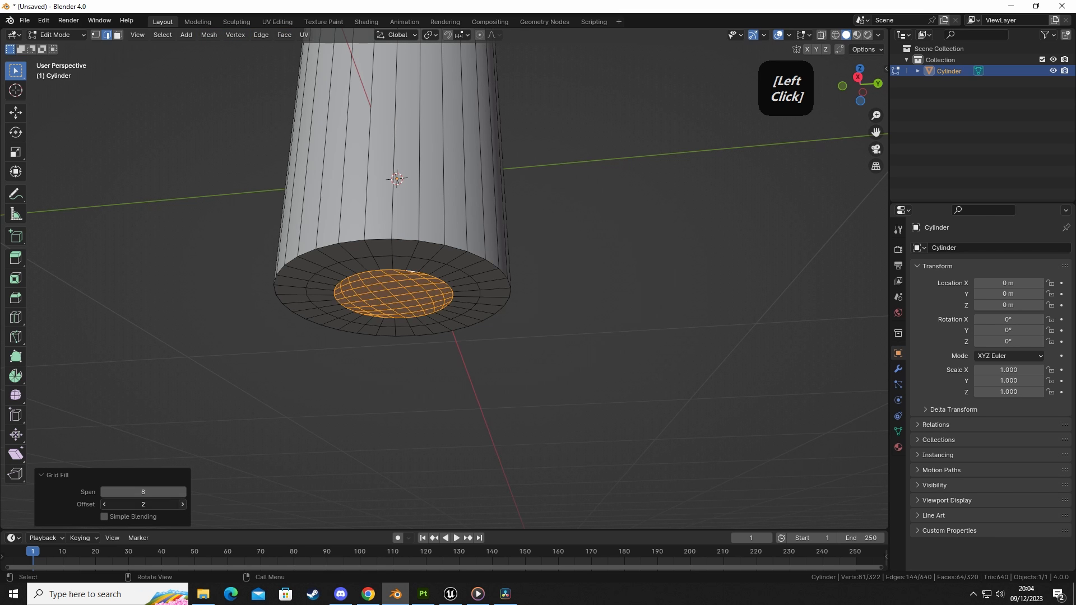
left_click(183, 504)
left_click(183, 504)
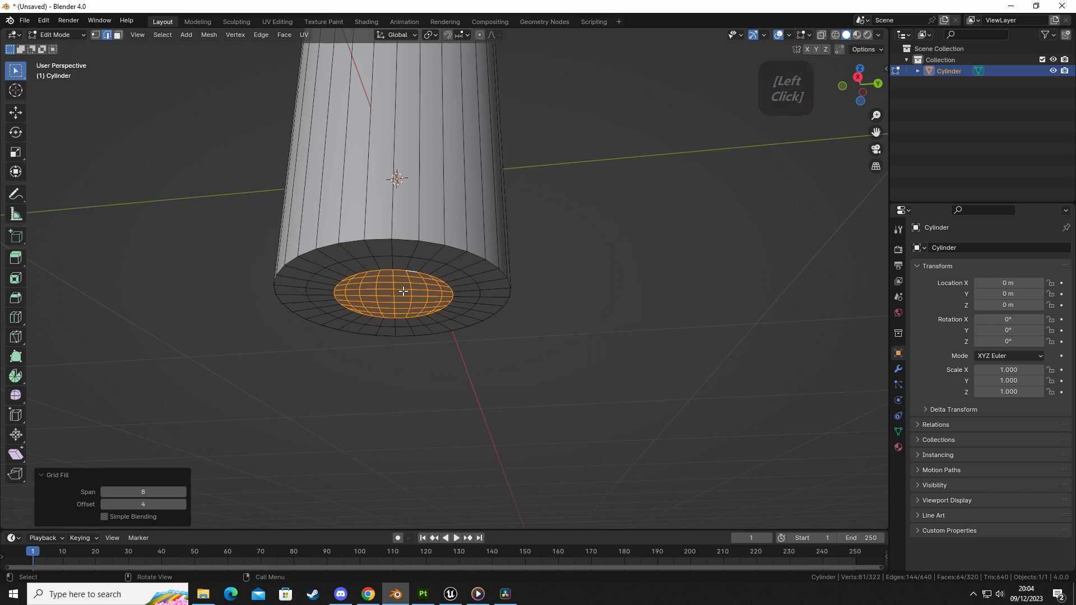
Step: Bevel the outer edge loop at the pole's bottom end with one segment, return to Object Mode and deselect the pole
left_click(598, 356)
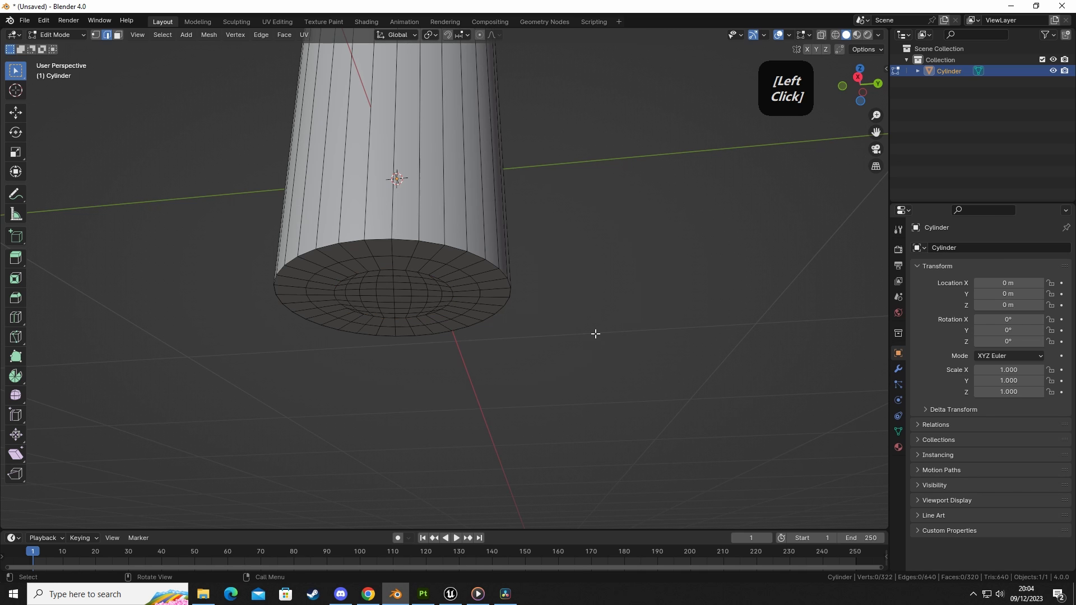
middle_click_drag(595, 334, 488, 291)
left_click(483, 284, "alt")
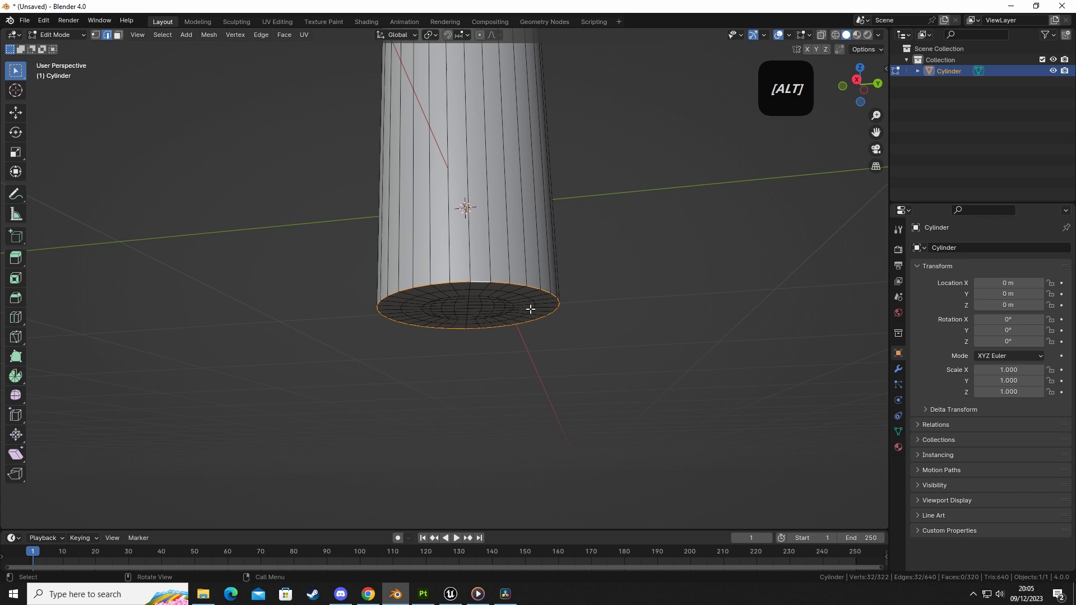
key("ctrl+b")
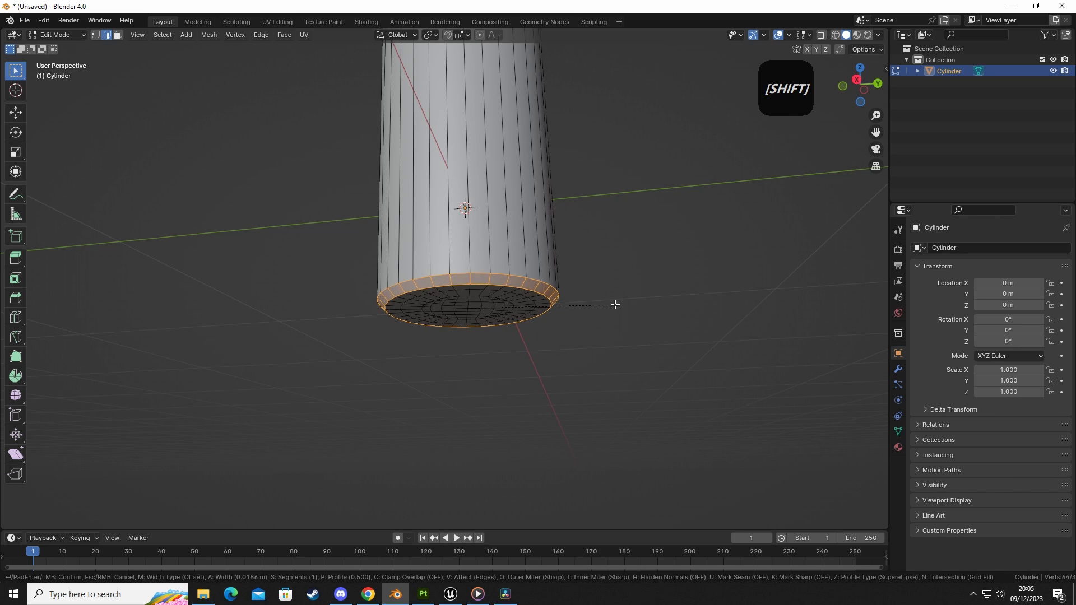
left_click(641, 307)
key("Tab")
scroll(607, 305, "down", 7)
middle_click_drag(600, 283, 469, 311)
scroll(627, 314, "down", 7)
scroll(479, 292, "up", 3)
middle_click_drag(470, 311, 499, 294)
scroll(538, 364, "down", 2)
left_click(499, 295)
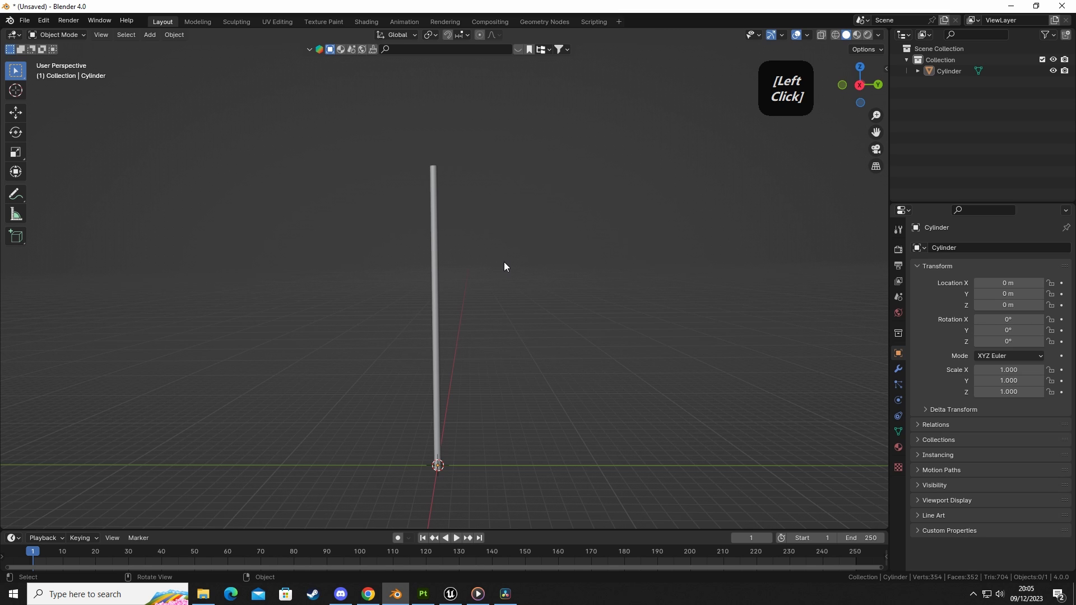
Step: Add a 2 m plane at the origin and raise it about 17.84 m along Z, near the pole's upper end
middle_click_drag(536, 285, 506, 299, "shift")
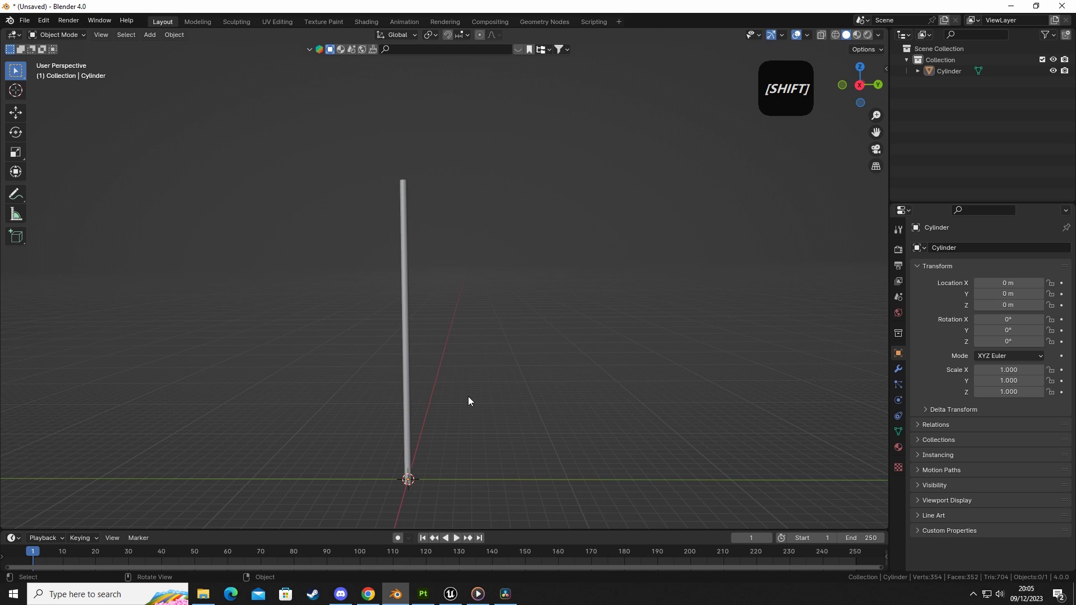
key("shift+a")
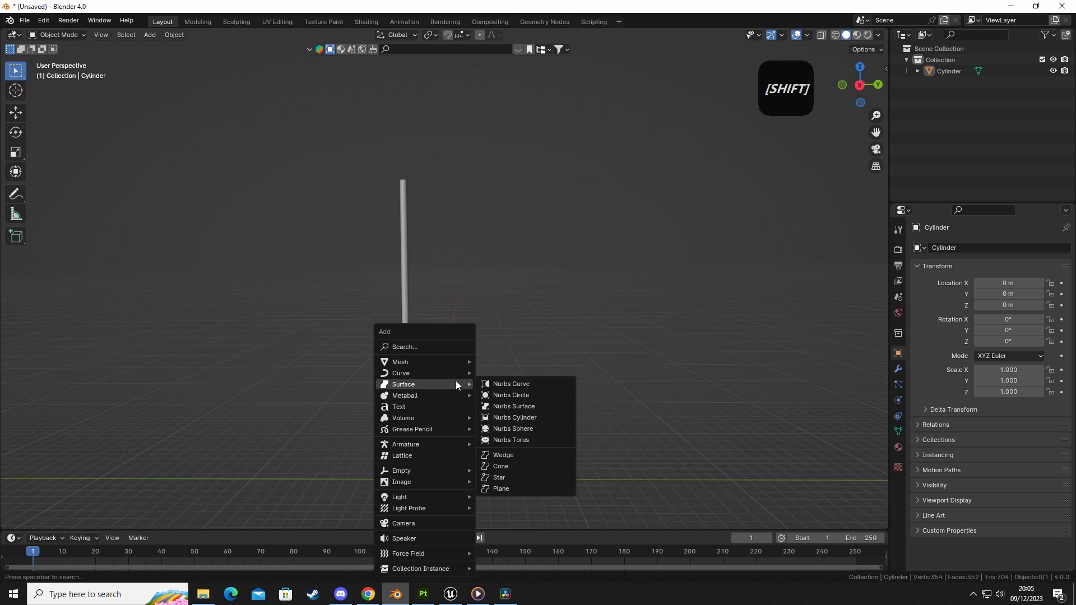
mouse_move(443, 362)
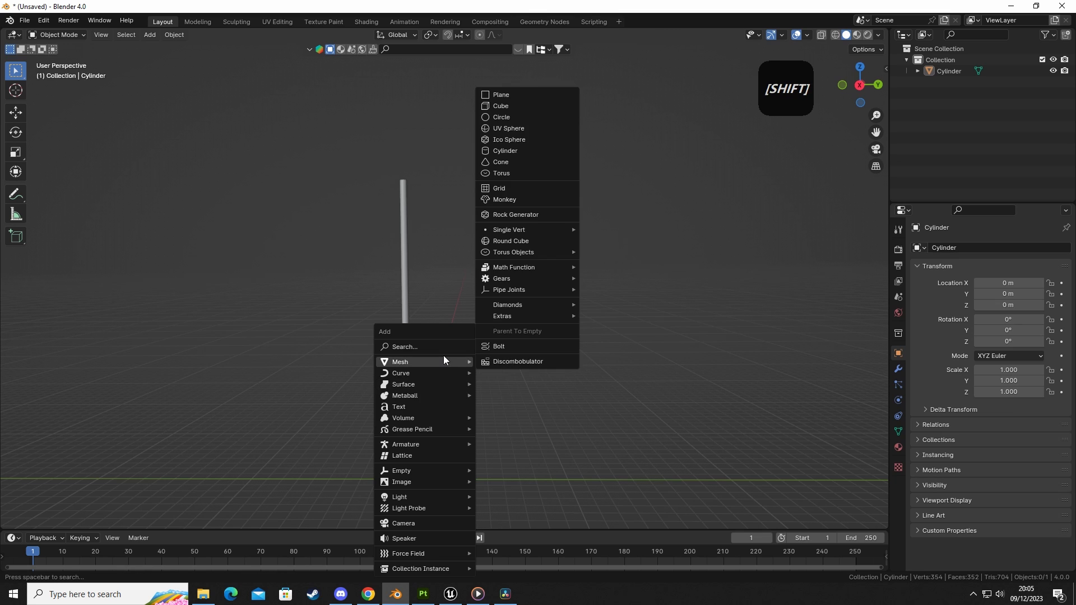
left_click(517, 94)
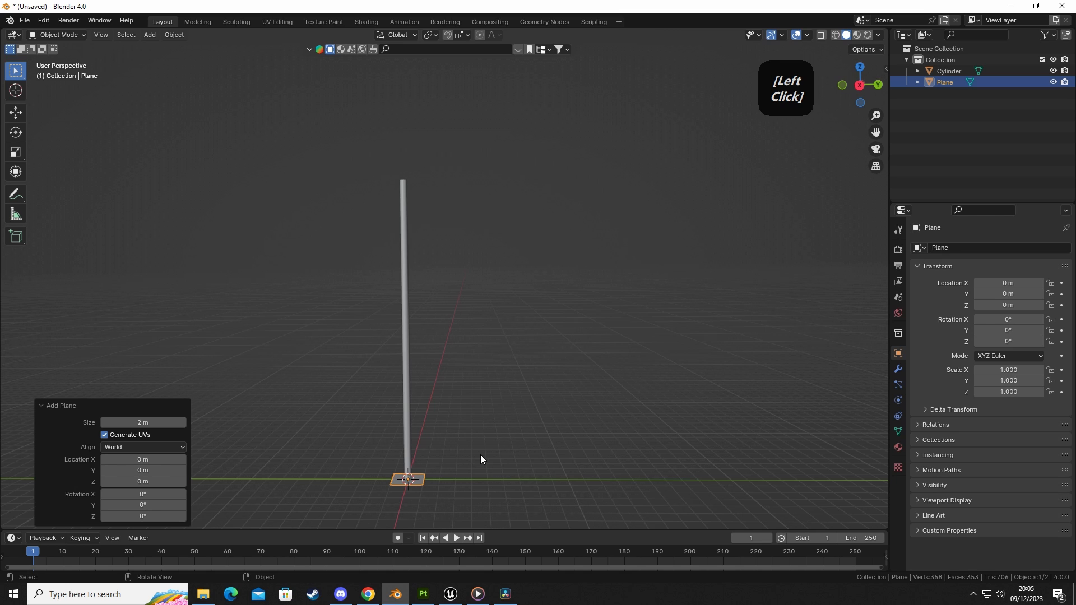
key("g")
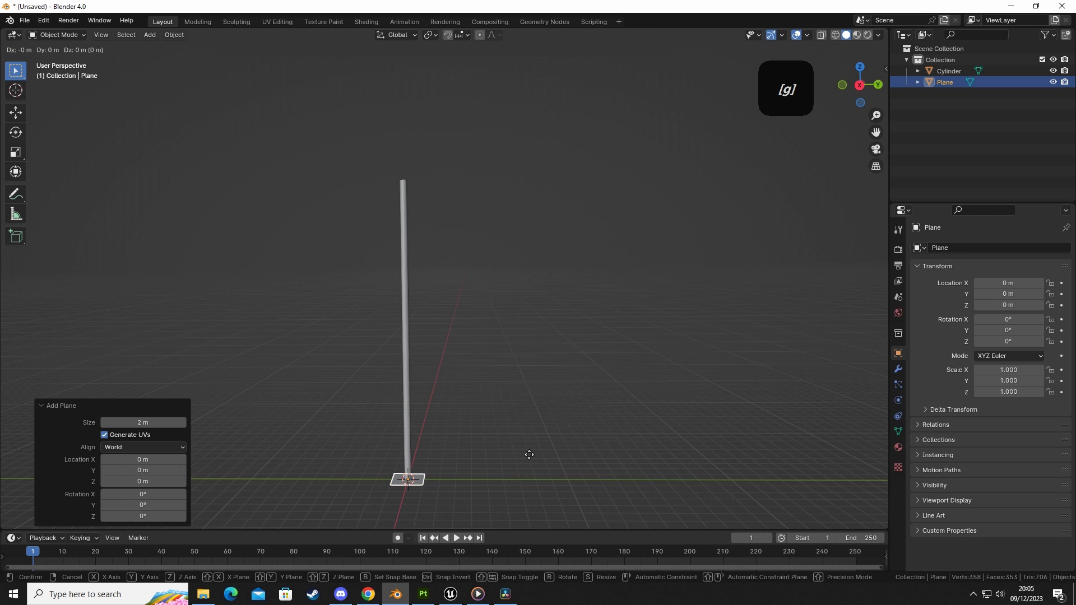
key("z")
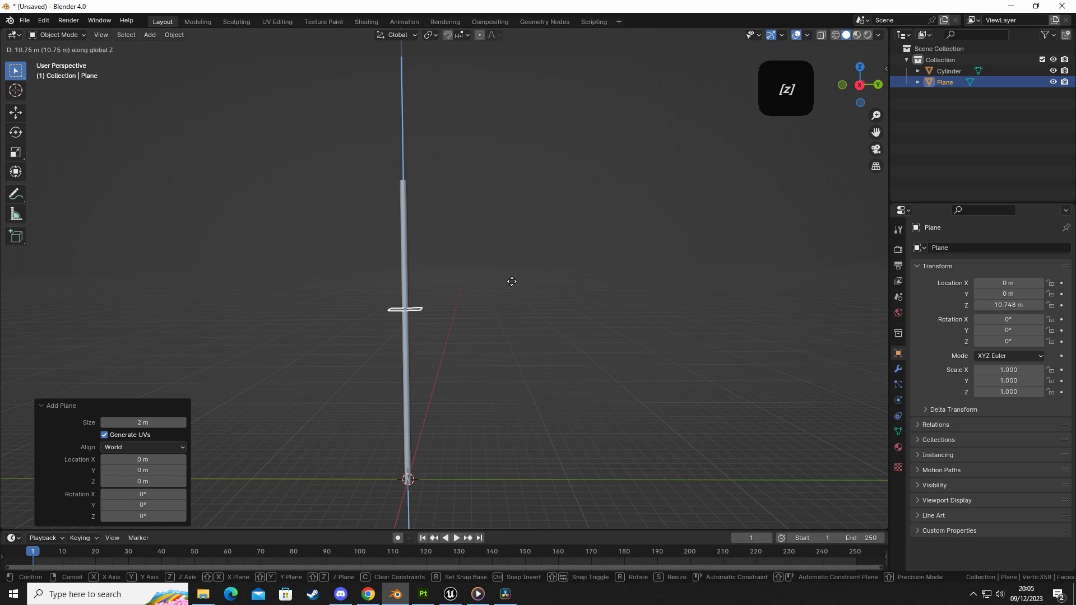
left_click(509, 180)
Step: Rotate the plane 90° about the Y axis so it stands upright
middle_click_drag(509, 180, 496, 210)
key("r")
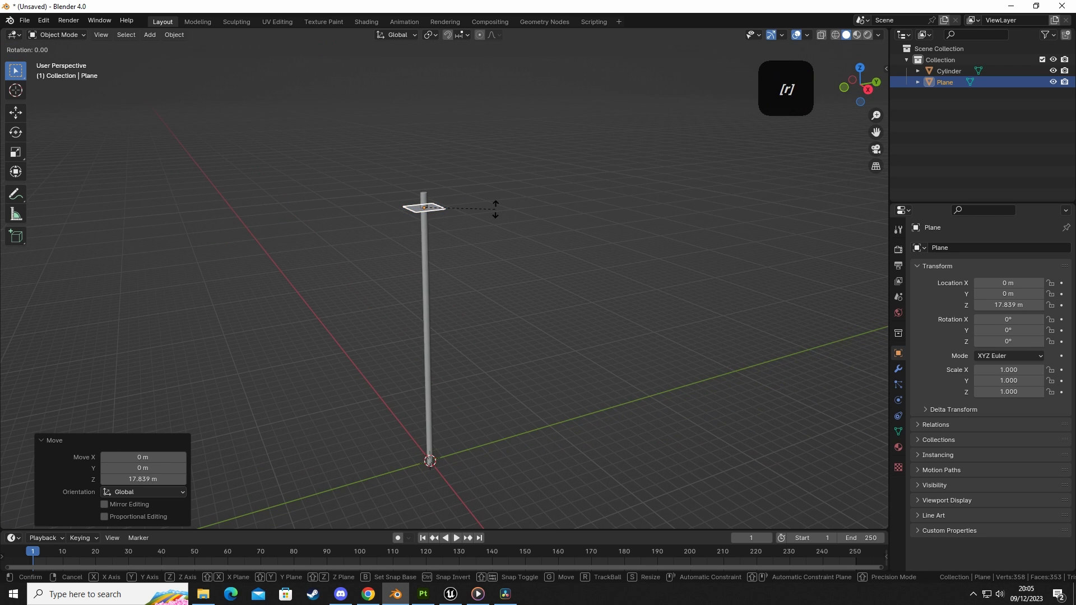
type("y")
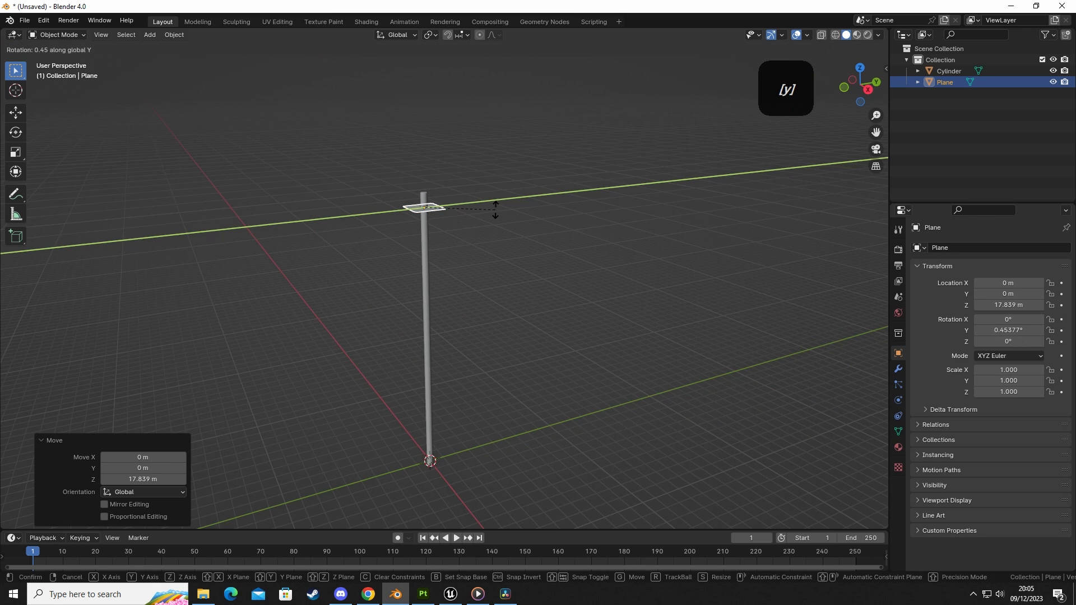
type("90")
left_click(495, 211)
Step: Lower the plane about 0.33 m along Z so its upper edge sits below the pole's tip
middle_click(496, 215)
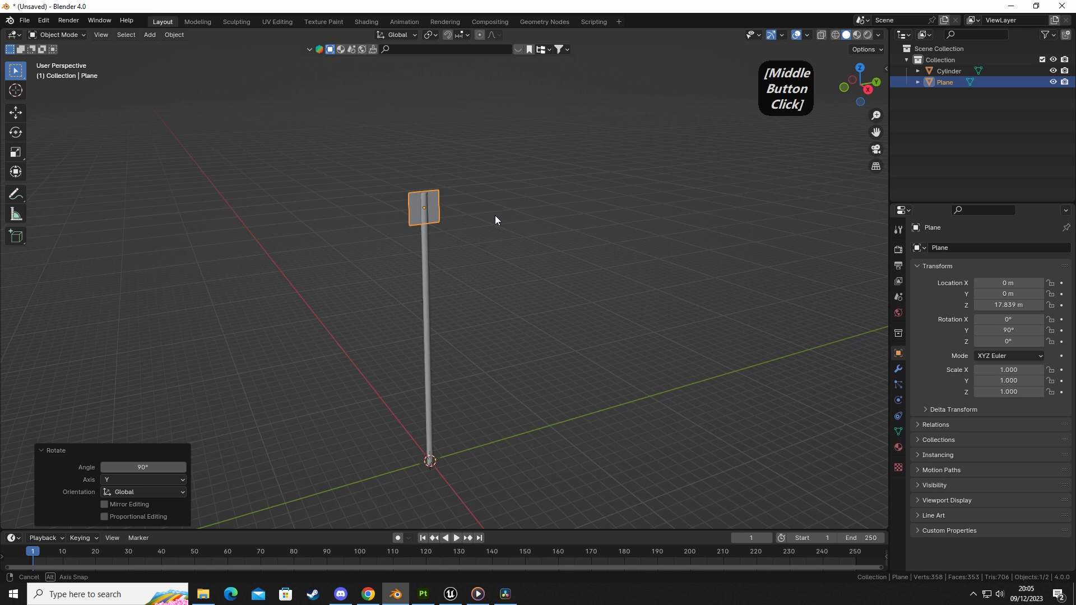
middle_click_drag(496, 215, 460, 219)
mouse_move(461, 220)
middle_mouse_down("shift")
mouse_move(419, 239)
mouse_move(442, 213)
mouse_move(464, 225)
middle_mouse_up("shift")
scroll(418, 238, "up", 6)
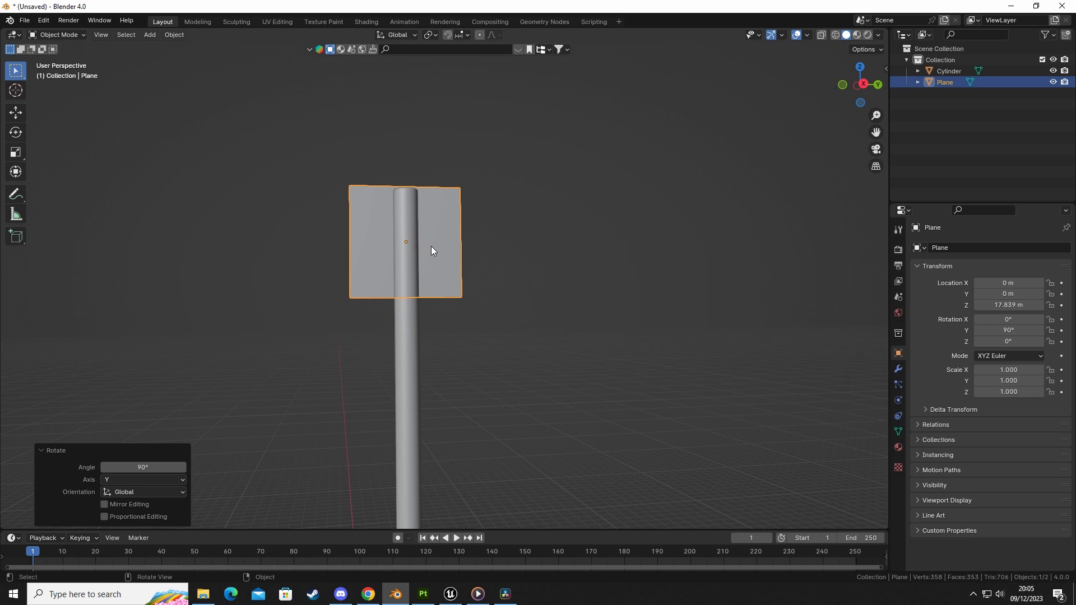
key("g")
key("z")
key("shift")
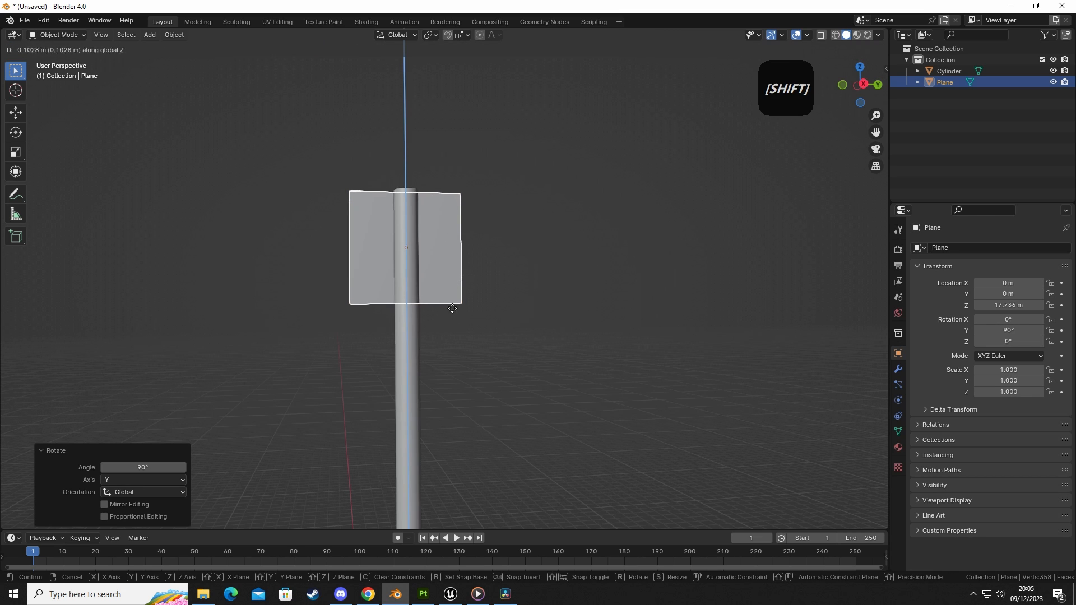
left_click(463, 432)
Step: Move the plane about 1.6 m along Y so it sits beside the pole with a small gap
middle_click_drag(511, 359, 460, 344)
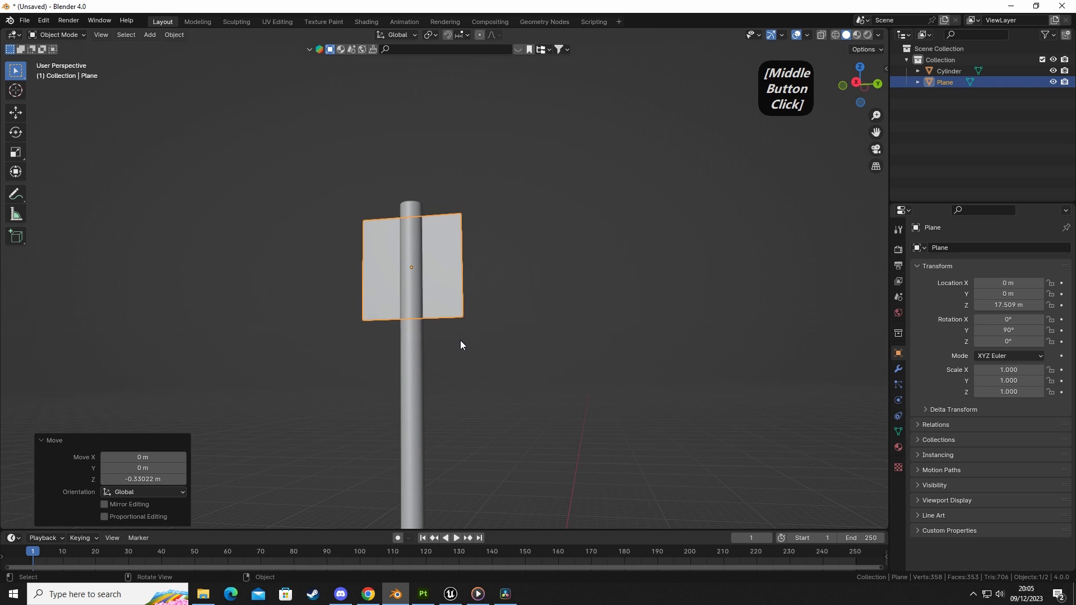
key("g")
key("x")
key("y")
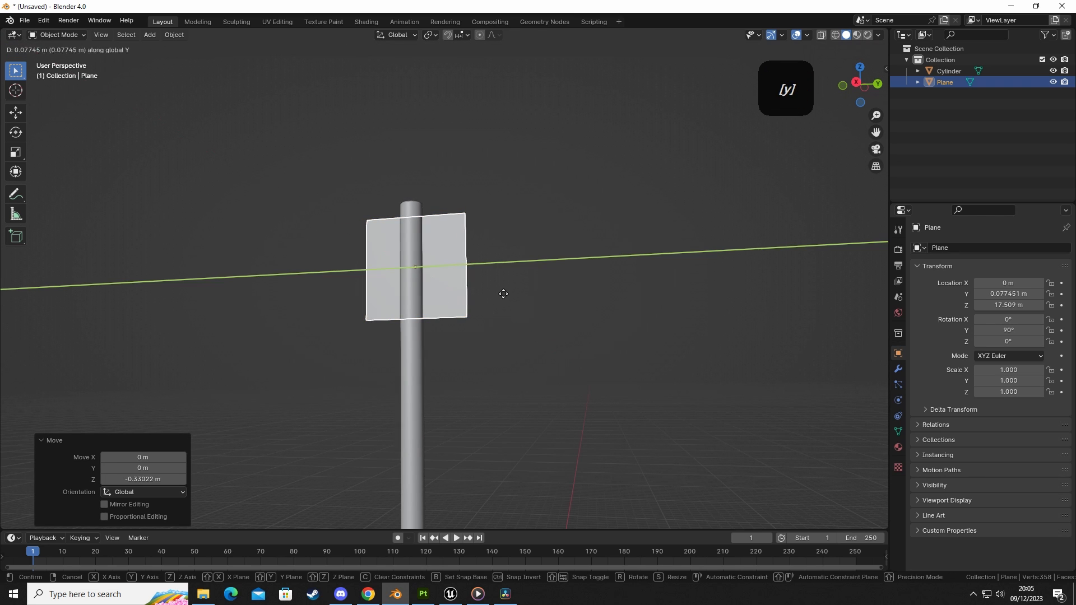
left_click(565, 317)
Step: Lengthen the flag in Edit Mode by moving the two vertices farthest from the pole outward along Y
middle_click_drag(565, 316, 621, 322)
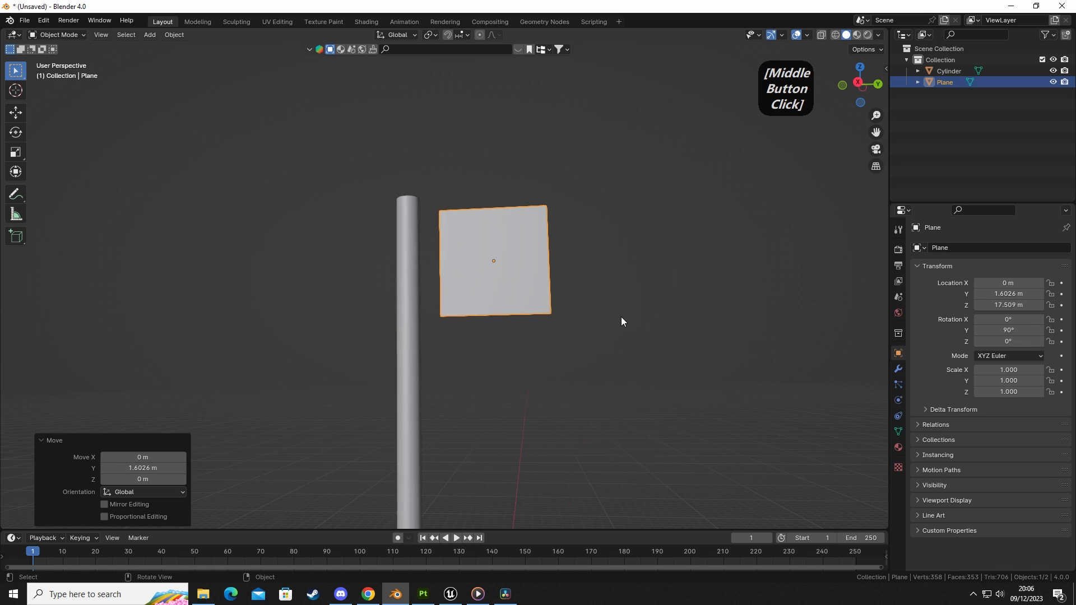
key("t")
key("Tab")
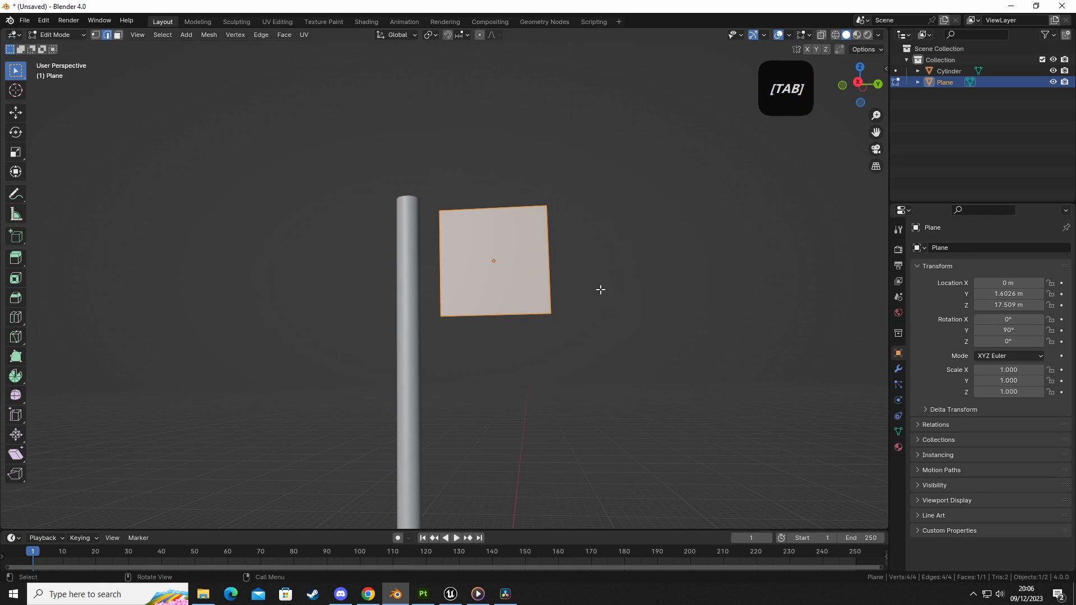
left_click(96, 35)
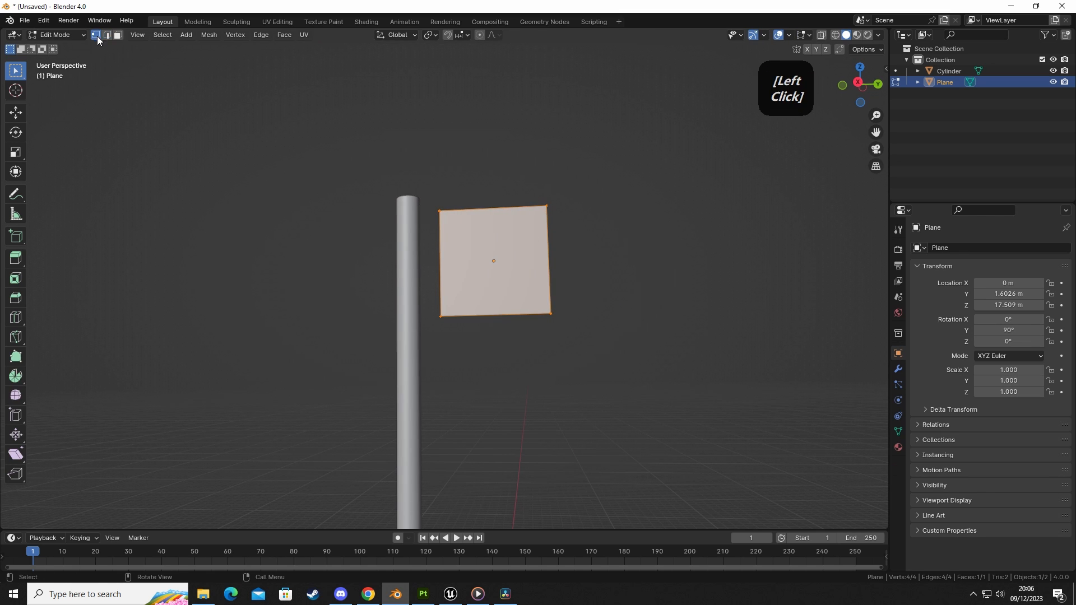
left_click_drag(479, 105, 595, 423)
middle_click_drag(603, 392, 428, 329)
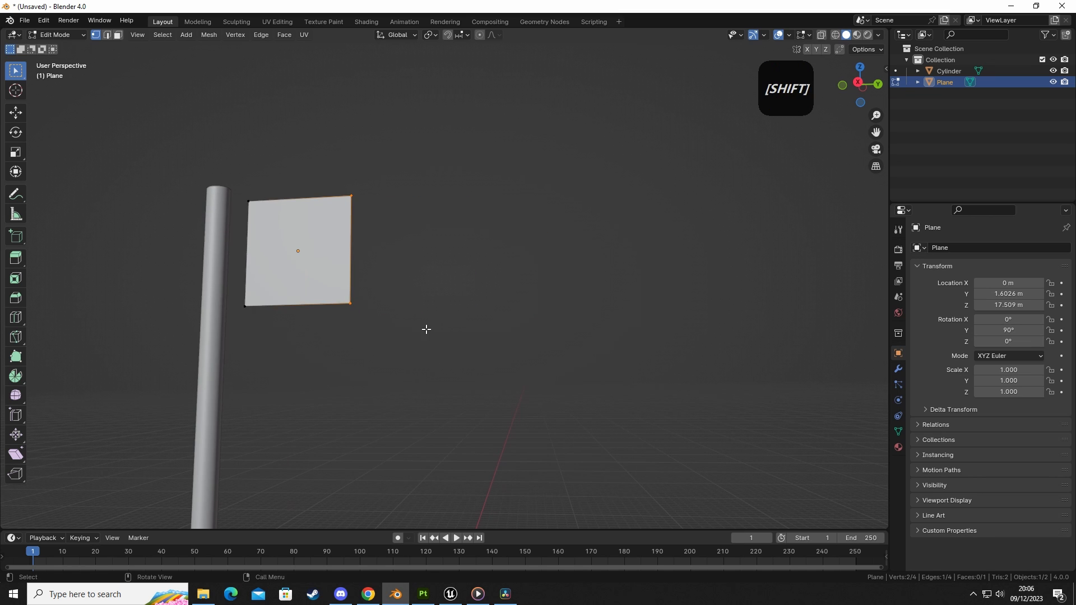
key("g")
key("y")
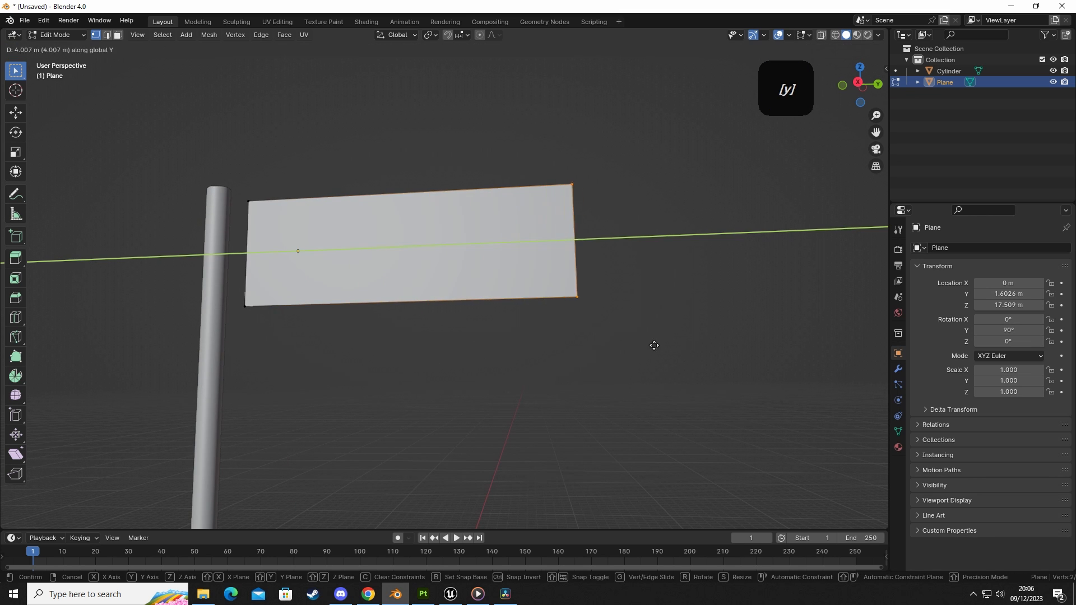
left_click(709, 349)
Step: Move the flag's two lower vertices down about 2.23 m along Z, return to Object Mode and deselect the flag
left_click_drag(155, 276, 680, 348)
key("g")
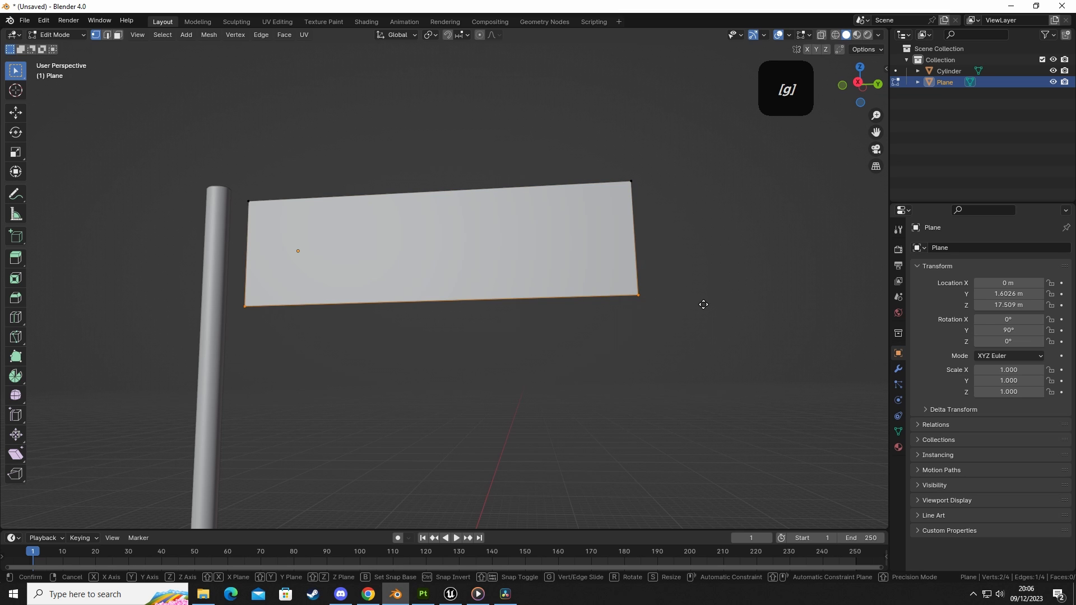
key("z")
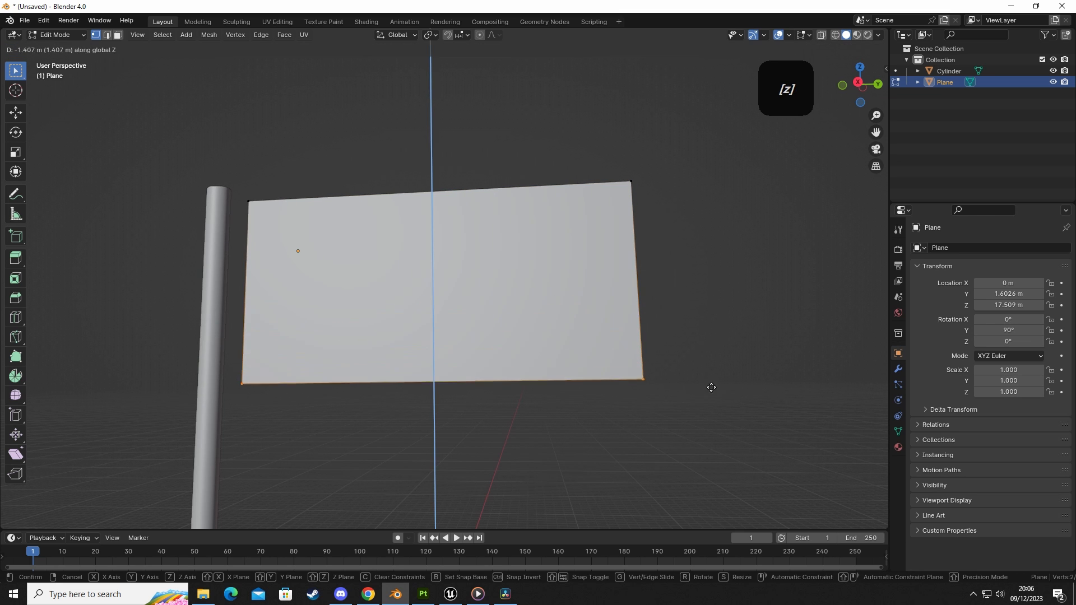
left_click(710, 432)
scroll(711, 435, "down", 6)
middle_click_drag(711, 435, 525, 244, "shift")
middle_click_drag(542, 297, 548, 336, "shift")
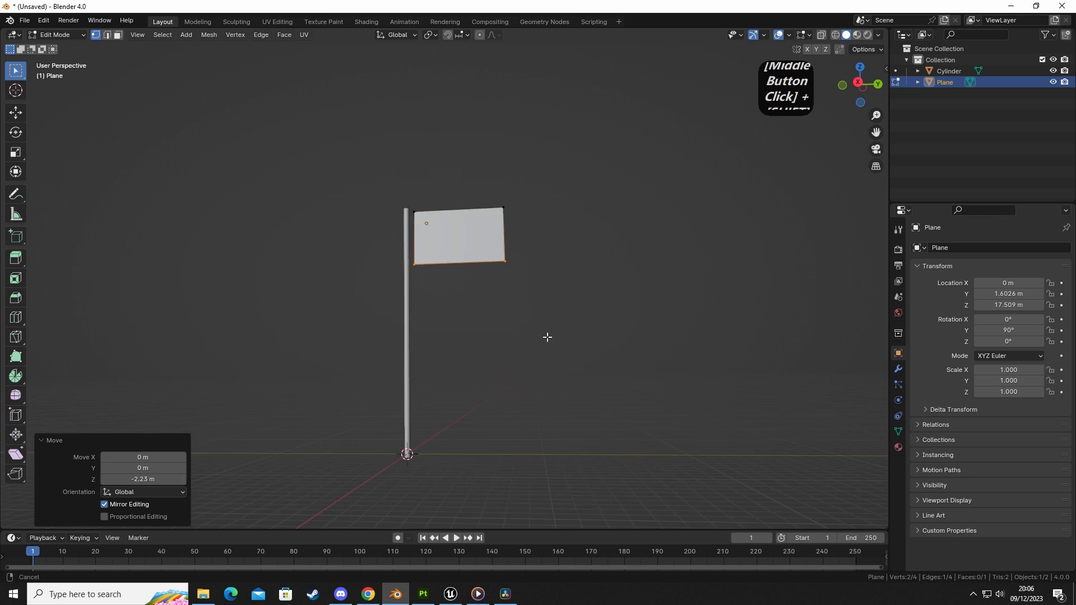
scroll(527, 328, "up", 2)
middle_click_drag(488, 308, 532, 336)
left_click(531, 338)
key("a")
key("Tab")
left_click(493, 414)
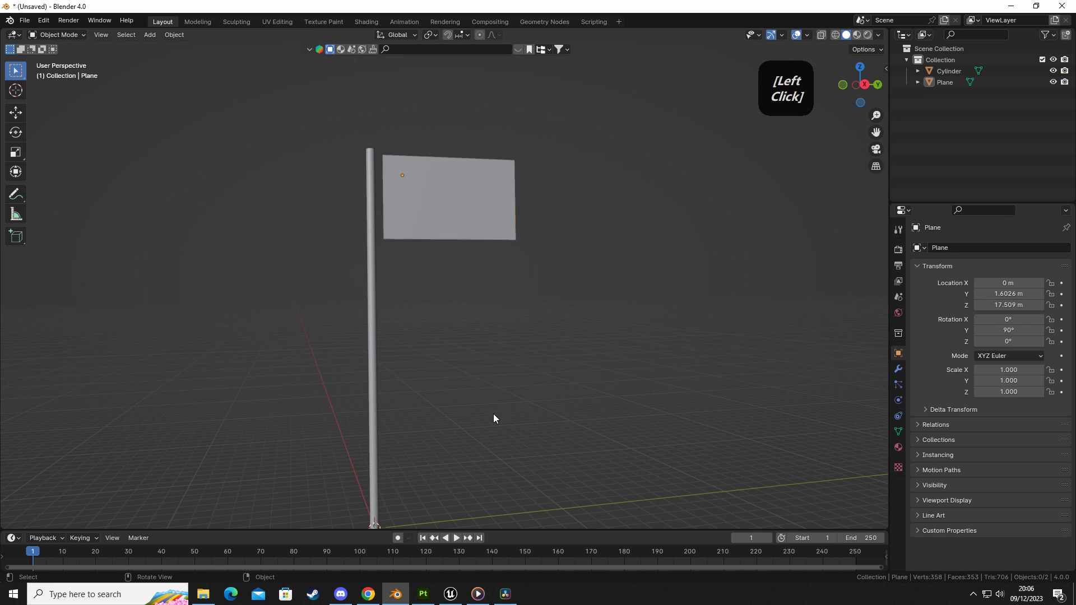
Step: Apply the rotation and scale of the flag plane and deselect it
middle_click_drag(493, 411, 461, 417)
middle_click_drag(379, 163, 368, 182)
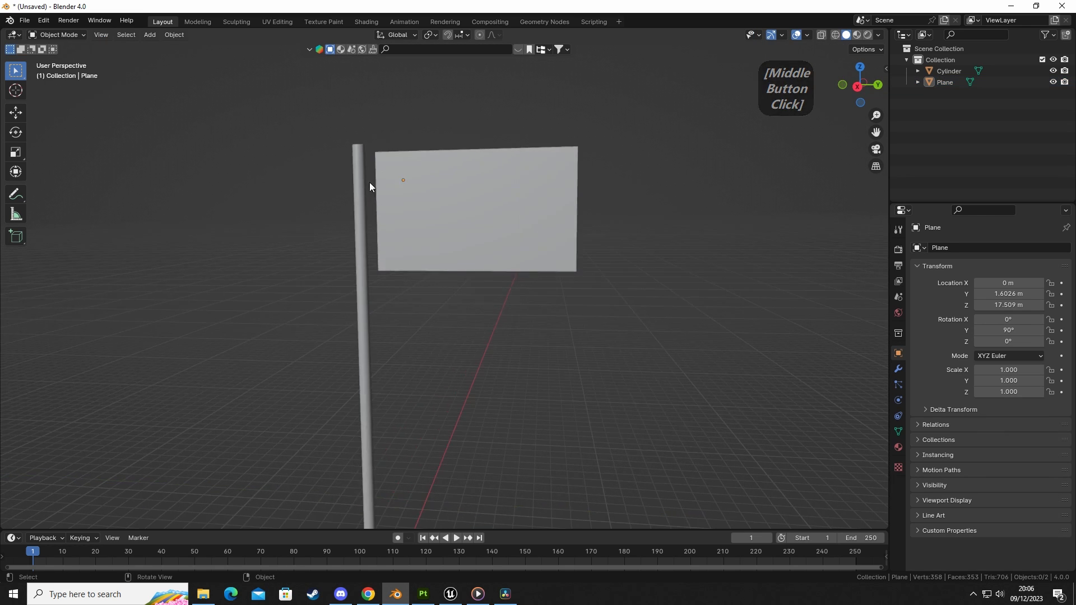
left_click(409, 183)
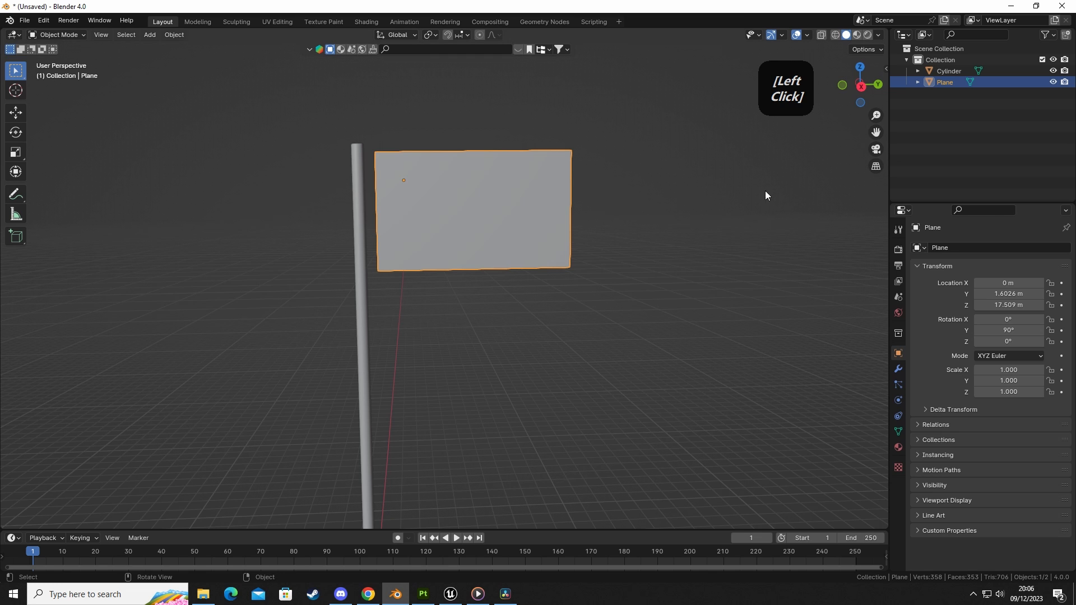
middle_click_drag(554, 211, 445, 217)
left_click(440, 219)
key("Tab")
key("Tab")
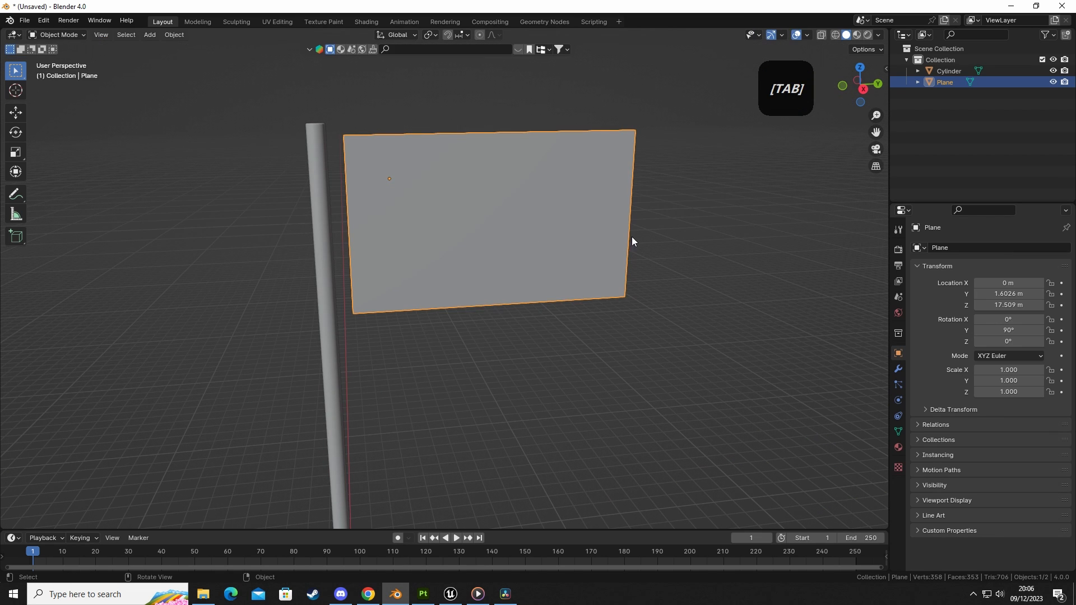
left_click(530, 227)
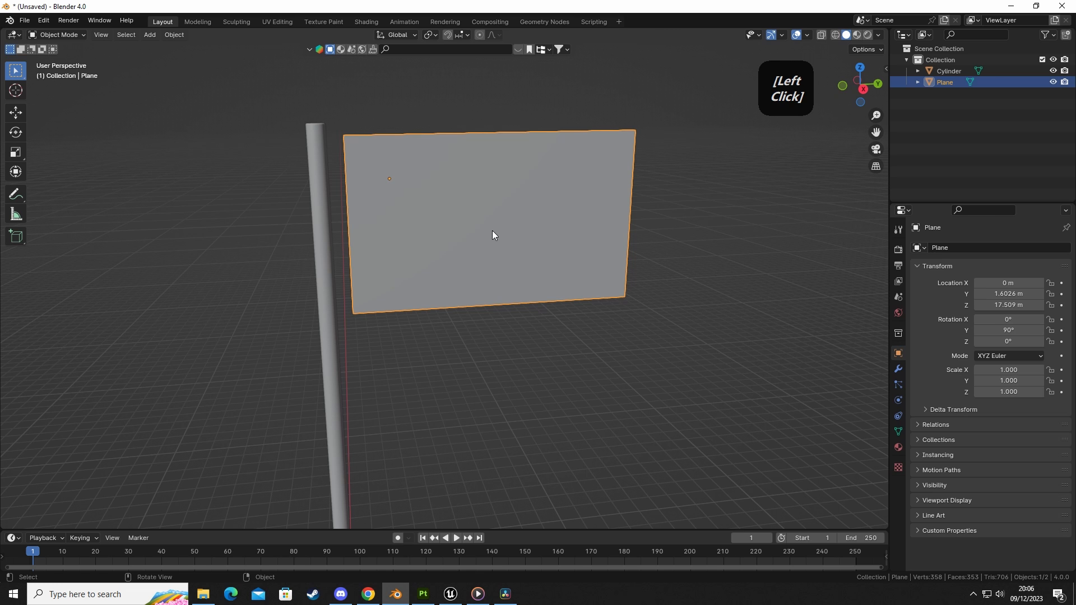
key("ctrl+a")
left_click(445, 230)
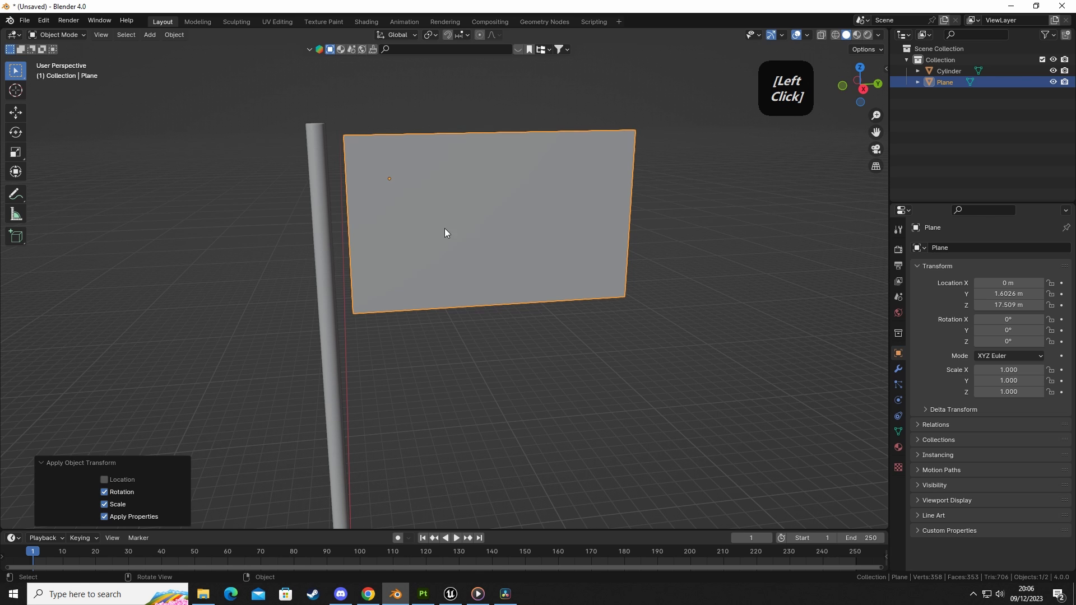
left_click(491, 371)
Step: Enter Edit Mode on the flag plane and add 32 vertical loop cuts spread evenly along its length
middle_click_drag(489, 367, 414, 209)
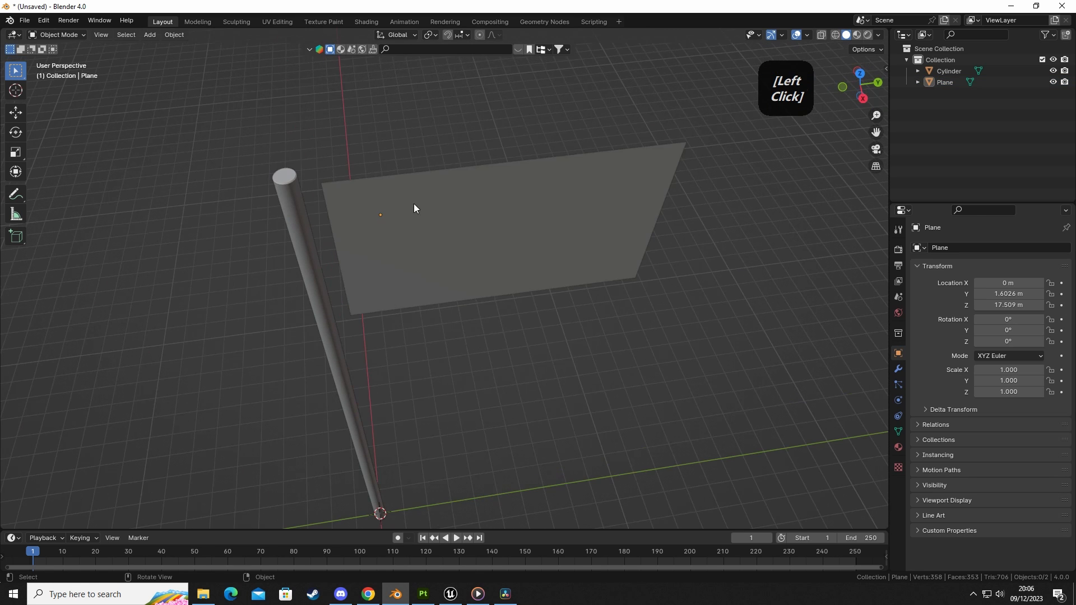
left_click(475, 257)
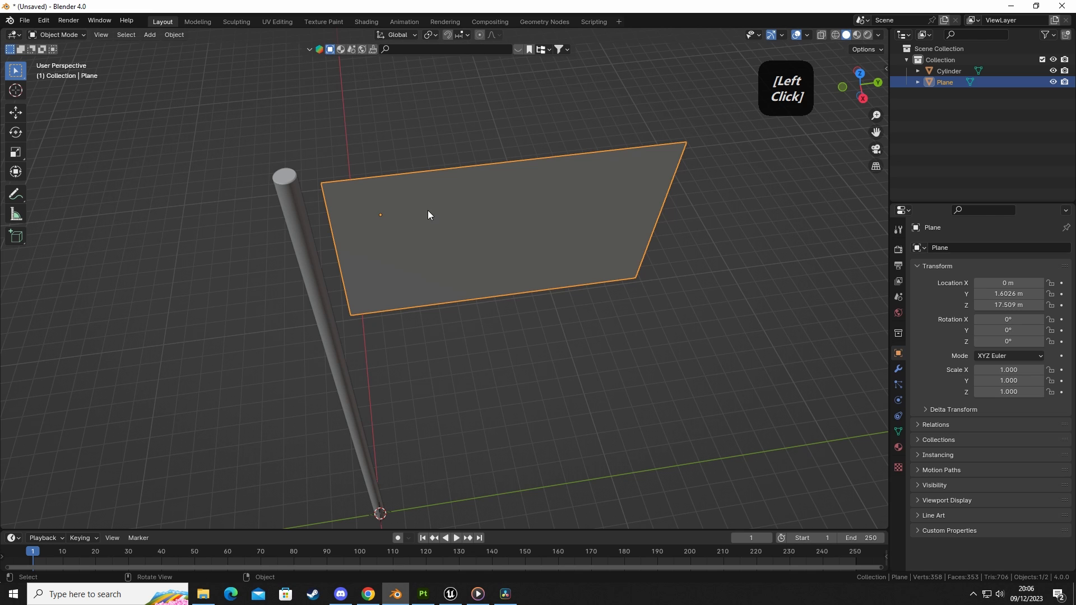
left_click(64, 35)
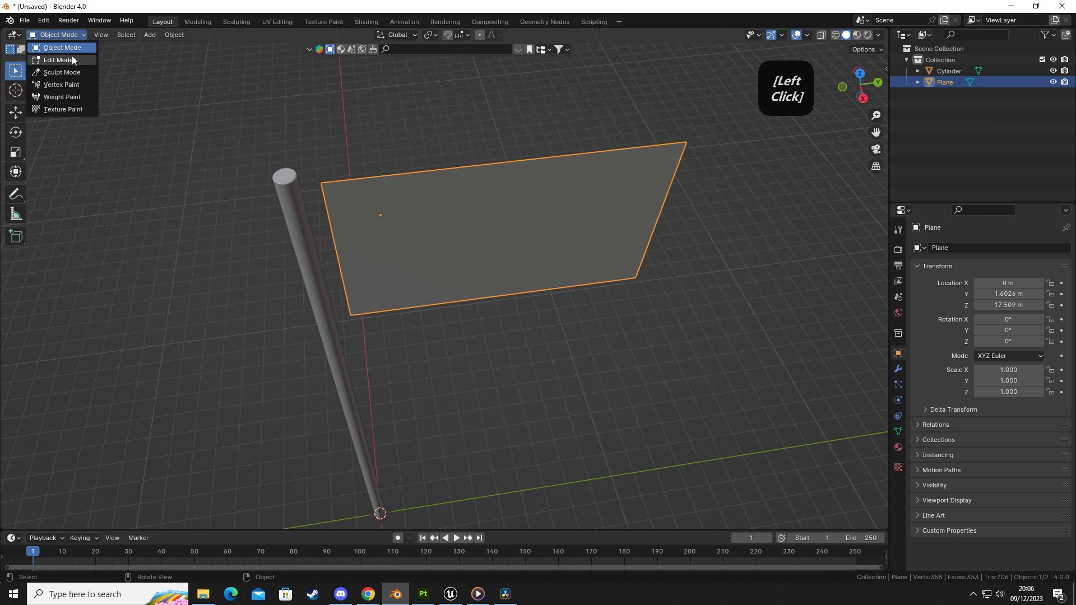
key("Tab")
mouse_move(497, 331)
middle_mouse_down()
mouse_move(486, 278)
mouse_move(483, 320)
middle_mouse_up()
key("ctrl+r")
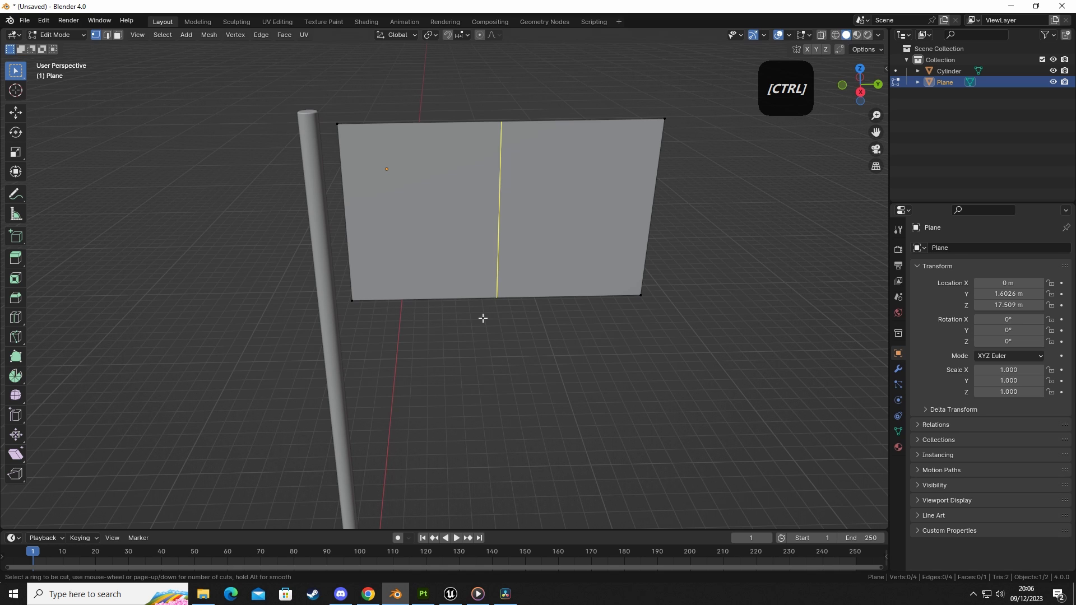
left_click(483, 318)
right_click(484, 320)
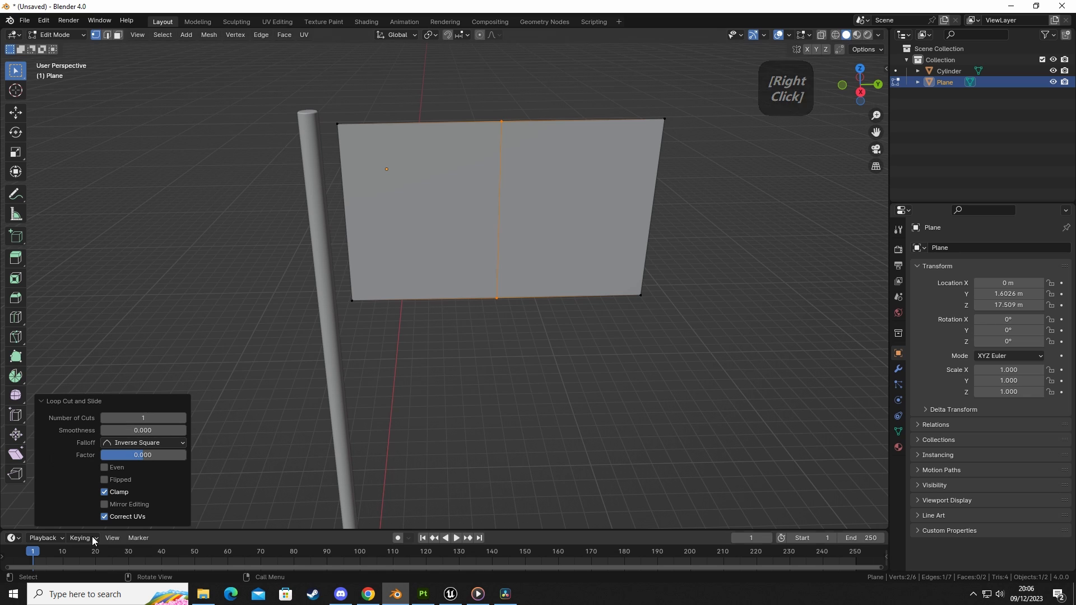
left_click(143, 418)
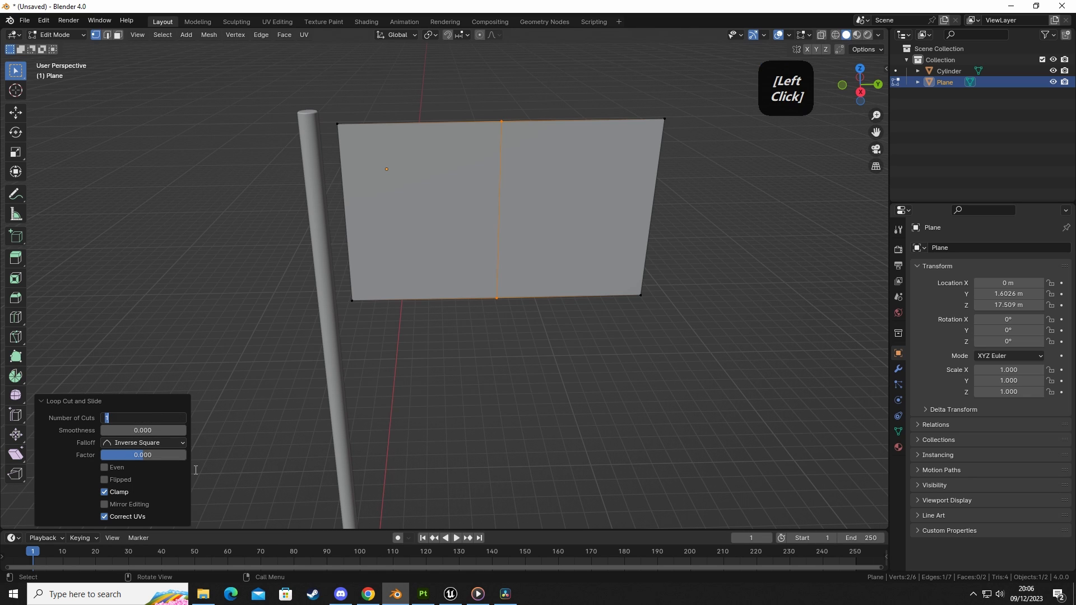
type("32")
key("Return")
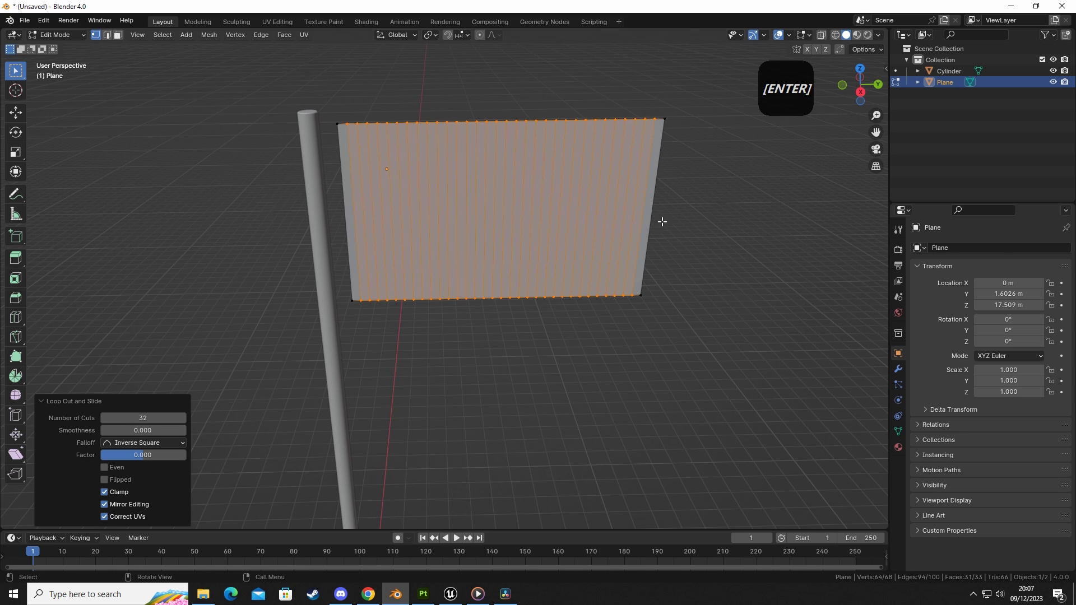
Step: Add 32 horizontal loop cuts across the flag's height and clear the selection
key("ctrl+r")
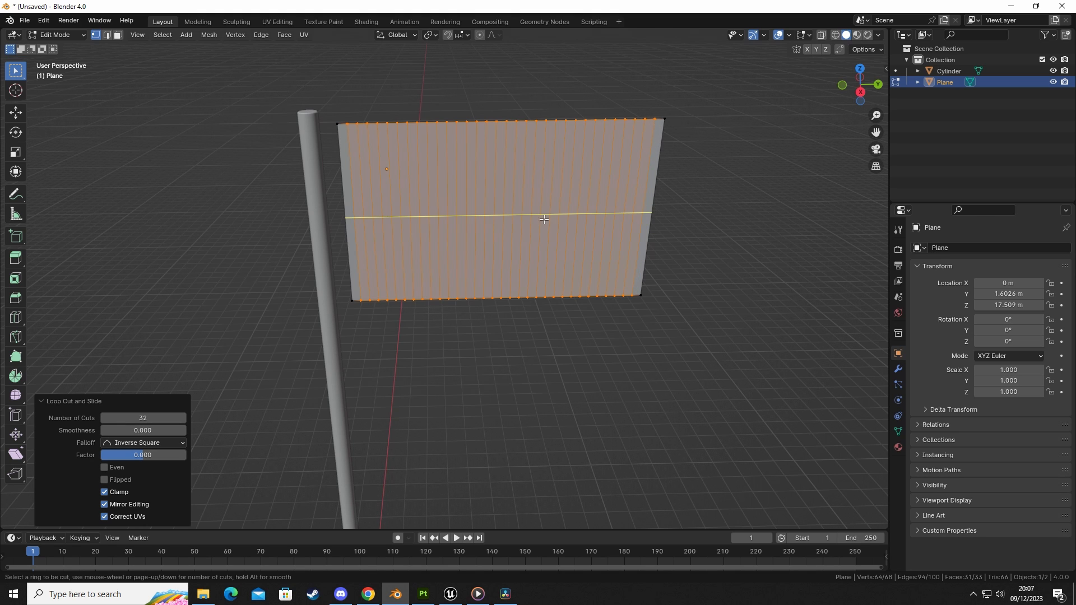
left_click(650, 212)
right_click(649, 212)
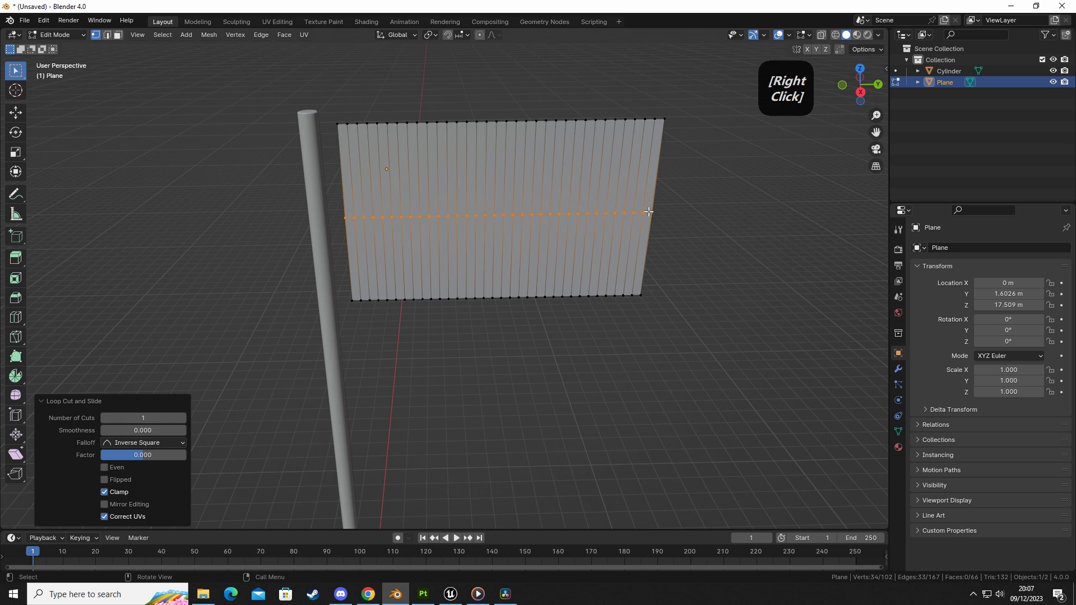
left_click(157, 418)
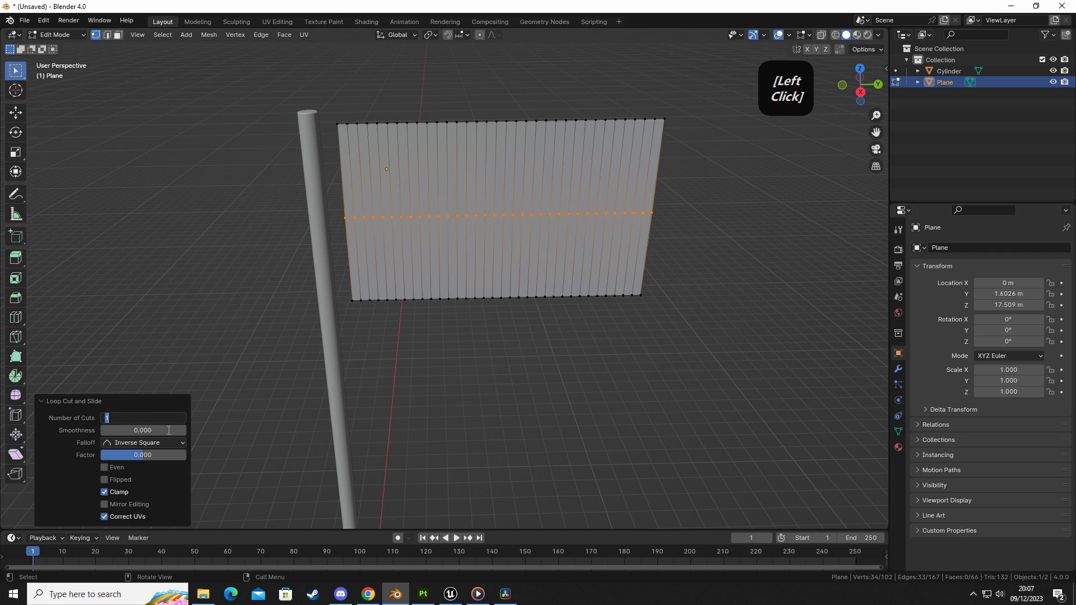
type("32")
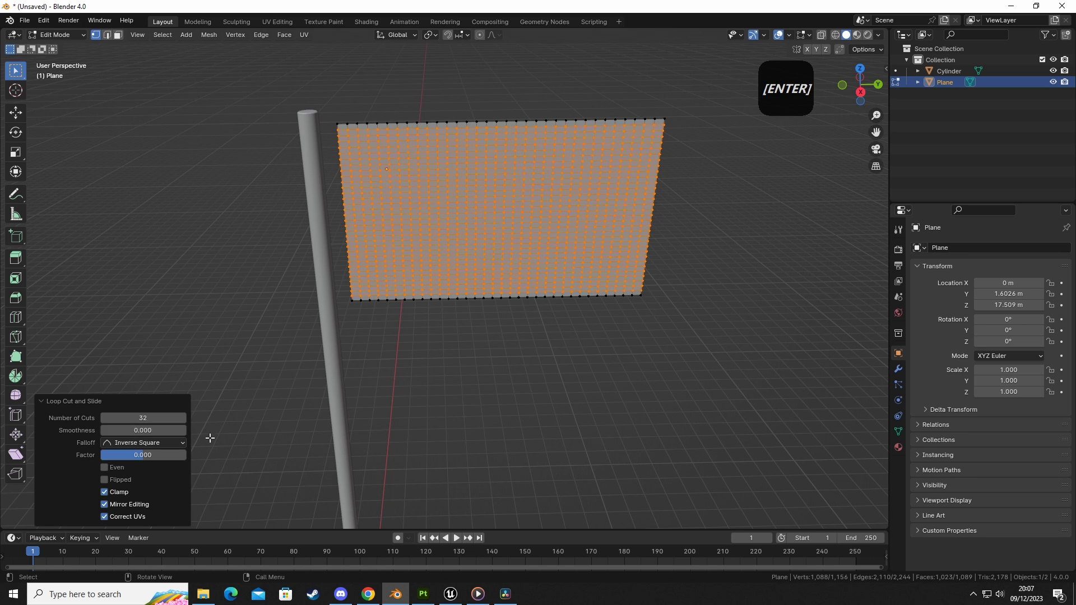
left_click(599, 392)
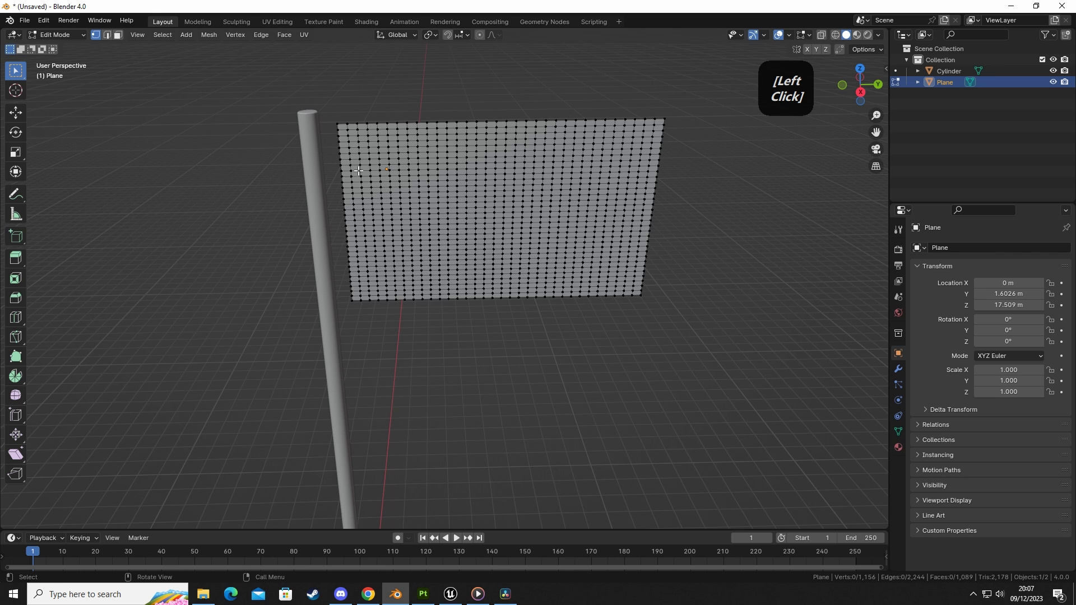
middle_click_drag(469, 296, 477, 307)
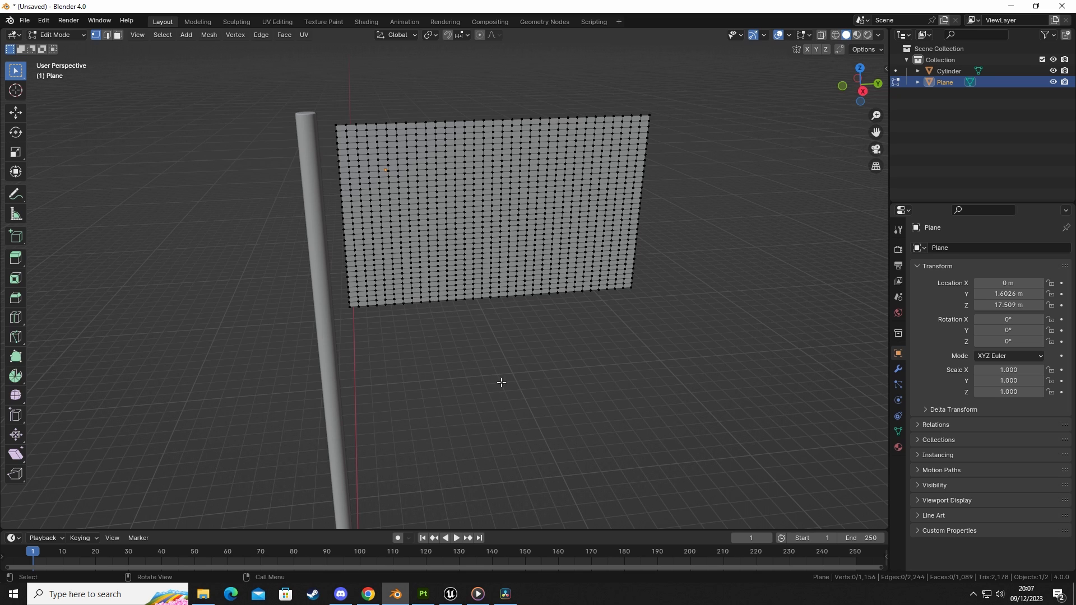
middle_click(524, 375)
key("Tab")
left_click(420, 184)
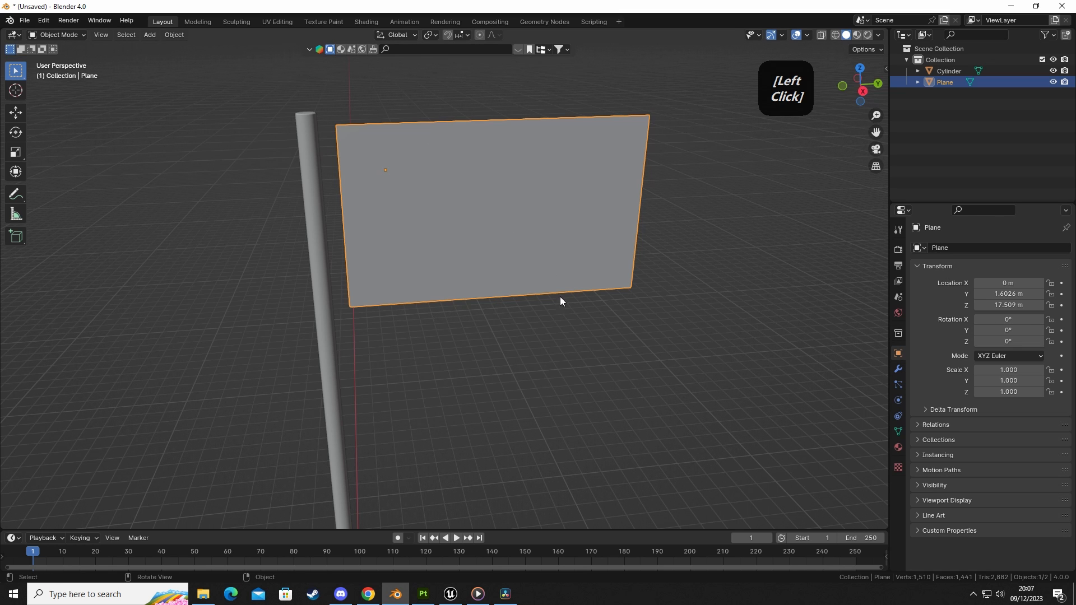
left_click(491, 362)
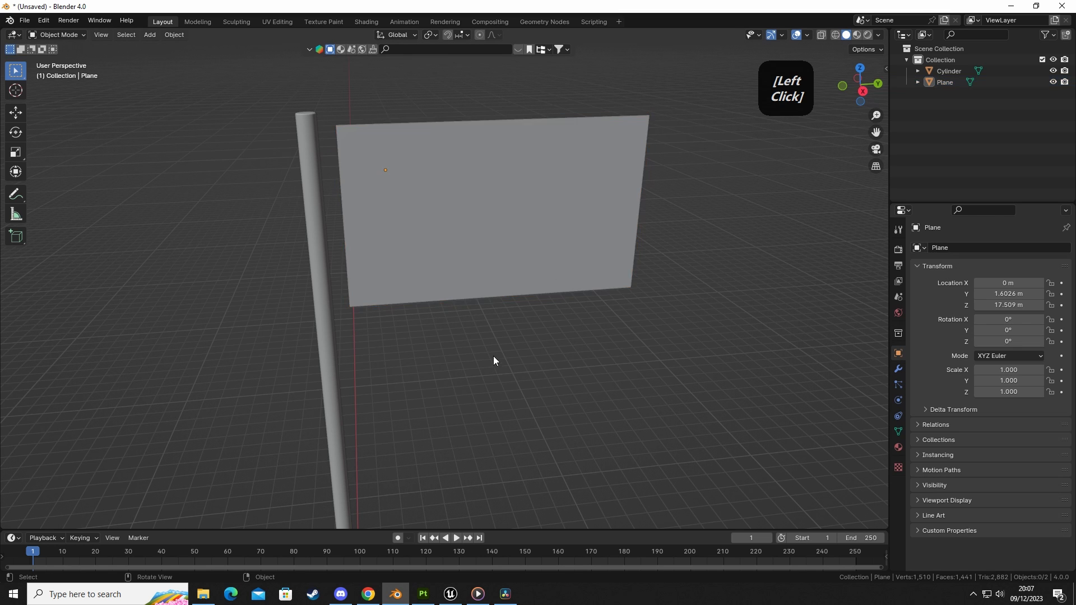
middle_click_drag(494, 355, 493, 338)
Step: Select the whole column of vertices along the flag's pole-side edge in Edit Mode and clear that selection
left_click(493, 292)
key("Tab")
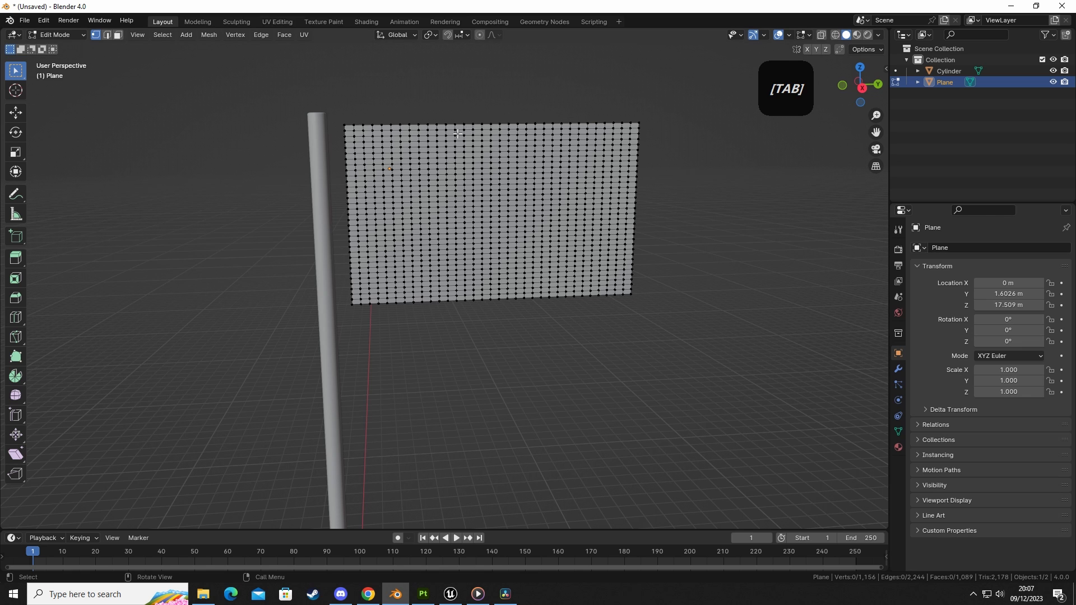
scroll(377, 142, "up", 1)
middle_click_drag(325, 144, 370, 140, "shift")
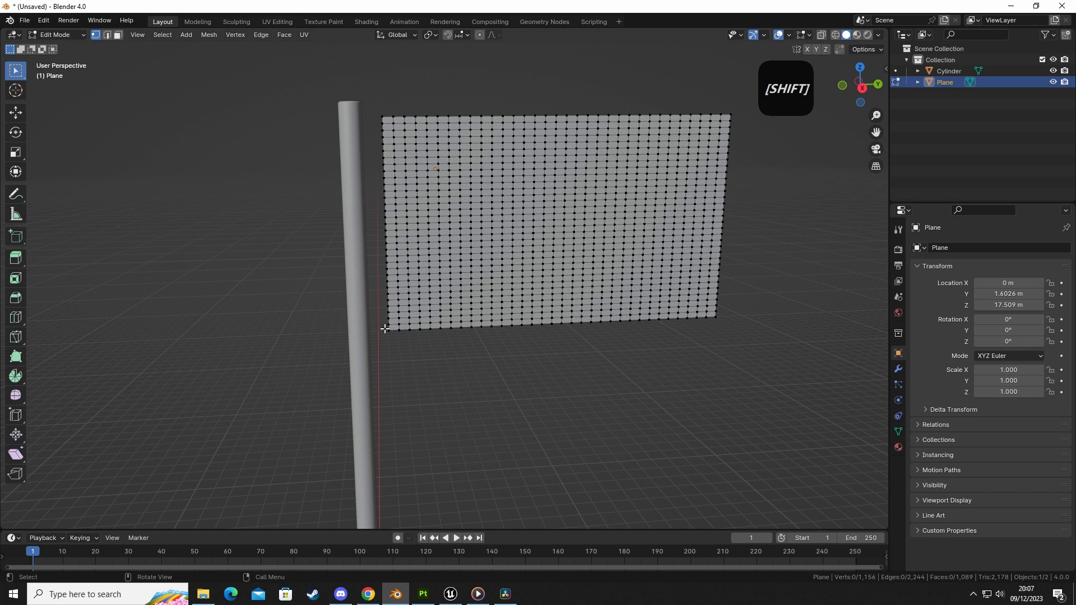
left_click_drag(365, 98, 392, 413)
left_click_drag(362, 59, 387, 432)
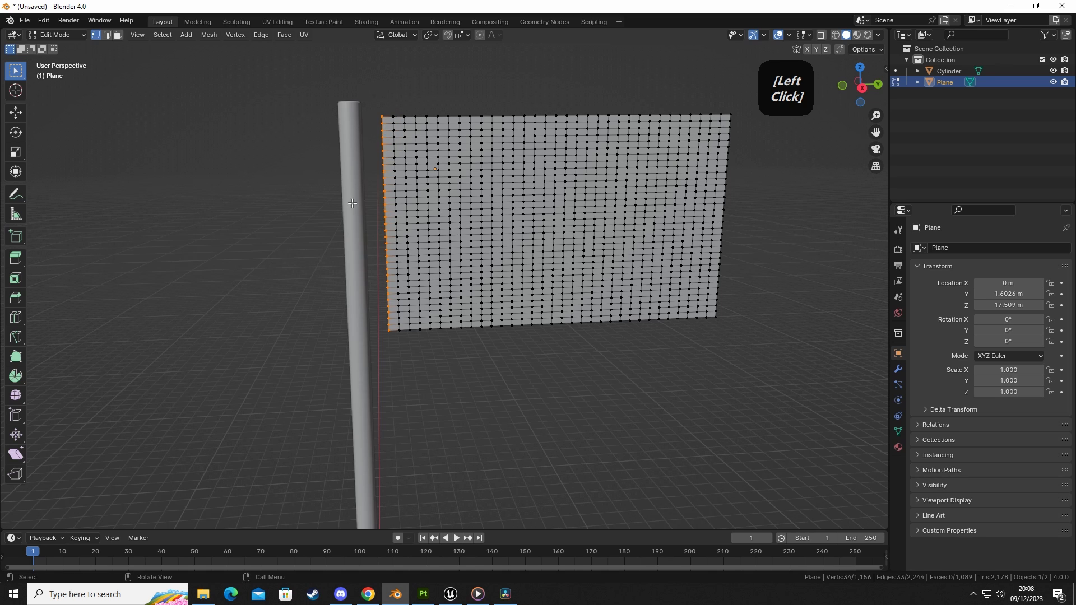
left_click(390, 402)
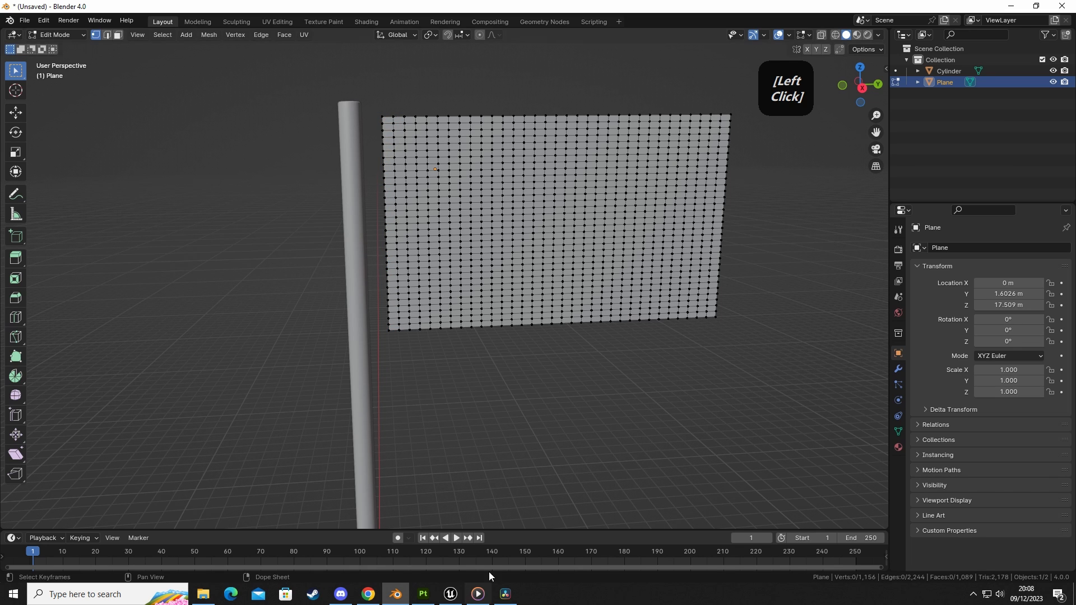
key("Tab")
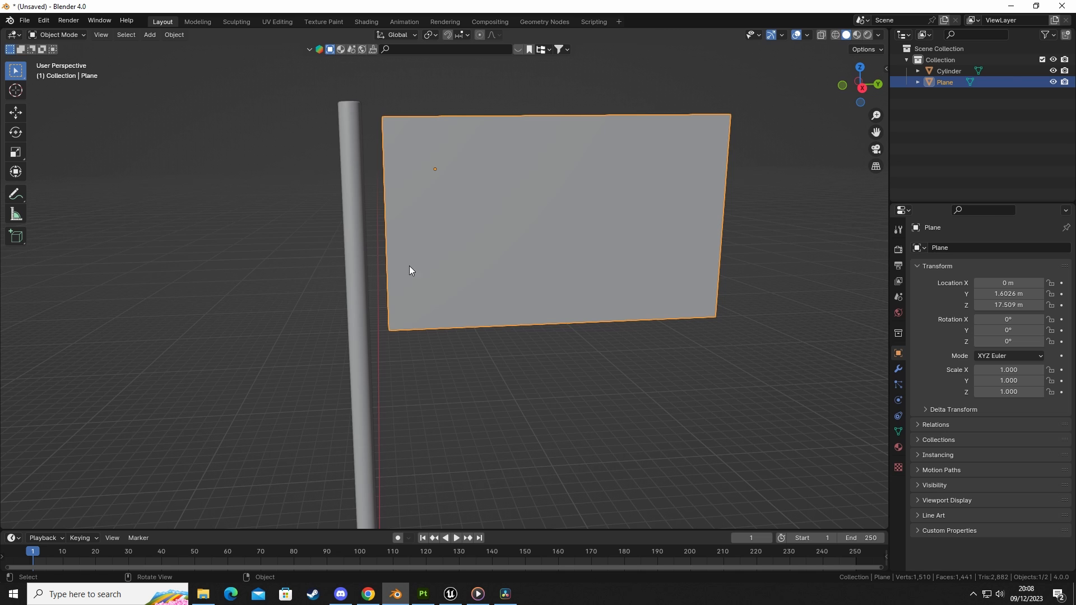
middle_click_drag(409, 270, 484, 362)
middle_click_drag(514, 445, 407, 255)
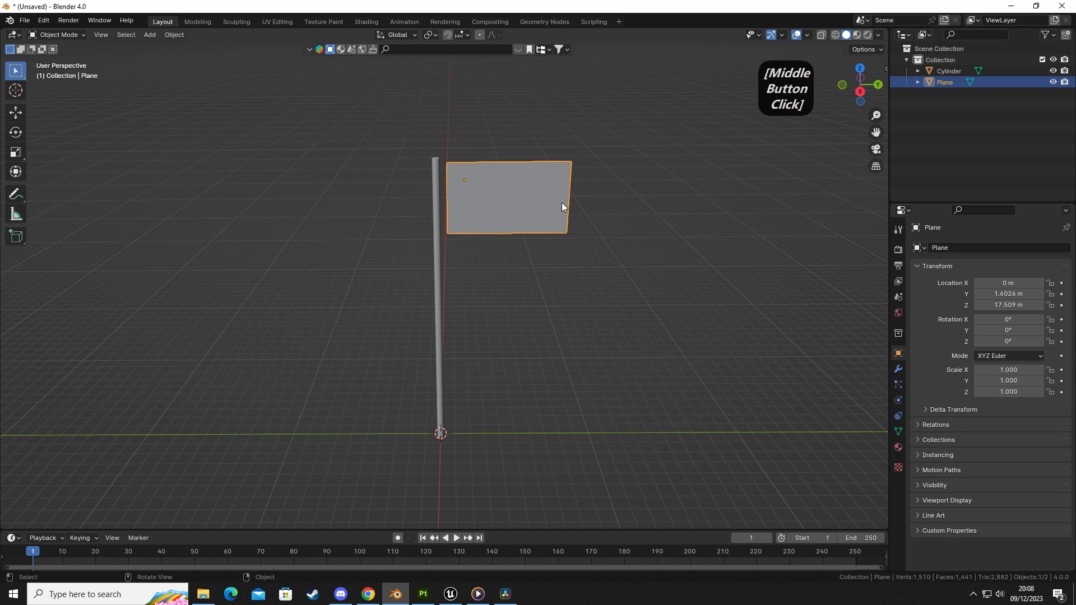
middle_click_drag(649, 176, 490, 281)
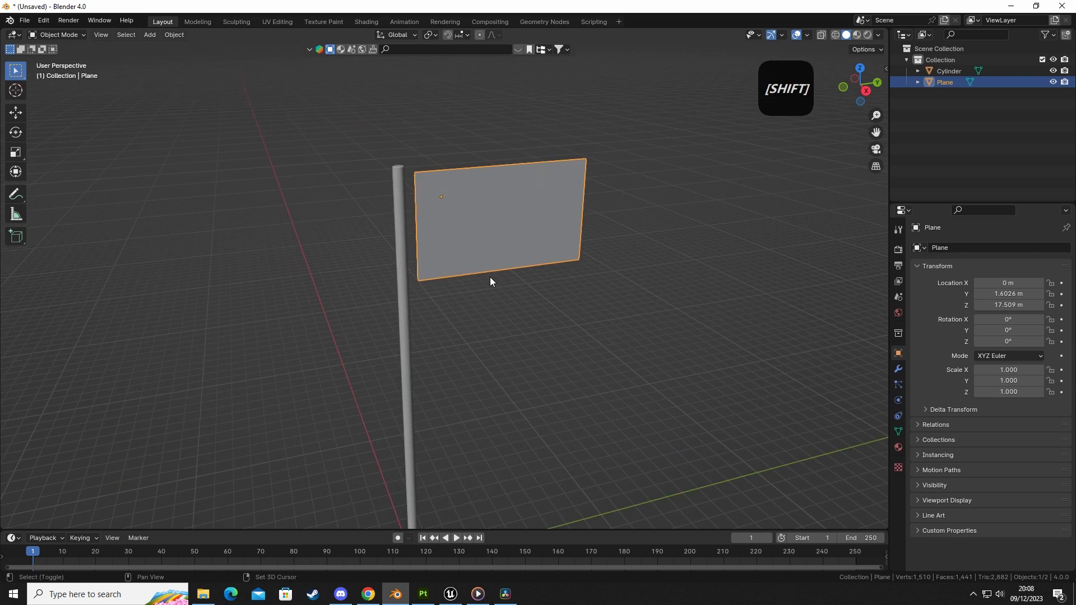
scroll(490, 277, "up", 4)
middle_click_drag(452, 170, 453, 267, "shift")
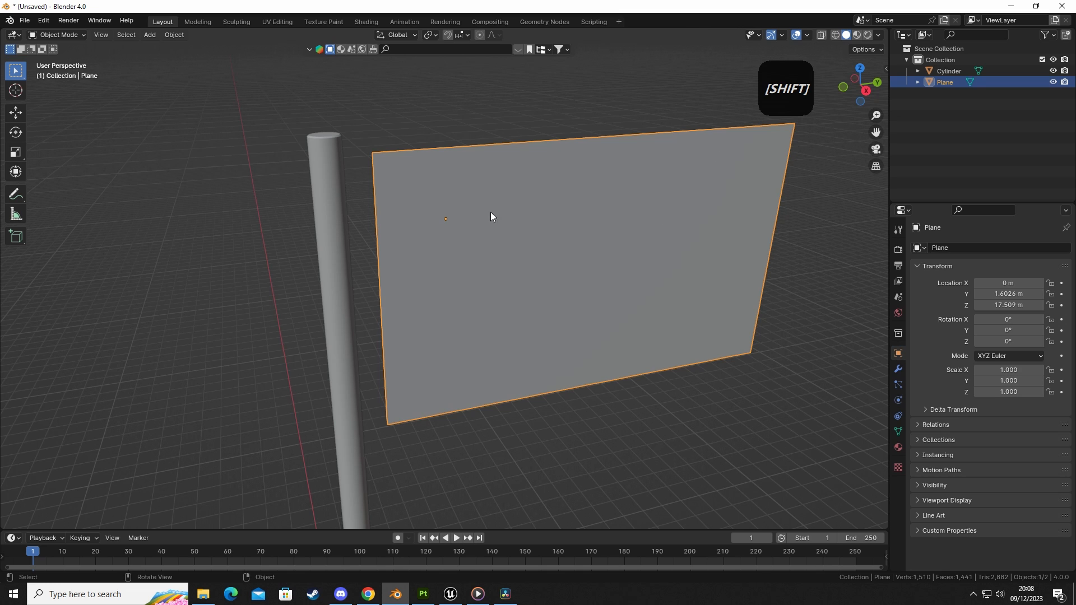
middle_click_drag(491, 217, 433, 203)
Step: In Edit Mode with vertex selection active, select the three uppermost vertices on the flag's pole-side edge
key("Tab")
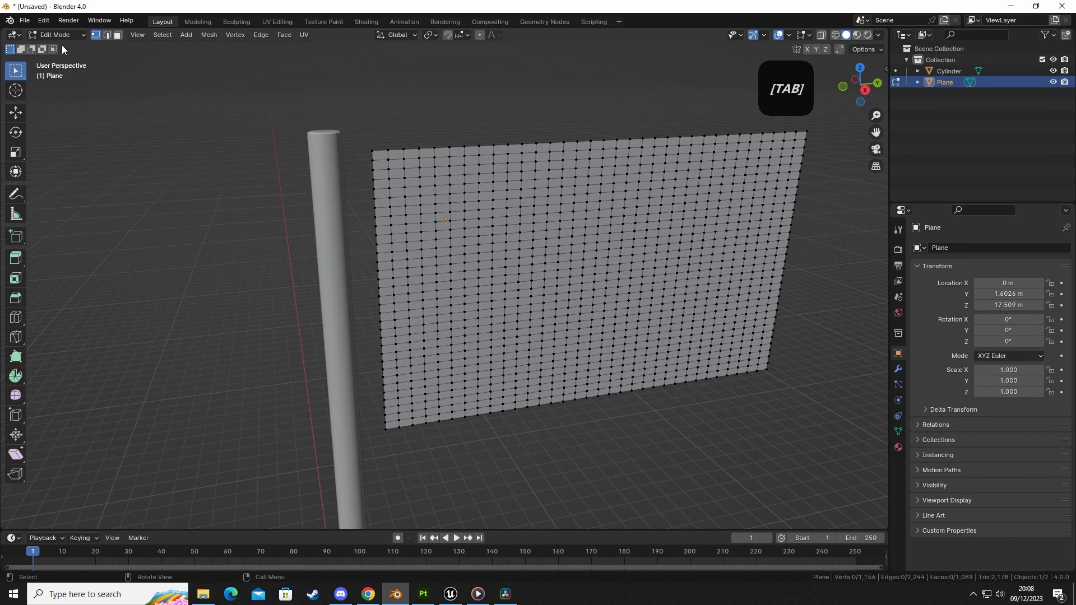
left_click(96, 36)
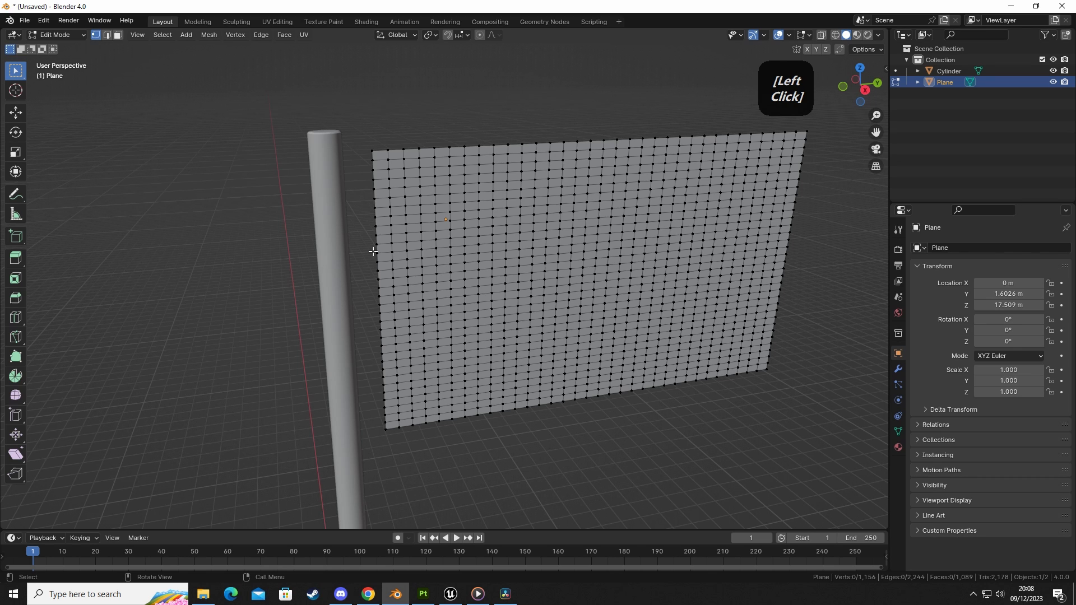
left_click(372, 152)
key("shift")
left_click(373, 161, "shift")
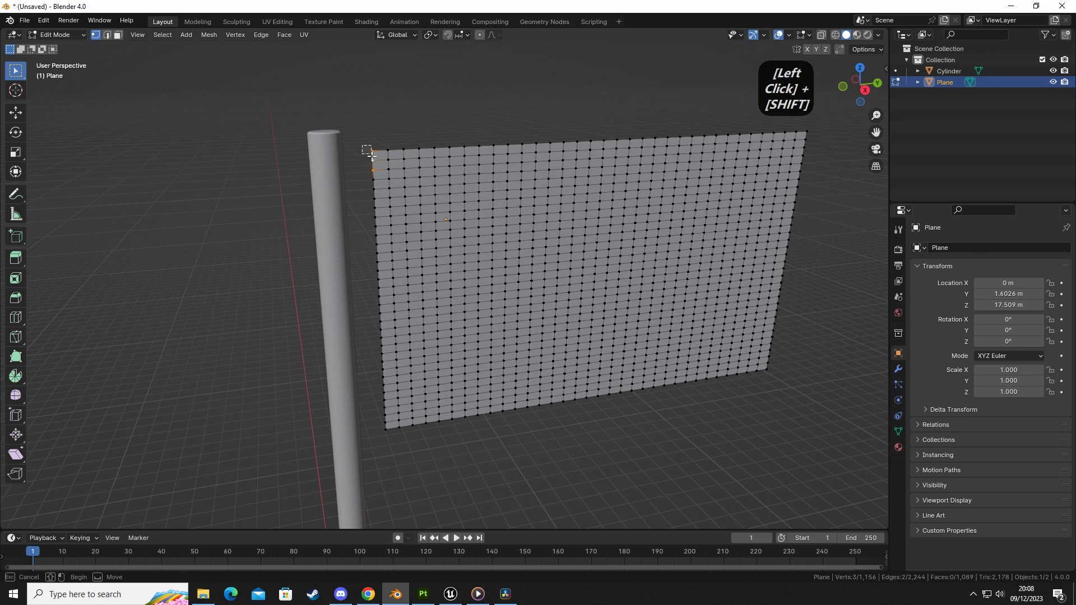
Step: Add three vertices near the middle and the three lowest vertices of the flag's pole-side edge to the selection
middle_click_drag(383, 323, 368, 308)
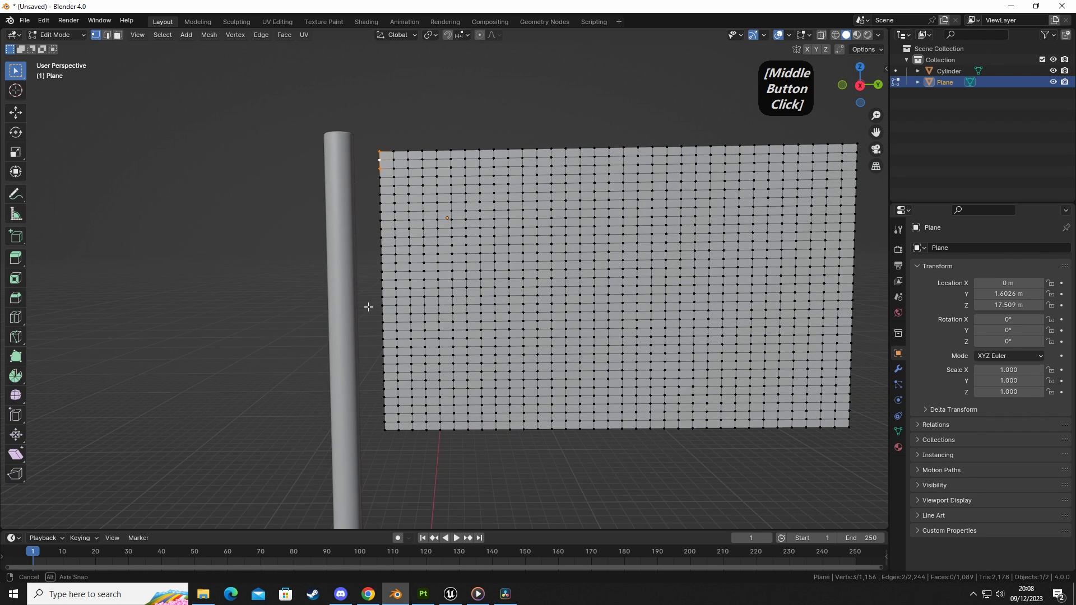
left_click(382, 273, "shift")
left_click(383, 280, "shift")
middle_click_drag(383, 287, 389, 358)
left_click(397, 340, "shift")
left_click(397, 350, "shift")
left_click(396, 356, "shift")
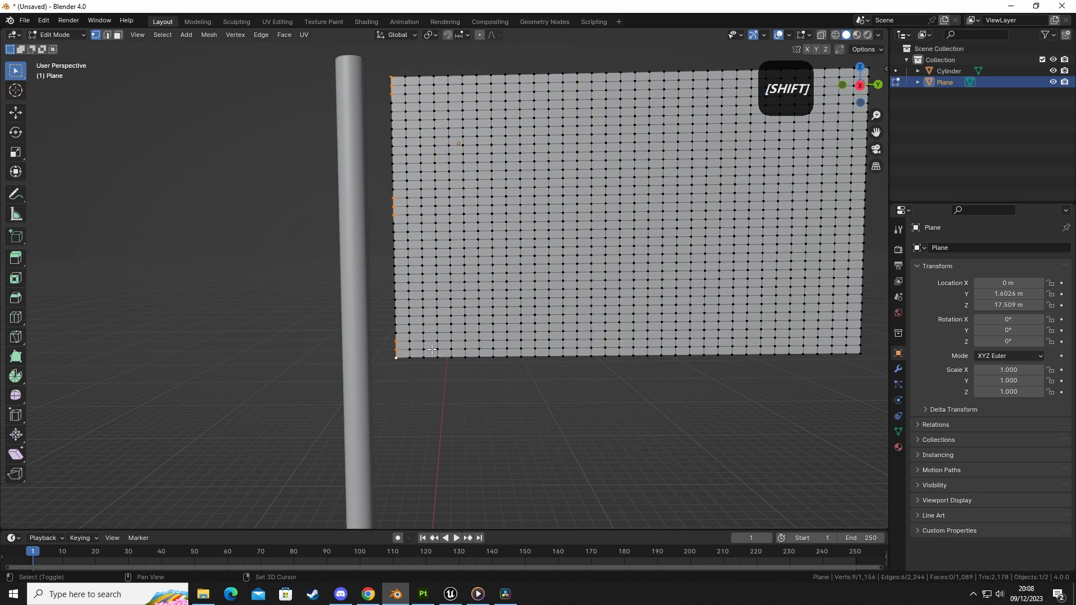
Step: Shift the middle trio of selected vertices on the pole-side edge one vertex lower, keeping the upper and lower trios selected
middle_click_drag(489, 285, 424, 351, "shift")
scroll(425, 350, "down", 1)
middle_click_drag(424, 348, 439, 343)
middle_click_drag(346, 301, 337, 294)
scroll(343, 290, "up", 2)
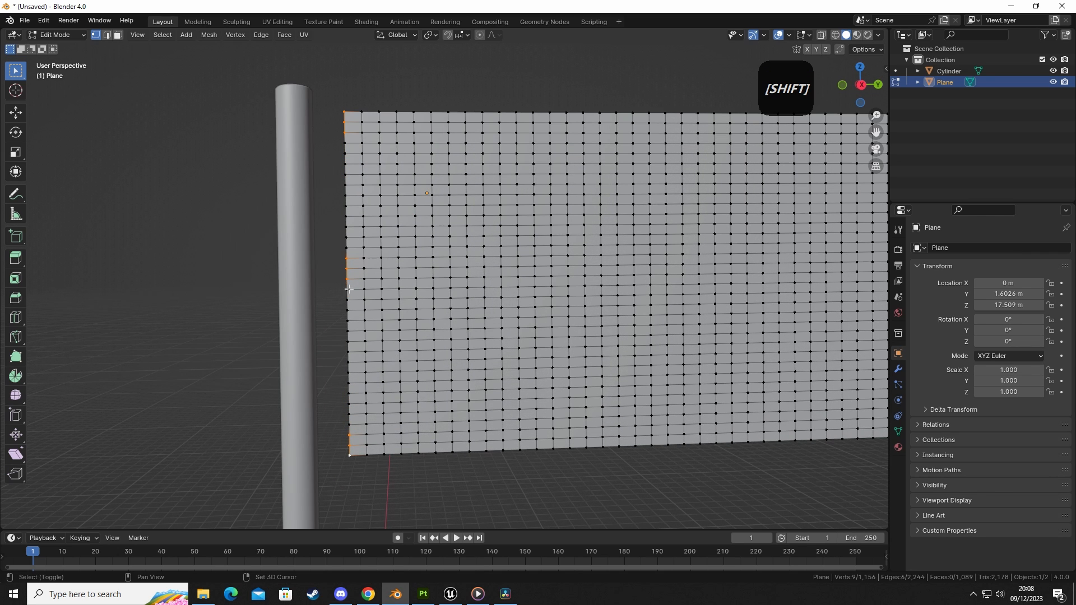
left_click(347, 291, "shift")
left_click(346, 300, "shift")
left_click(346, 268, "shift")
left_click(345, 258, "shift")
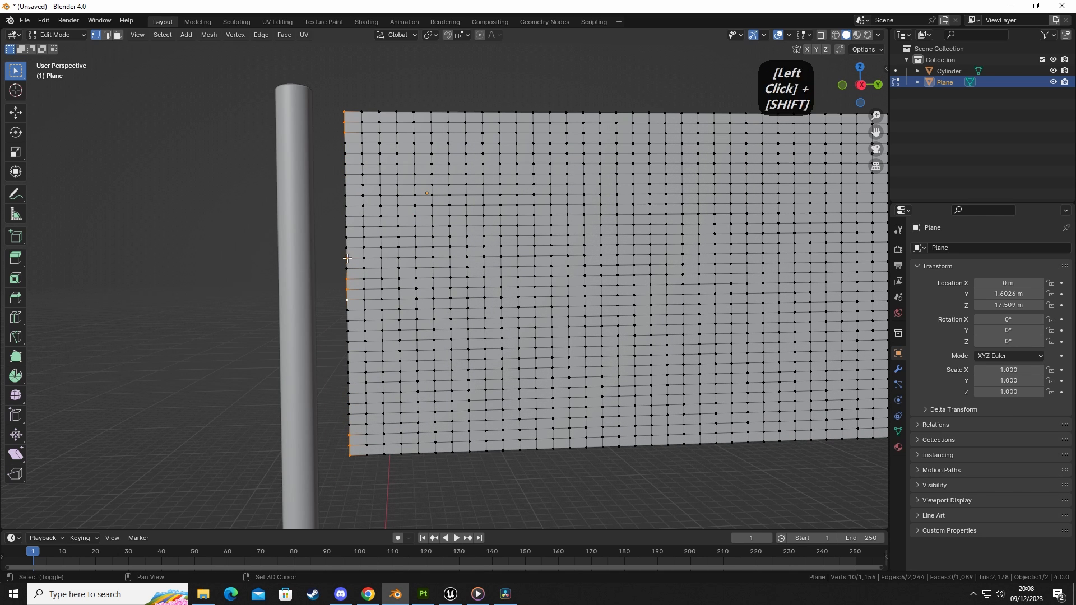
middle_click_drag(405, 307, 343, 317)
left_click(345, 268, "shift")
left_click(349, 300, "shift")
Step: Create a vertex group on the flag mesh and assign the selected pole-side vertices to it
scroll(387, 301, "down", 3)
scroll(344, 317, "up", 2)
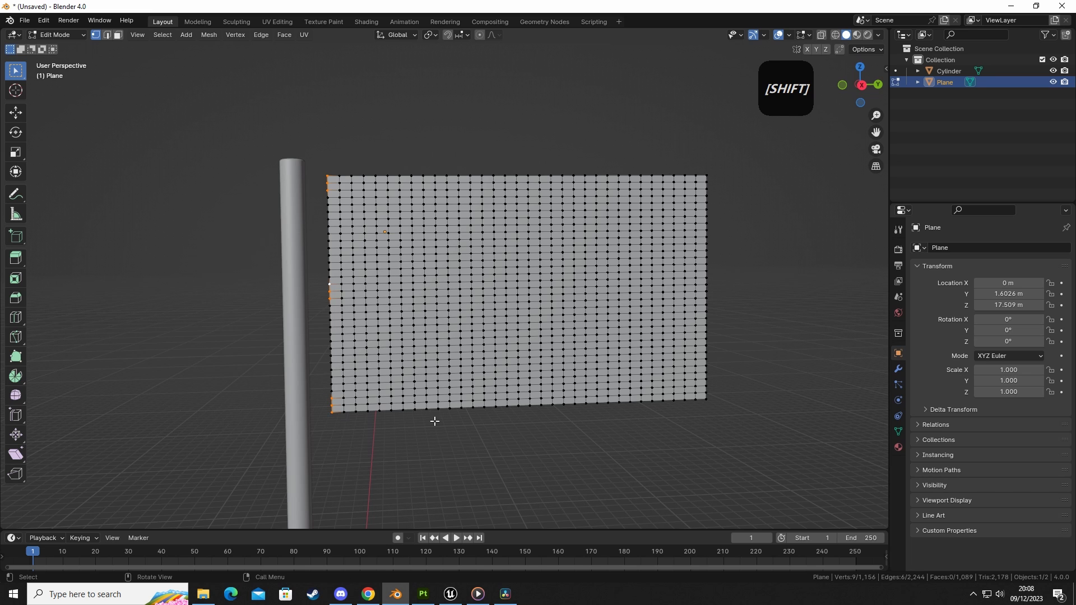
middle_click_drag(501, 428, 478, 412, "shift")
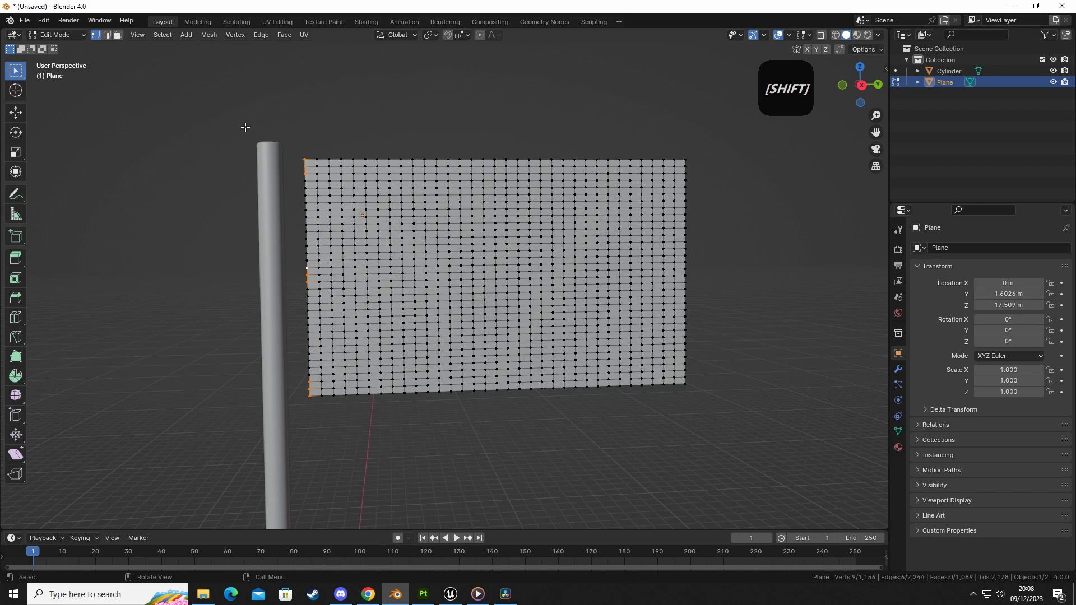
left_click(898, 433)
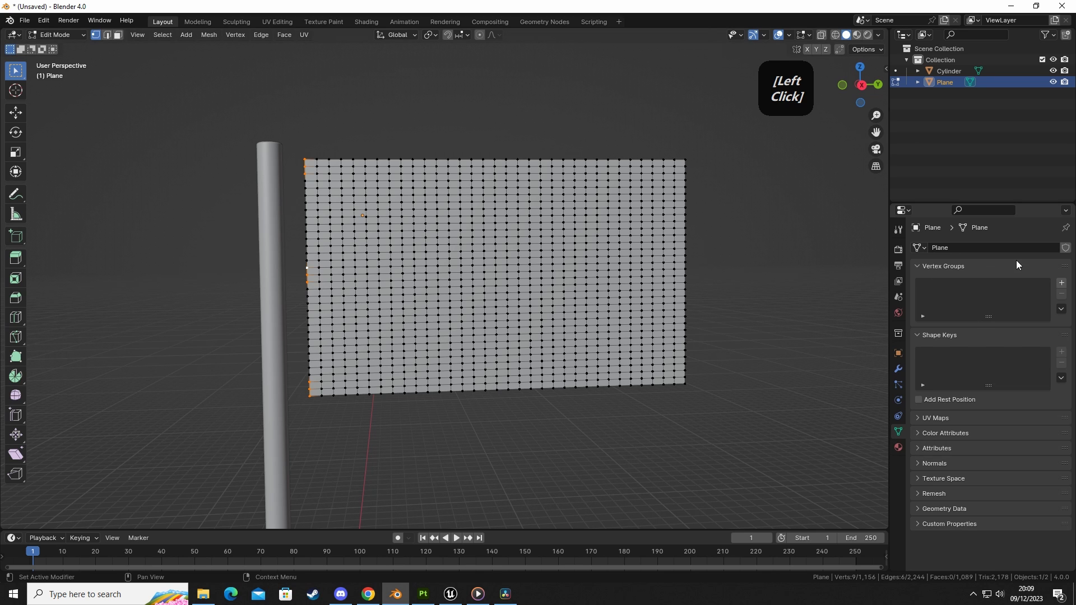
left_click(1063, 284)
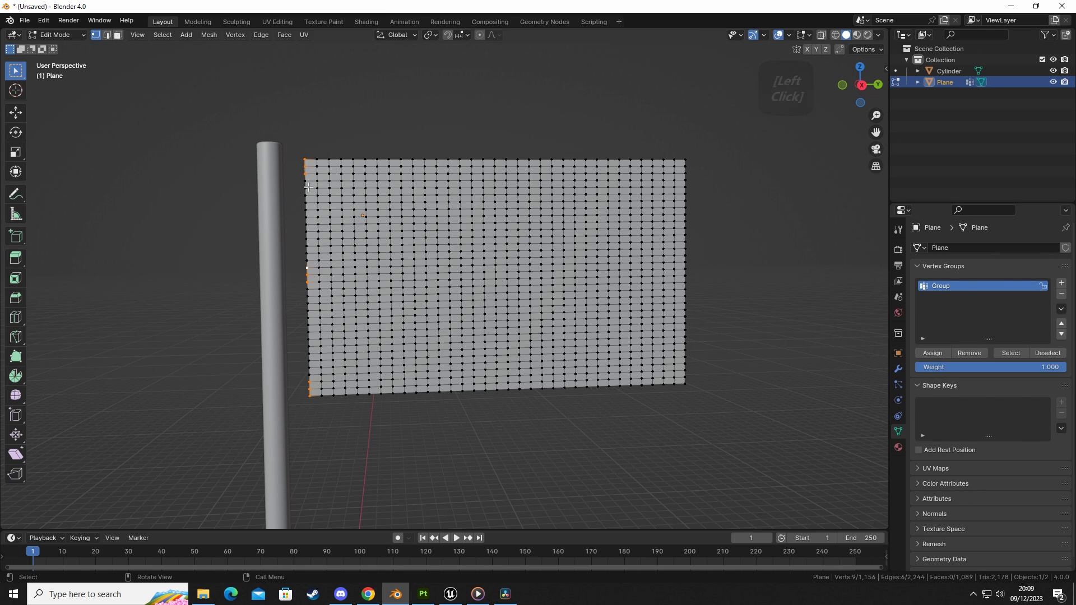
left_click(931, 353)
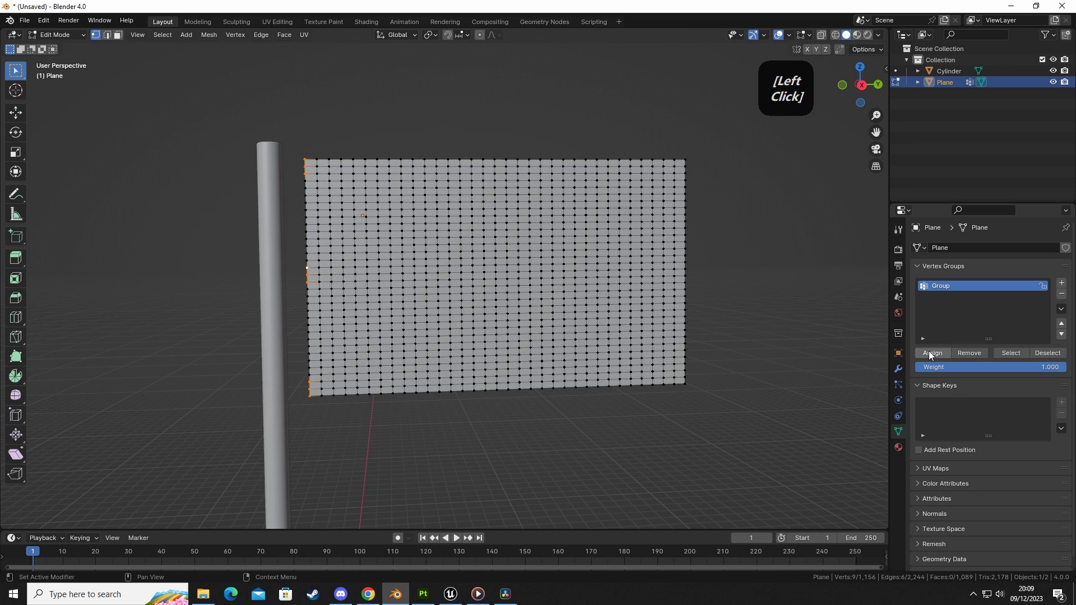
Step: Rename the flag's vertex group to PinPointForCloth
double_click(952, 285)
type("Pin")
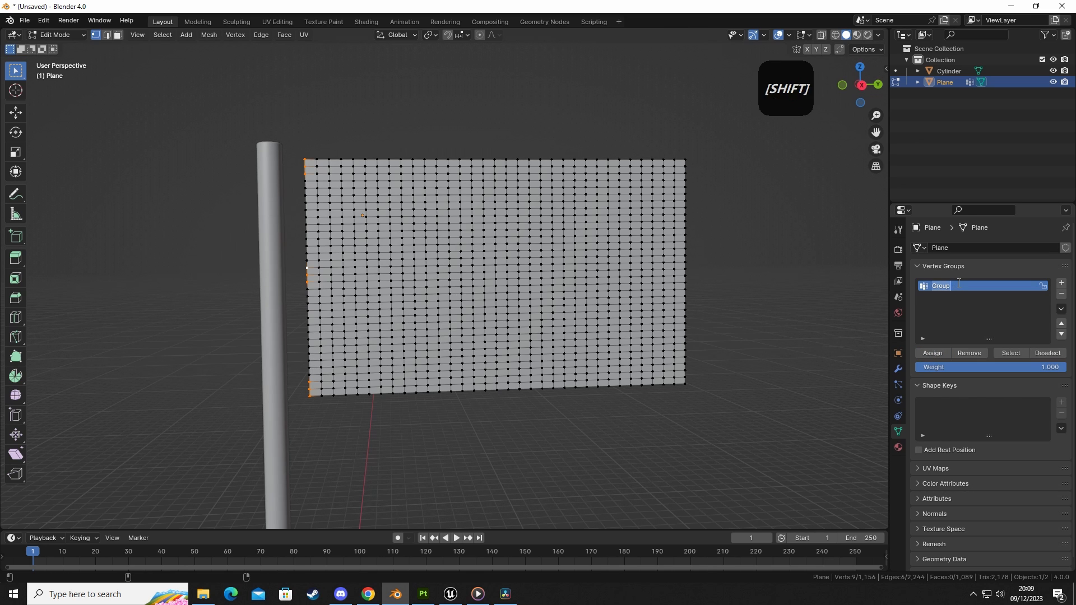
type("PointForCloth")
key("Return")
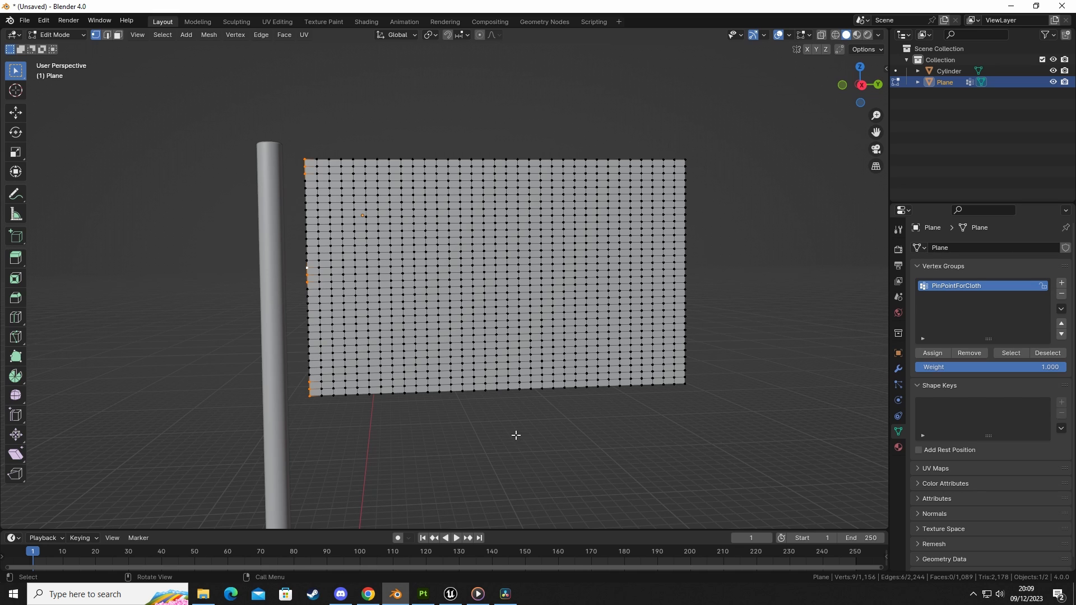
Step: Leave Edit Mode for Object Mode and keep the flag plane selected
left_click(492, 436)
key("Tab")
left_click(500, 418)
left_click(509, 323)
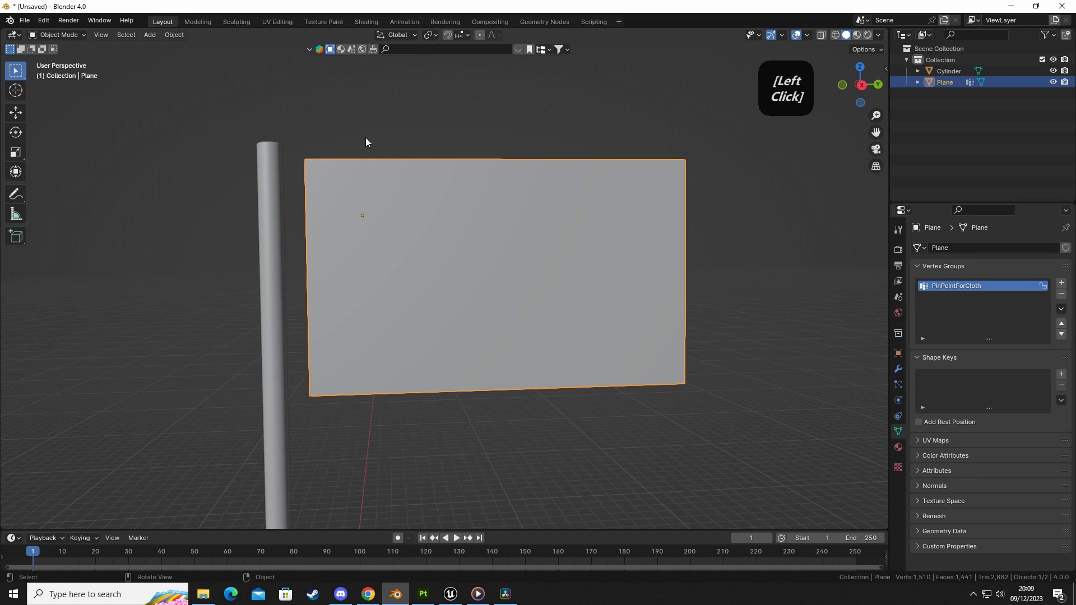
left_click_drag(340, 84, 639, 441)
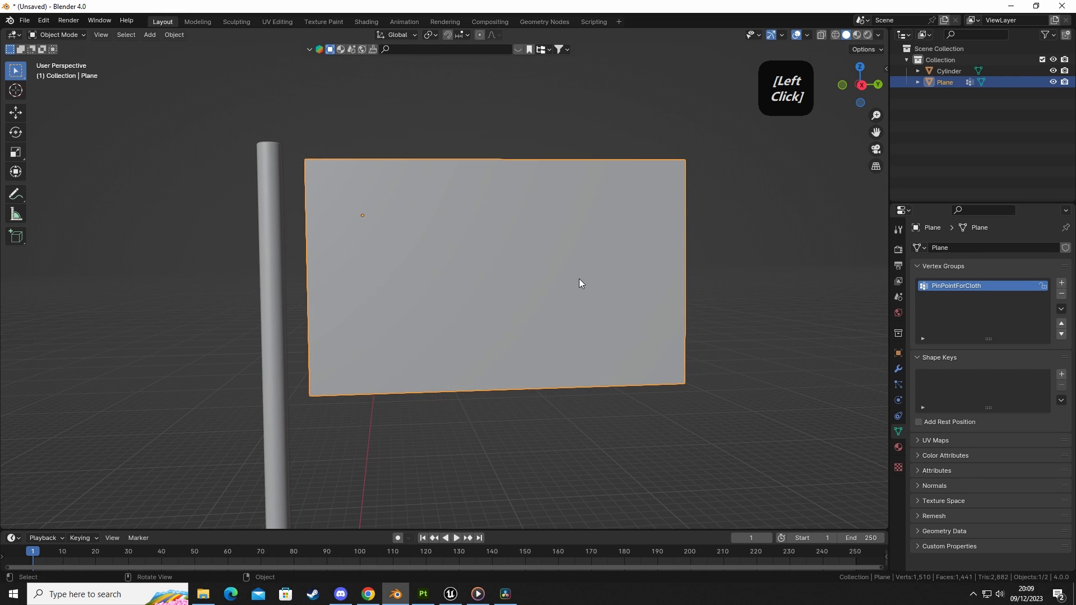
Step: Add Cloth physics to the flag and apply the Silk preset
left_click(899, 369)
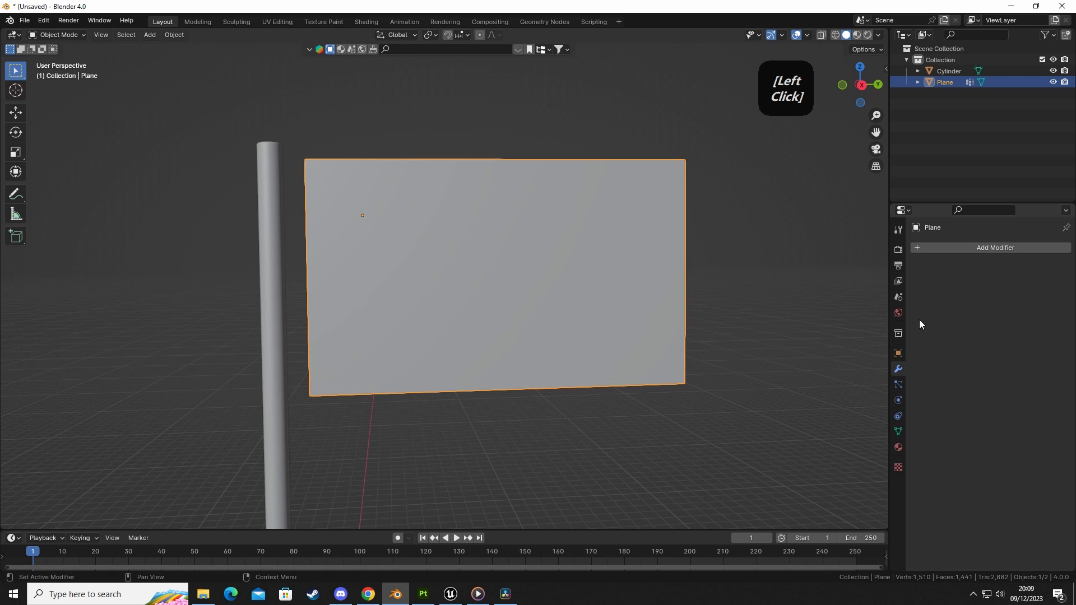
left_click(993, 248)
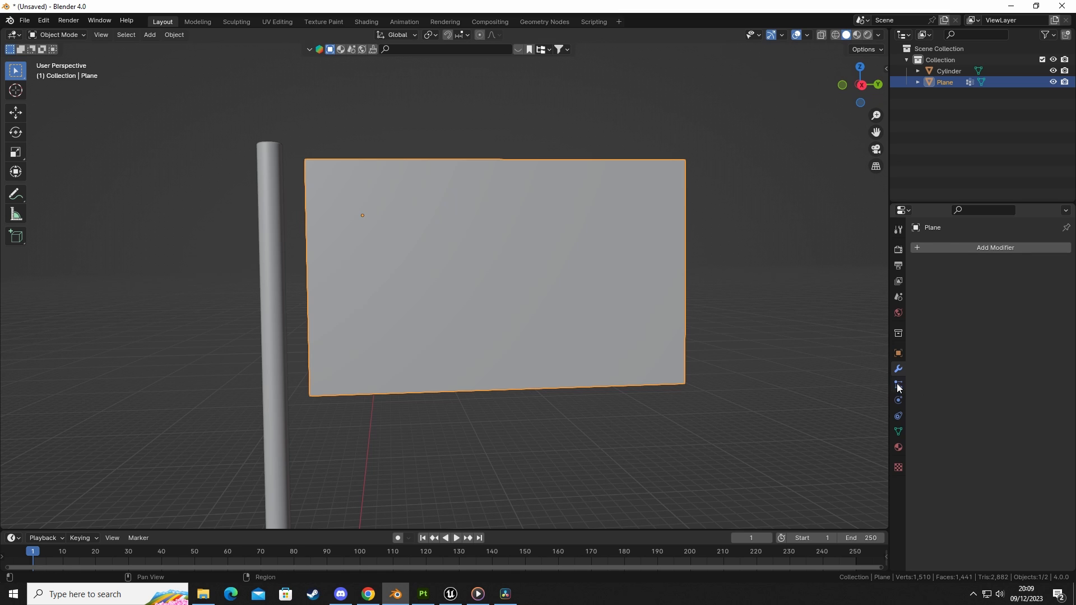
left_click(899, 400)
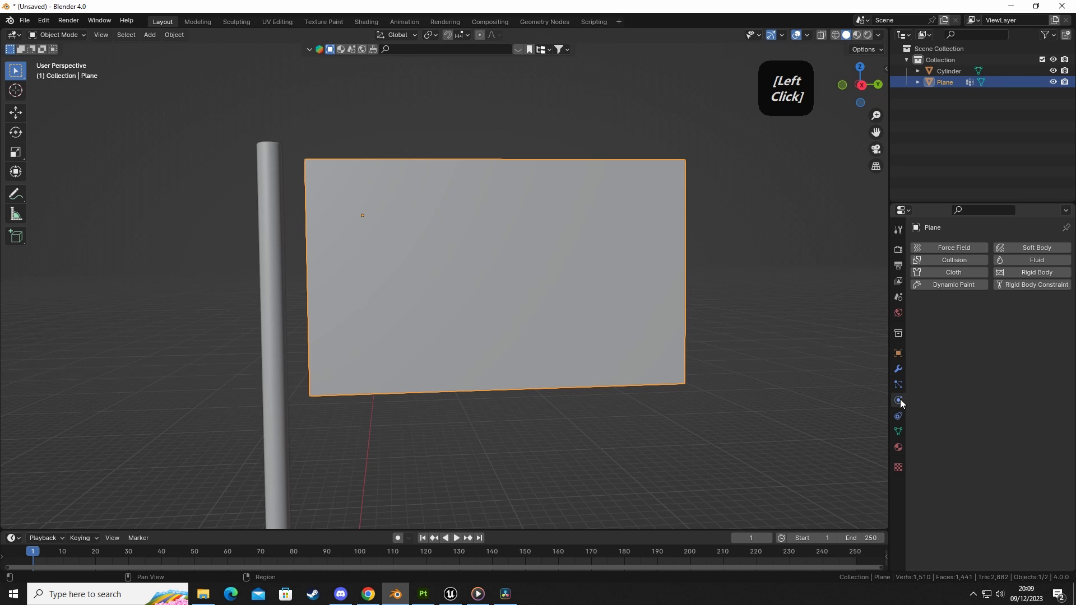
left_click(952, 273)
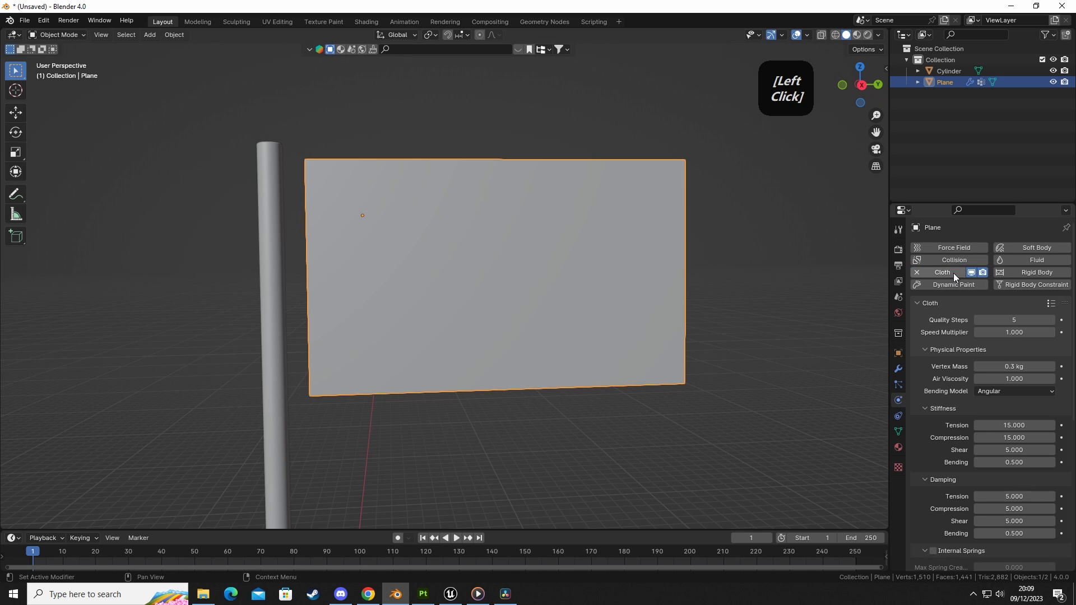
left_click(1049, 303)
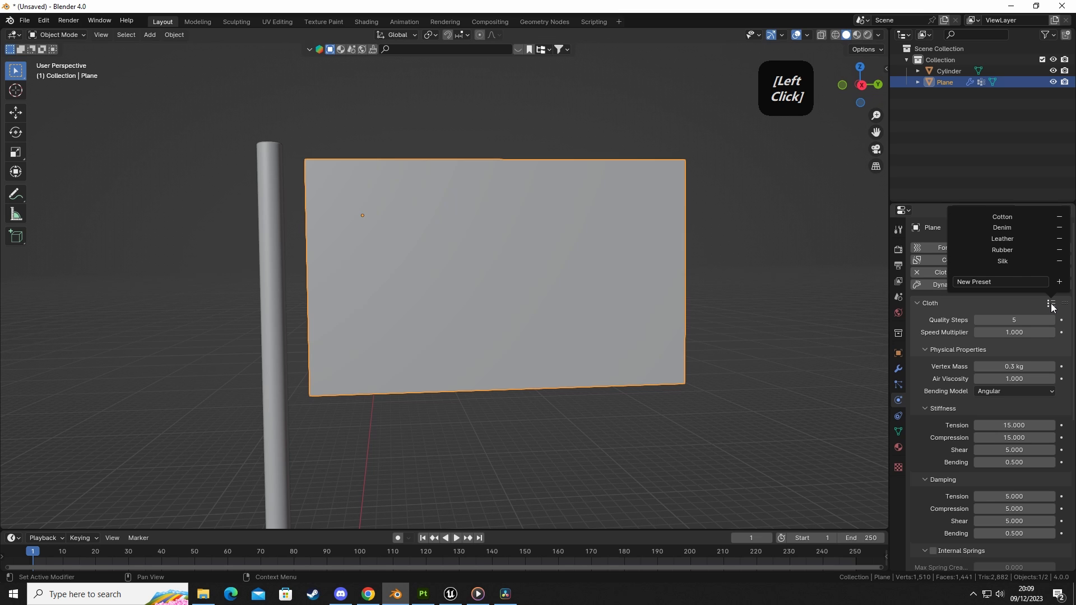
left_click(1011, 263)
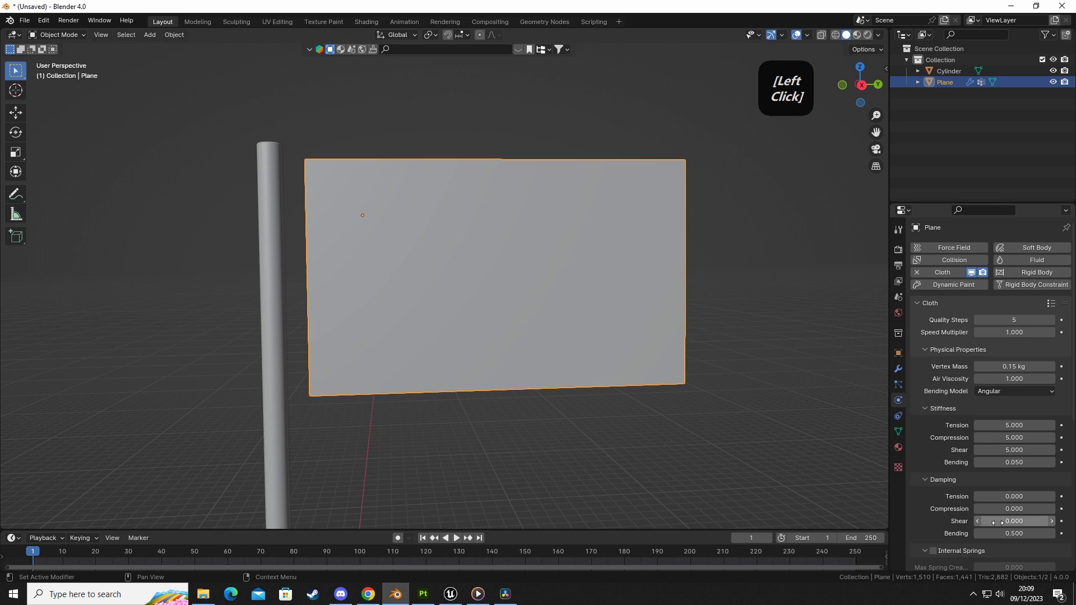
Step: In the flag's cloth Shape settings, set the Pin Group to PinPointForCloth
scroll(957, 378, "down", 10)
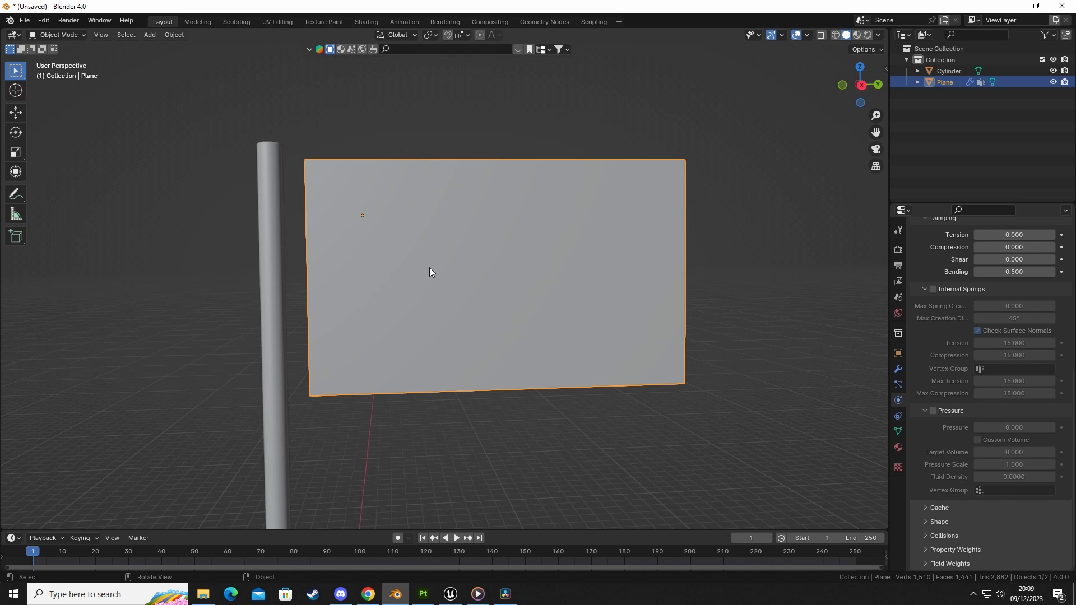
left_click(927, 522)
scroll(927, 520, "down", 4)
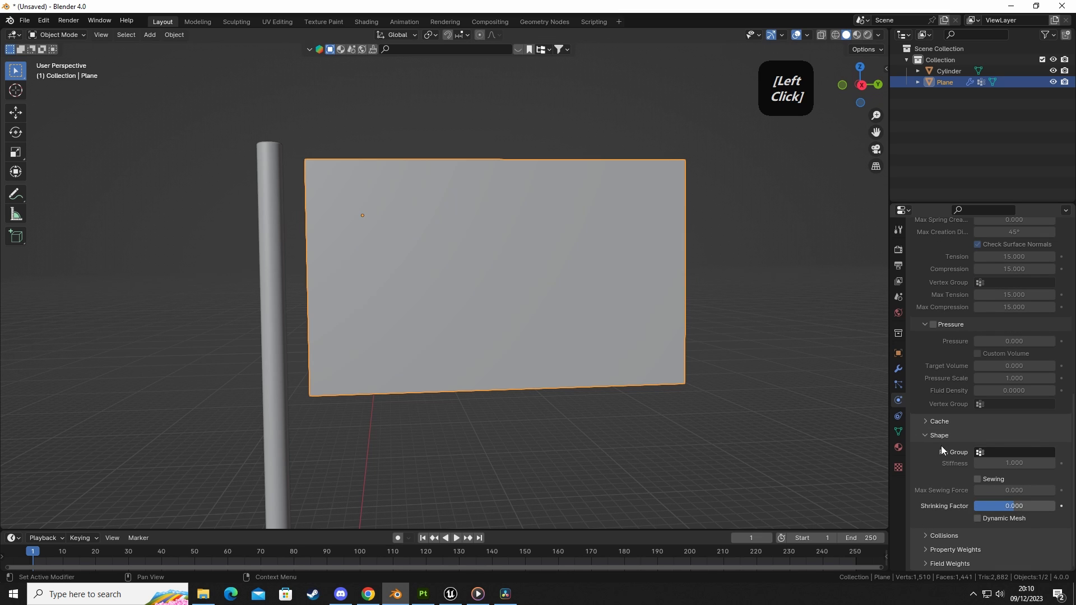
scroll(955, 444, "up", 15)
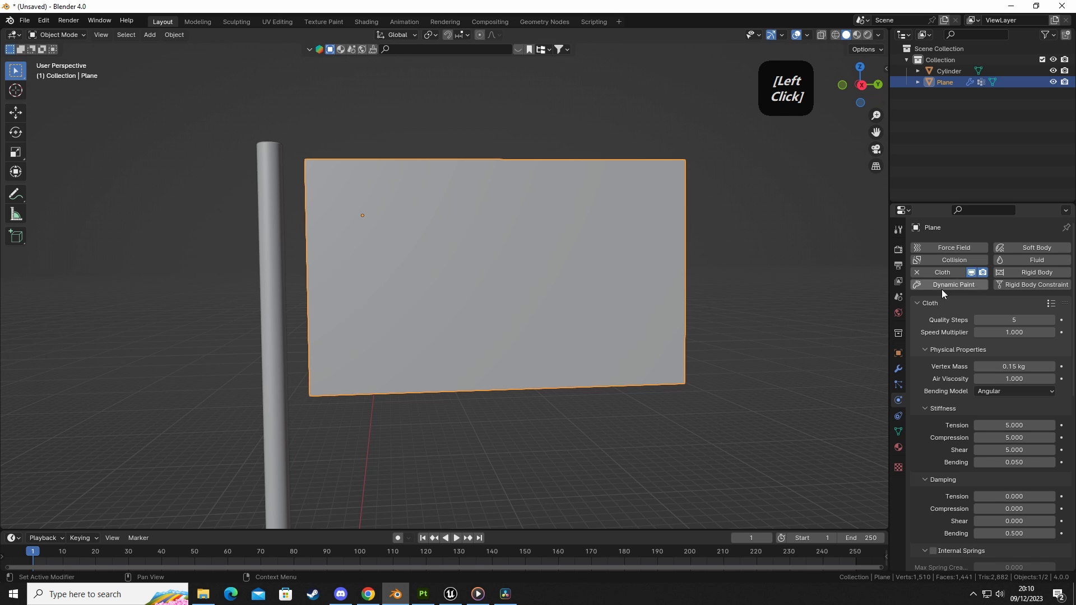
left_click(567, 459)
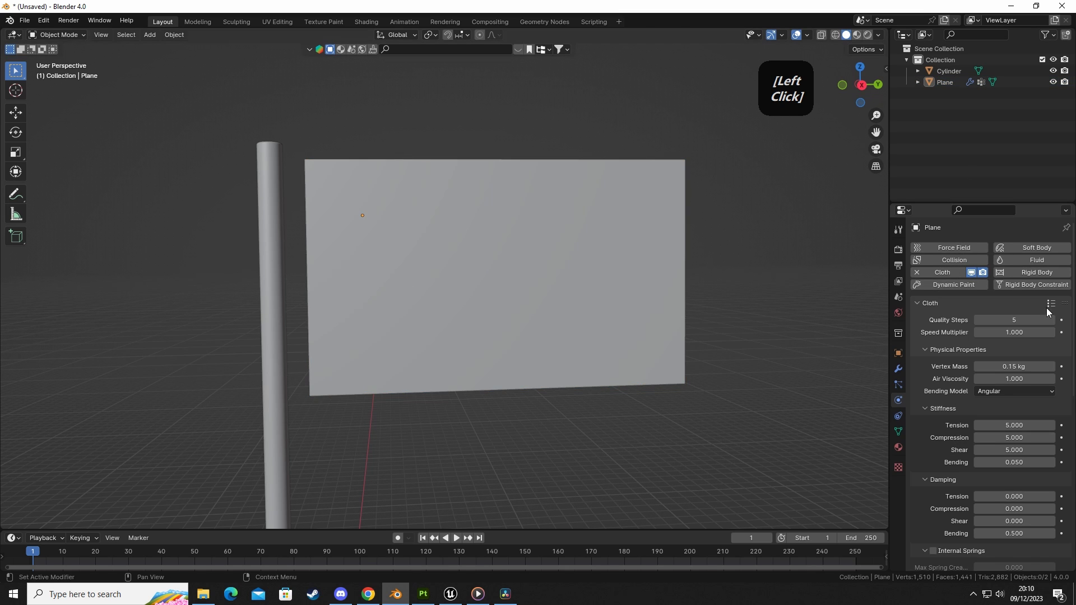
left_click(898, 370)
left_click(610, 322)
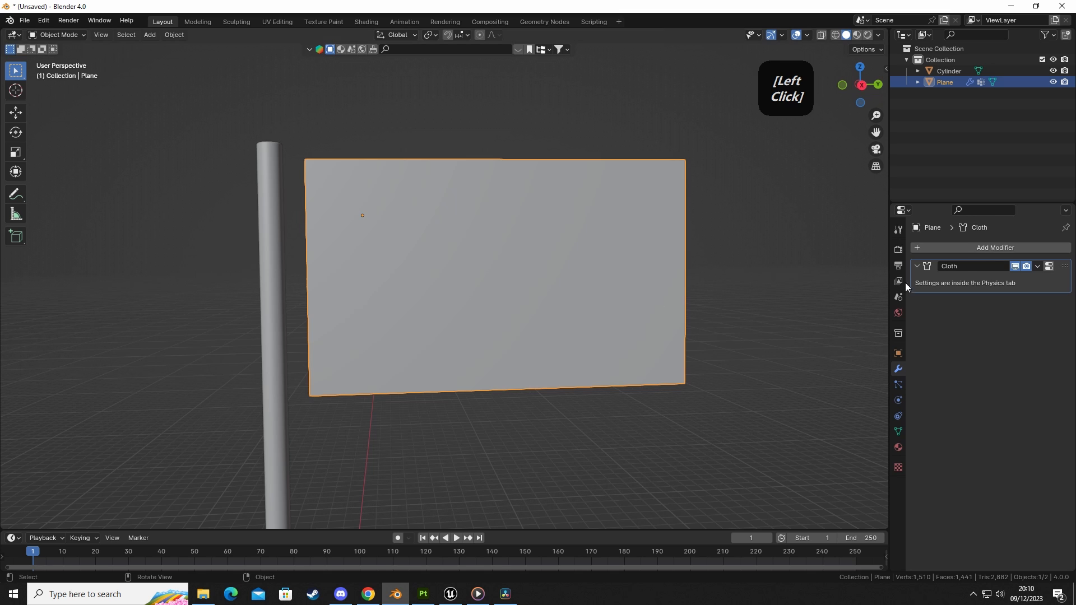
left_click(1048, 267)
scroll(967, 317, "down", 5)
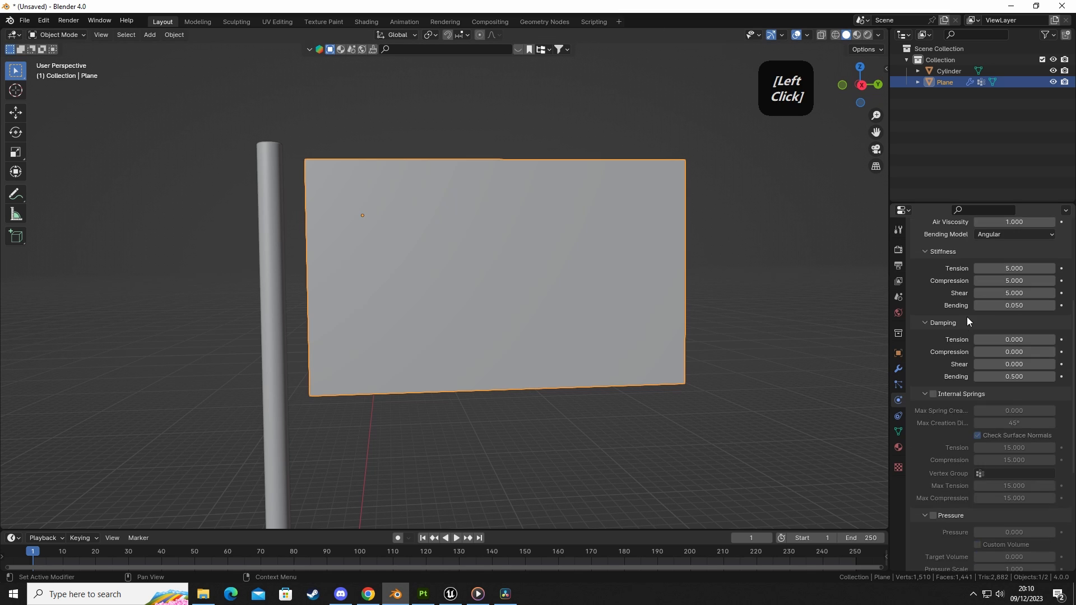
scroll(967, 318, "down", 7)
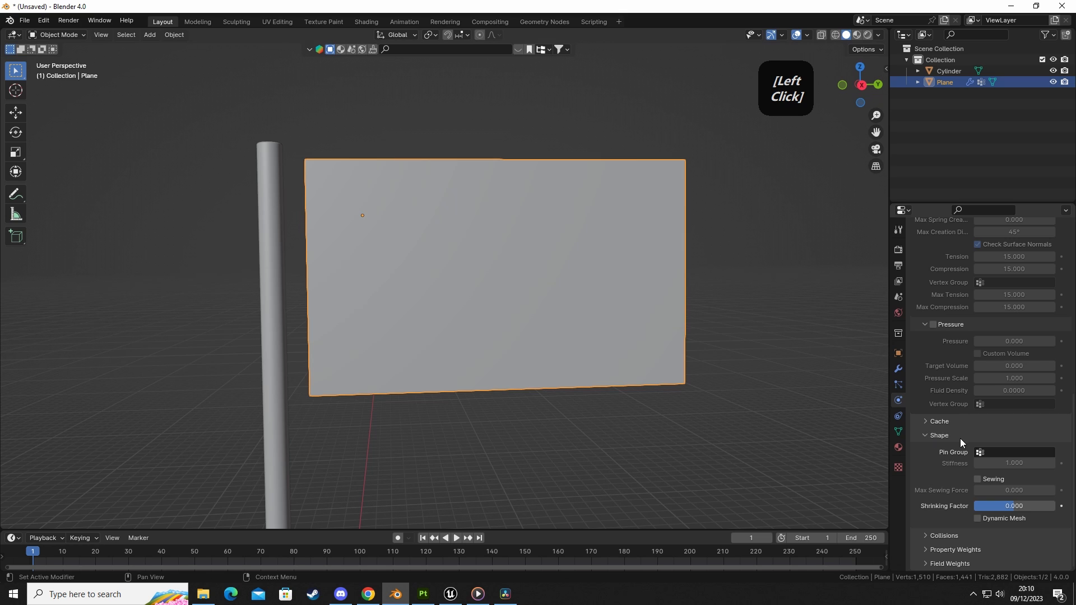
left_click(1009, 453)
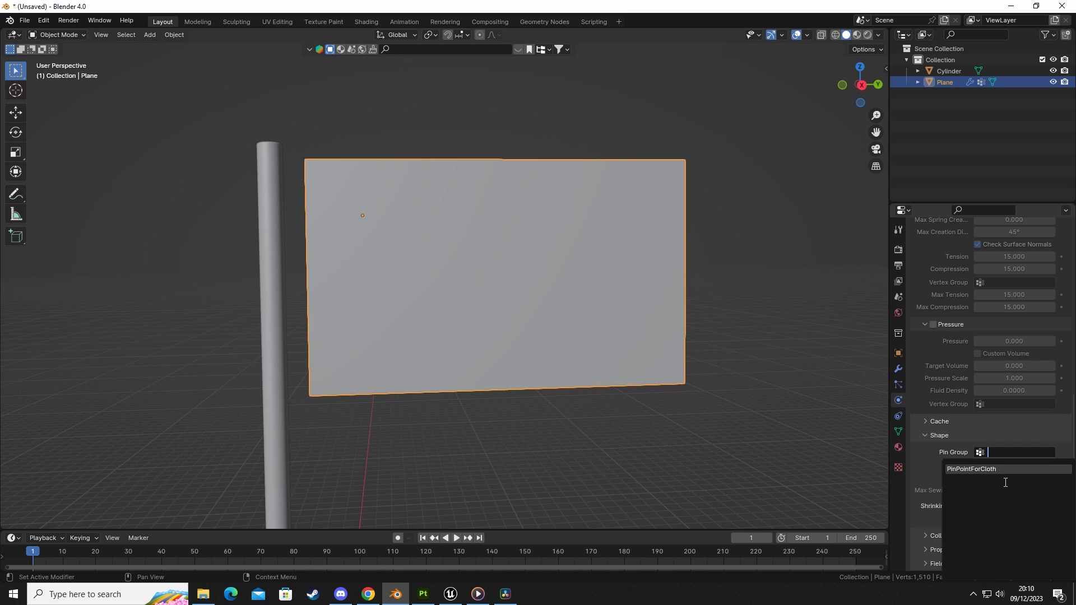
left_click(1016, 469)
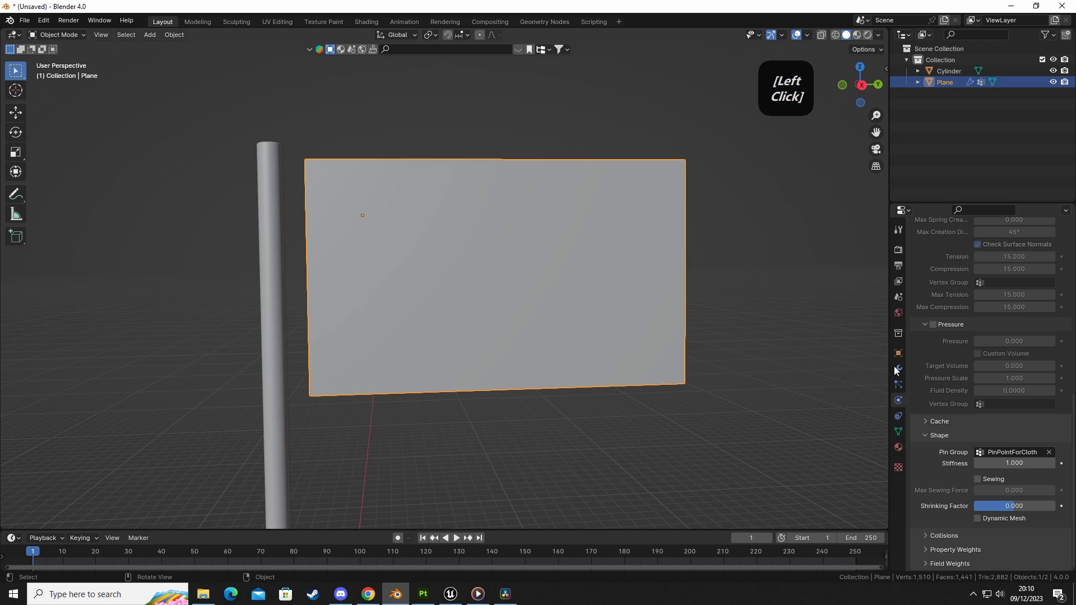
Step: Set the flag's cloth collision Quality to 4 and enable Self Collisions
left_click(931, 536)
scroll(931, 505, "down", 7)
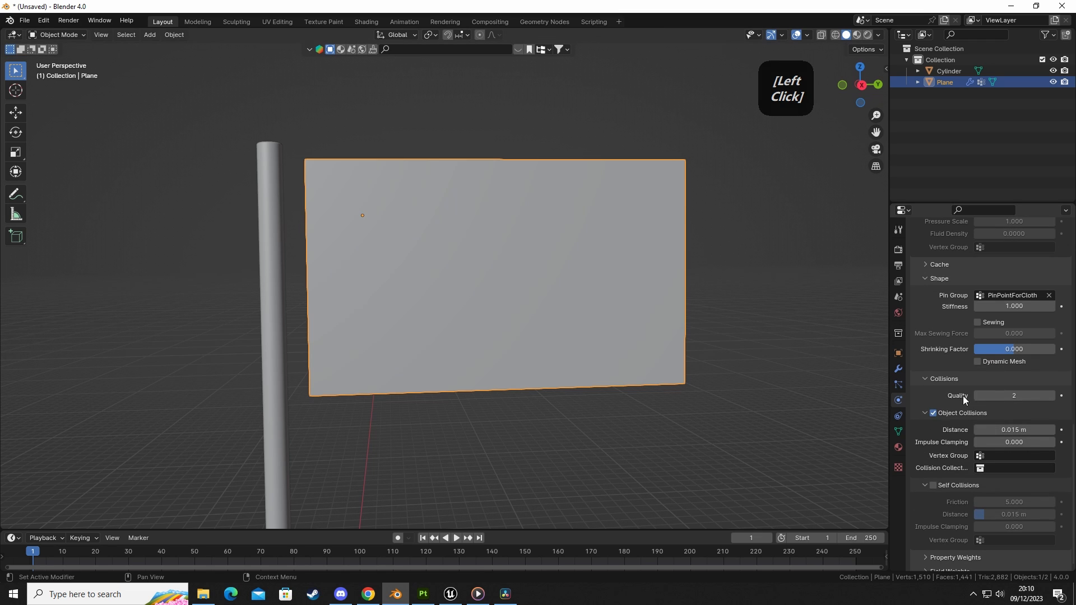
left_click(1015, 396)
type("4")
key("Return")
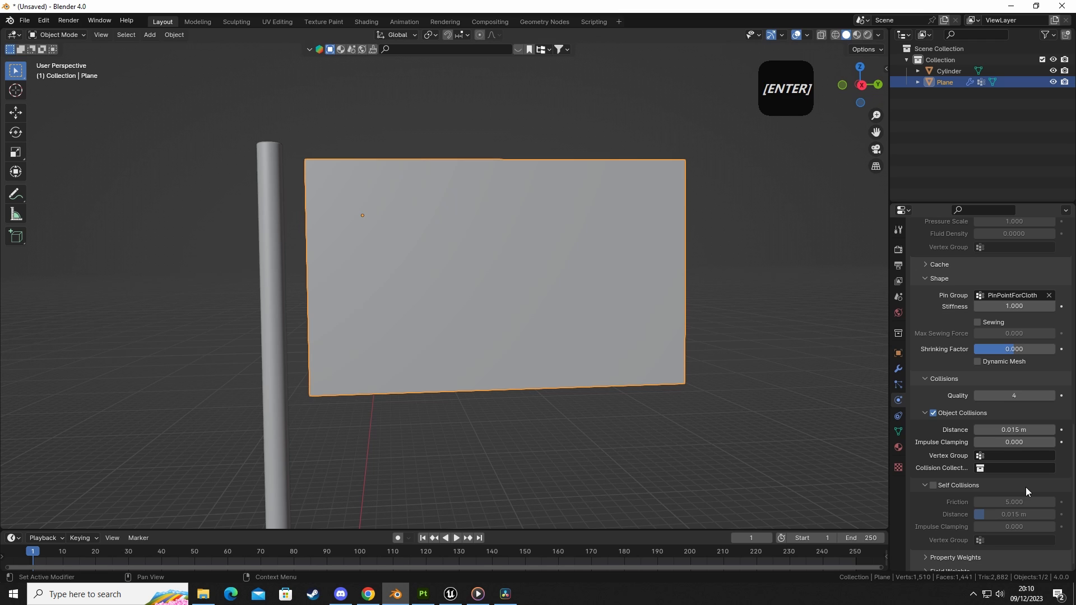
left_click(935, 486)
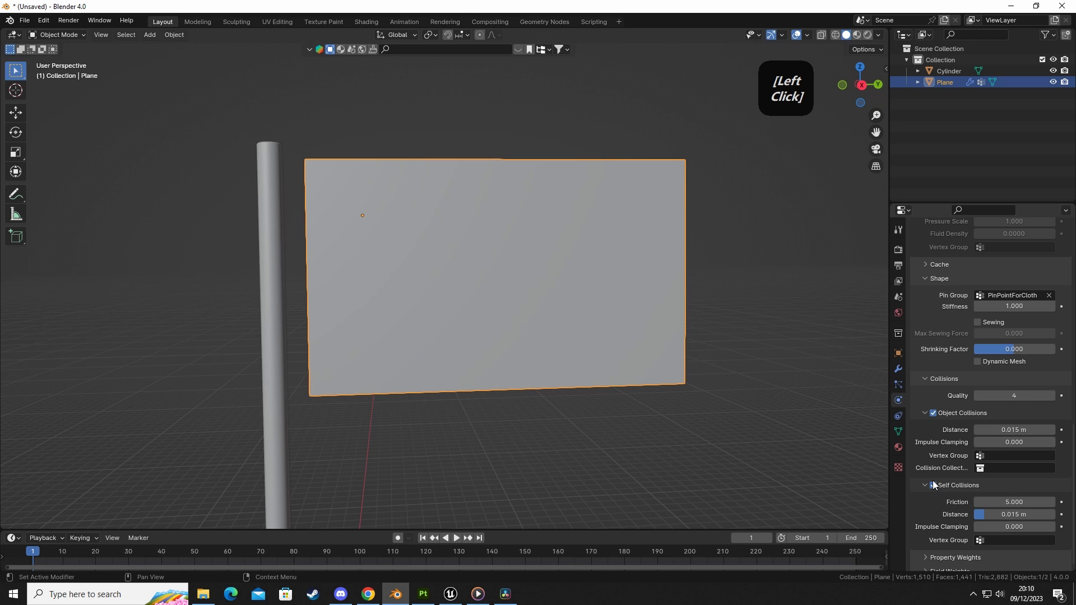
Step: Play the cloth simulation, examine how the pinned flag drapes beside the pole, and return the timeline to frame 0
left_click(585, 463)
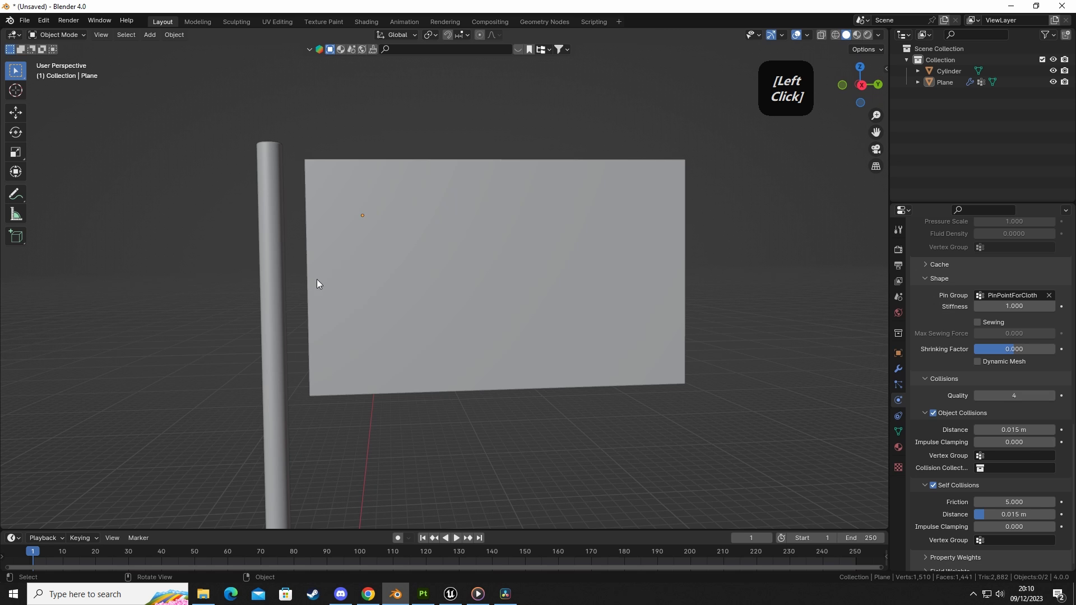
key("space")
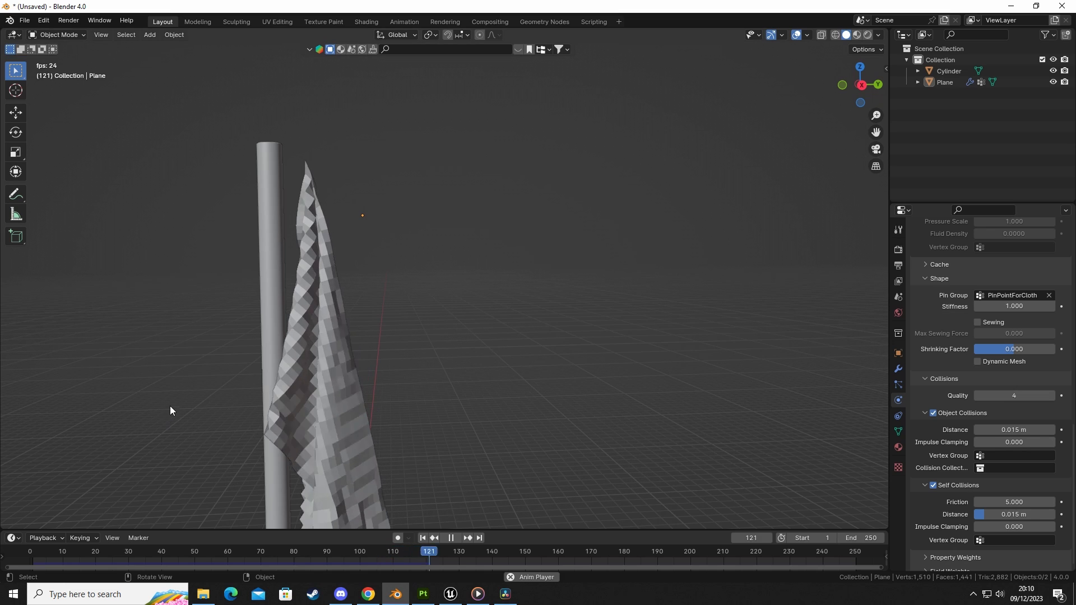
key("space")
middle_click_drag(259, 378, 321, 297)
middle_click_drag(320, 297, 390, 308)
middle_click_drag(367, 199, 315, 99)
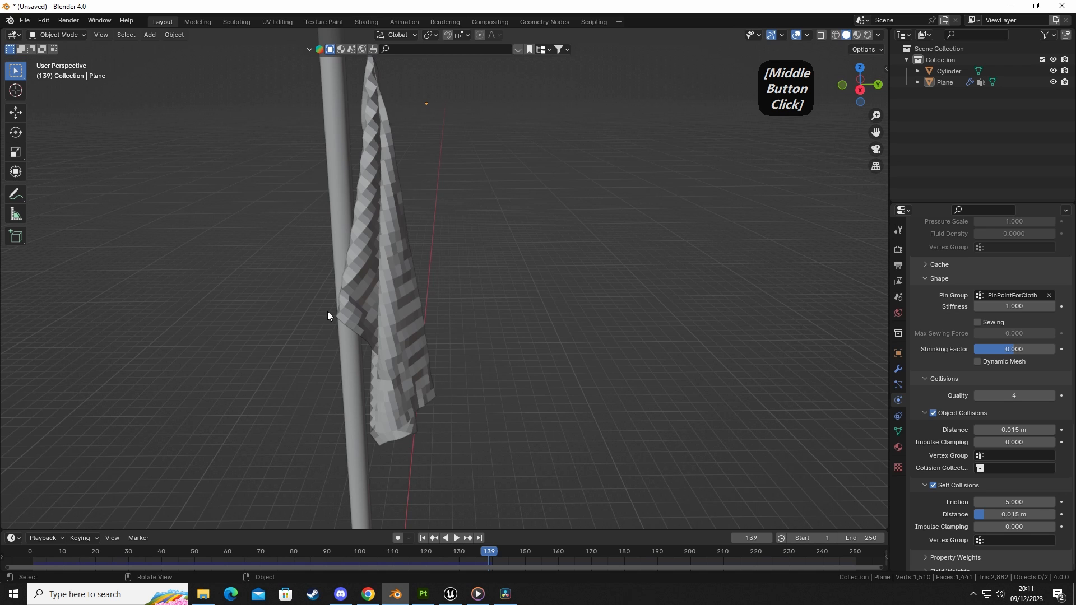
middle_click_drag(327, 311, 359, 315)
scroll(556, 355, "down", 2)
left_click_drag(485, 553, 292, 557)
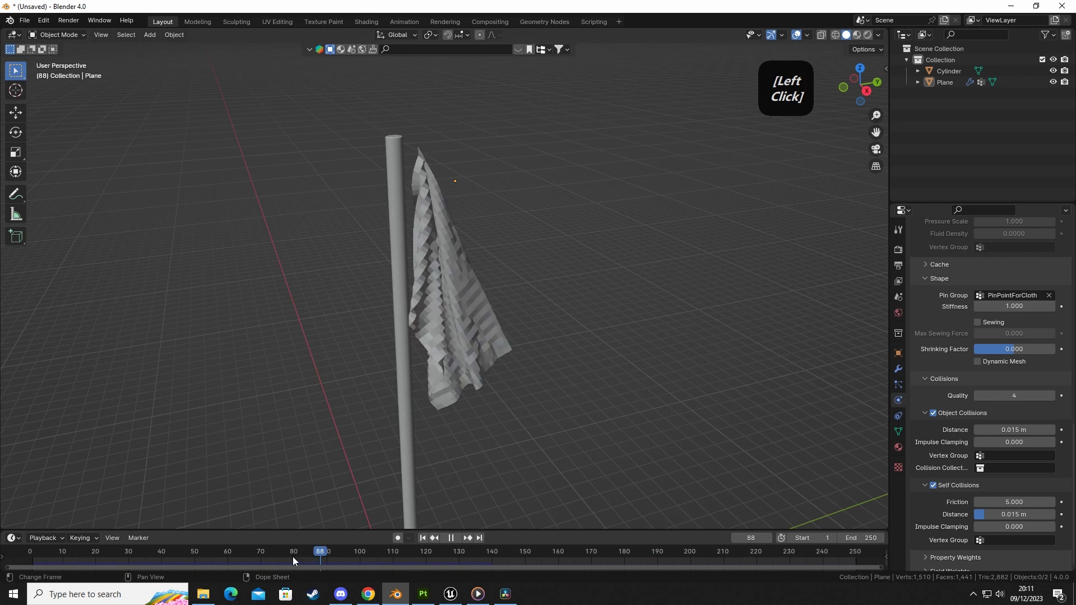
key("Escape")
Step: Apply Rotation & Scale to the flagpole cylinder
left_click(408, 389)
middle_click_drag(492, 354, 363, 328)
key("ctrl+a")
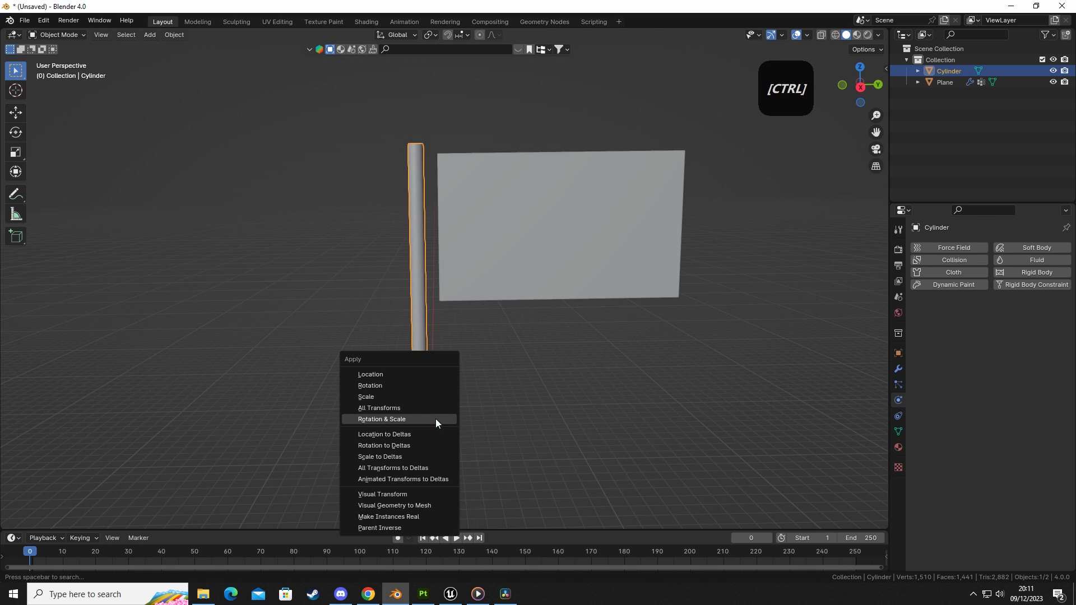
left_click(381, 418)
left_click(506, 373)
Step: Apply Rotation & Scale to the flag plane
left_click(486, 241)
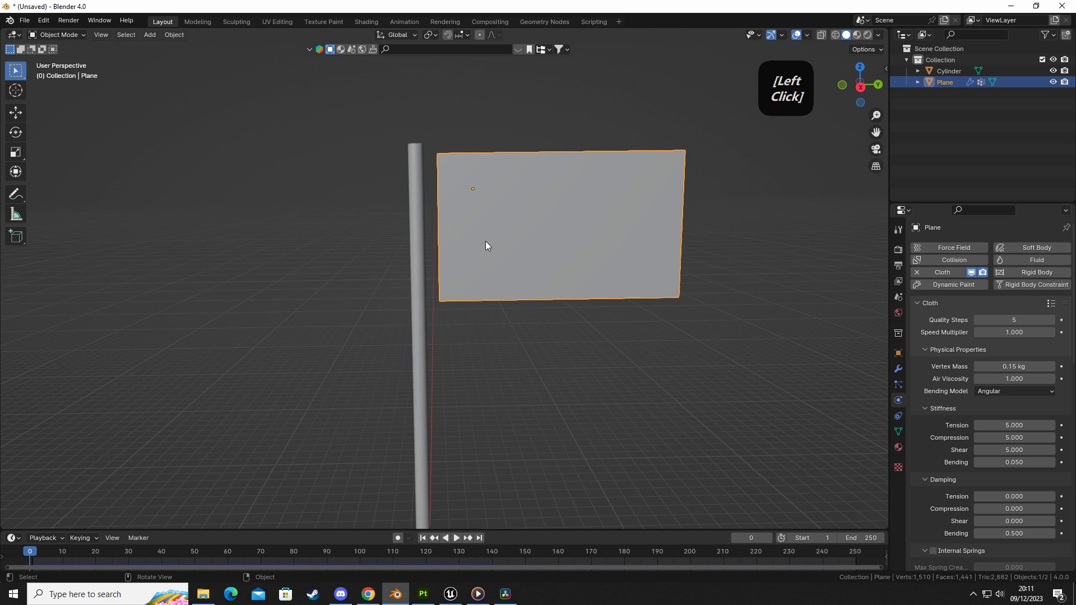
key("ctrl+a")
left_click(537, 257)
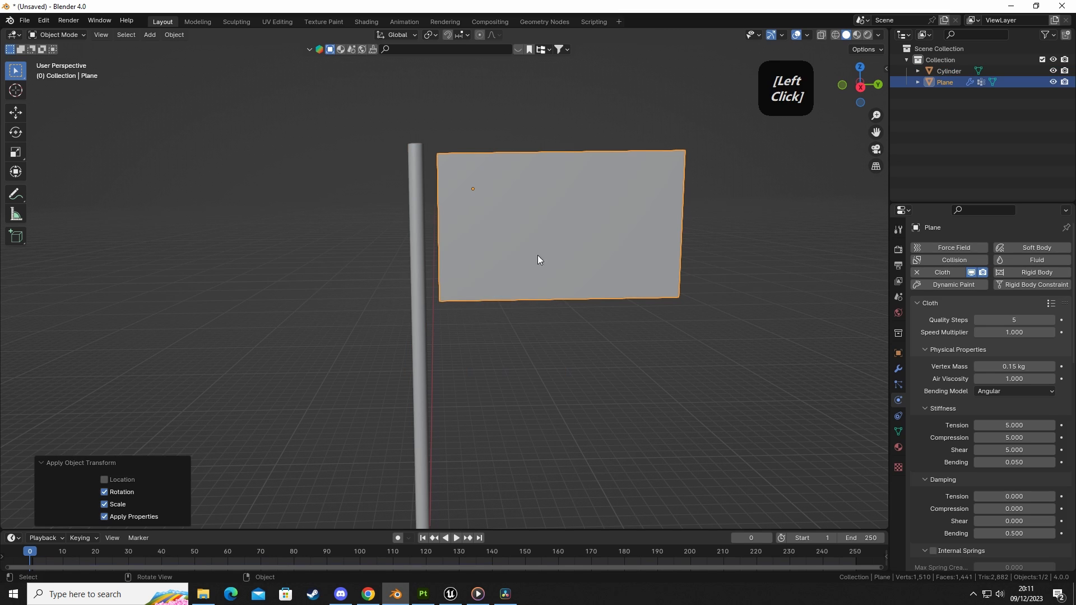
left_click(520, 352)
Step: Move the flag along the Y axis about 0.36 m towards the flagpole
left_click(525, 267)
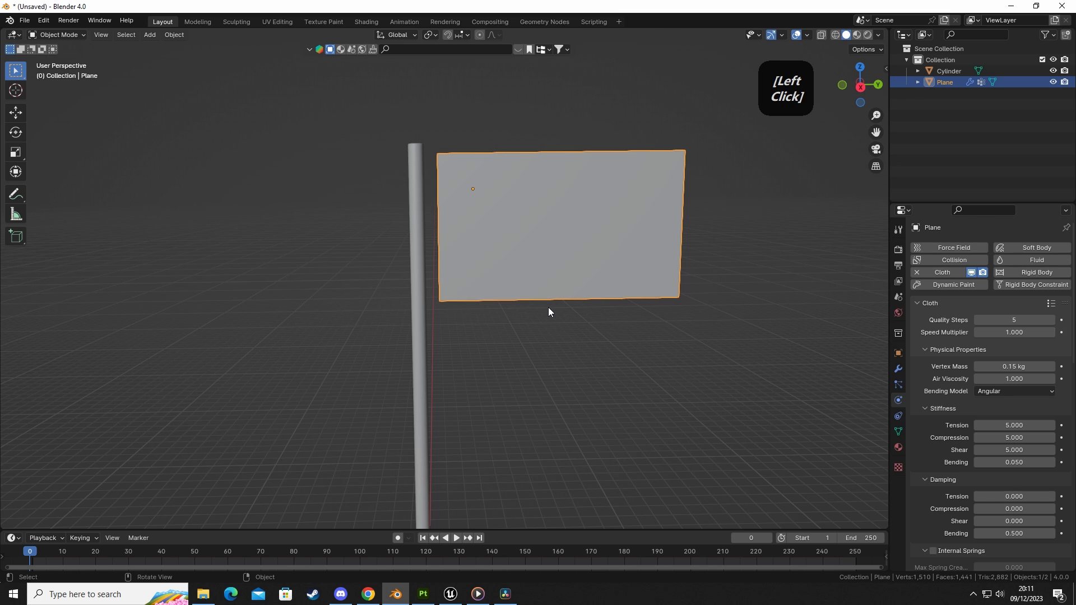
key("g")
key("x")
key("y")
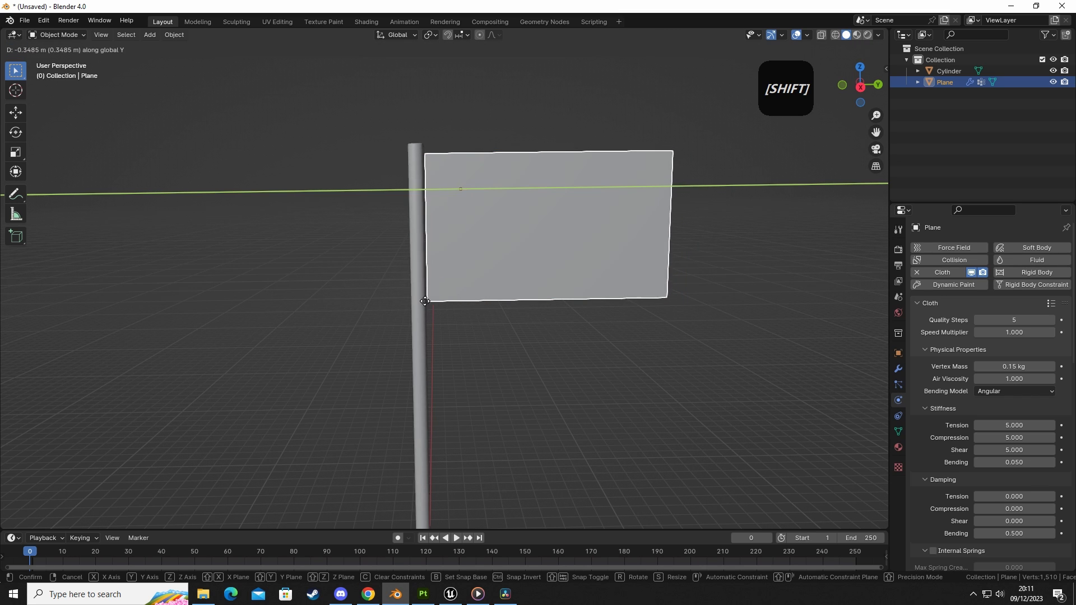
left_click(422, 301)
Step: Nudge the flag slightly further along Y until its inner edge meets the flagpole, closing the remaining gap
scroll(469, 154, "up", 10)
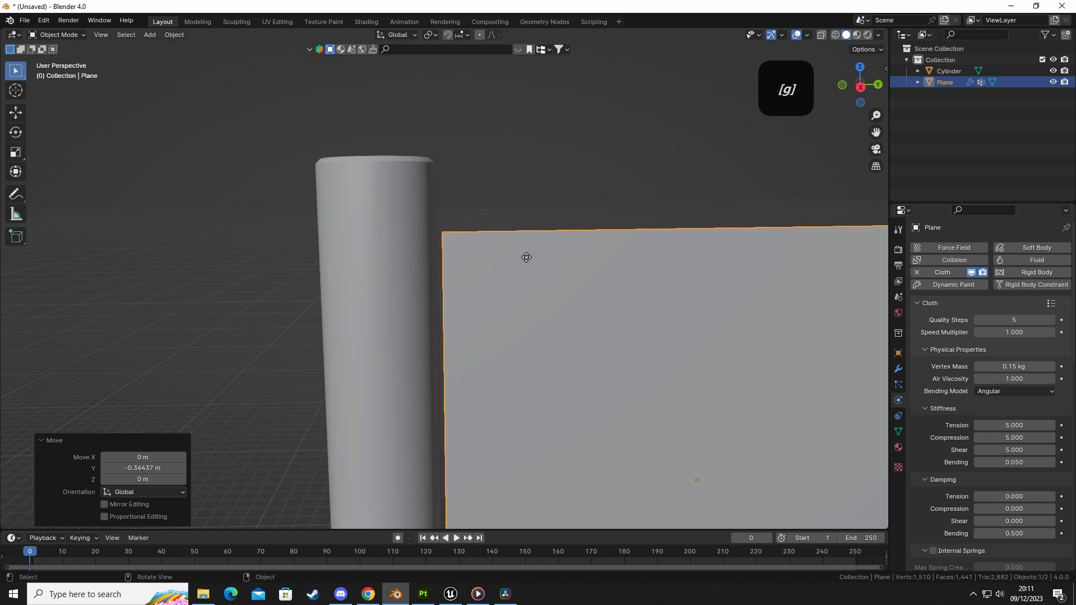
key("g")
key("y")
left_click(499, 260)
left_click(487, 218)
Step: Play the cloth simulation again with the whole flag and pole in view to check the flag's motion
scroll(534, 336, "down", 8)
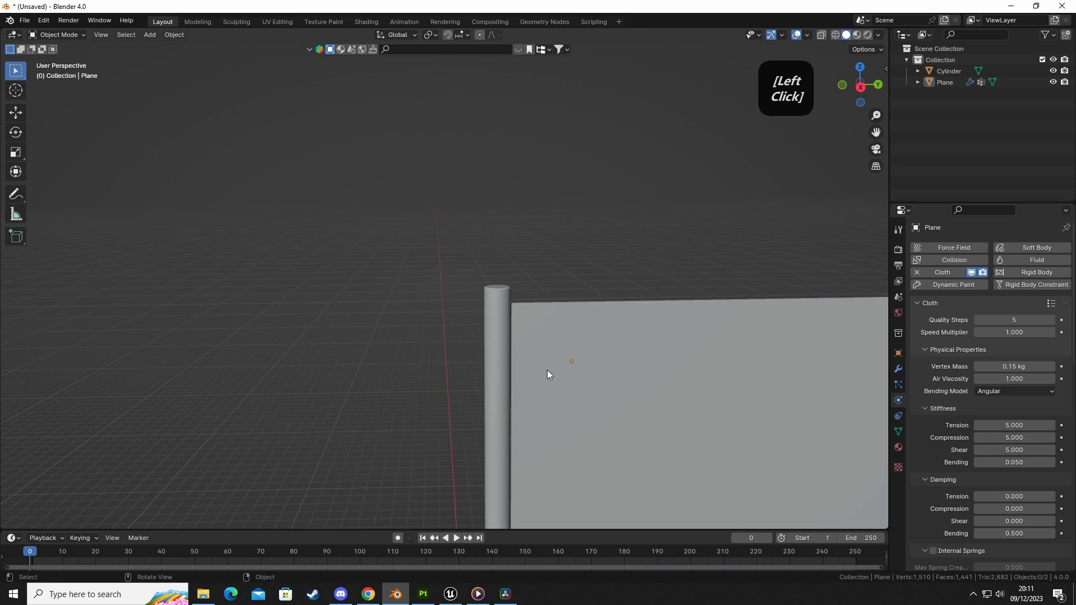
scroll(547, 370, "down", 4)
middle_click_drag(667, 470, 557, 312, "shift")
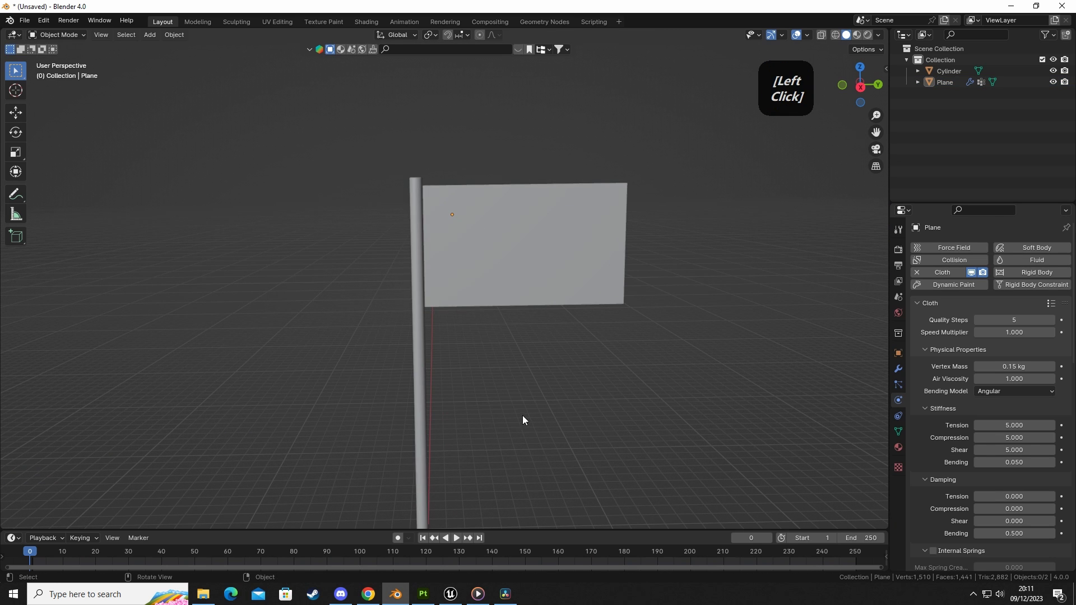
key("space")
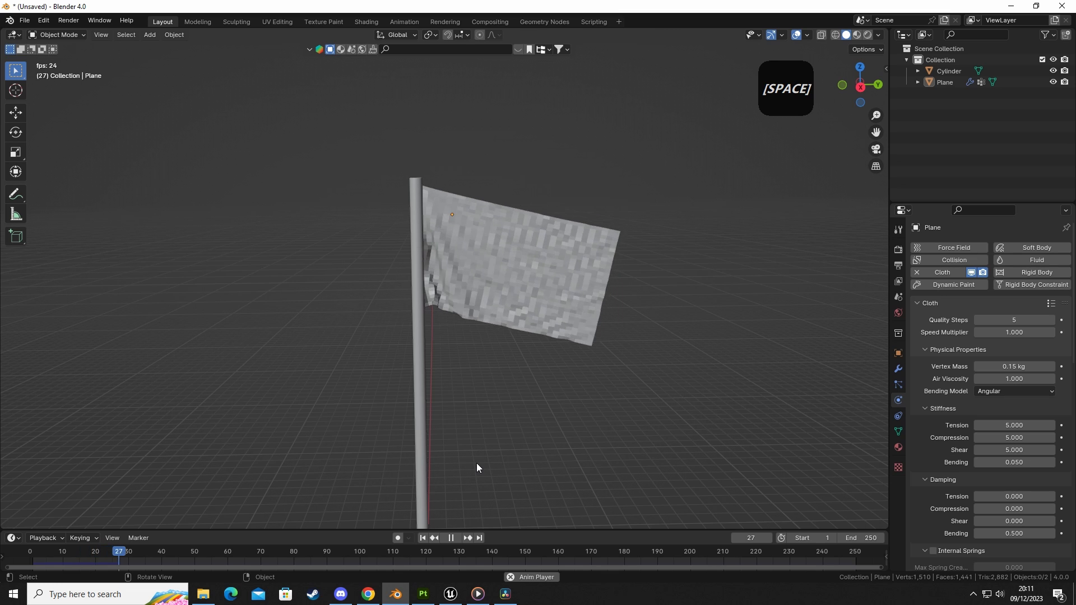
Step: Stop playback, return to frame 0, and reapply the Silk cloth preset to the flag
key("space")
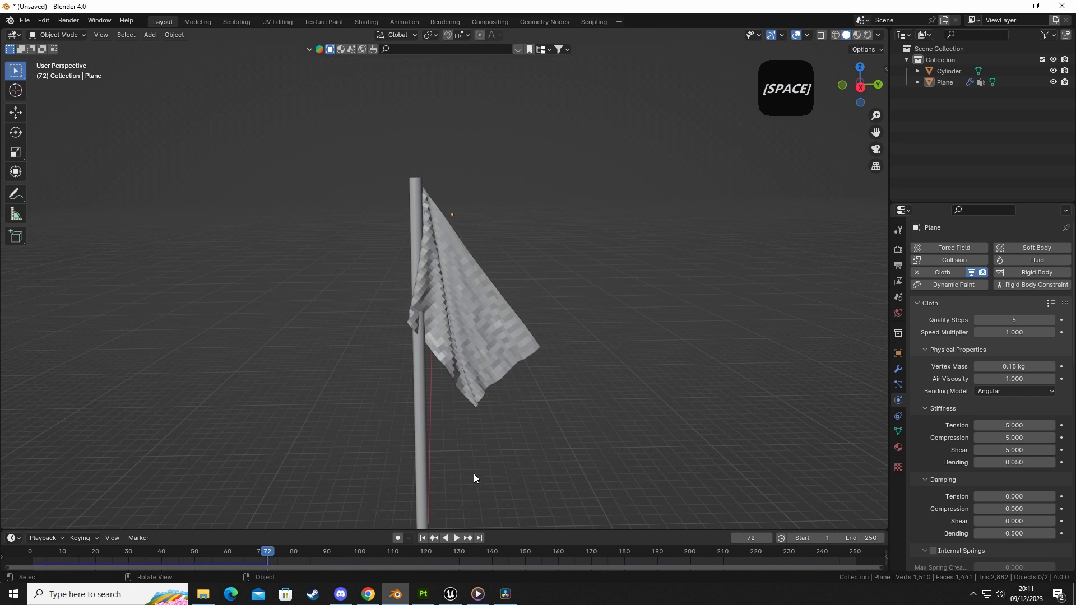
left_click_drag(284, 546, 28, 548)
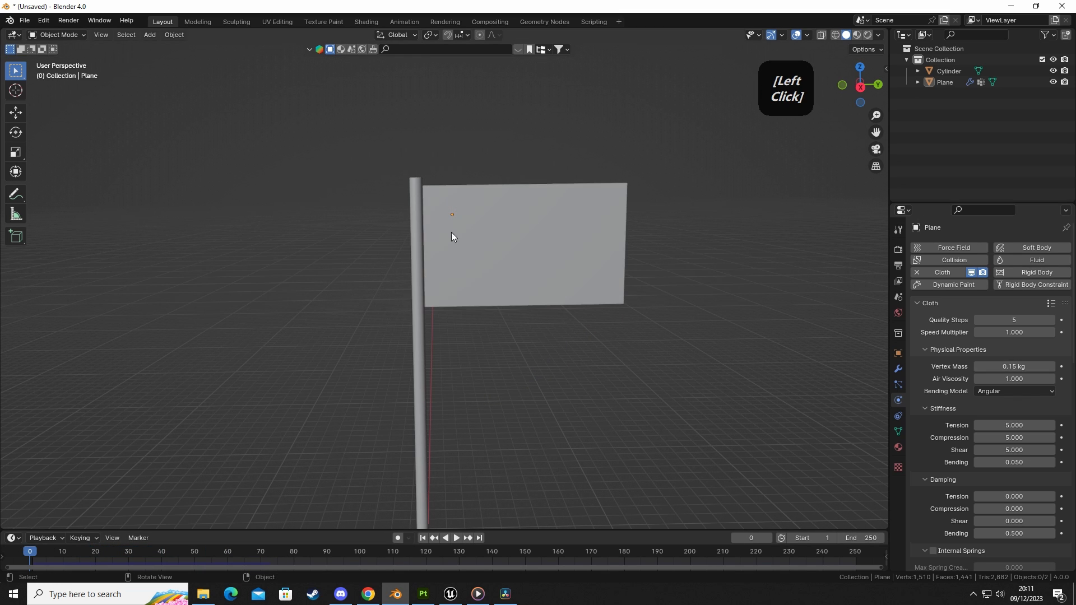
left_click(452, 232)
left_click(1051, 304)
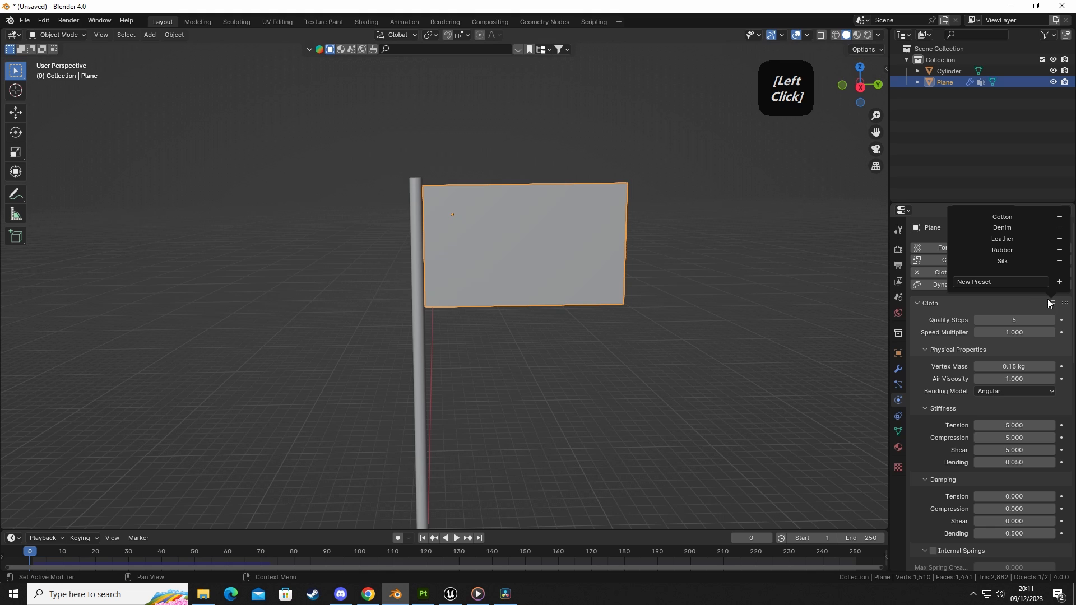
left_click(1003, 261)
left_click(602, 386)
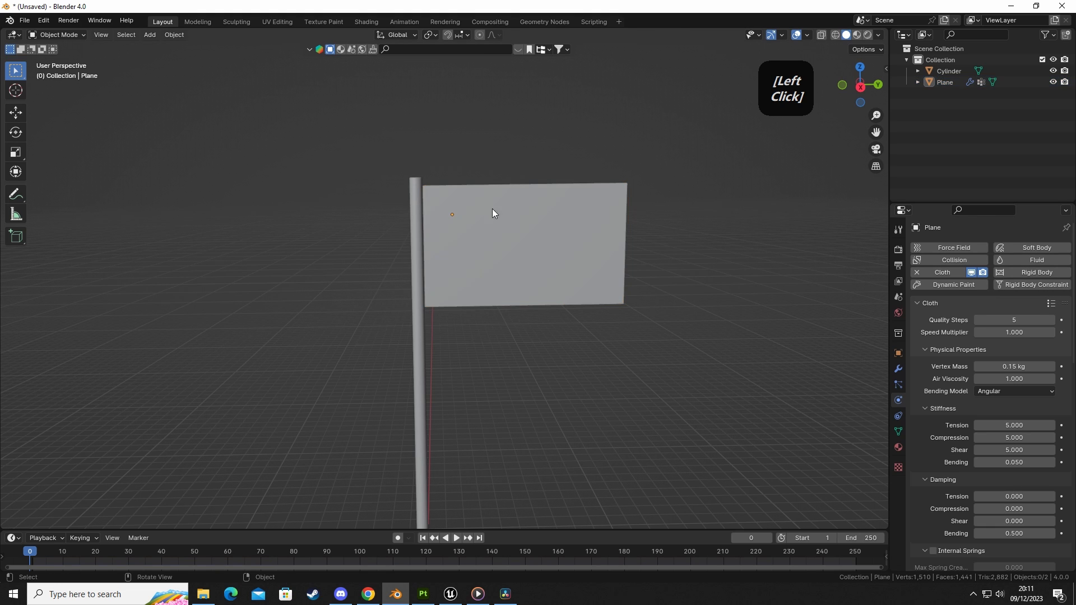
Step: Enable Collision physics on the flagpole
left_click(418, 230)
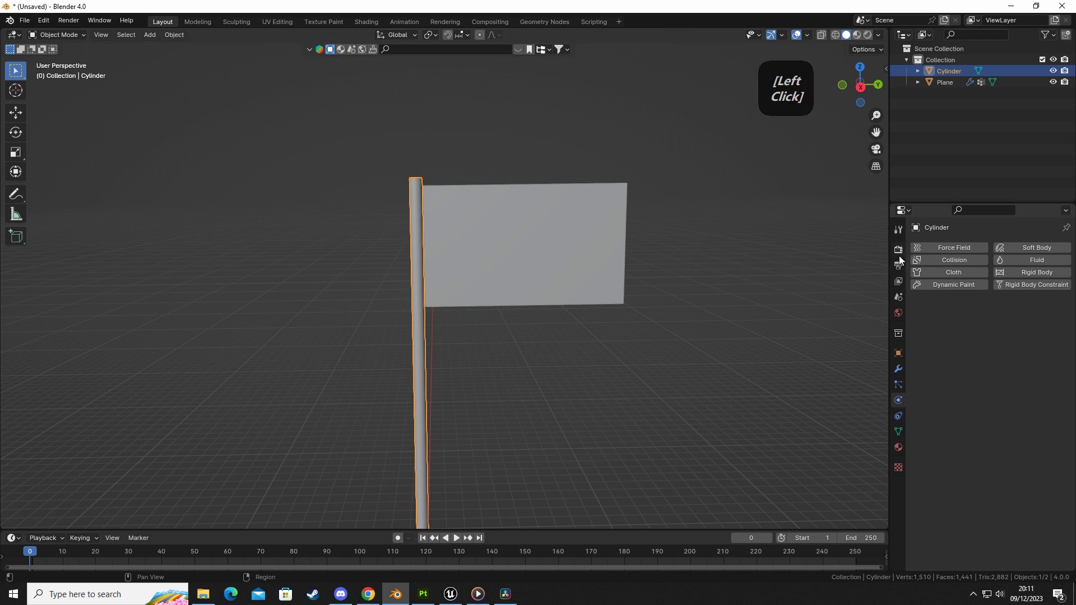
left_click(897, 399)
left_click(946, 261)
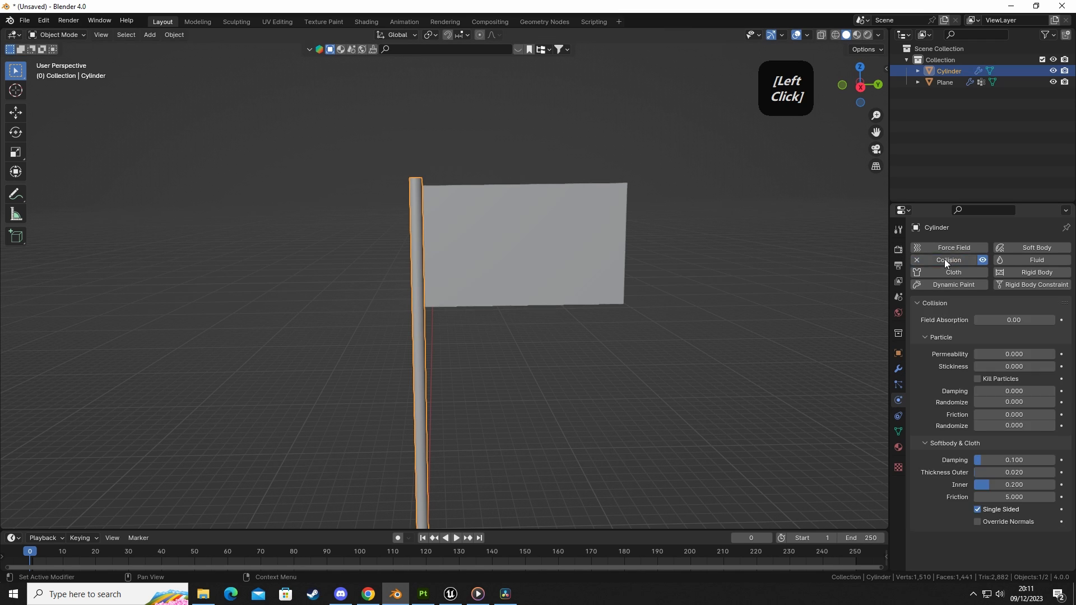
left_click(611, 422)
Step: Play the cloth simulation to check how the flag collides with the pole, then reset the timeline to frame 0
key("space")
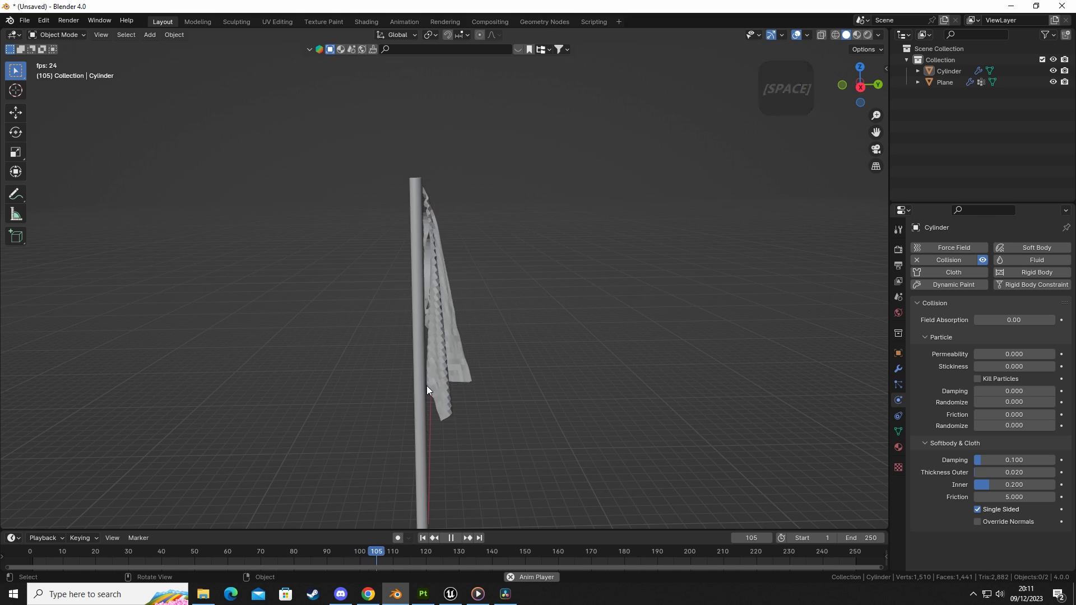
middle_click_drag(464, 310, 576, 337)
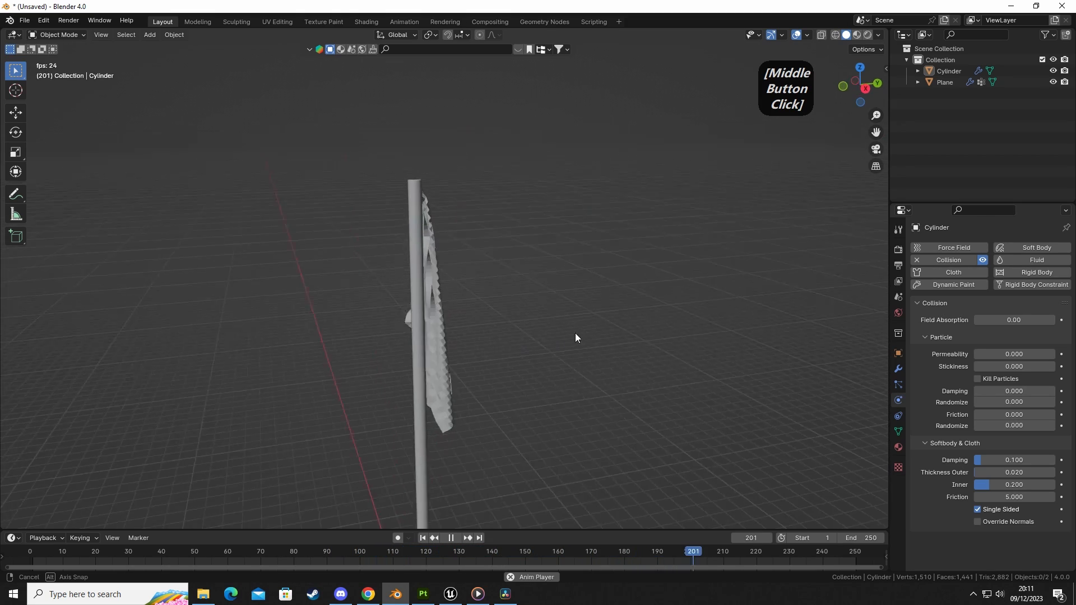
key("space")
left_click_drag(489, 562, 30, 552)
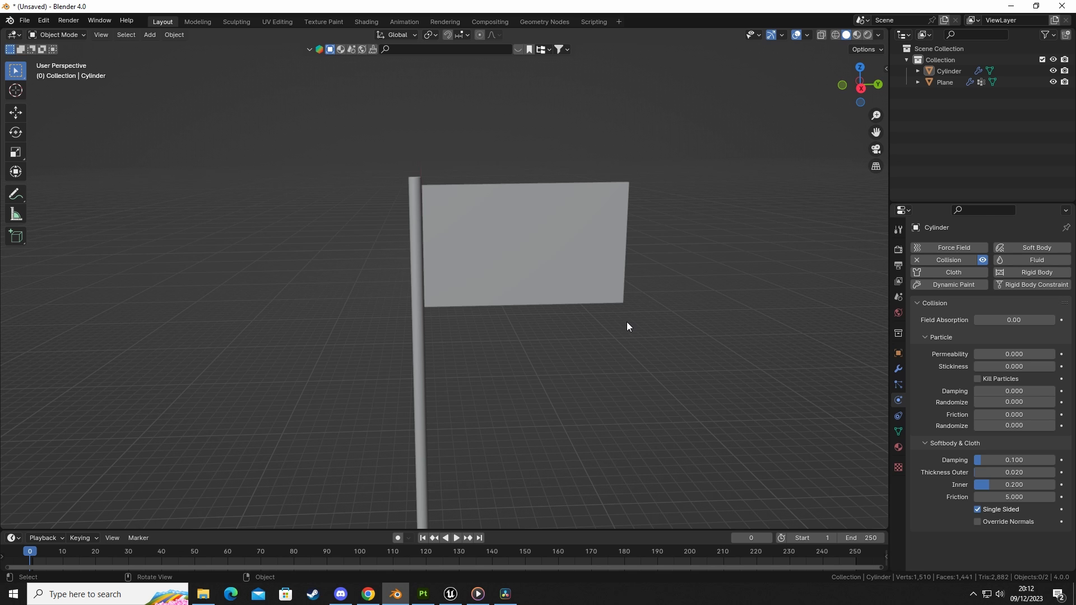
Step: Add a Wind force field at the base of the flagpole
left_click(607, 377)
middle_click_drag(608, 401, 533, 327, "shift")
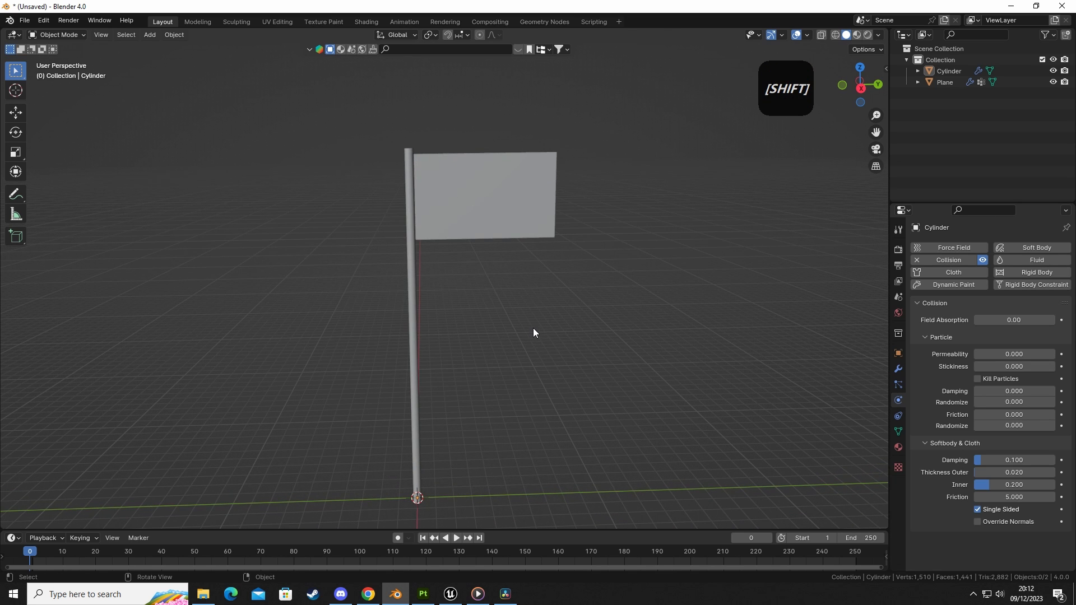
left_click(462, 466)
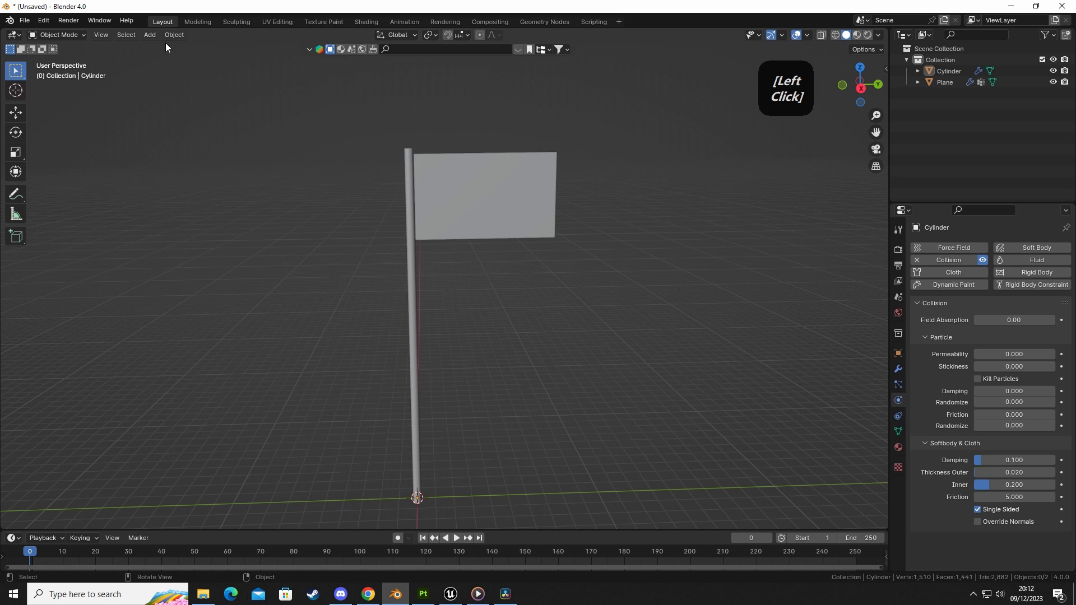
left_click(56, 36)
key("shift+a")
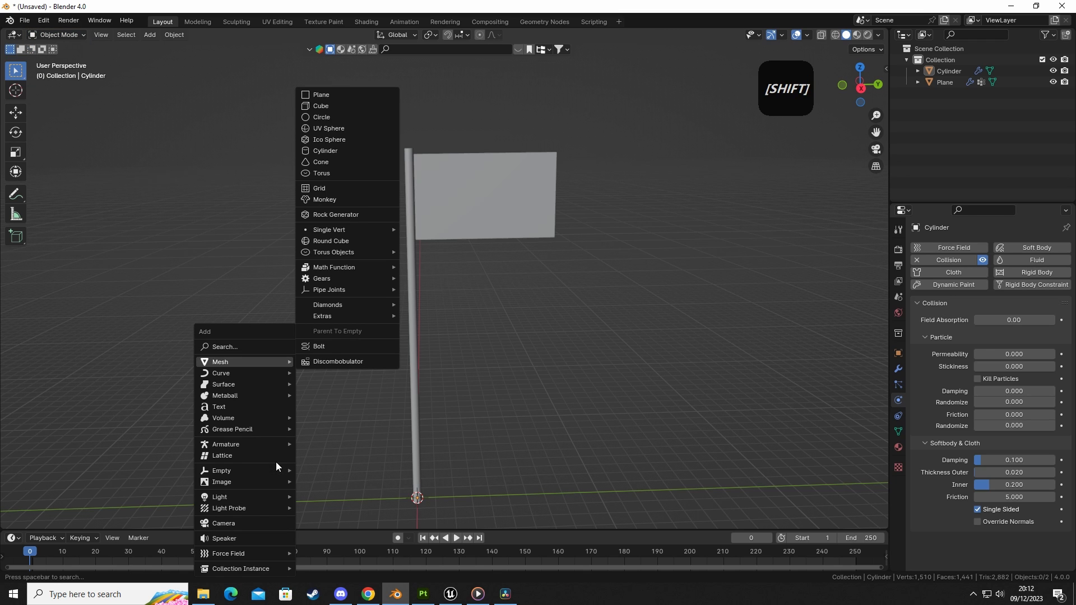
mouse_move(220, 553)
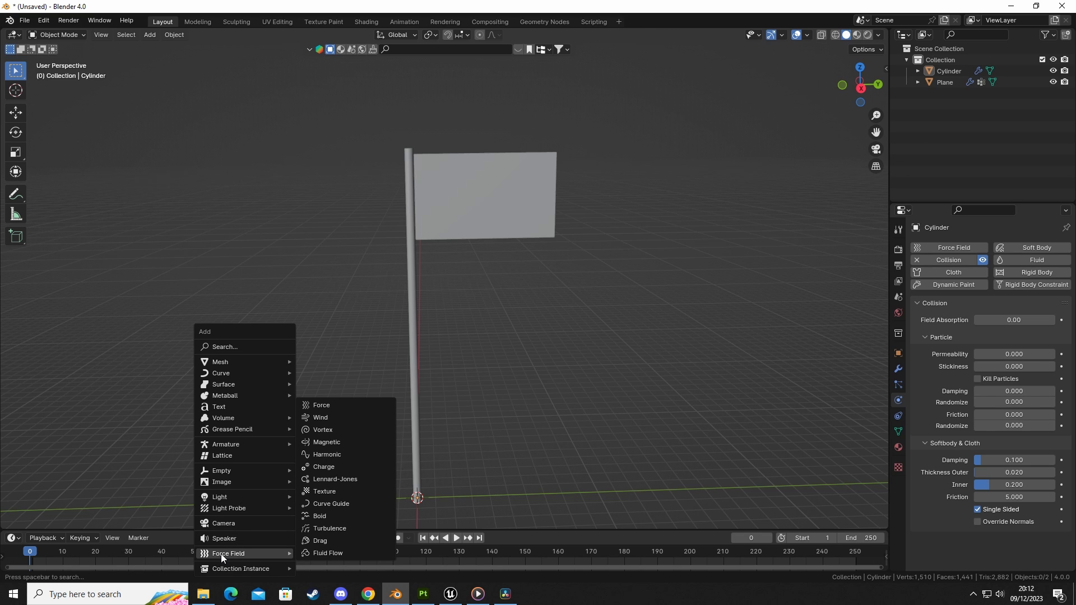
left_click(337, 418)
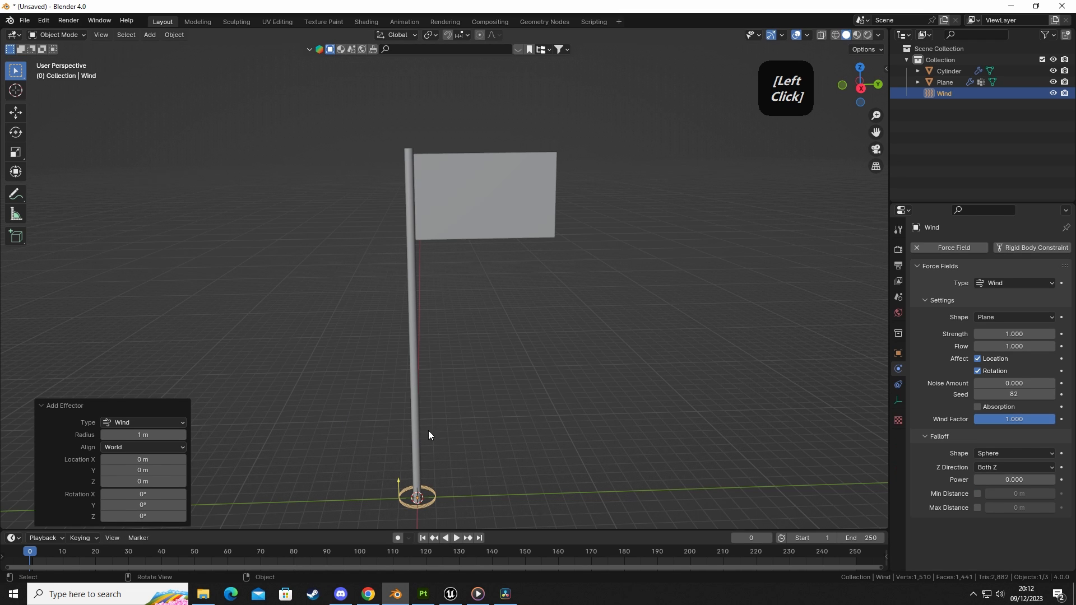
left_click(433, 505)
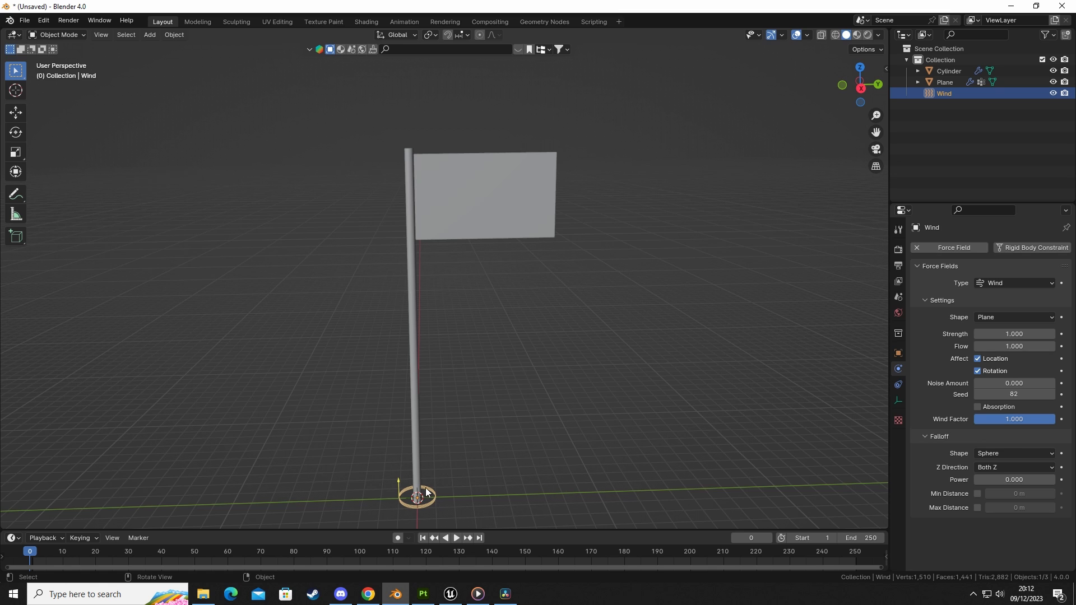
Step: Raise the wind force field about 13.7 m along Z and rotate it about -71° around X to face the flag
key("g")
key("z")
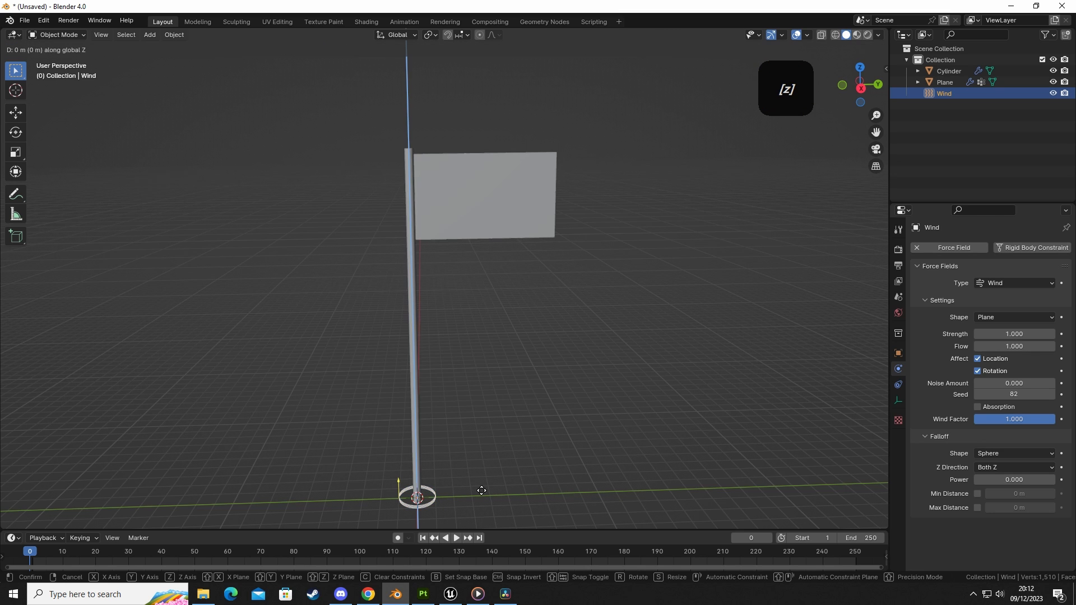
left_click(449, 250)
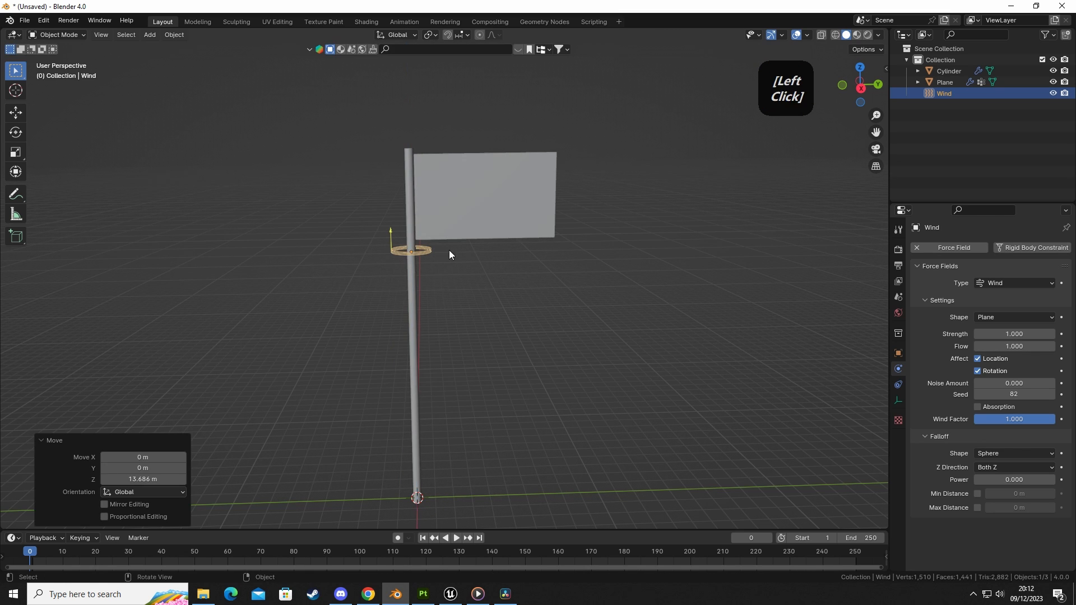
key("r")
key("x")
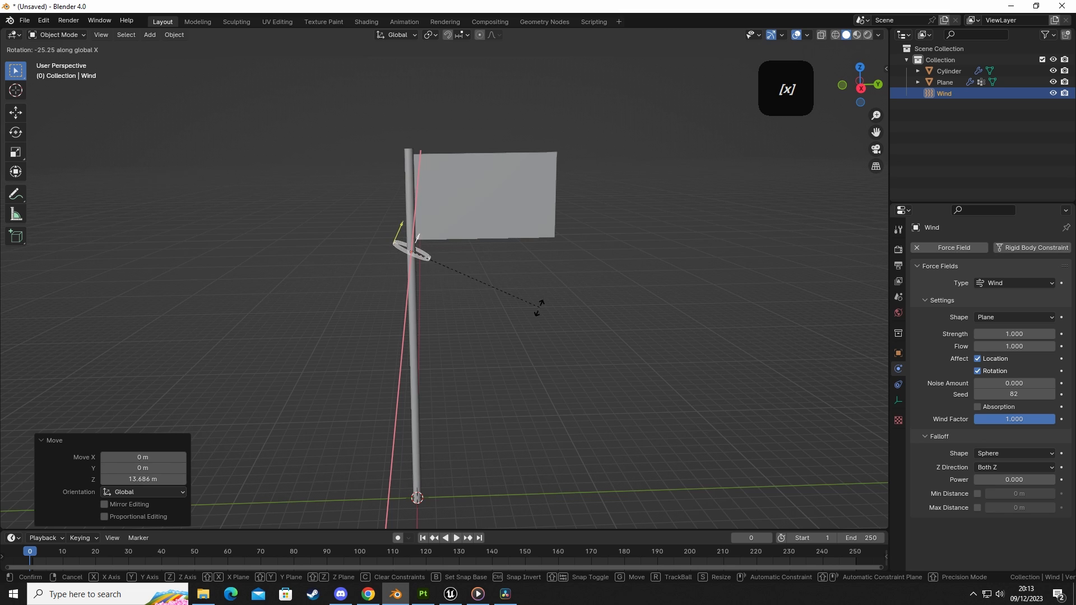
left_click(435, 319)
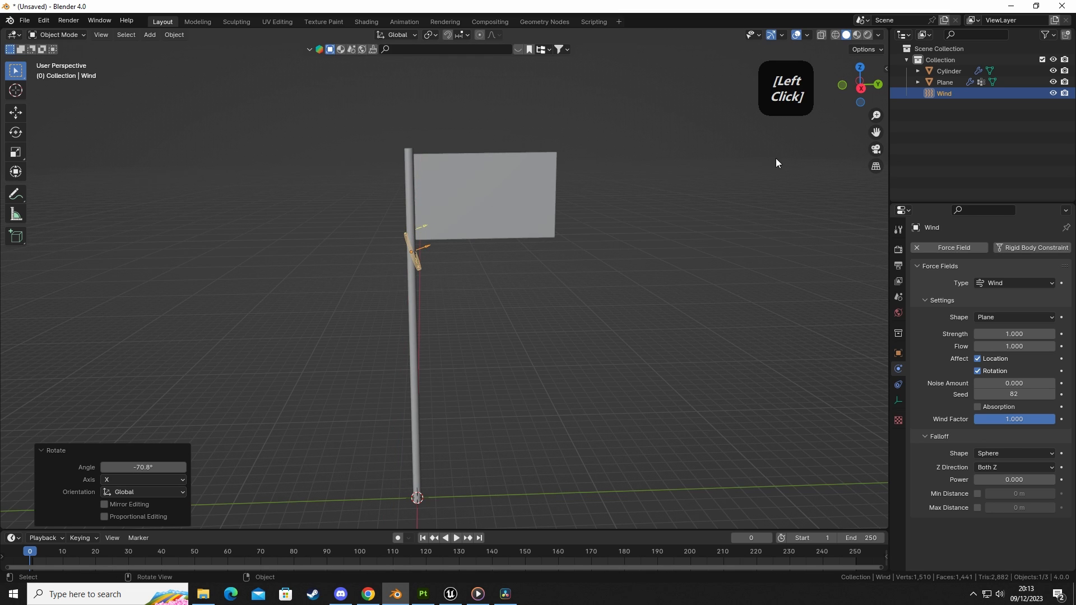
Step: Move the wind force field about -1.9 m along Y, placing it beyond the pole on the side opposite the flag
key("g")
key("x")
key("y")
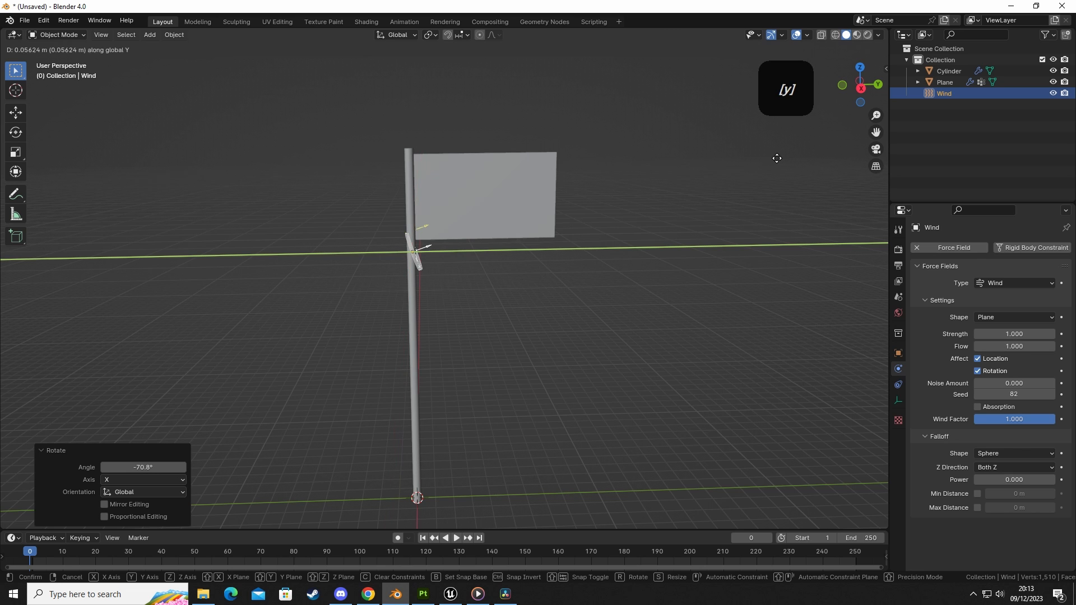
key("shift")
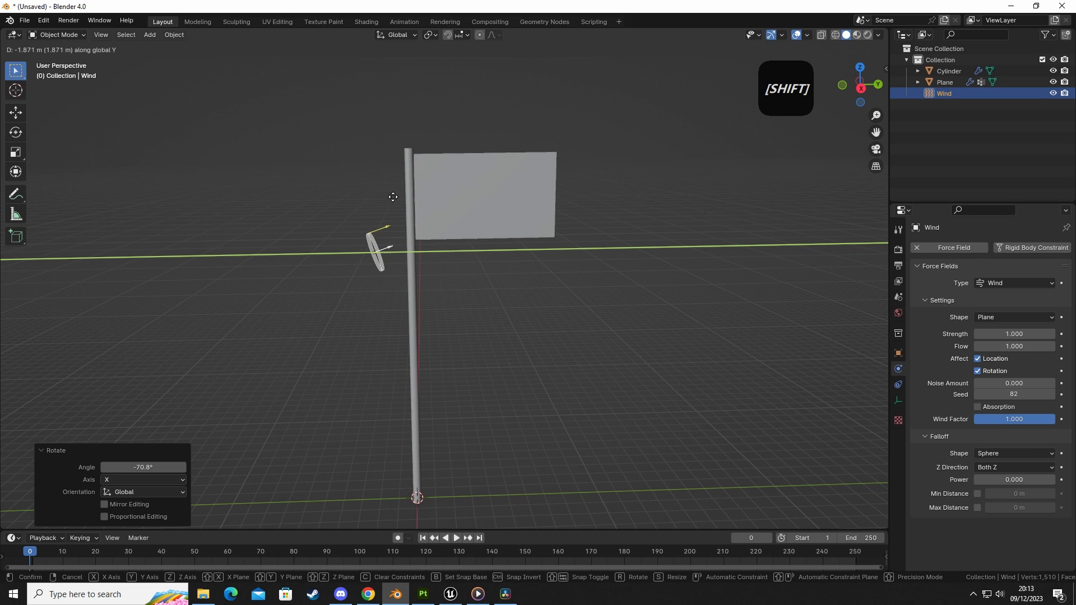
left_click(398, 196)
left_click(479, 313)
mouse_move(479, 313)
middle_mouse_down()
mouse_move(656, 310)
mouse_move(474, 316)
mouse_move(483, 311)
middle_mouse_up()
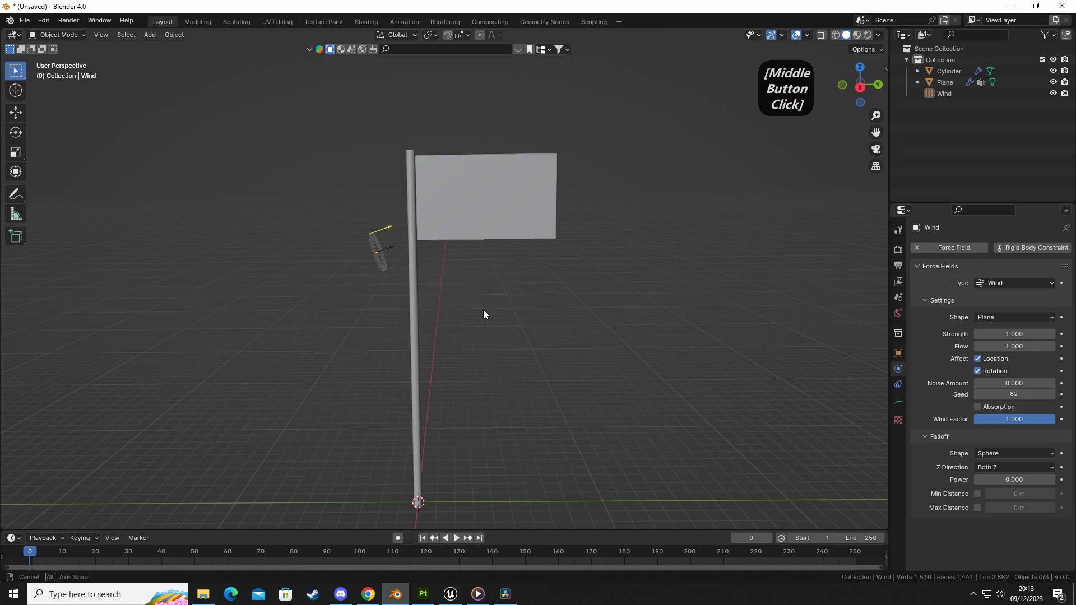
Step: Set the wind force field's strength to 3500 and its noise amount to 3
left_click(377, 243)
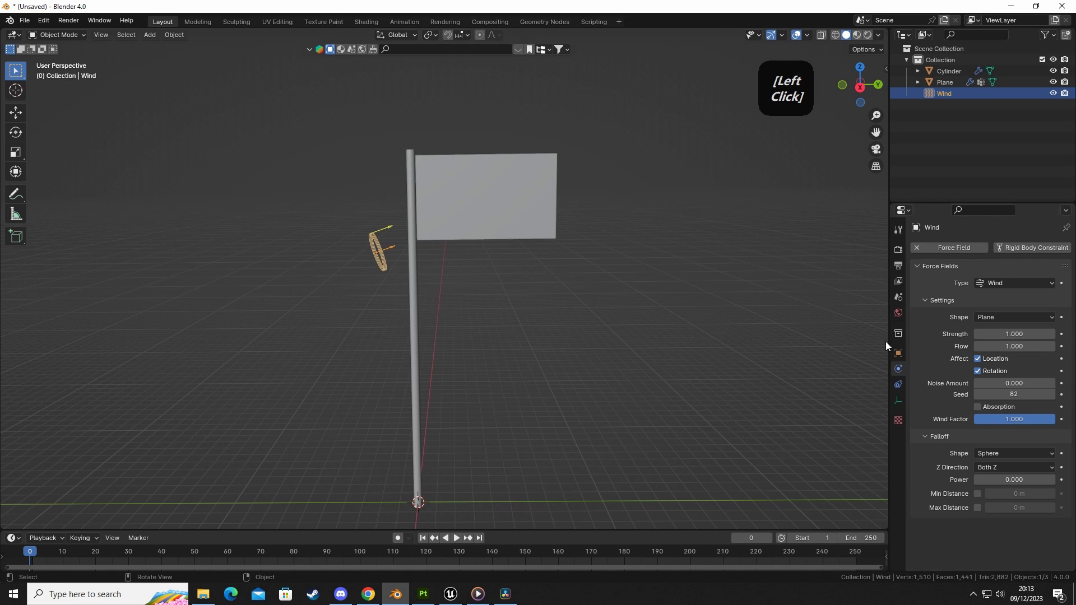
left_click(1000, 335)
type("3500")
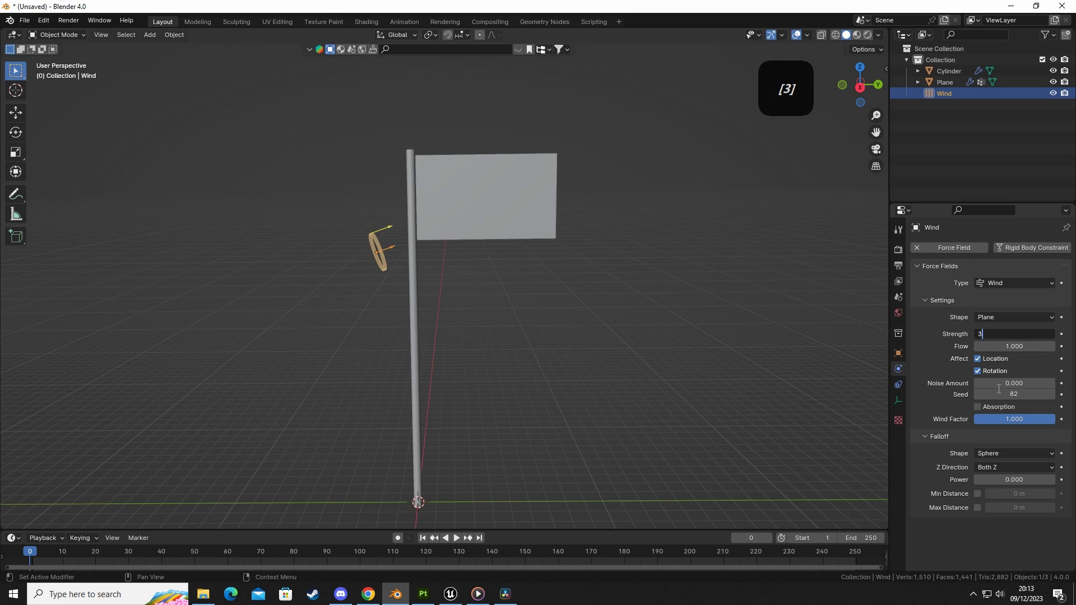
key("Return")
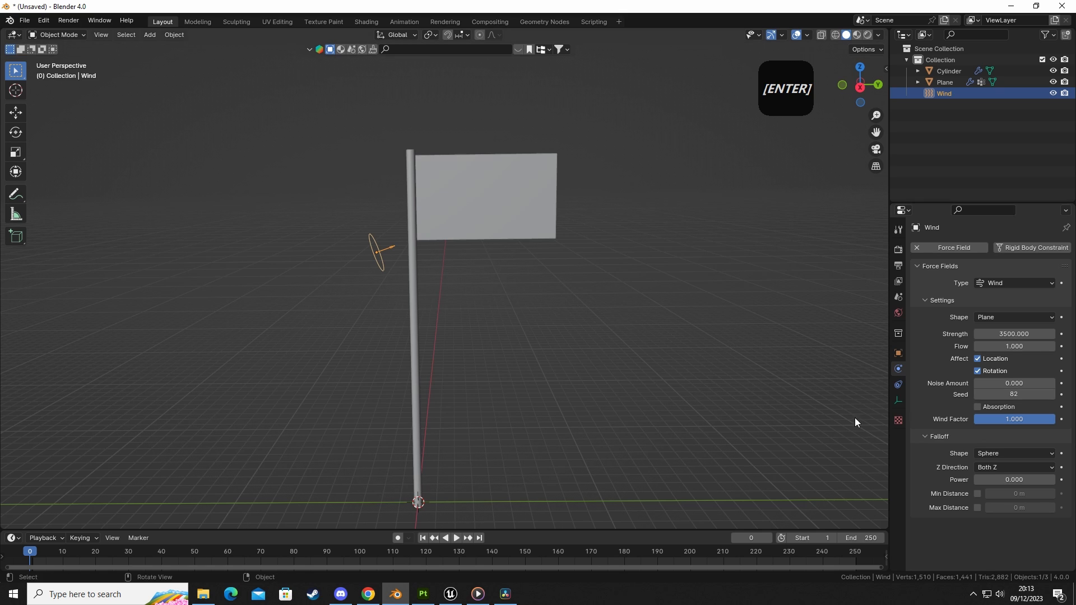
left_click(1010, 384)
type("3")
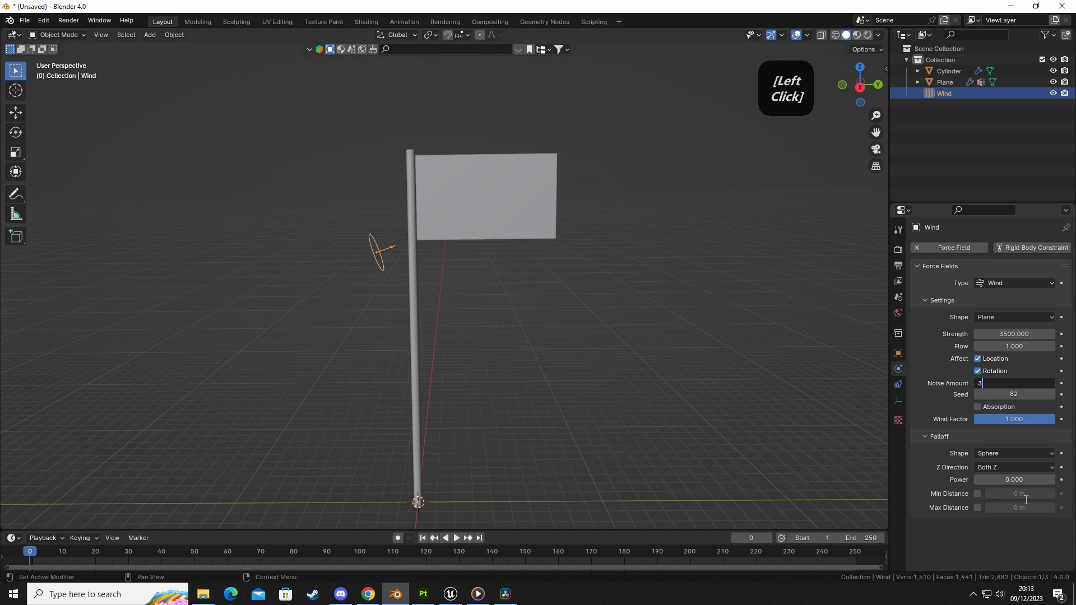
key("Return")
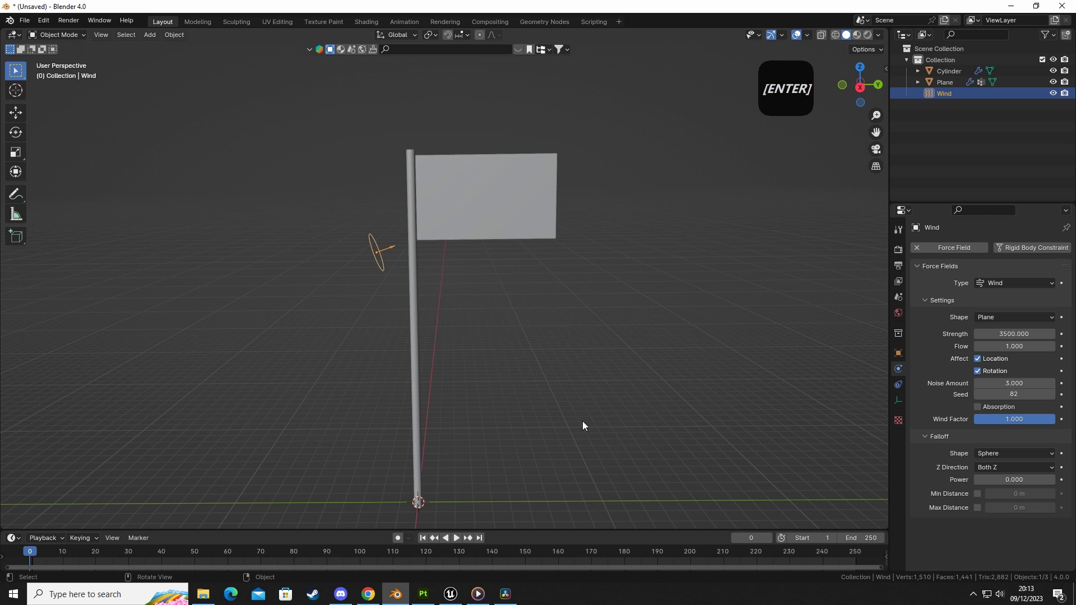
Step: Play the simulation to frame 80 to check the wind's effect, examine the cloth surface up close, and select the flag
left_click(553, 339)
key("space")
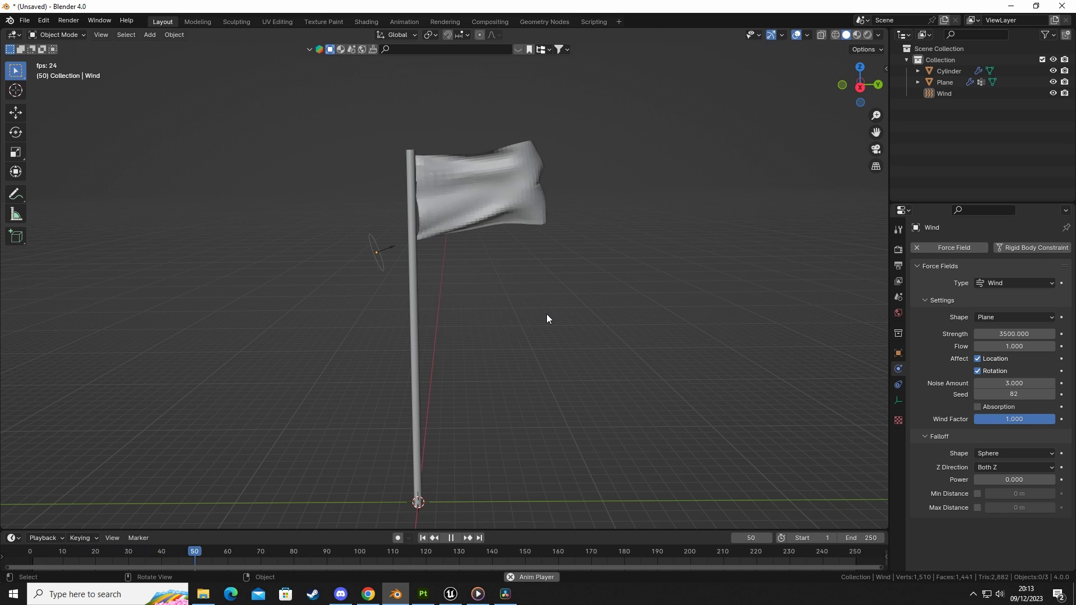
key("space")
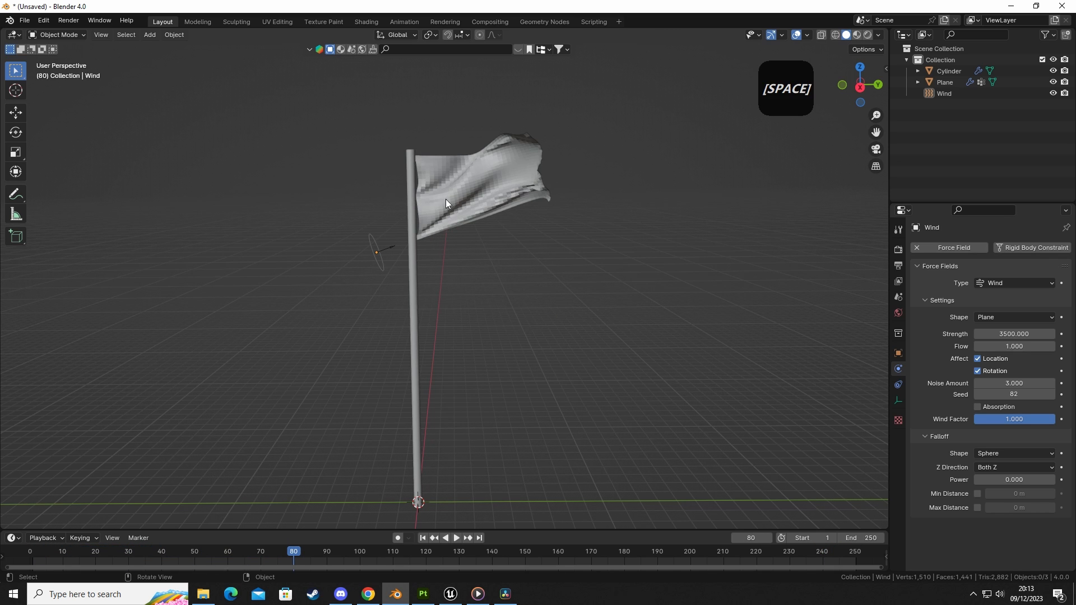
scroll(477, 192, "up", 8)
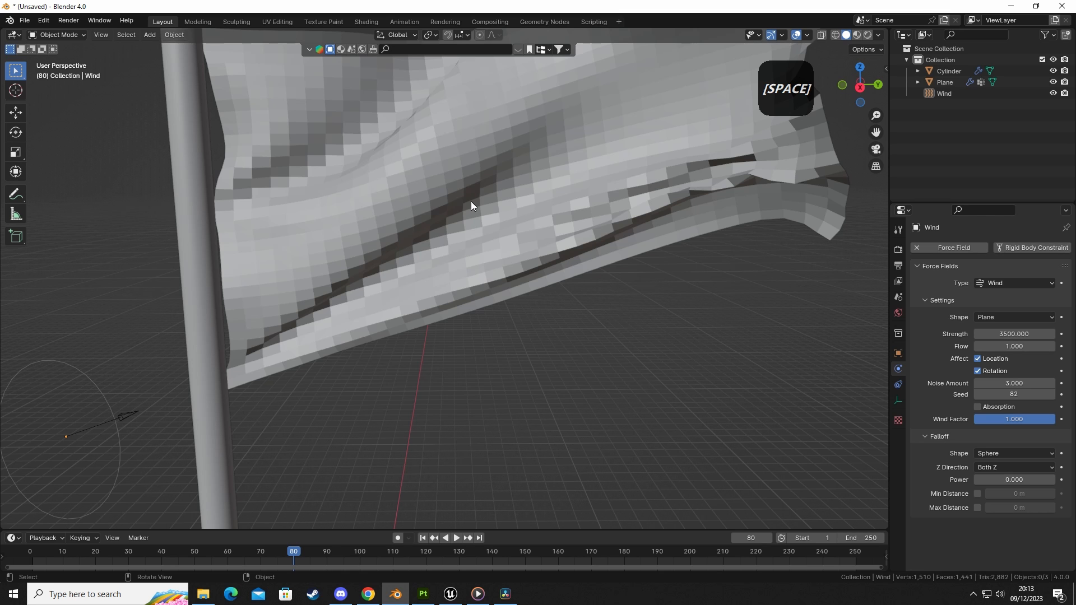
scroll(471, 201, "down", 8)
left_click(469, 201)
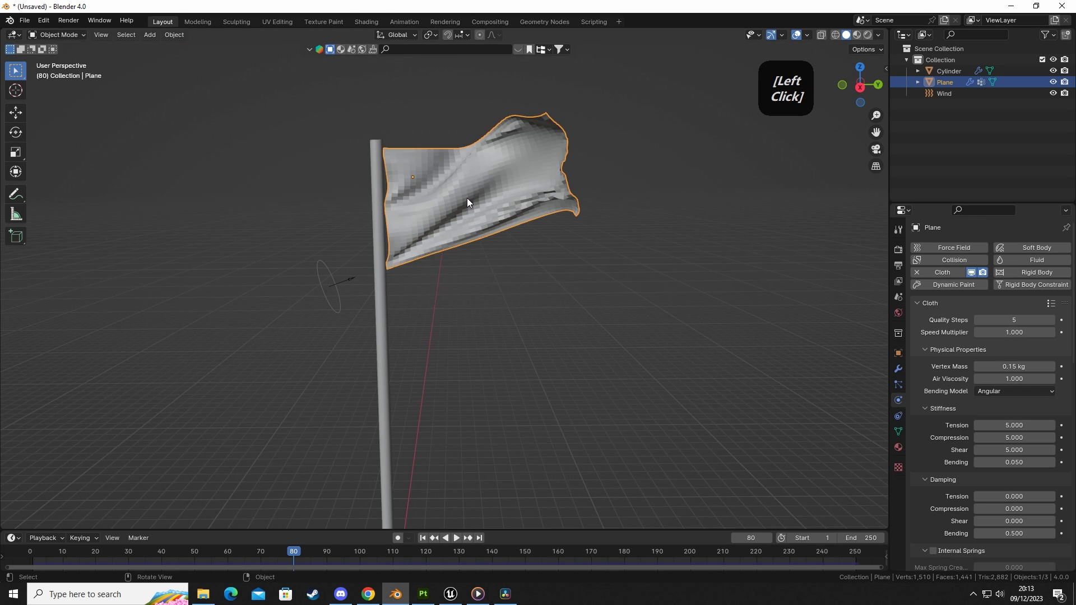
Step: Apply smooth shading to the flag plane and check its surface up close
right_click(467, 202)
left_click(462, 197)
left_click(519, 338)
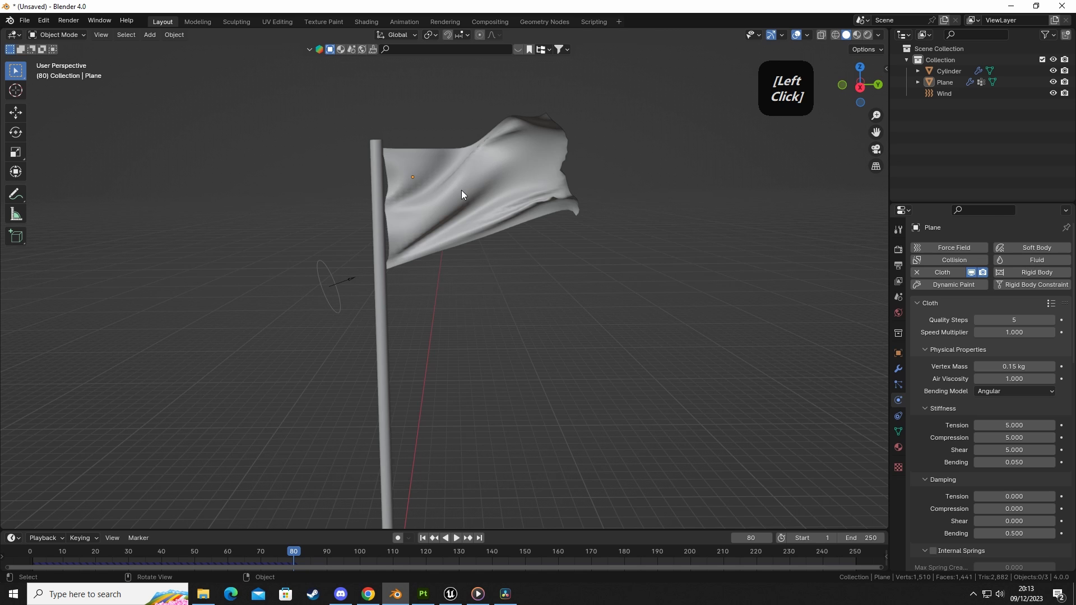
scroll(462, 191, "up", 4)
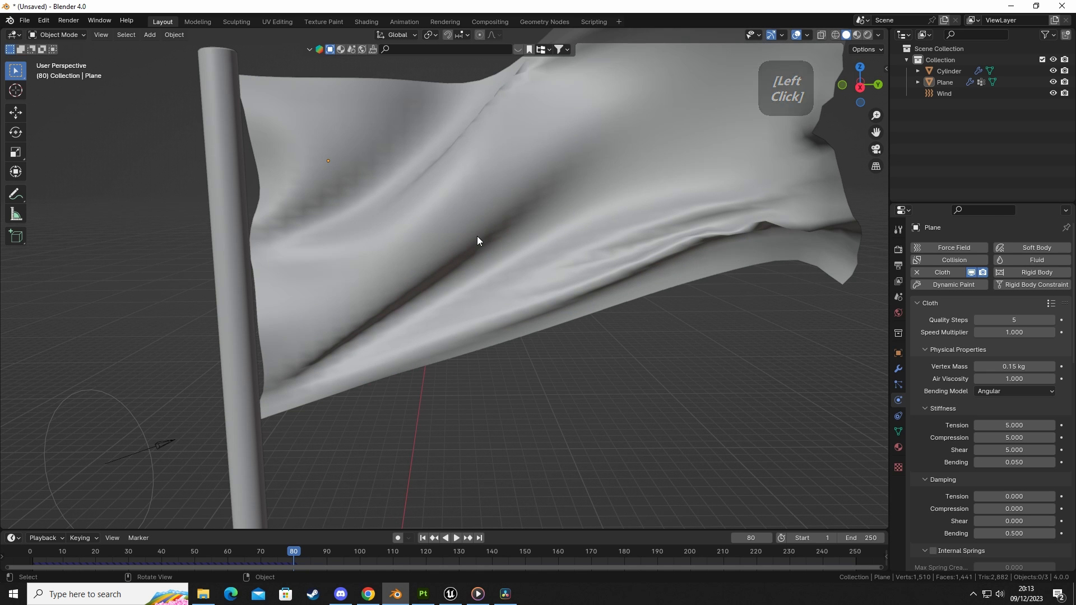
scroll(477, 237, "down", 5)
scroll(436, 235, "up", 7)
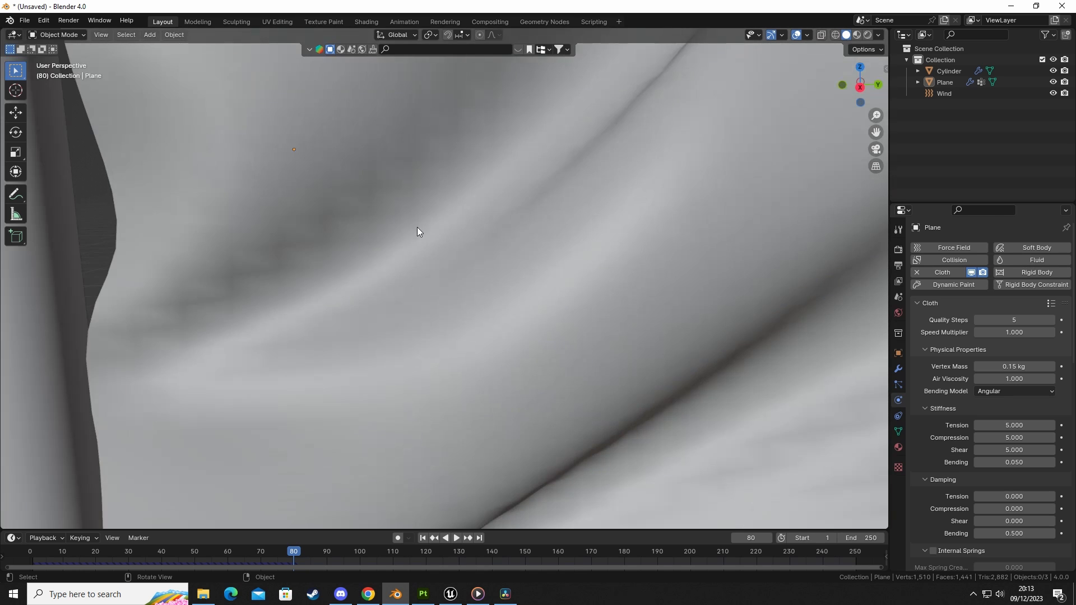
scroll(331, 242, "down", 8)
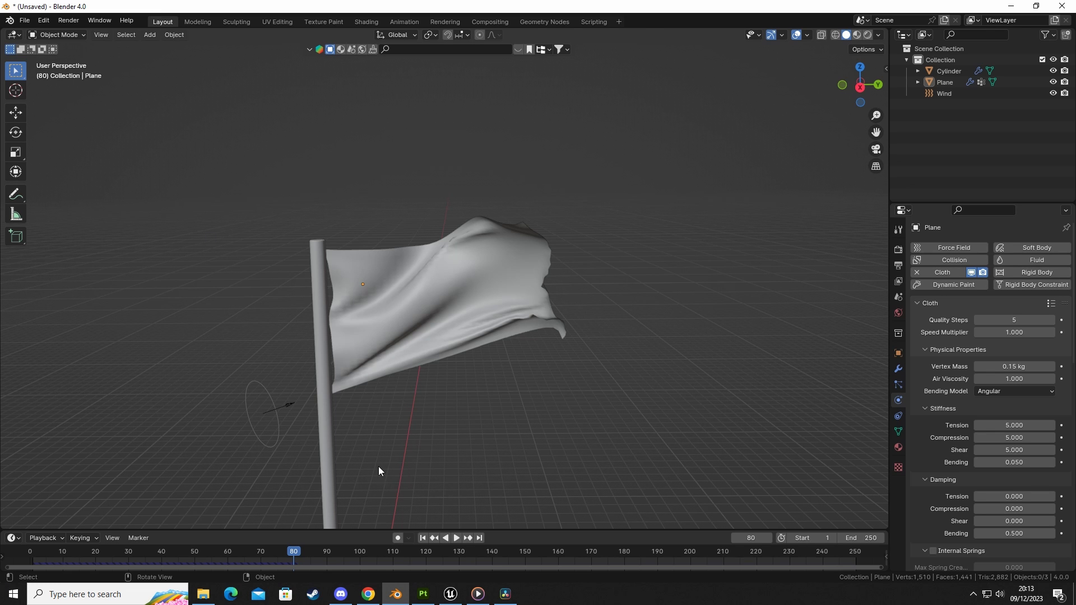
Step: Return the timeline to frame 0 and check the flag's mesh grid in Edit Mode
left_click_drag(294, 557, 32, 558)
scroll(418, 451, "up", 5)
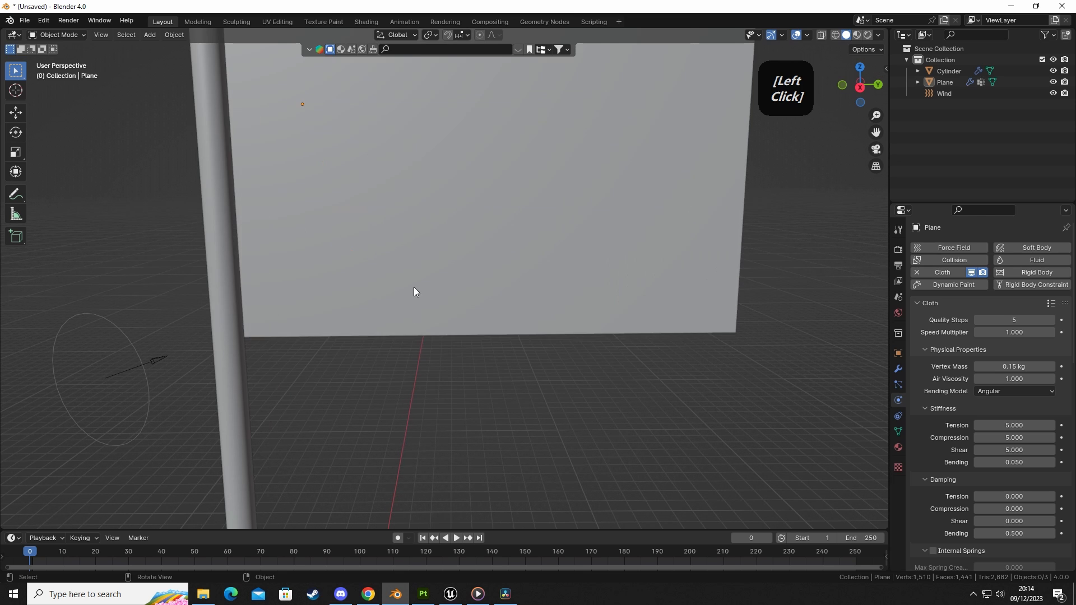
key("Tab")
middle_click_drag(419, 336, 425, 421, "shift")
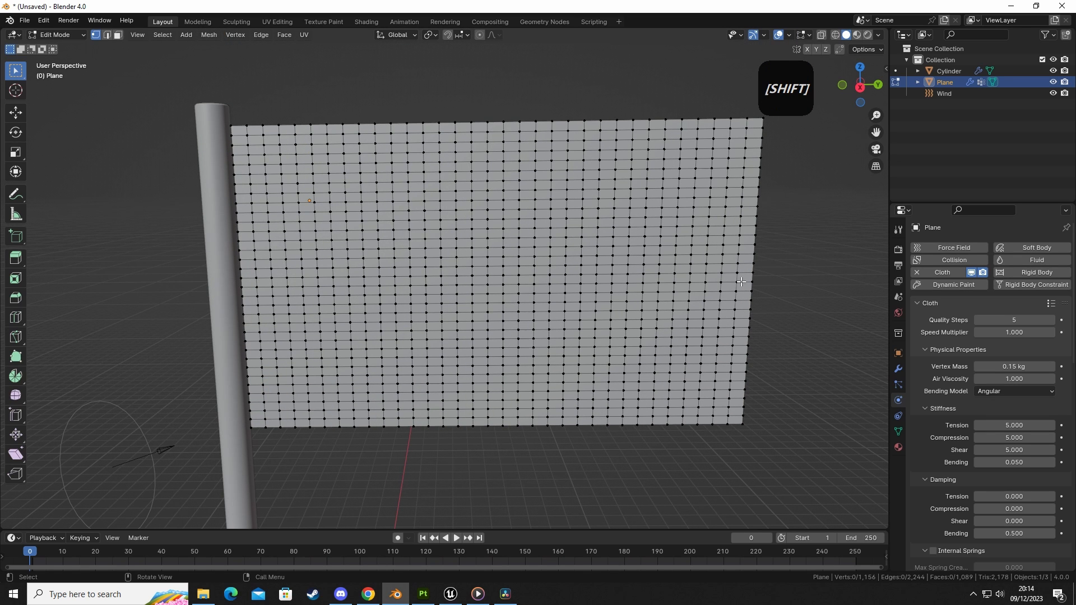
key("Tab")
left_click(503, 470)
Step: Add a Subdivision Surface modifier to the flag plane
scroll(499, 476, "down", 4)
middle_click_drag(498, 476, 486, 364, "shift")
left_click(486, 321)
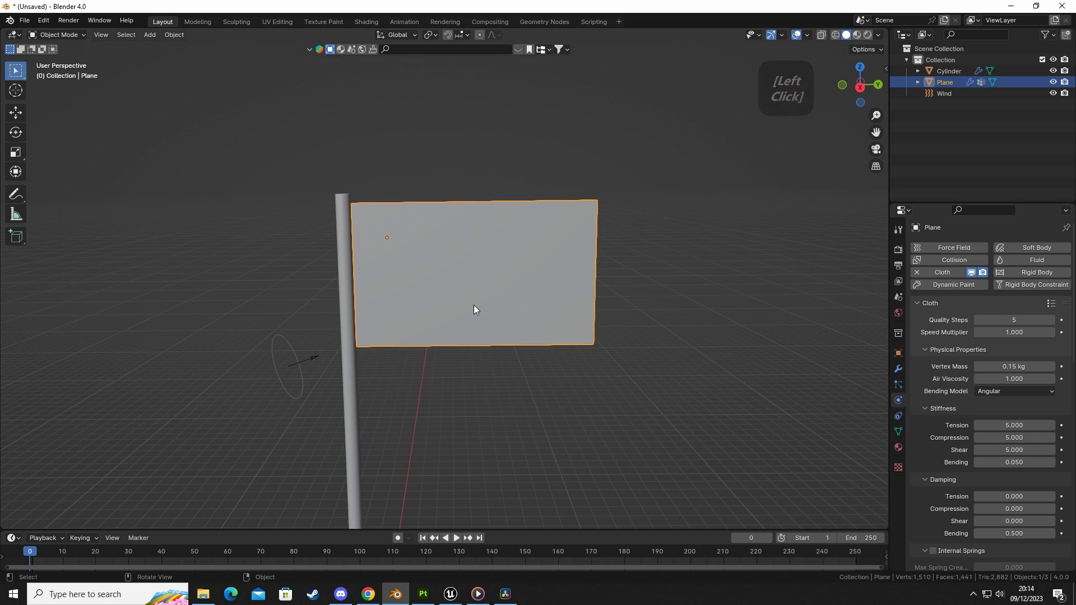
left_click(897, 370)
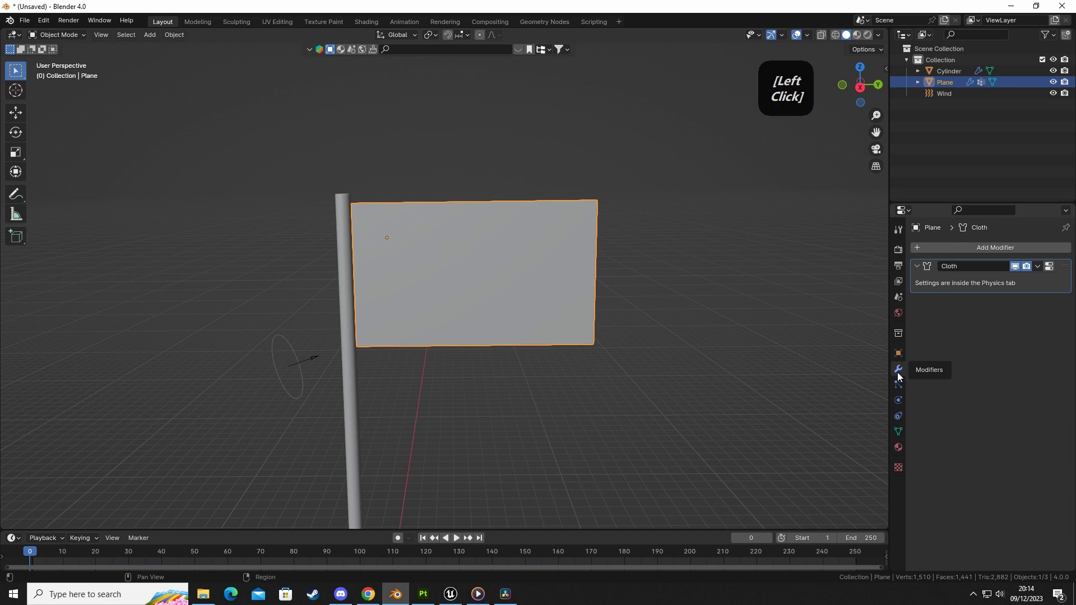
left_click(999, 246)
mouse_move(964, 235)
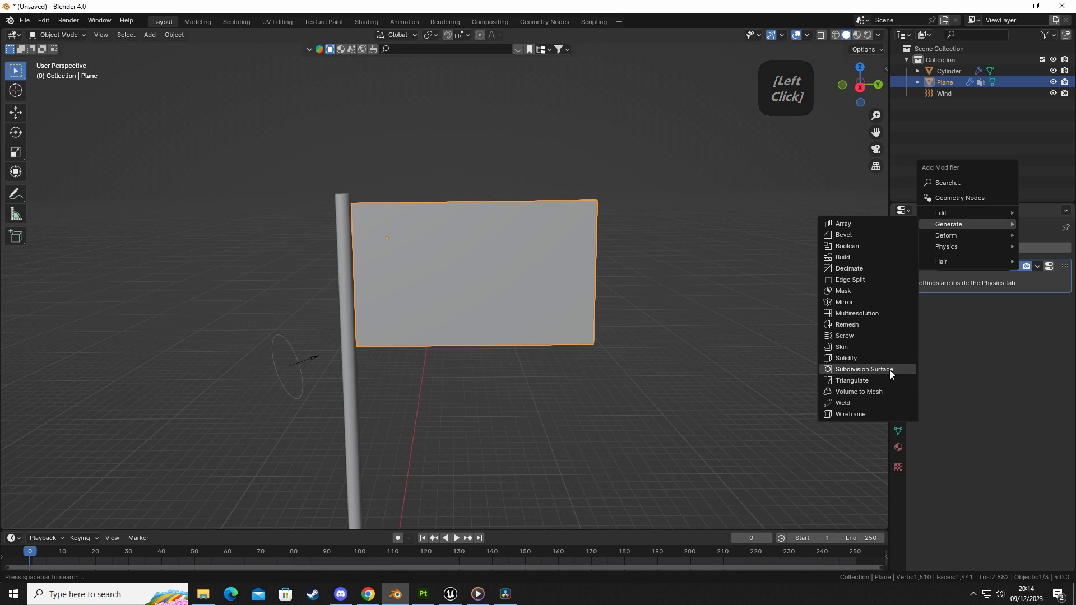
left_click(865, 370)
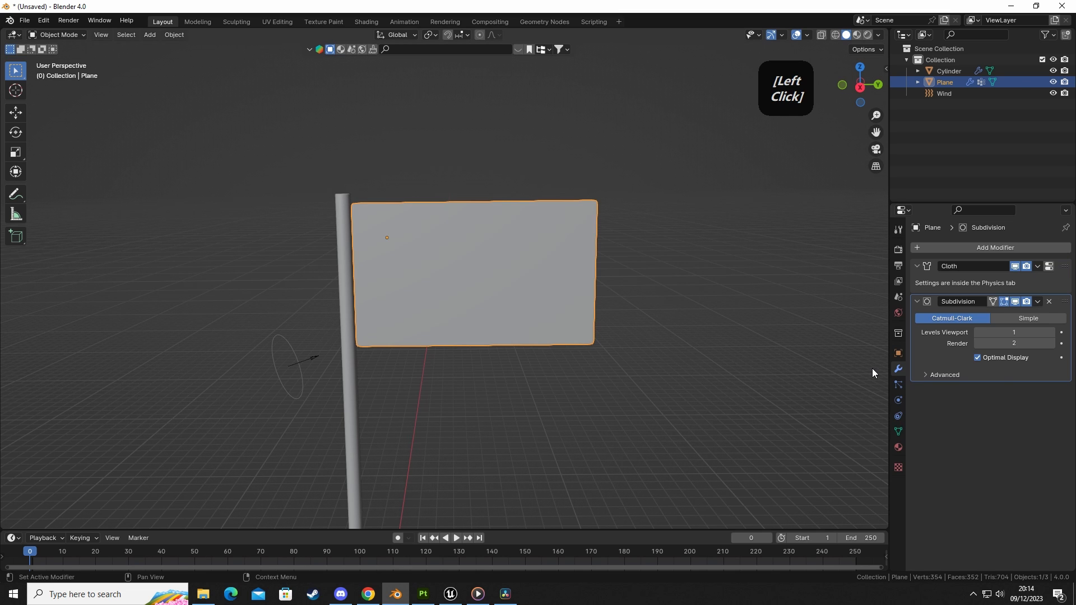
left_click(555, 412)
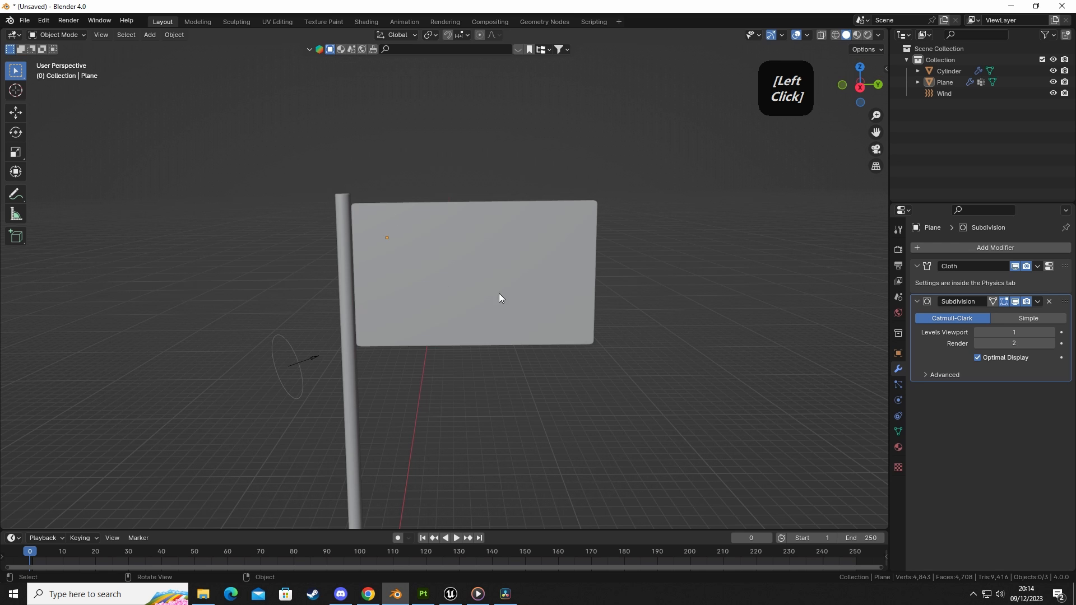
Step: Examine the flag's upper corner beside the pole, comparing the subdivided surface with its mesh in Edit Mode
scroll(351, 210, "up", 5)
middle_click_drag(354, 257, 348, 230)
key("Tab")
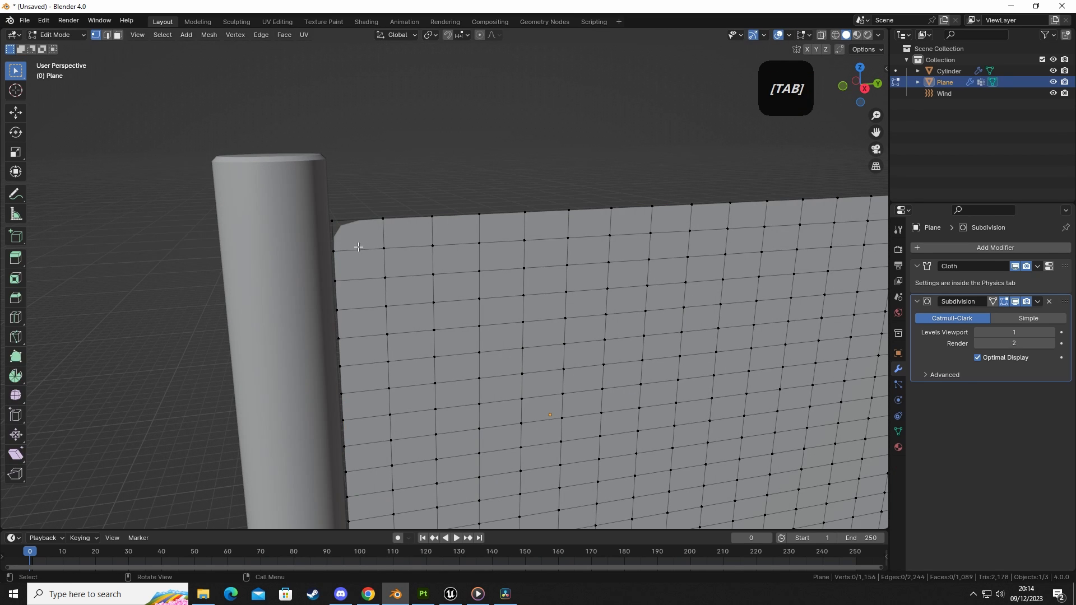
key("Tab")
left_click(411, 214)
scroll(410, 214, "down", 8)
middle_click_drag(536, 345, 491, 277, "shift")
left_click(475, 366)
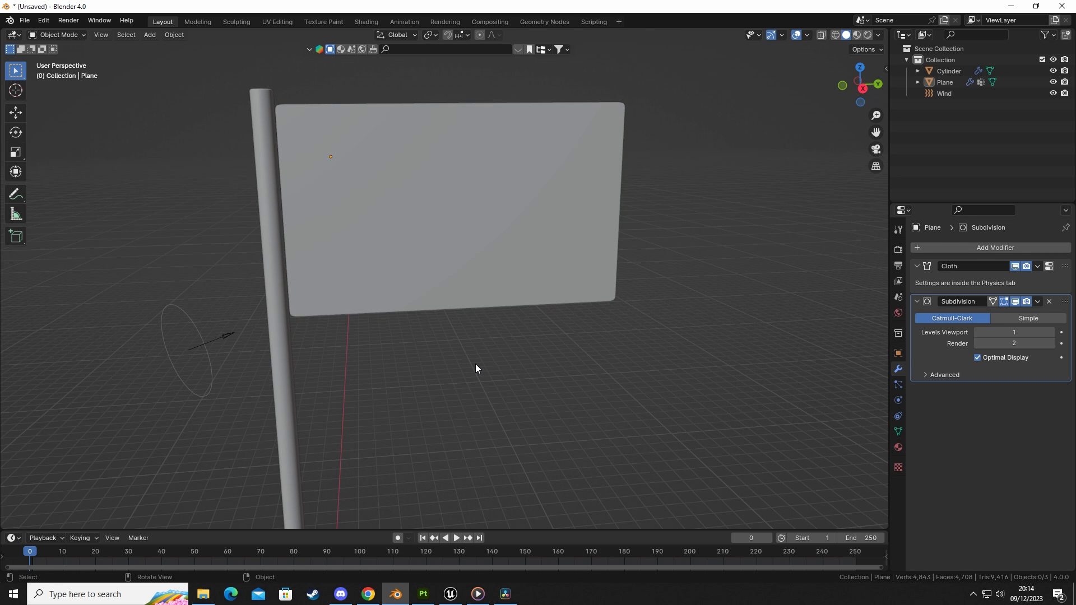
Step: Preview the subdivided flag's cloth animation and return the timeline to frame 0
key("space")
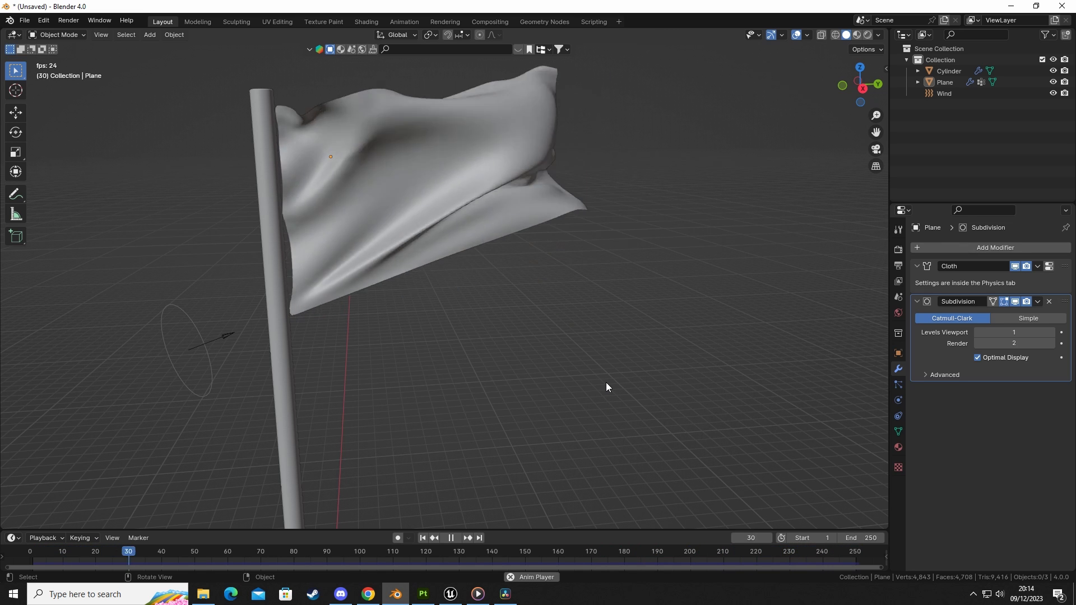
key("space")
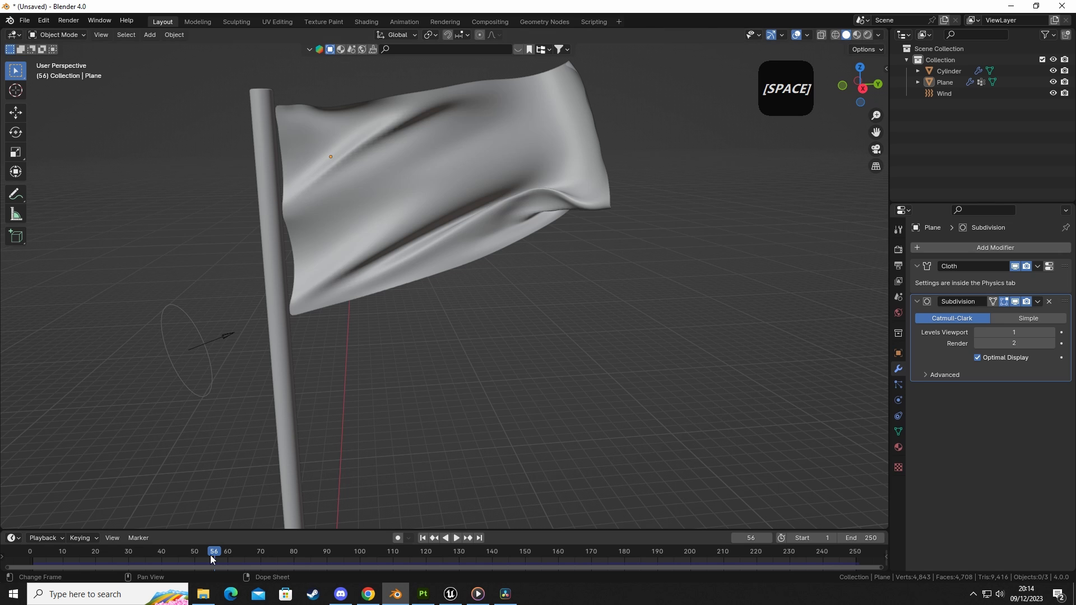
left_click_drag(210, 555, 29, 553)
Step: Select the wind force field beside the pole and review its physics settings
scroll(410, 424, "down", 5)
middle_click_drag(410, 423, 394, 338)
left_click(395, 338)
scroll(644, 349, "down", 1)
mouse_move(644, 349)
middle_mouse_down()
mouse_move(604, 342)
mouse_move(653, 353)
mouse_move(628, 348)
middle_mouse_up()
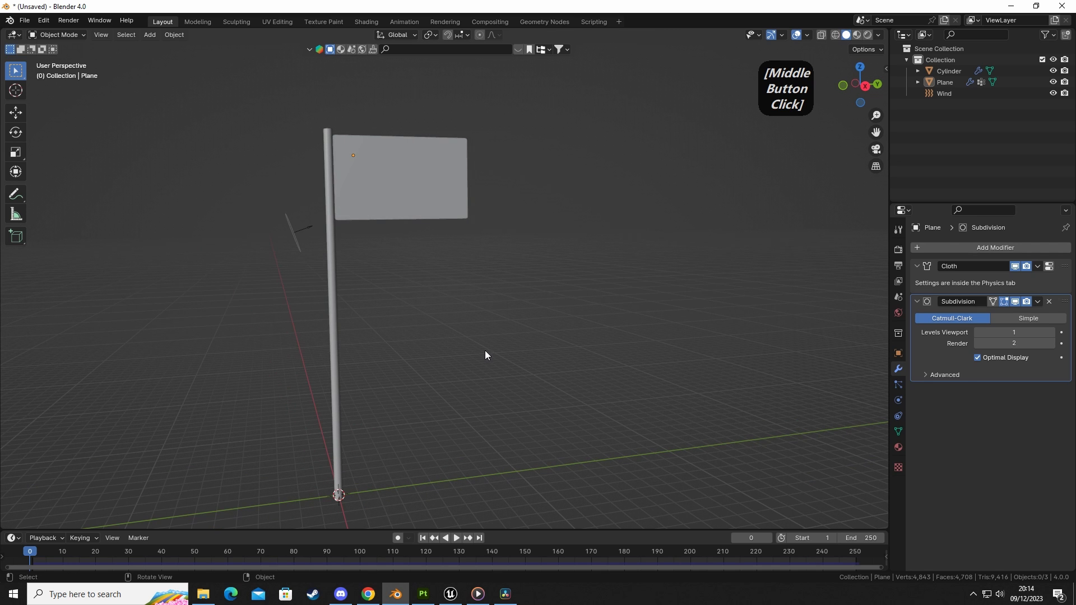
left_click(296, 231)
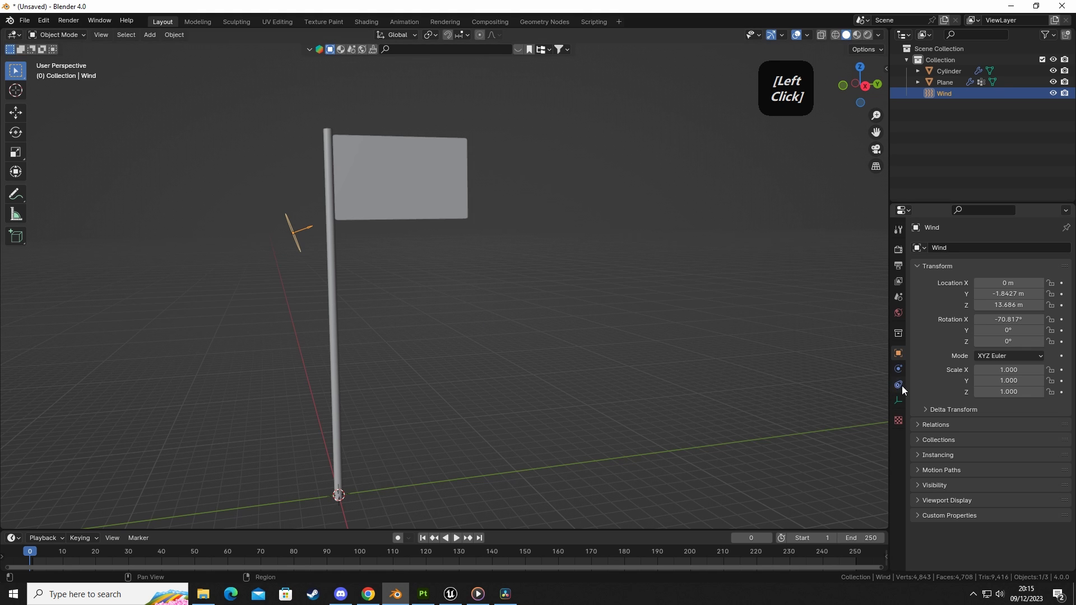
left_click(899, 369)
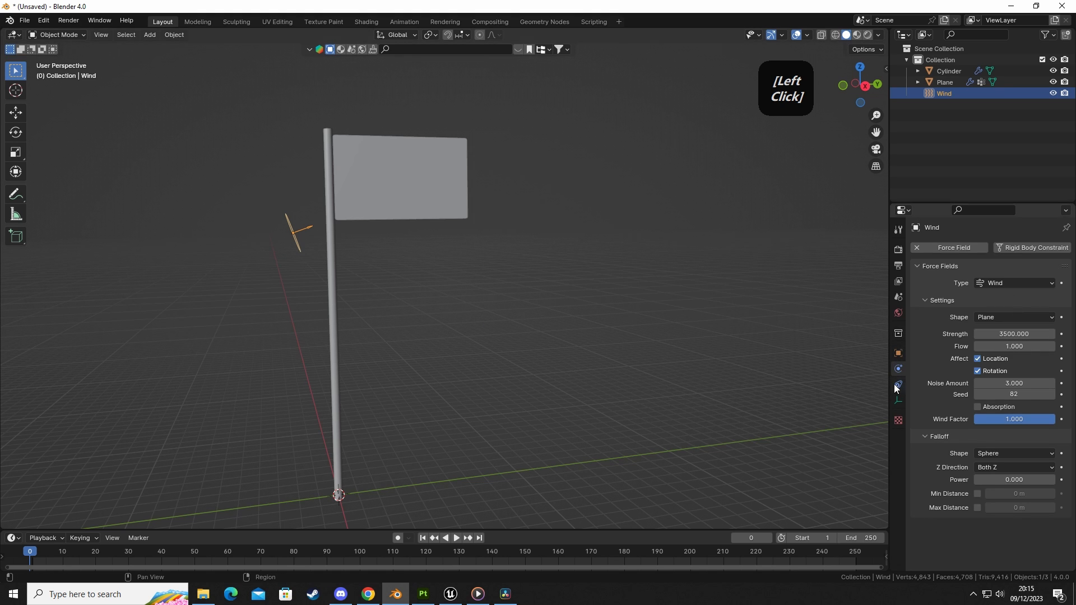
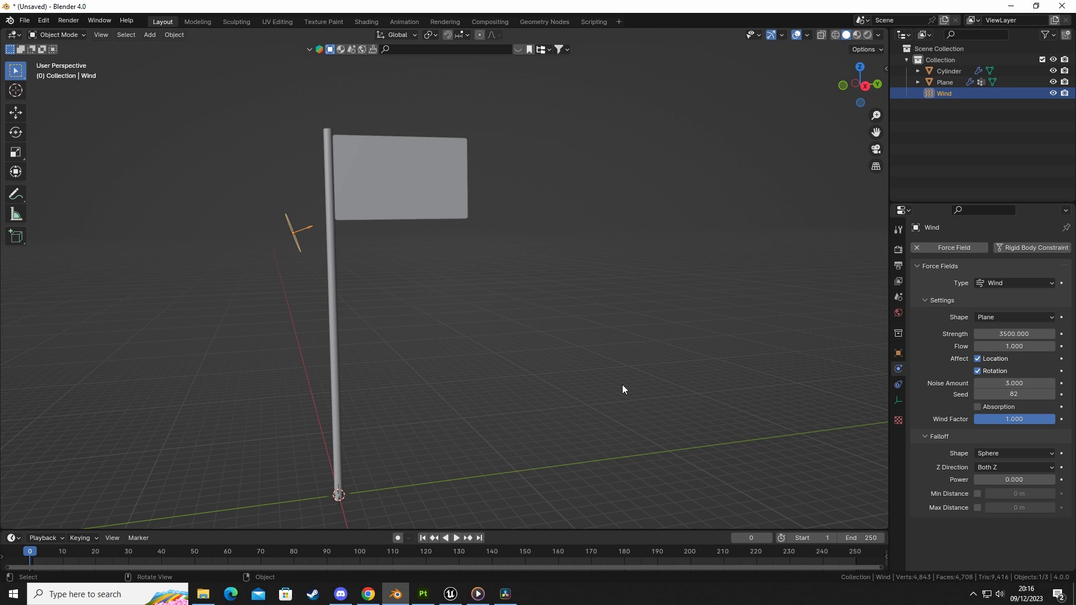
Step: Bake the flag's cloth simulation from its physics cache settings
left_click(612, 340)
middle_click_drag(711, 409, 514, 299)
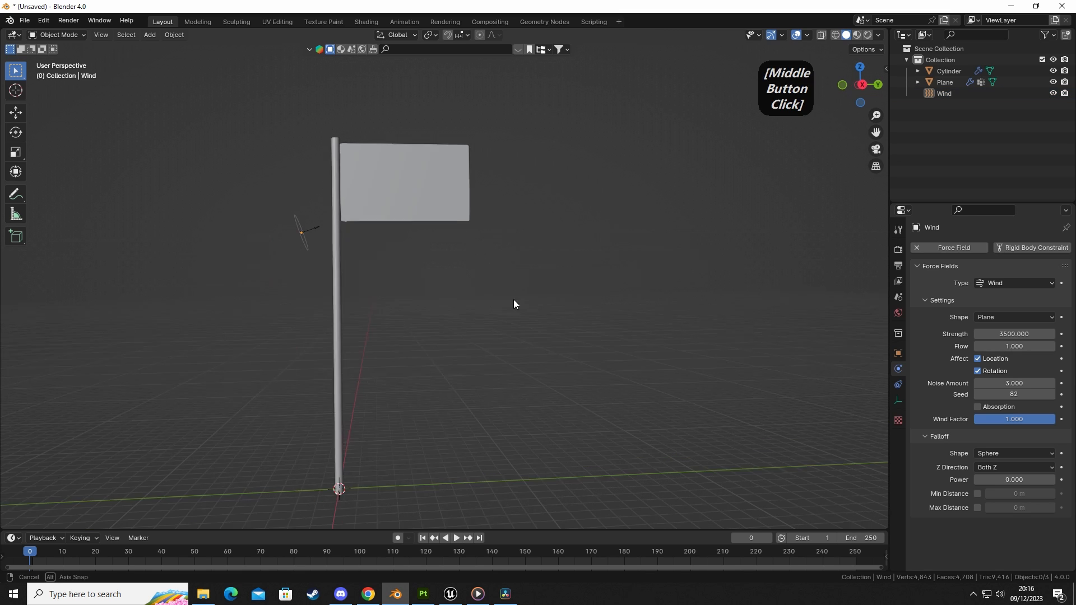
left_click(405, 212)
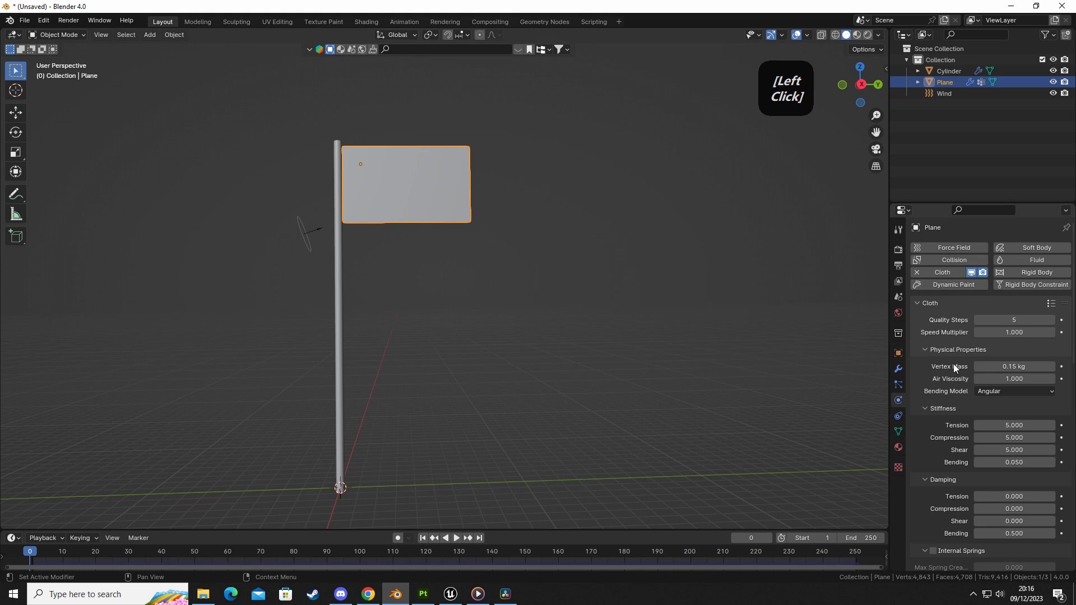
left_click(899, 369)
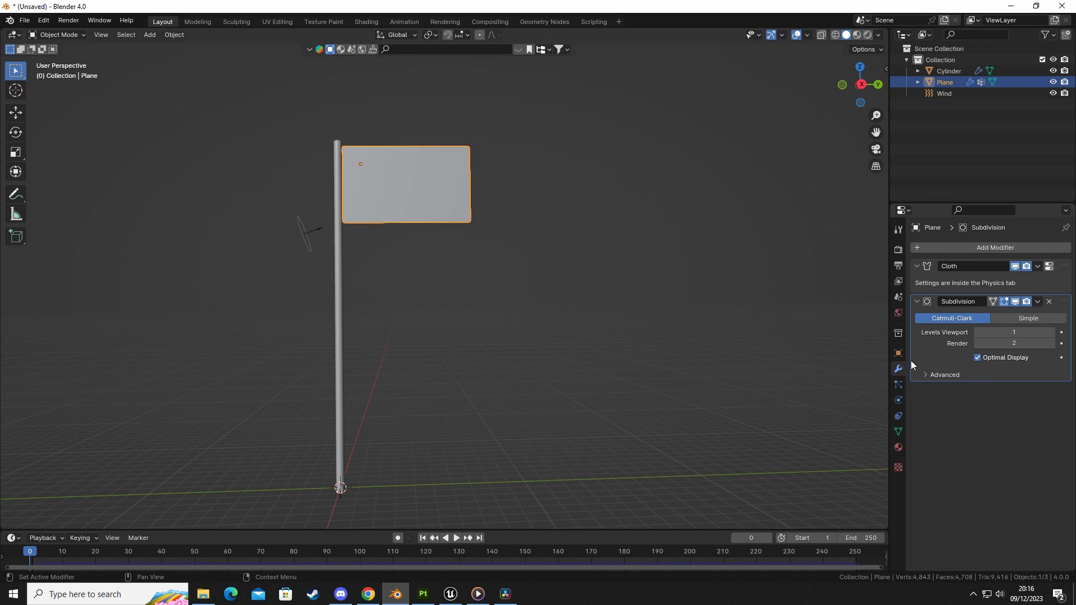
left_click(1050, 267)
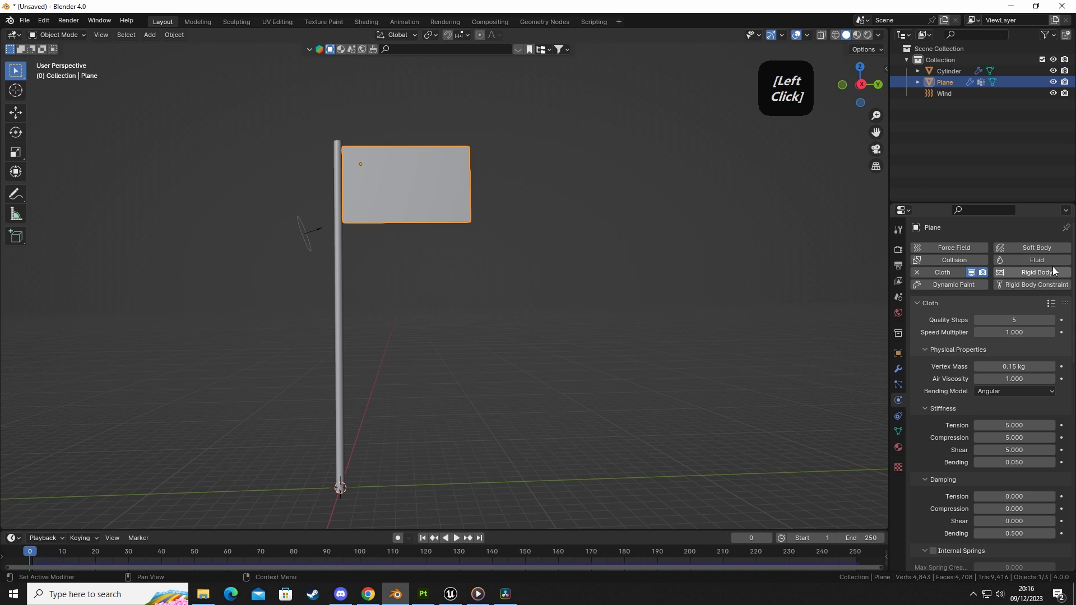
scroll(965, 398, "down", 15)
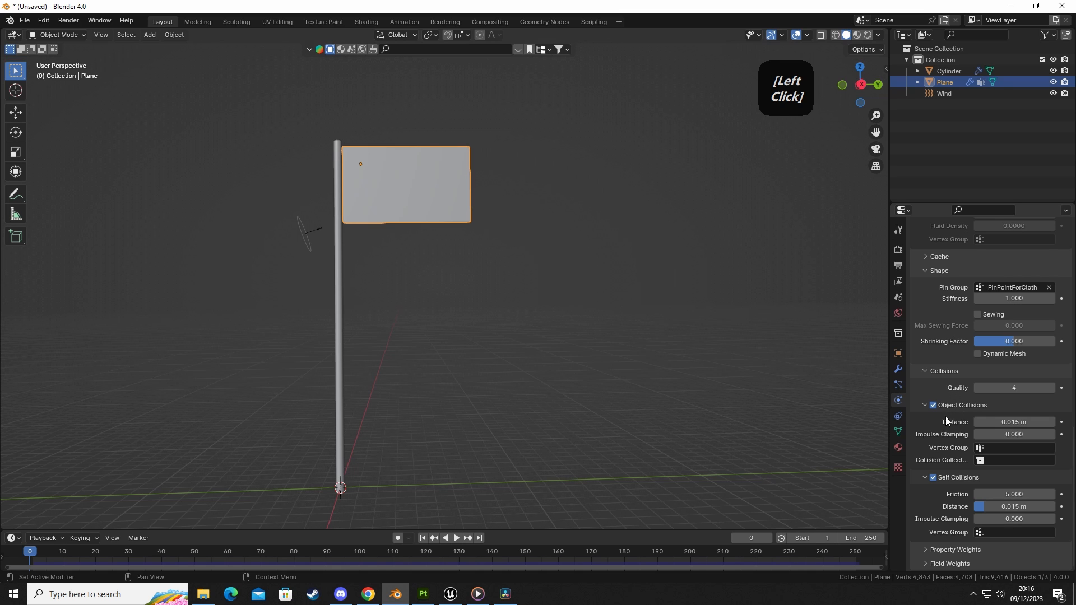
scroll(945, 400, "up", 6)
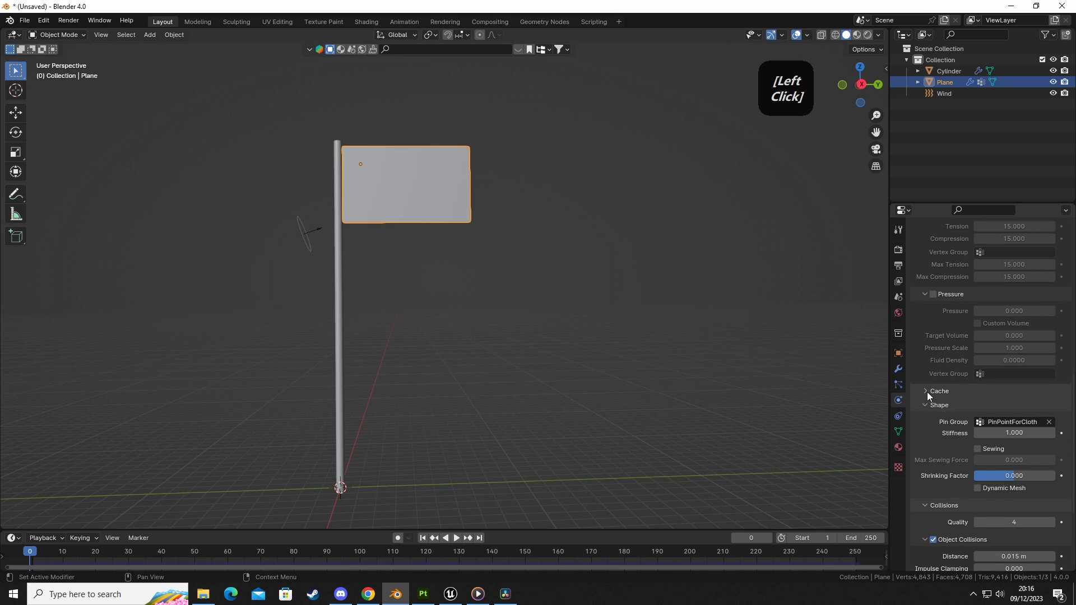
left_click(927, 392)
scroll(953, 454, "down", 1)
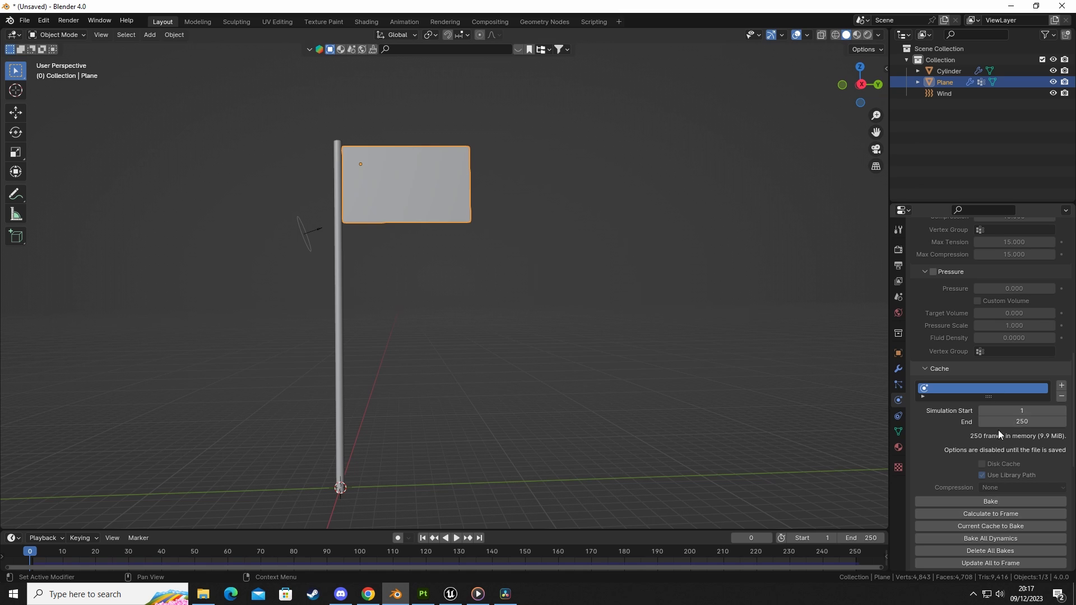
left_click(991, 502)
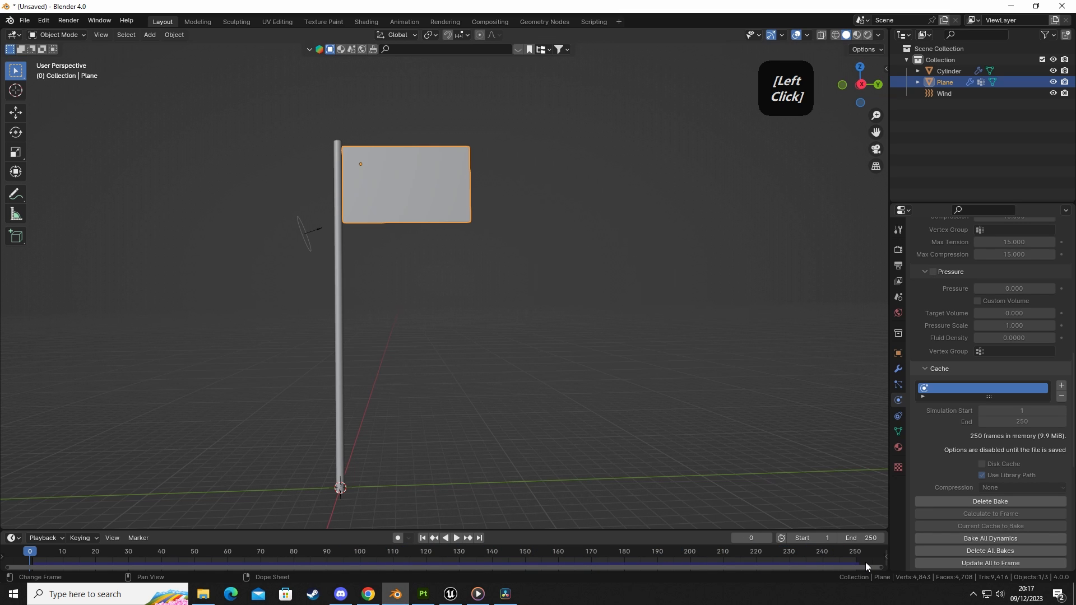
Step: Scrub the baked flag animation to frame 30 and back to frame 0
left_click_drag(50, 554, 128, 556)
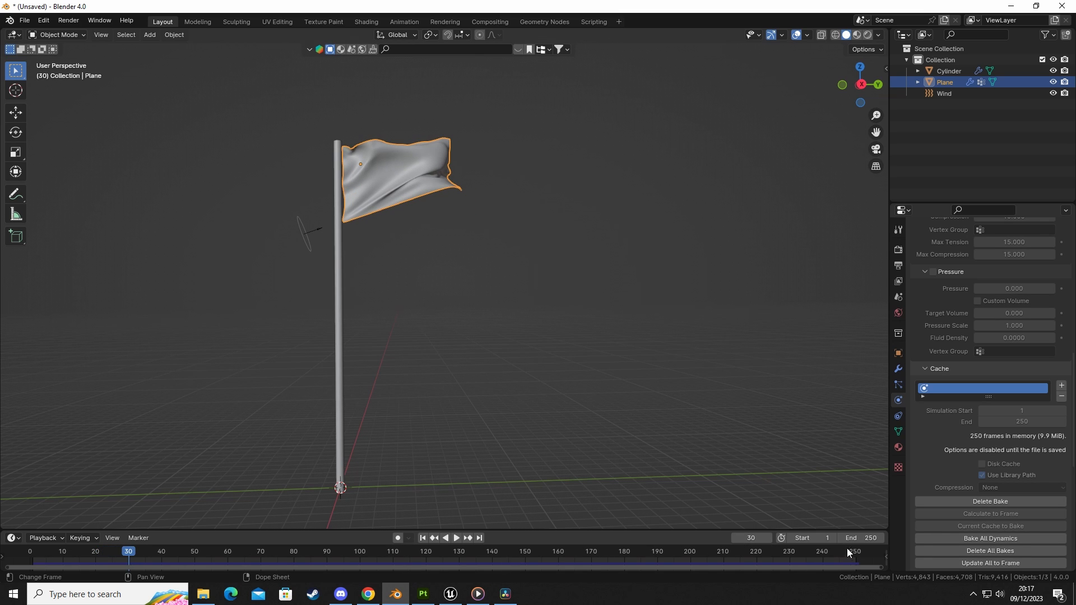
left_click_drag(129, 554, 26, 553)
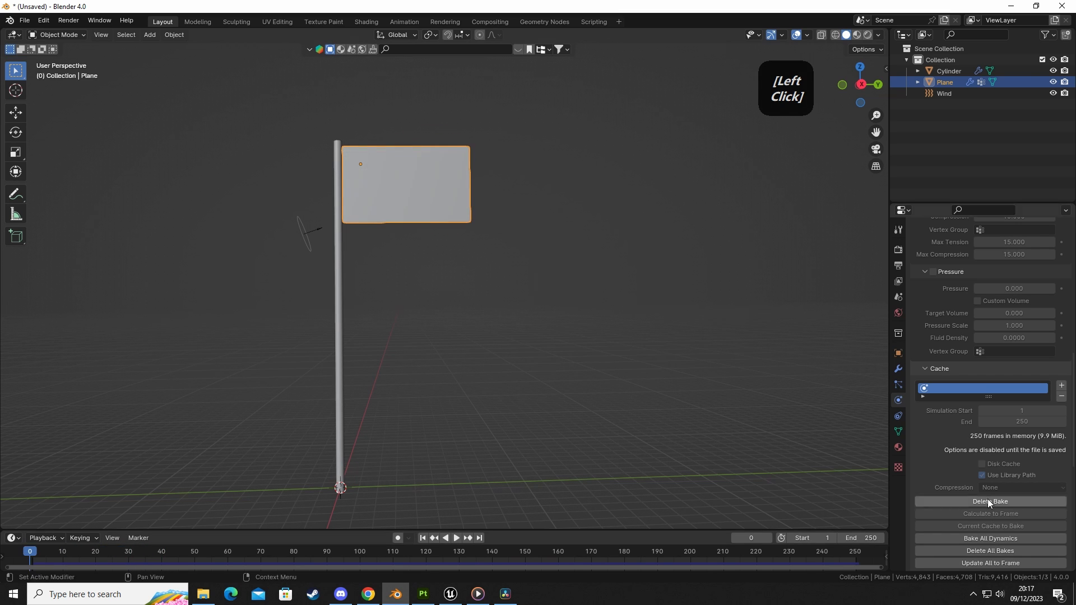
left_click(498, 348)
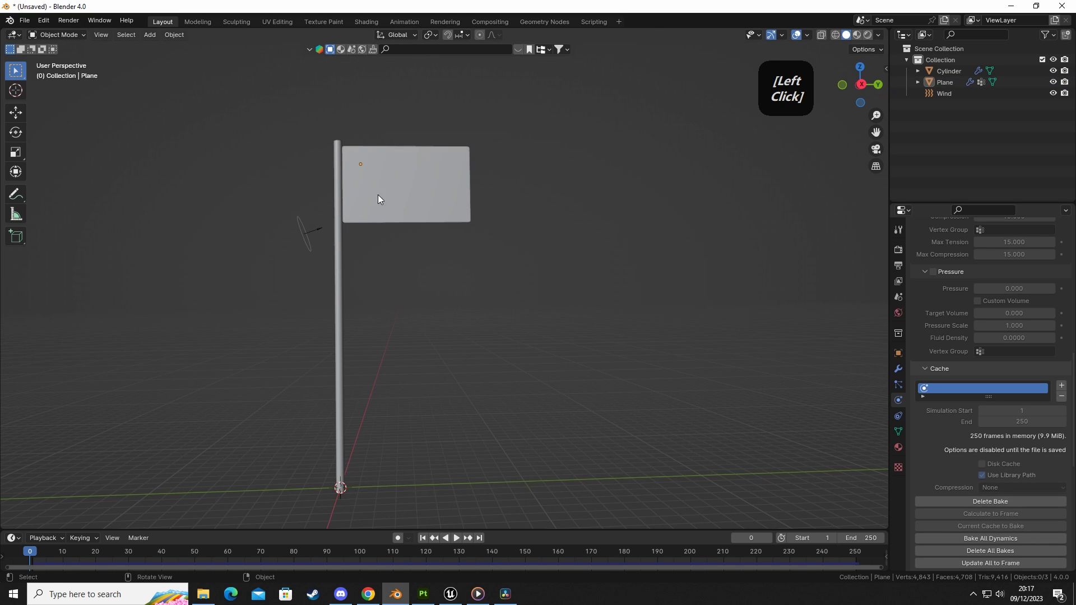
left_click(406, 185)
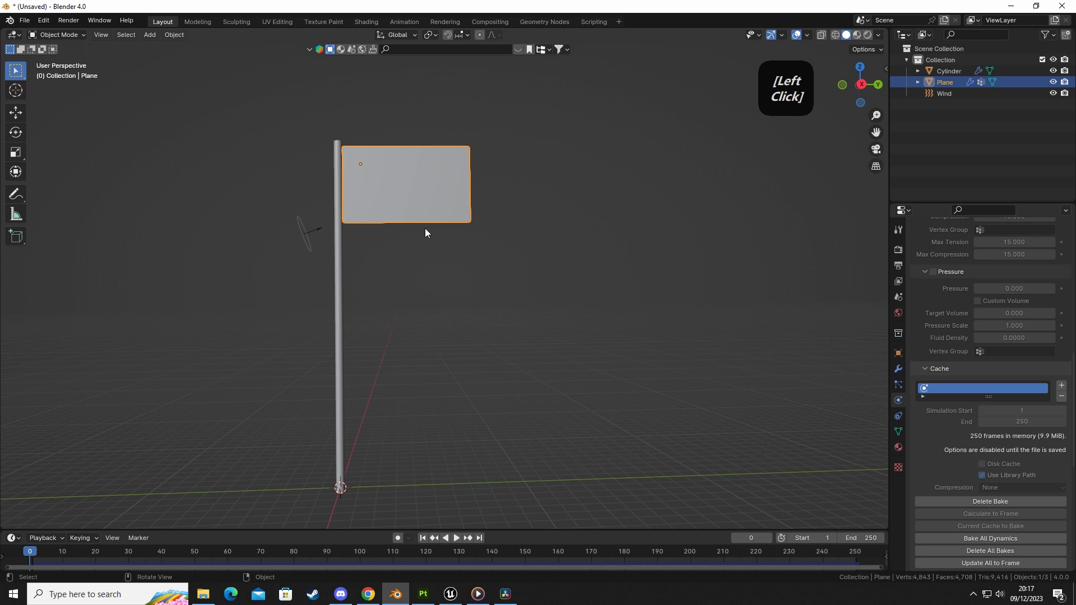
left_click(425, 228)
left_click(351, 198)
left_click(337, 190, "shift")
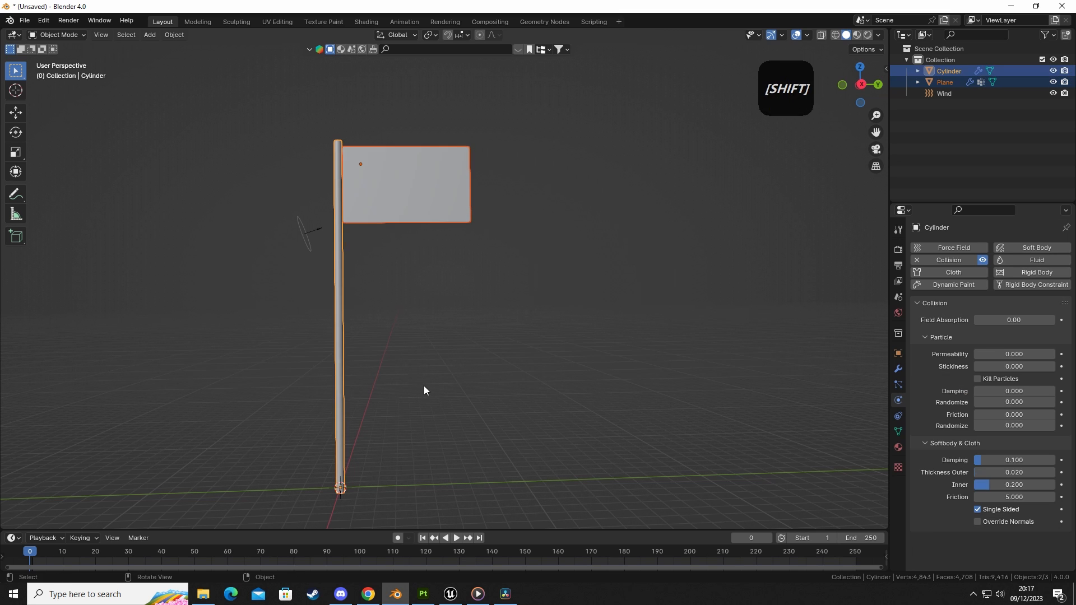
left_click(496, 319)
Step: Select the flag and the pole together, with the pole as the active object
left_click(400, 198)
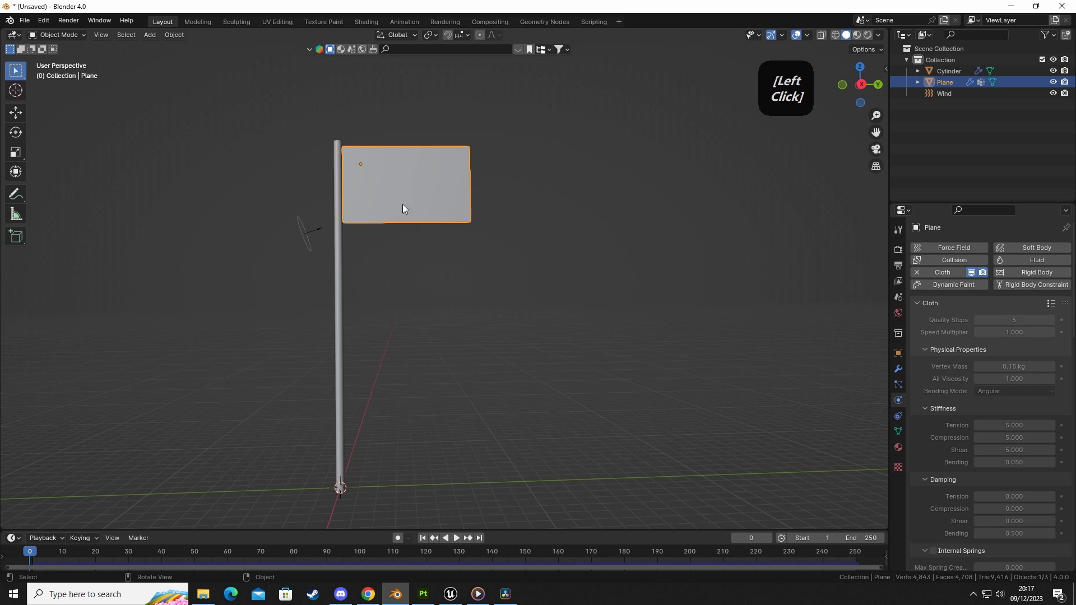
left_click(337, 175, "shift")
left_click(395, 188, "shift")
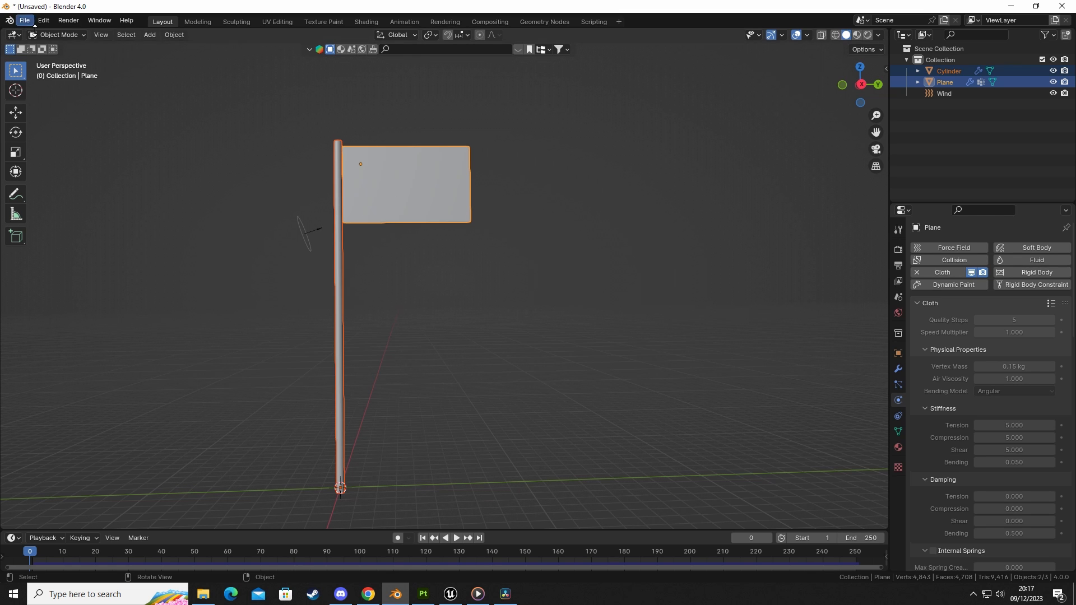
left_click(435, 188)
left_click(338, 320, "shift")
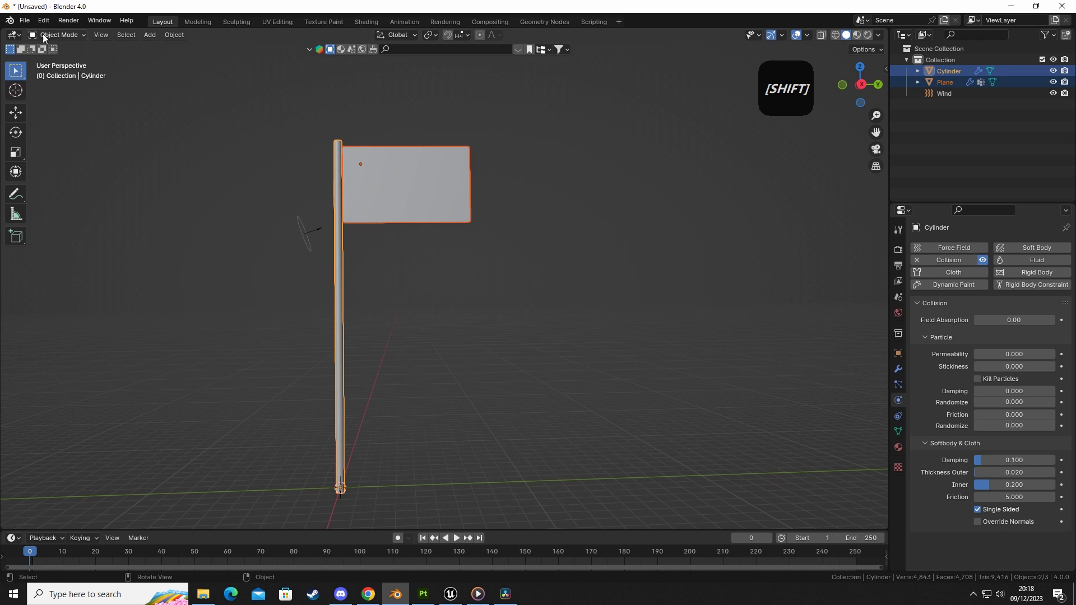
Step: Start an Alembic (.abc) export of the flag and pole and set the start frame to 30
left_click(22, 23)
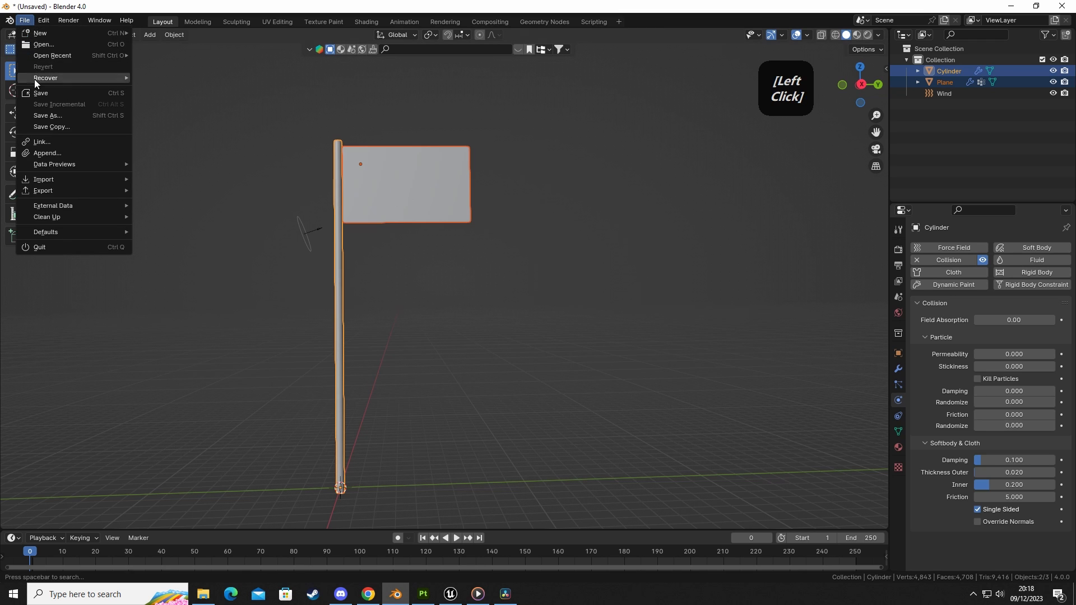
mouse_move(51, 193)
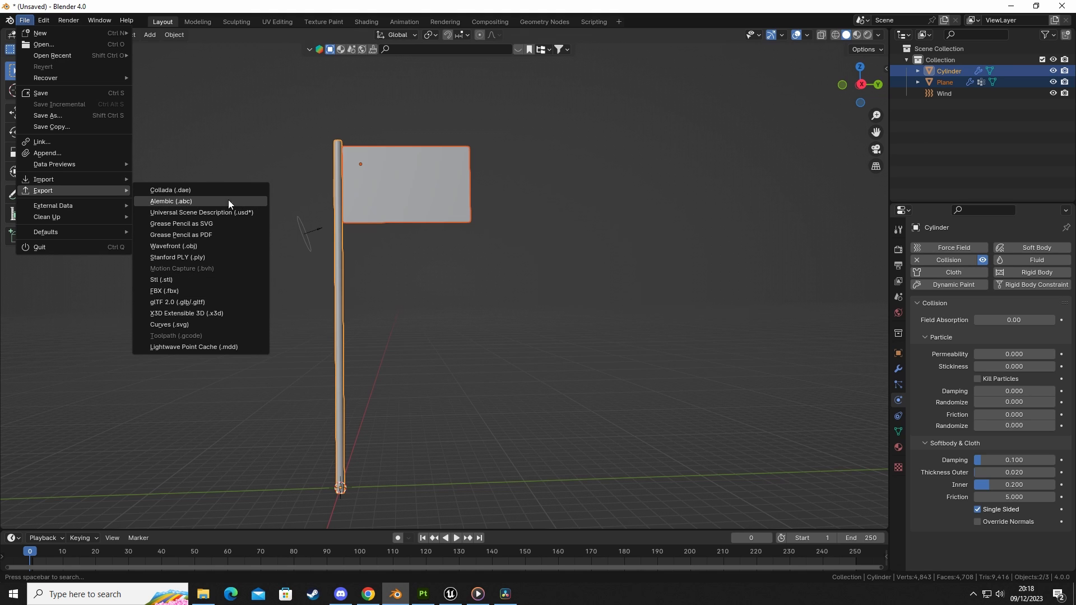
left_click(190, 201)
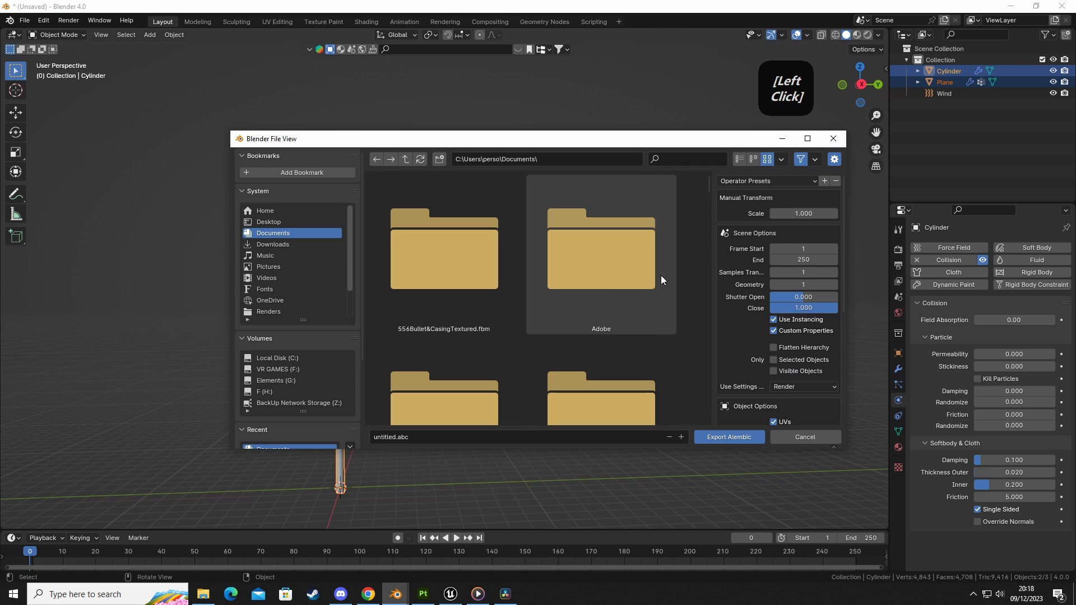
left_click_drag(650, 144, 368, 159)
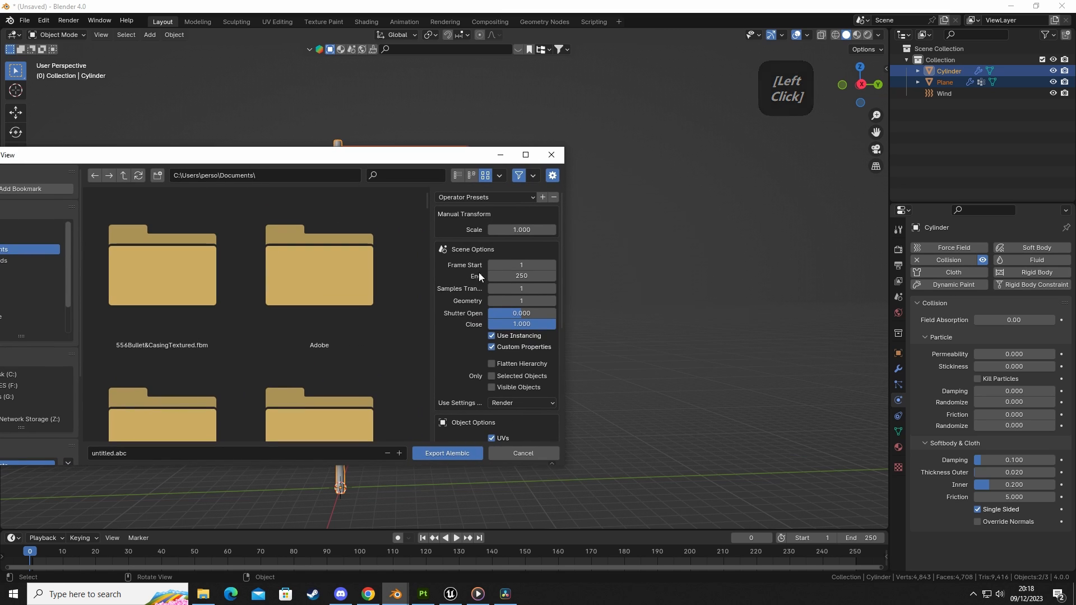
left_click(523, 265)
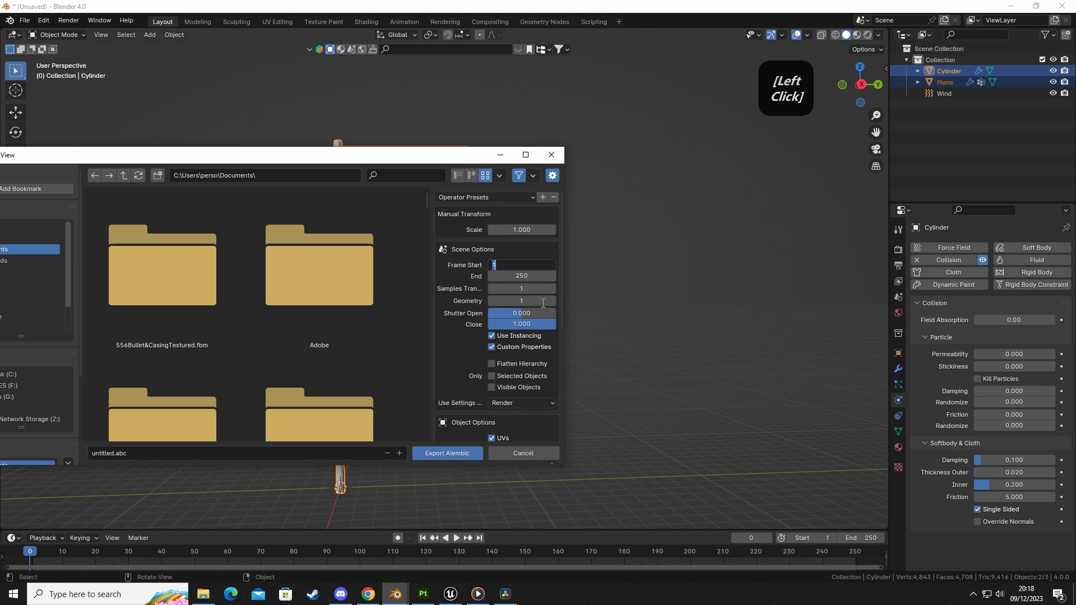
type("30")
key("Return")
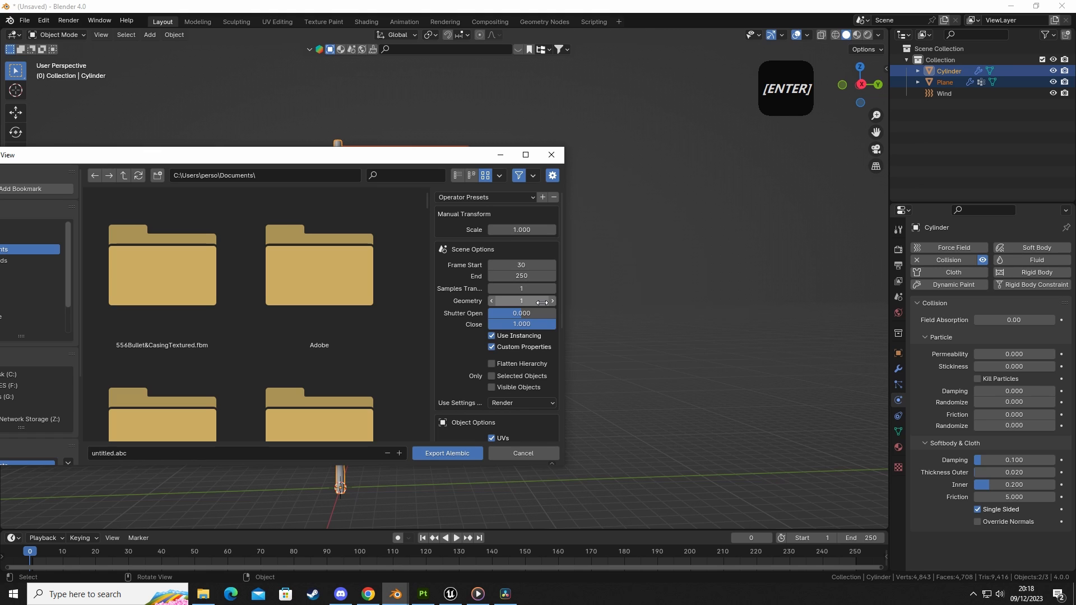
Step: Review the Alembic export's end frame, scene, object and particle options and the pole's modifiers
left_click(530, 276)
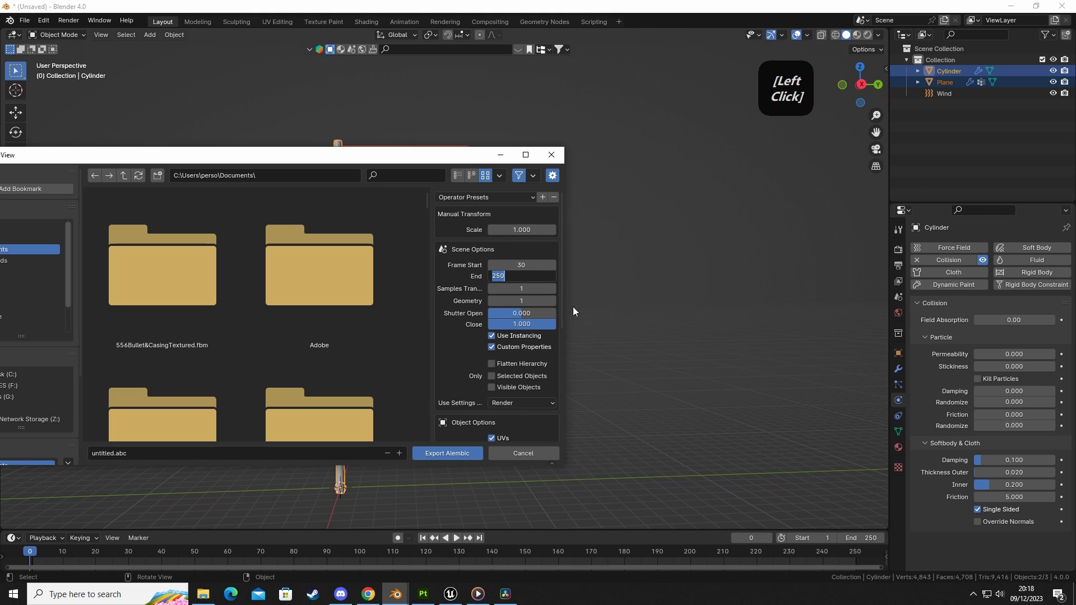
left_click(458, 348)
scroll(460, 345, "down", 6)
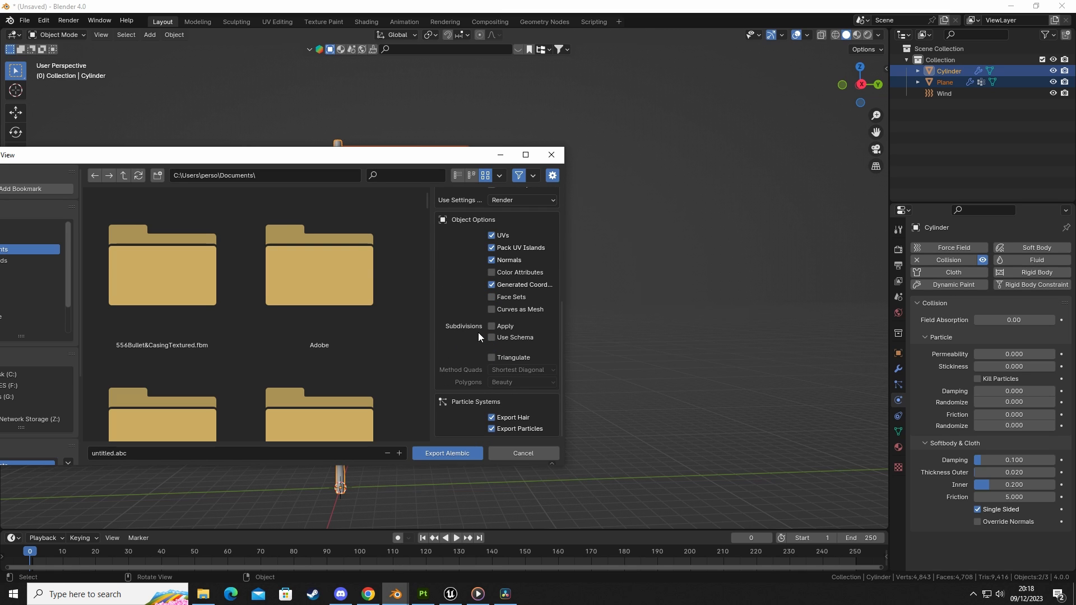
left_click(898, 369)
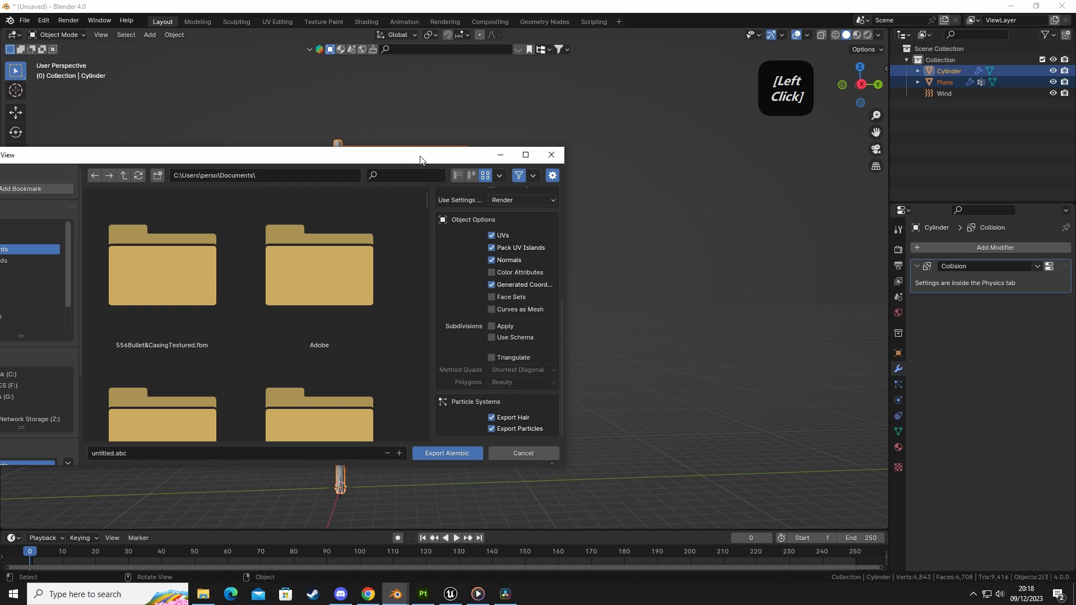
left_click_drag(420, 158, 593, 237)
mouse_move(33, 562)
left_mouse_down()
mouse_move(356, 564)
mouse_move(28, 571)
left_mouse_up()
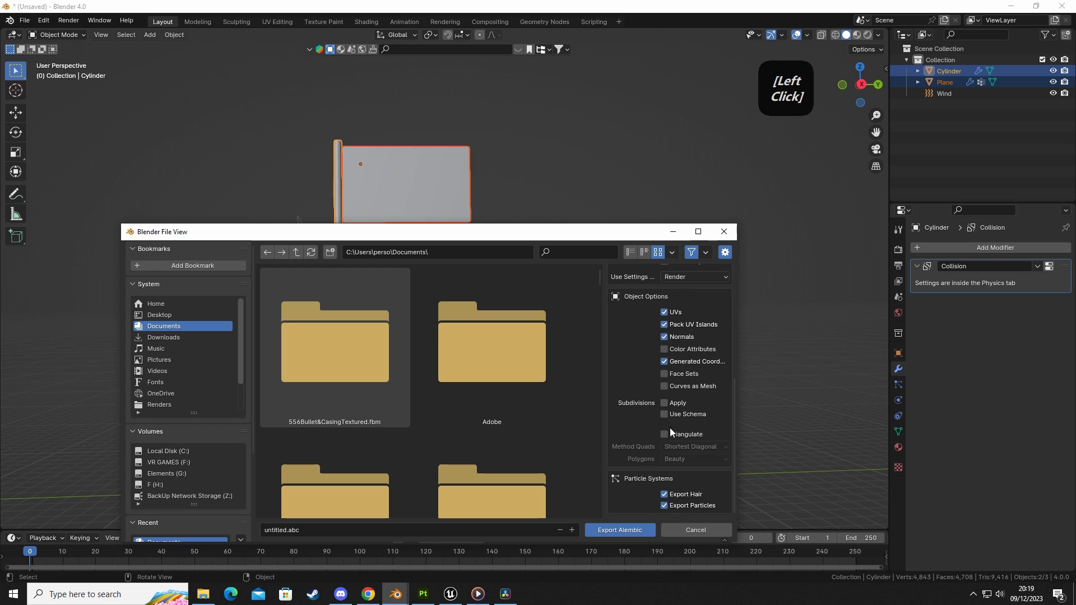
scroll(670, 428, "up", 8)
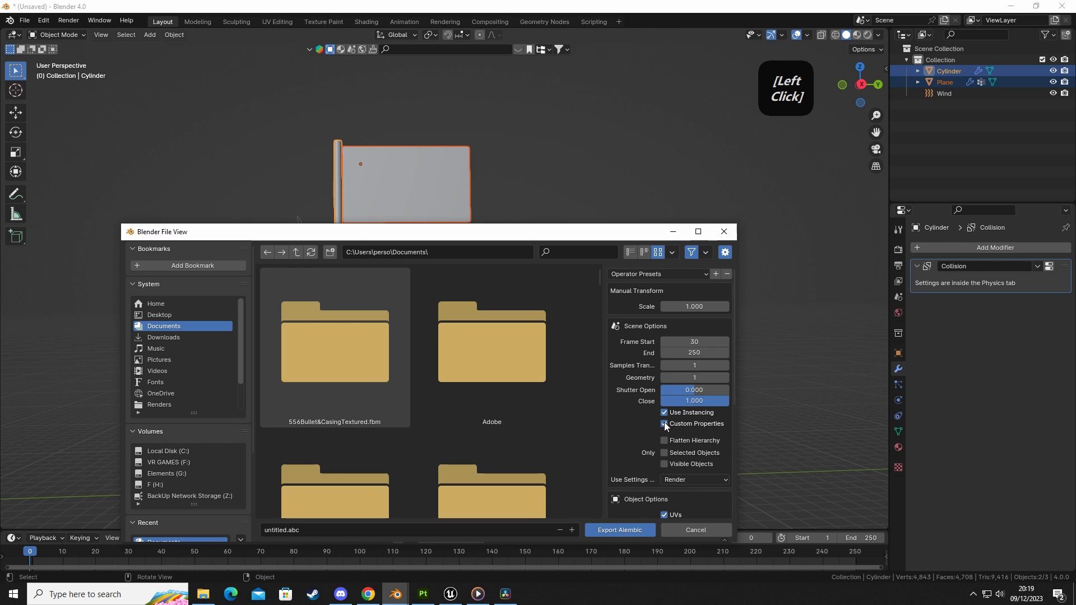
Step: Name the Alembic file TutorialFlagPhysicsV2 and export it to the Documents folder
left_click(311, 531)
type("TutorialFlag")
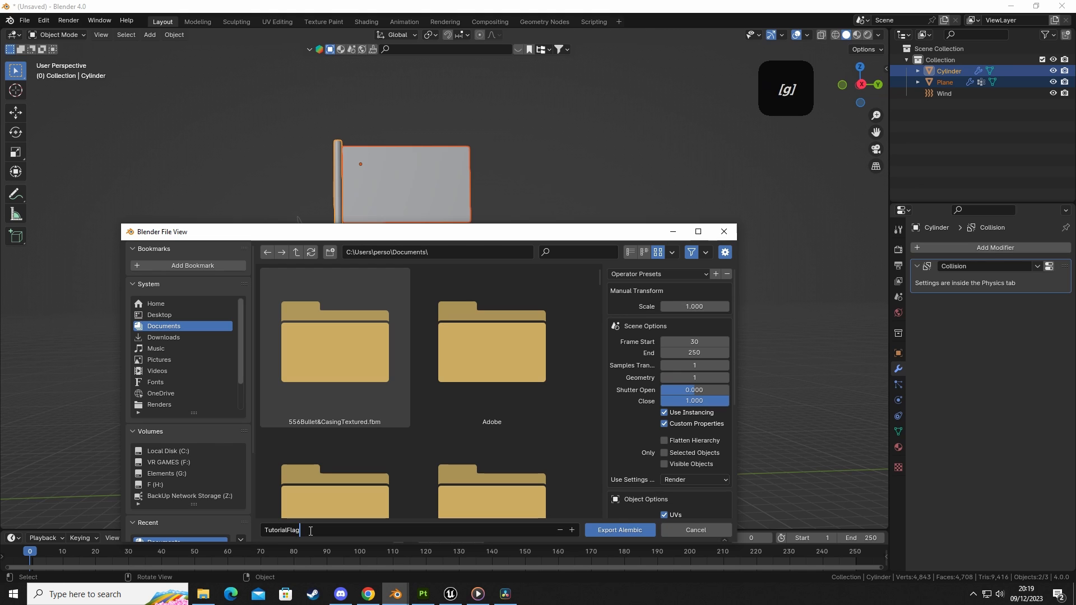
type("PhysicsV2")
left_click(604, 529)
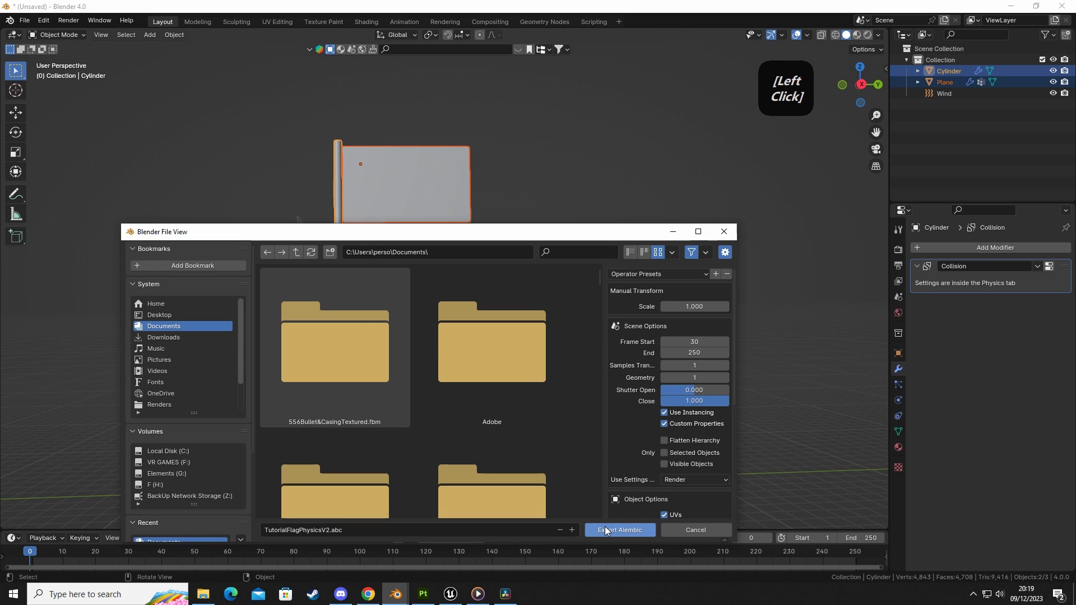
left_click(604, 526)
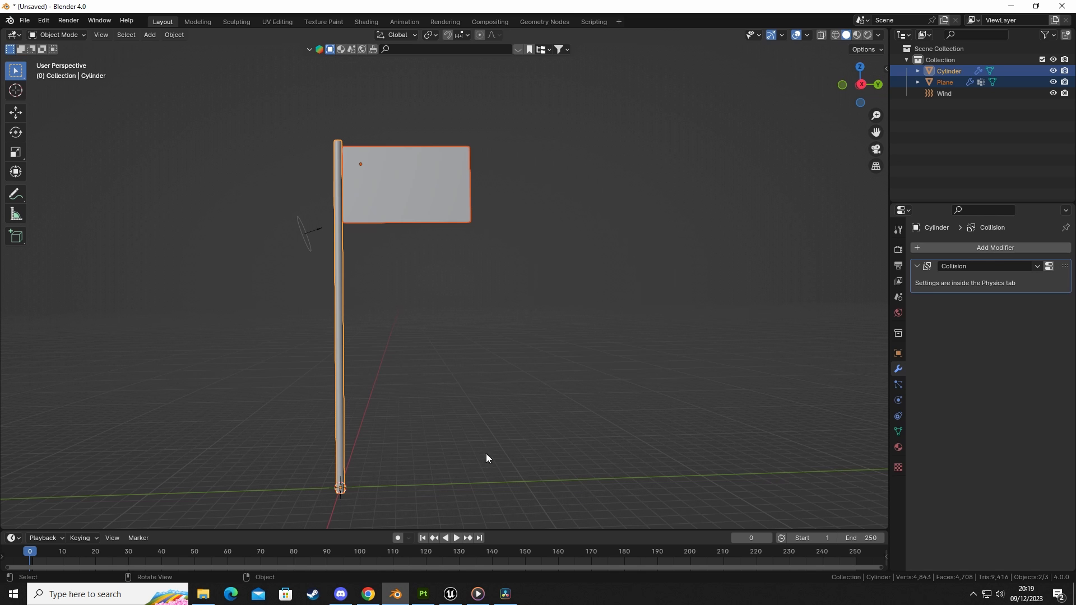
Step: Switch to Unreal Engine and show the empty NewFolder under Tutorials/ClothTests in the content drawer
left_click(456, 598)
right_click_drag(483, 433, 471, 428)
key("d")
key("ctrl+space")
left_click(313, 497)
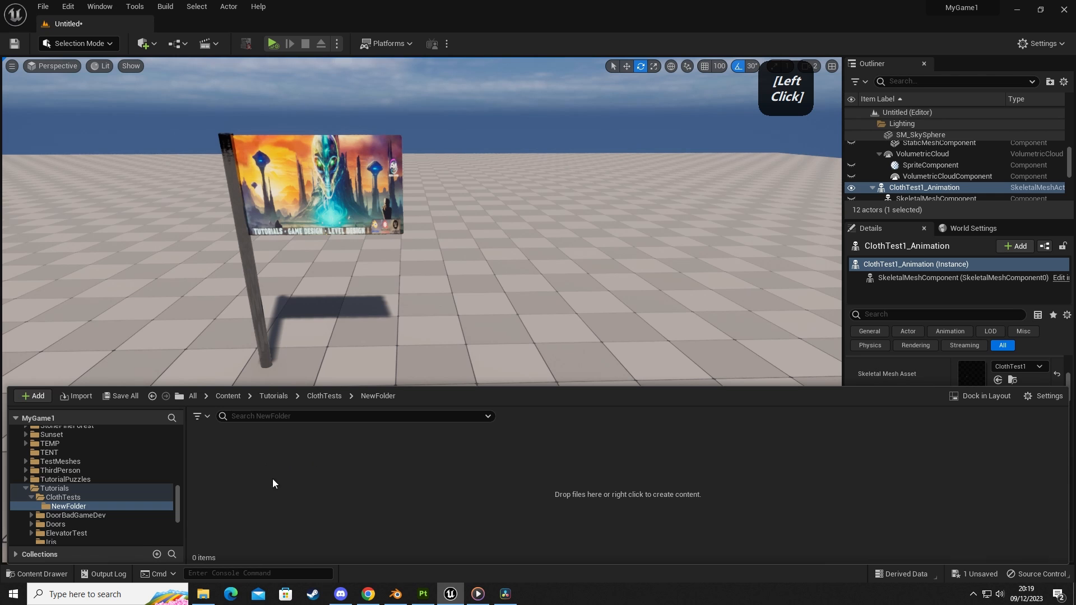
left_click(472, 334)
right_click_drag(458, 320, 459, 335)
key("g")
key("ctrl+space")
left_click(320, 502)
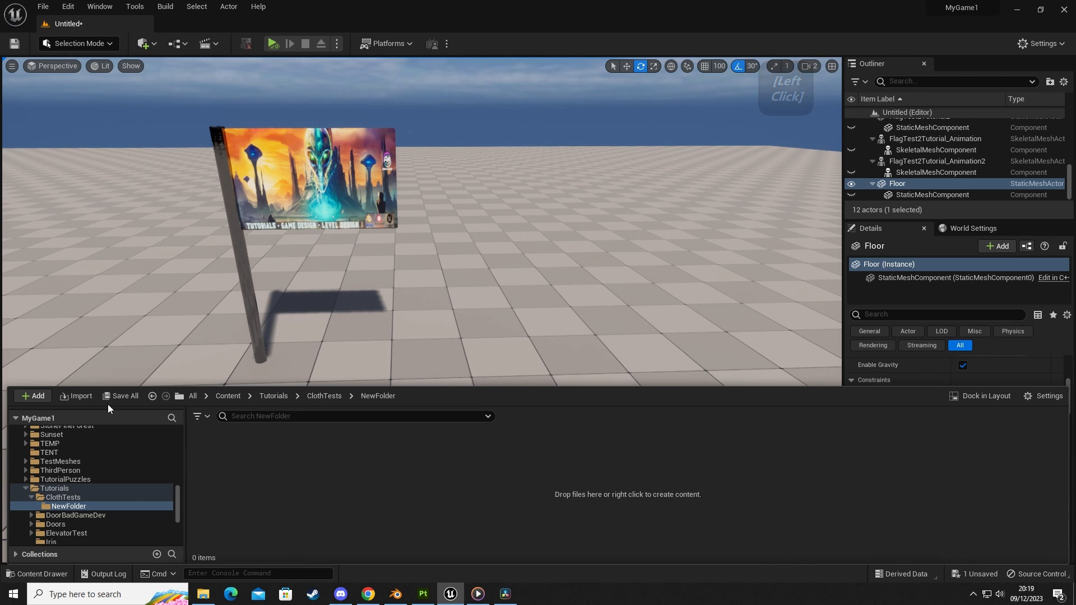
Step: Import TutorialFlagPhysicsV2.abc from Documents as Skeletal, with the Cylinder and Plane tracks and frames 0 to 250
left_click(311, 479)
left_click(79, 397)
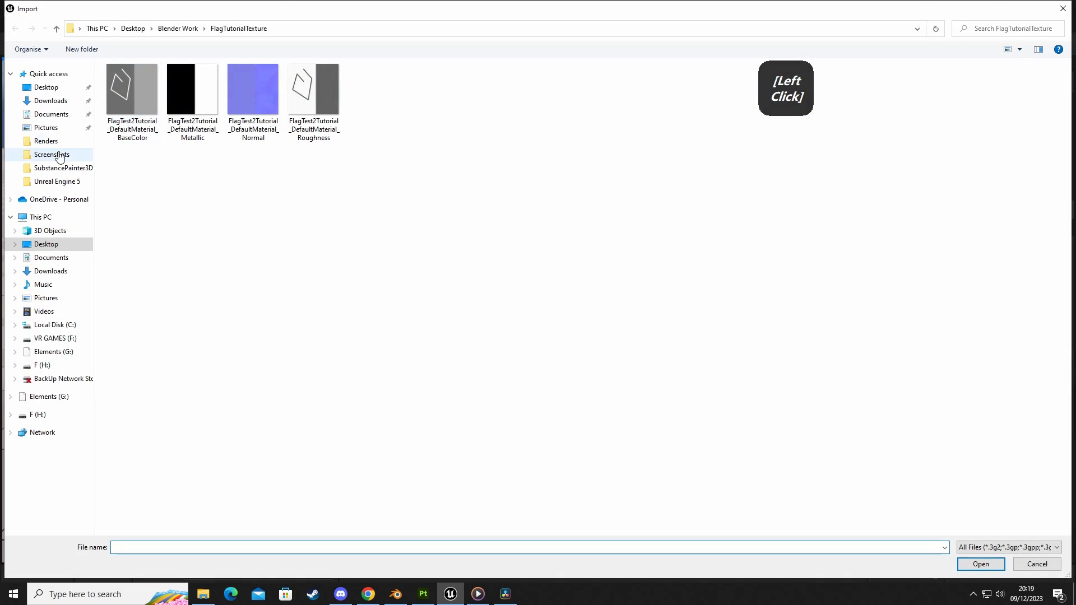
left_click(51, 114)
left_click(131, 126)
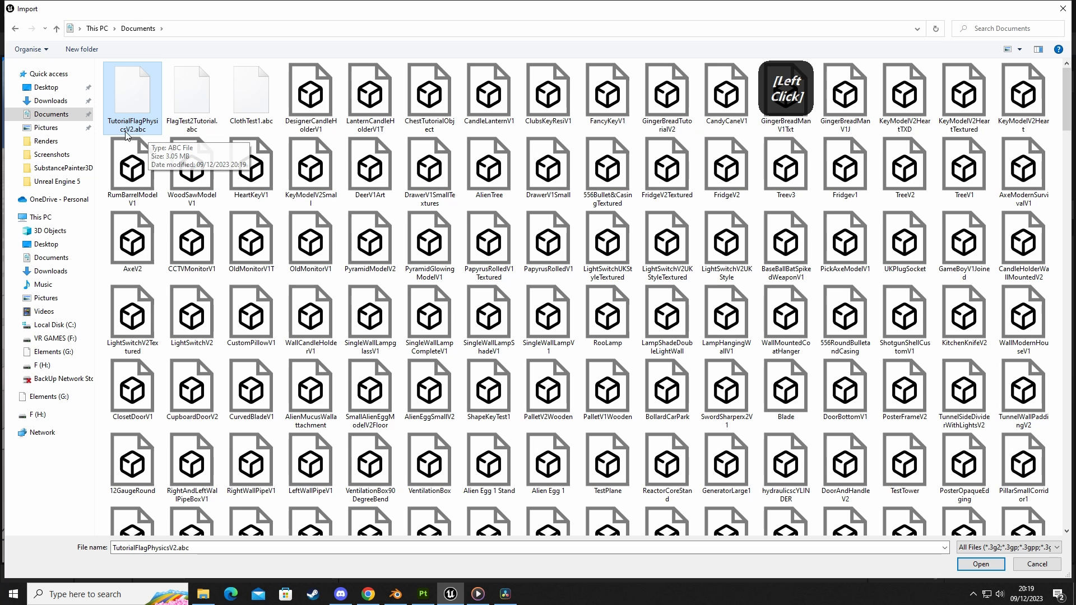
left_click(981, 564)
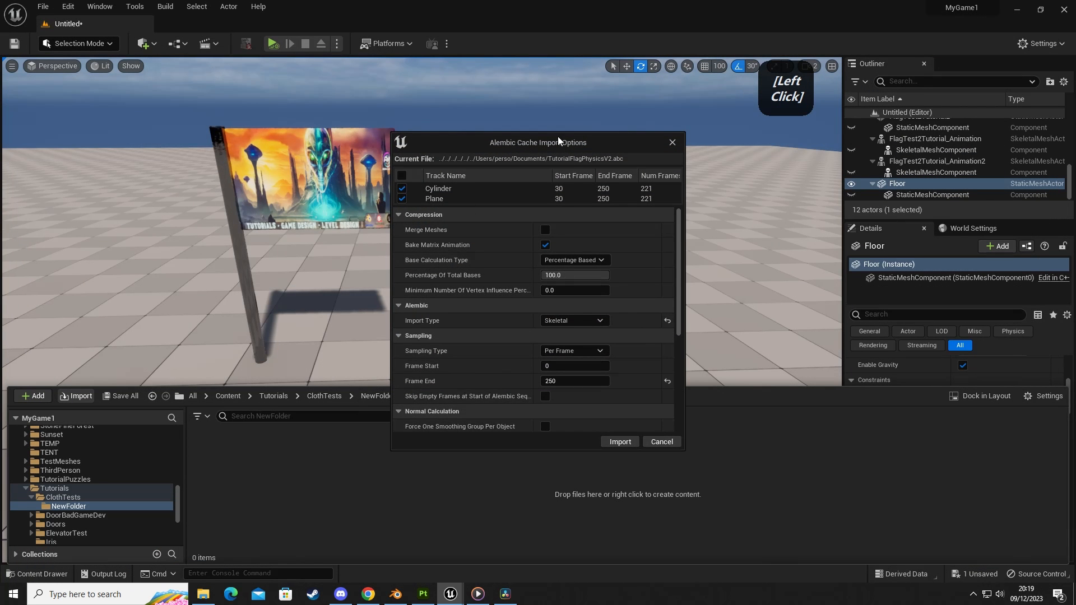
left_click_drag(558, 137, 334, 174)
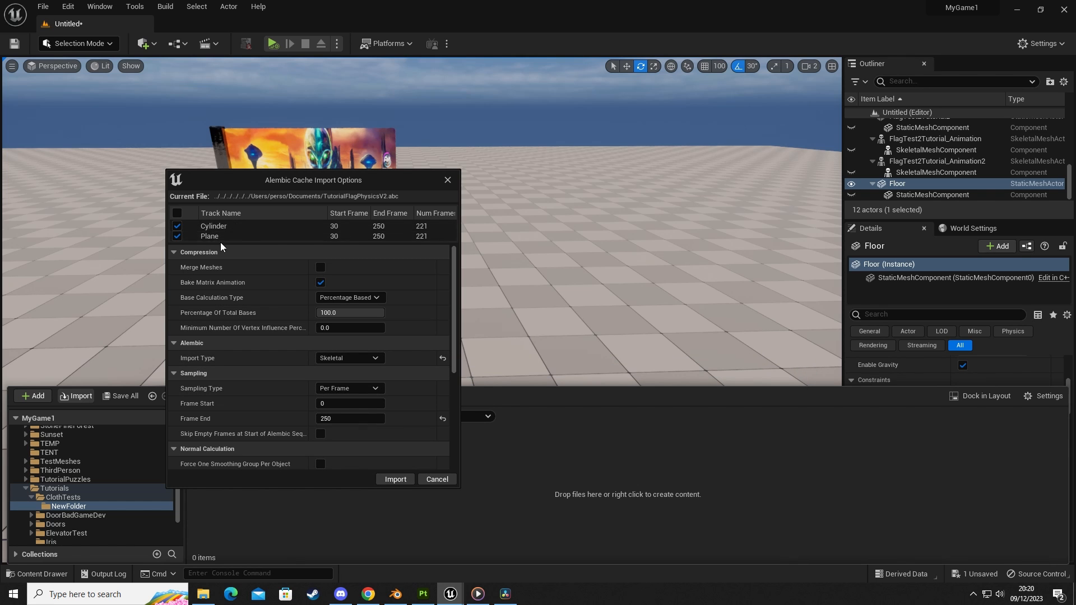
left_click(394, 480)
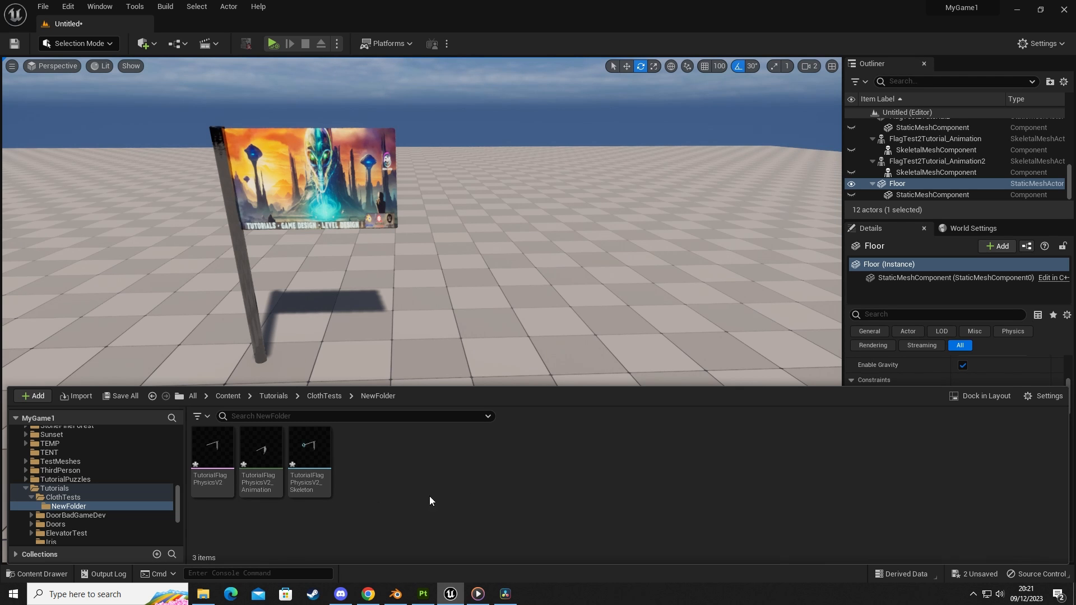
Step: Place the TutorialFlagPhysicsV2_Animation asset on the floor beside the existing textured flag
left_click(393, 503)
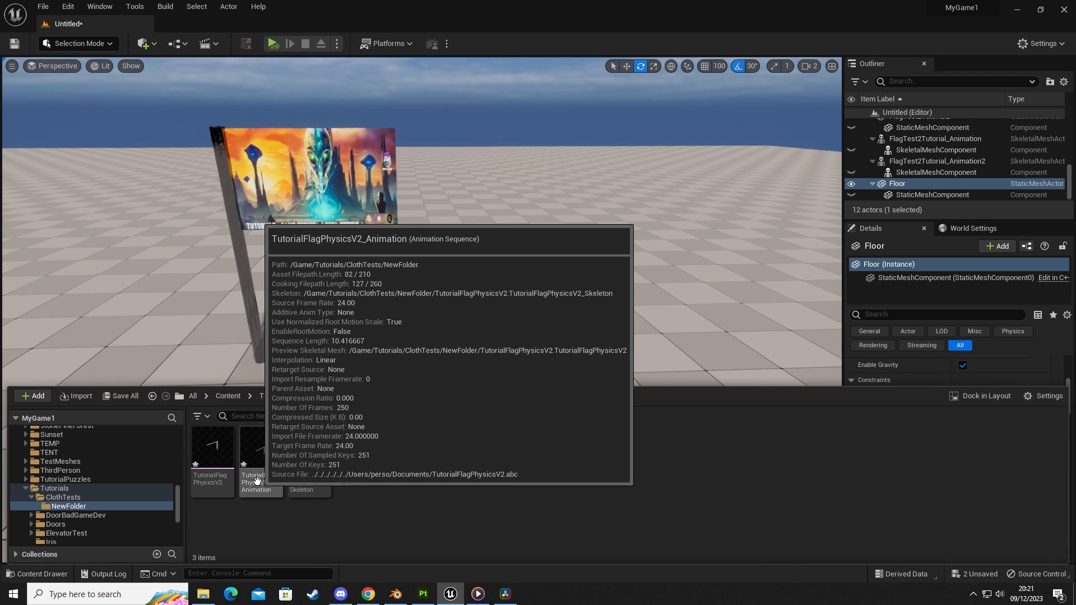
left_click_drag(257, 481, 513, 377)
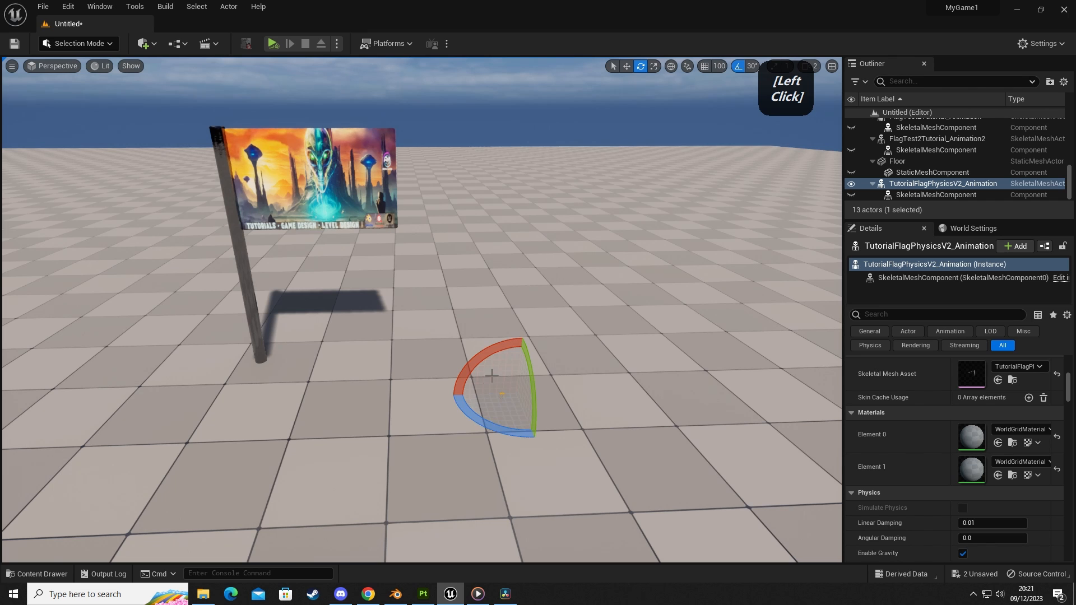
left_click(394, 596)
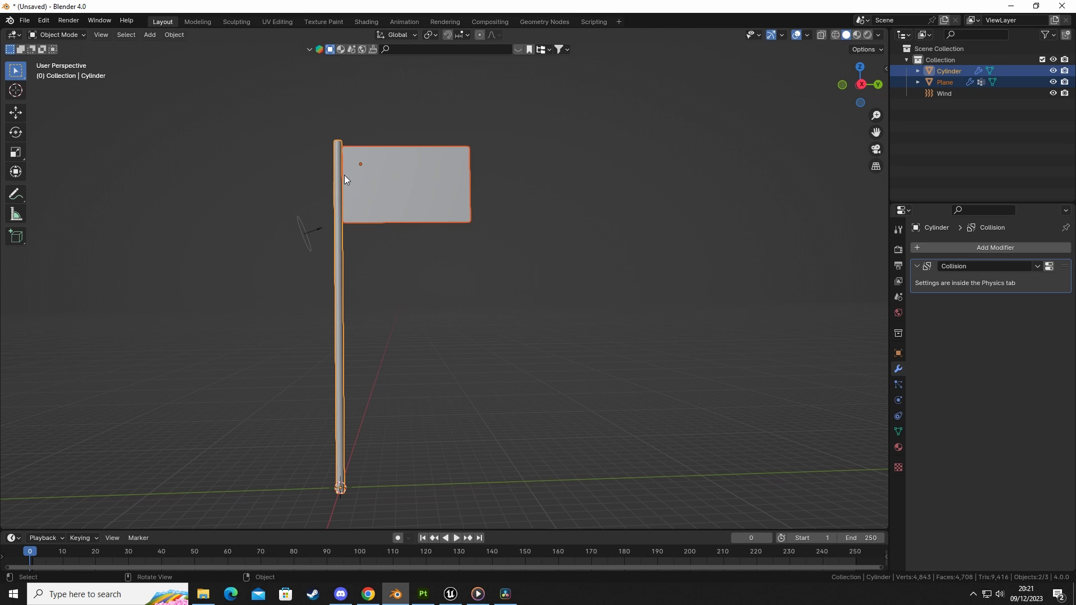
left_click(451, 595)
Step: Scale up the placed flag uniformly and rotate it so the pole stands upright with the cloth facing the view
key("r")
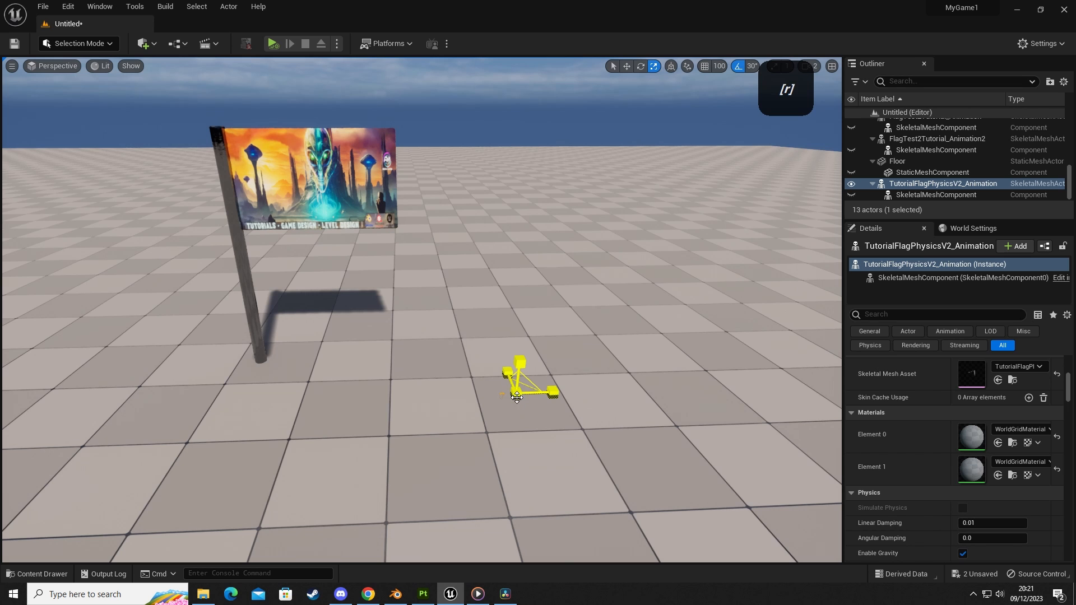
left_click_drag(517, 395, 579, 366)
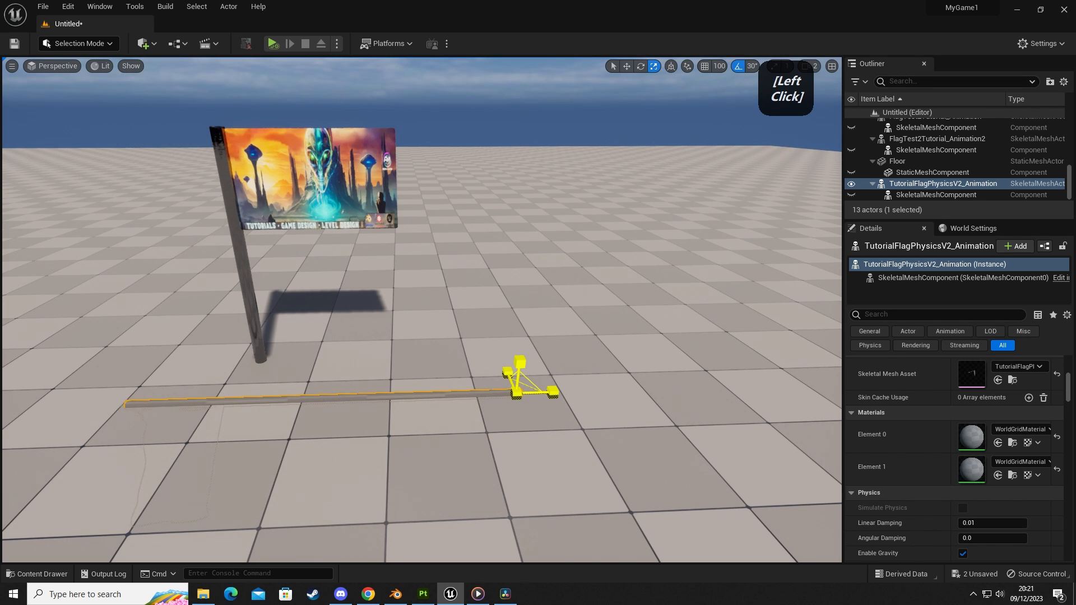
key("e")
left_click_drag(485, 355, 483, 387)
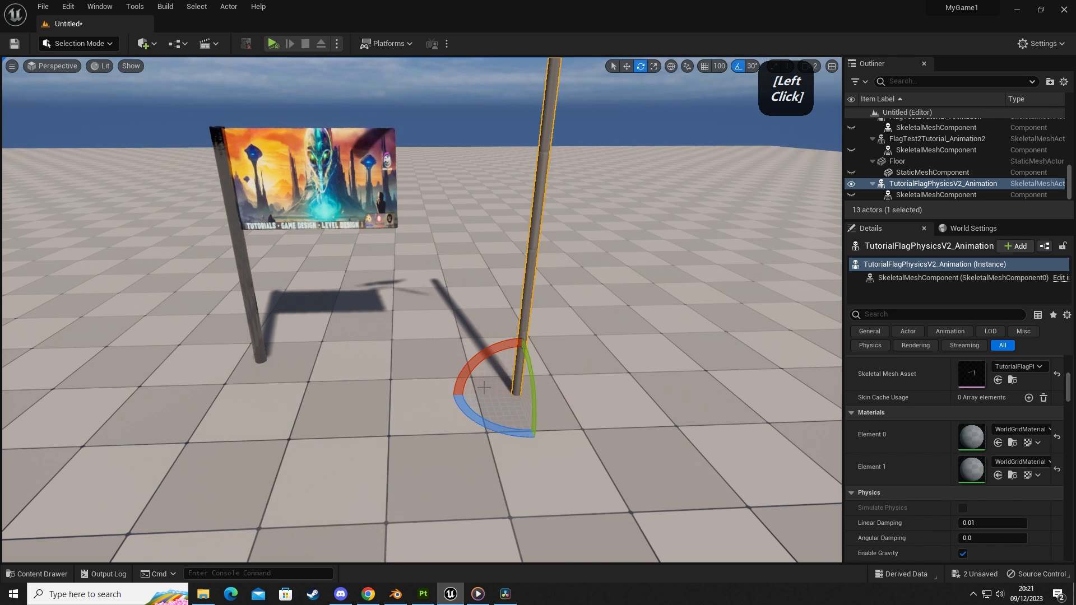
mouse_move(462, 424)
left_mouse_down()
mouse_move(525, 429)
mouse_move(471, 424)
left_mouse_up()
key("s")
right_click_drag(471, 424, 482, 359)
key("g")
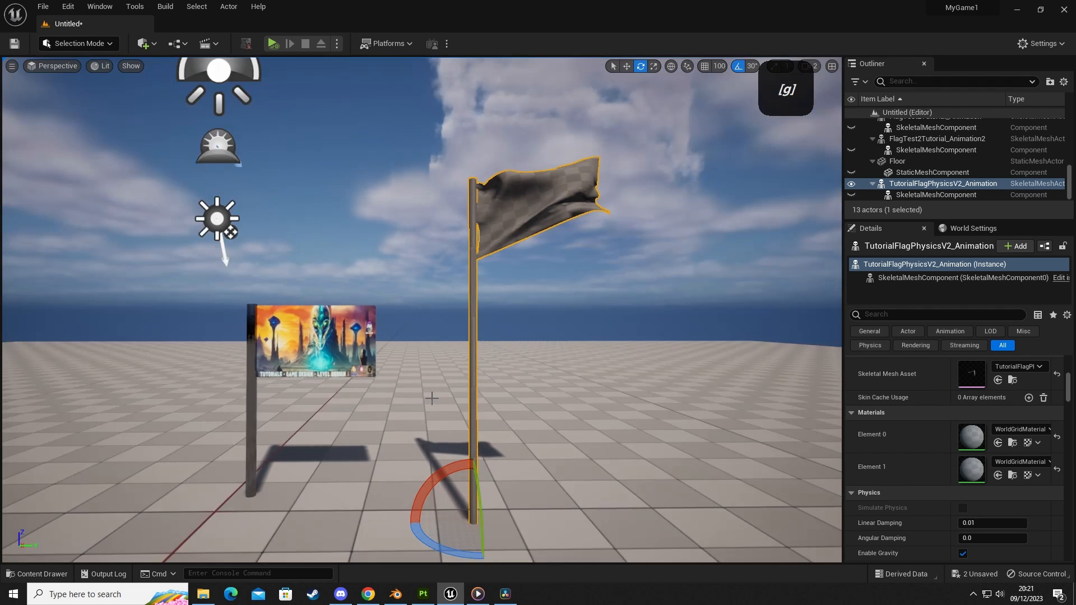
Step: Inspect the imported flag's cloth and its attachment to the pole, both up close and from a distance
key("g")
right_click_drag(472, 424, 527, 434)
key("a")
right_click_drag(530, 186, 485, 213)
right_click_drag(406, 278, 362, 272)
key("w")
key("s")
key("s")
key("a")
key("w")
key("s")
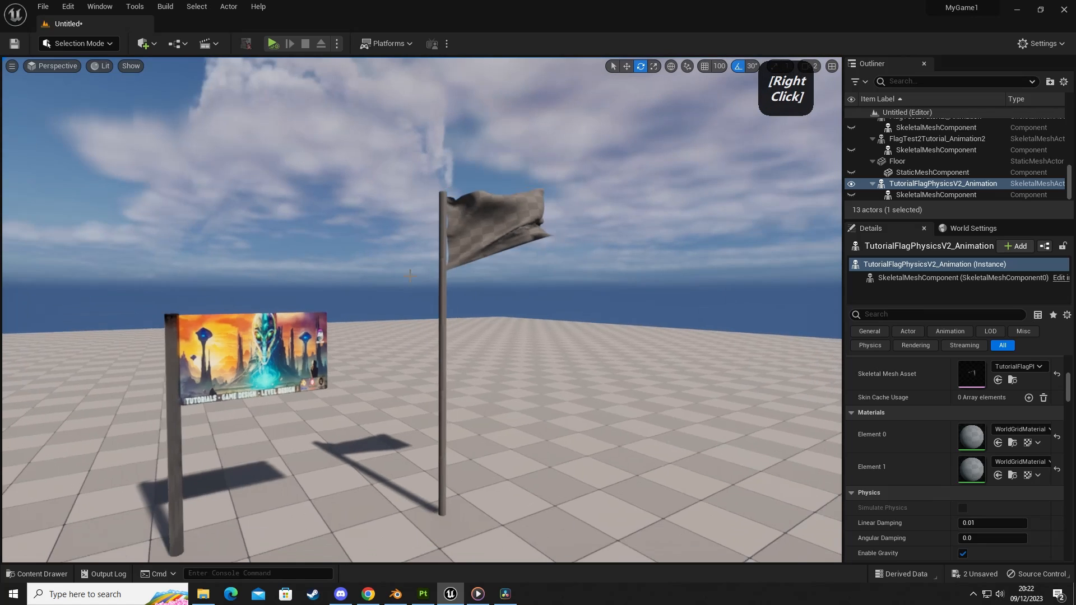
right_click_drag(413, 221, 415, 201)
key("w")
right_click_drag(413, 342, 413, 342)
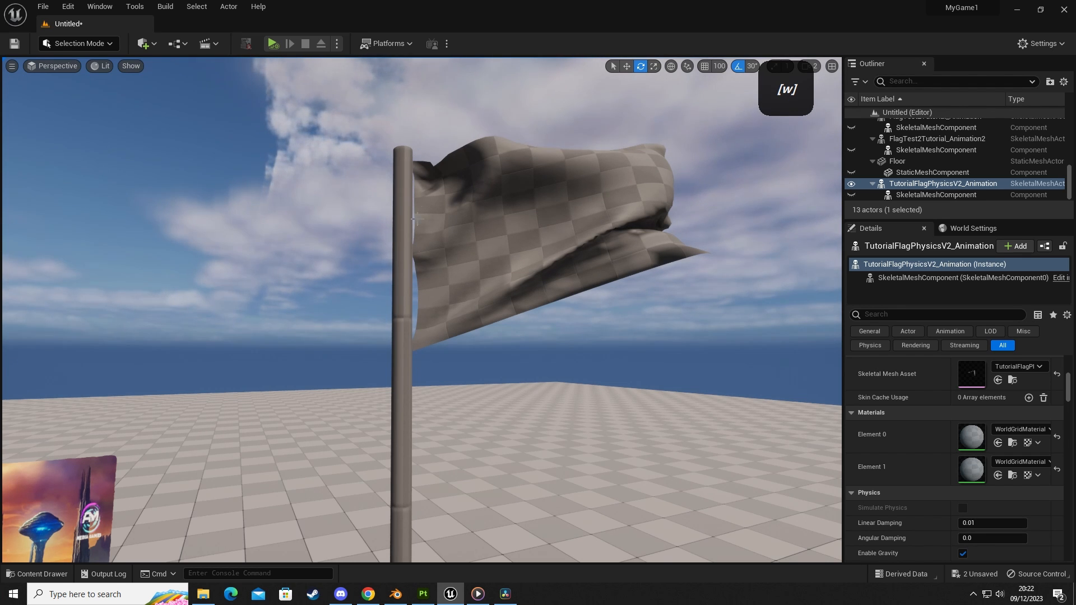
right_click_drag(409, 374, 416, 404)
key("s")
right_click_drag(421, 241, 413, 241)
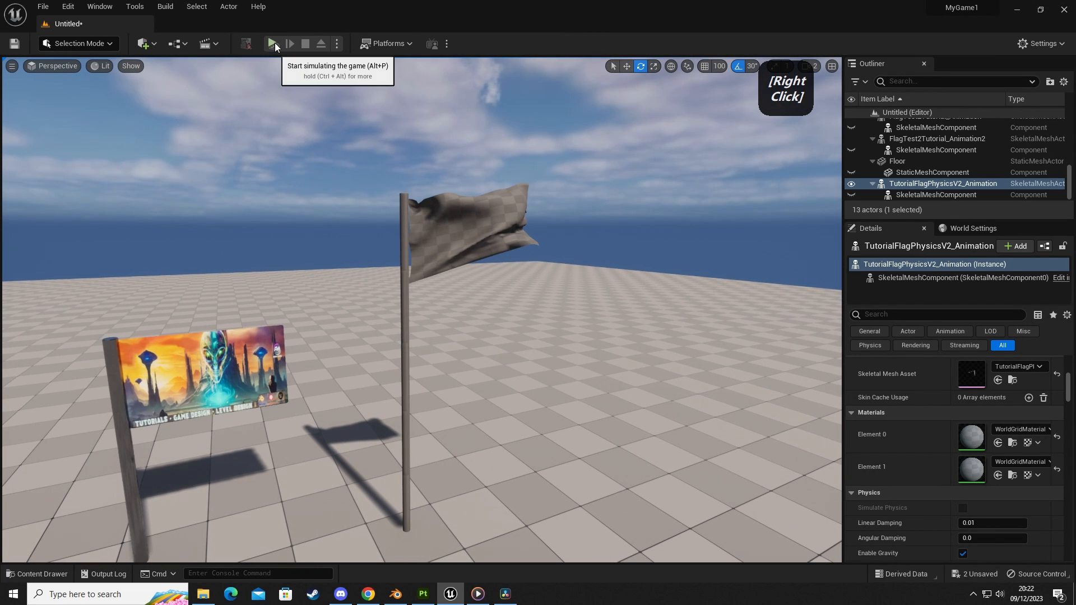
Step: Simulate the level and examine the waving motion of the new flag and the textured flag from several distances
left_click(273, 44)
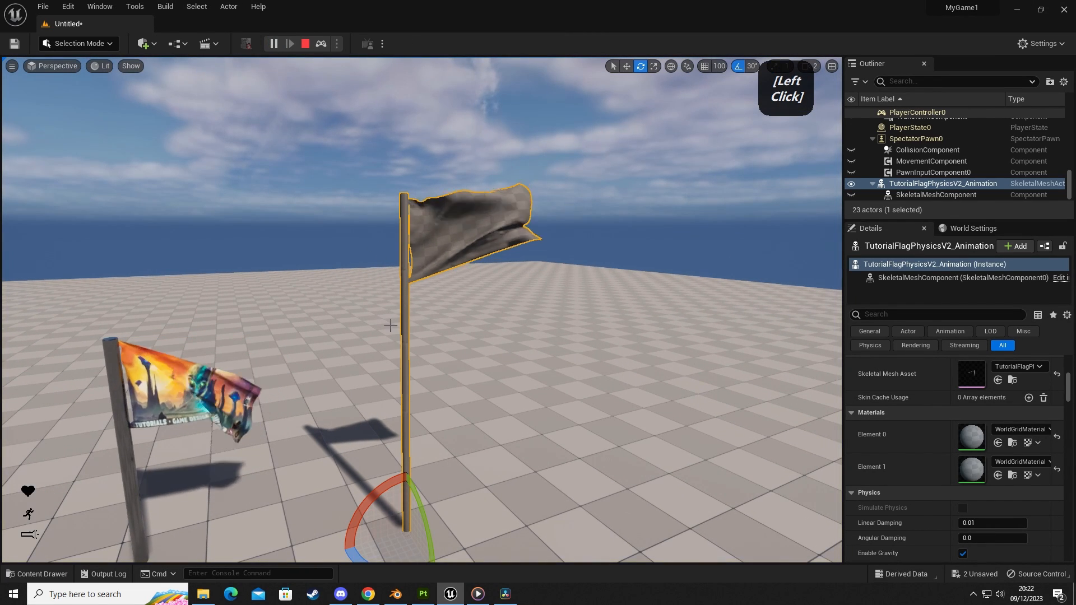
right_click_drag(424, 342, 422, 315)
key("g")
key("w")
key("s")
middle_click_drag(422, 315, 422, 335)
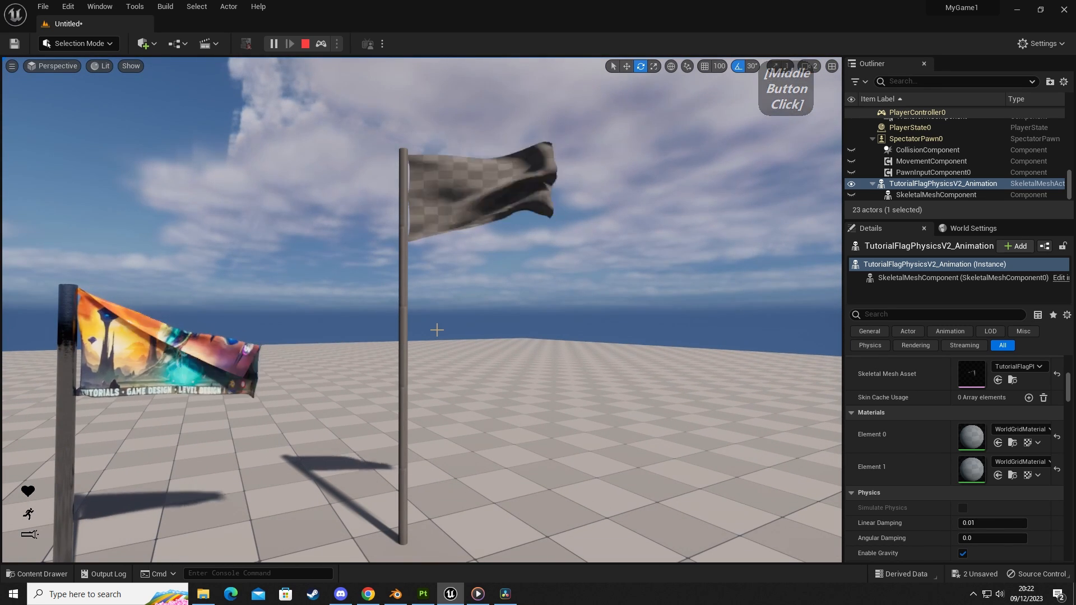
key("s")
right_click_drag(411, 204, 415, 203)
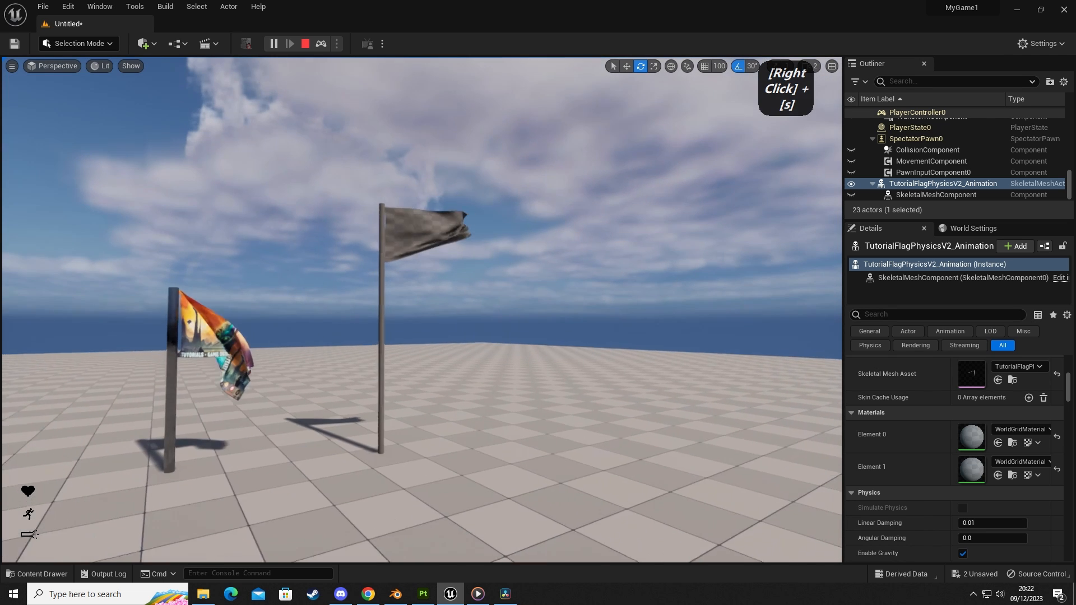
middle_click_drag(415, 204, 471, 231)
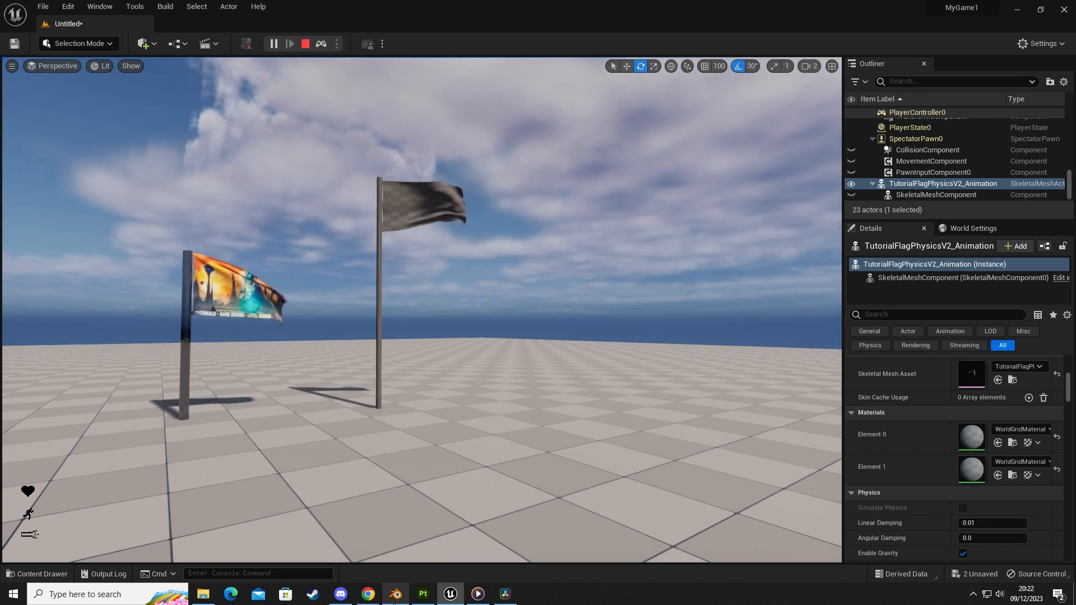
left_click(395, 593)
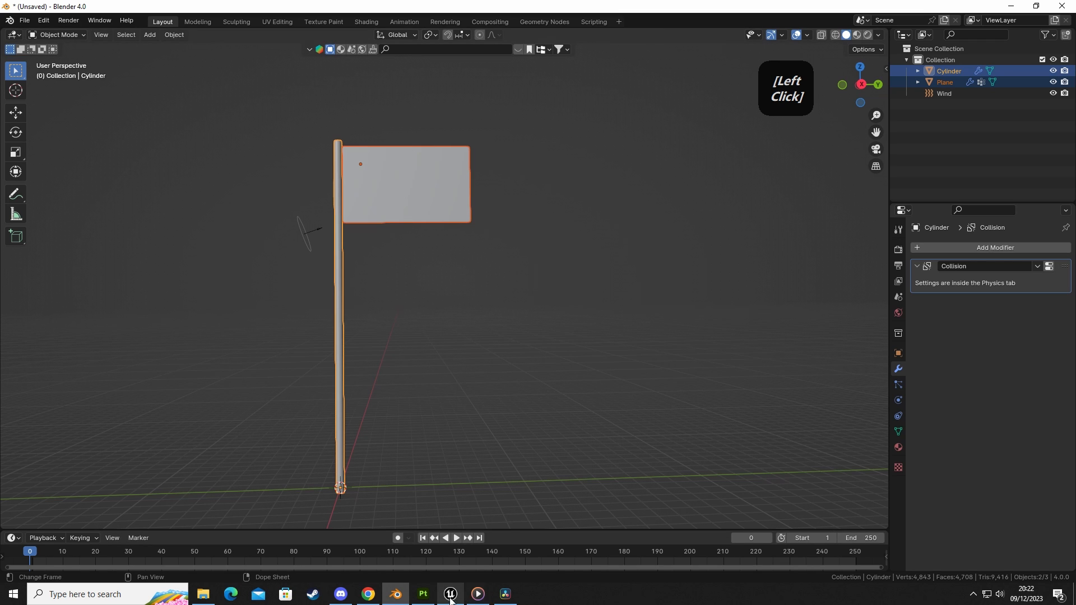
mouse_move(454, 598)
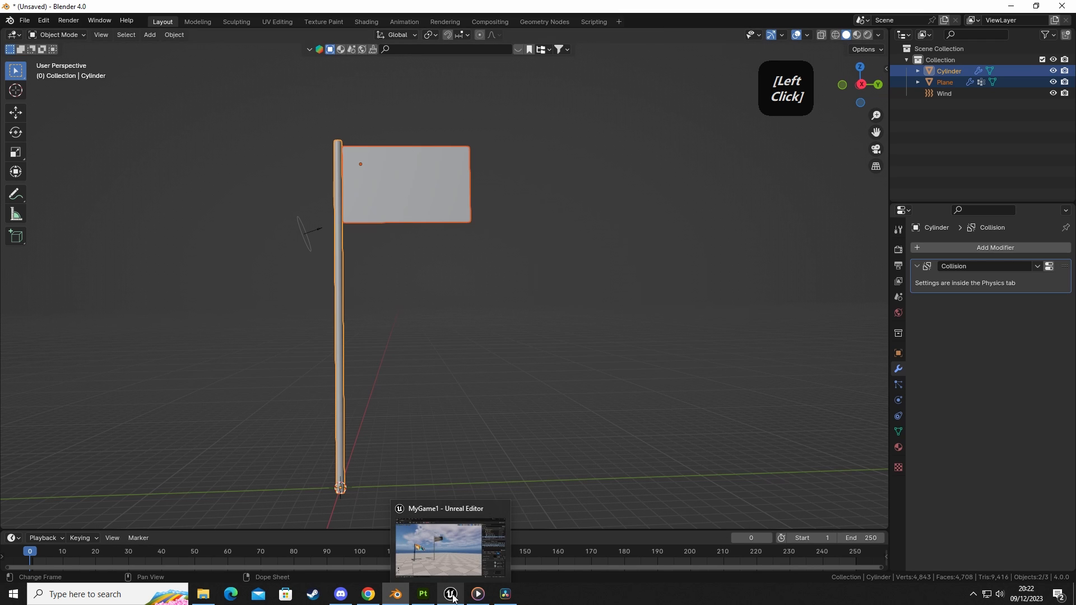
left_click(452, 595)
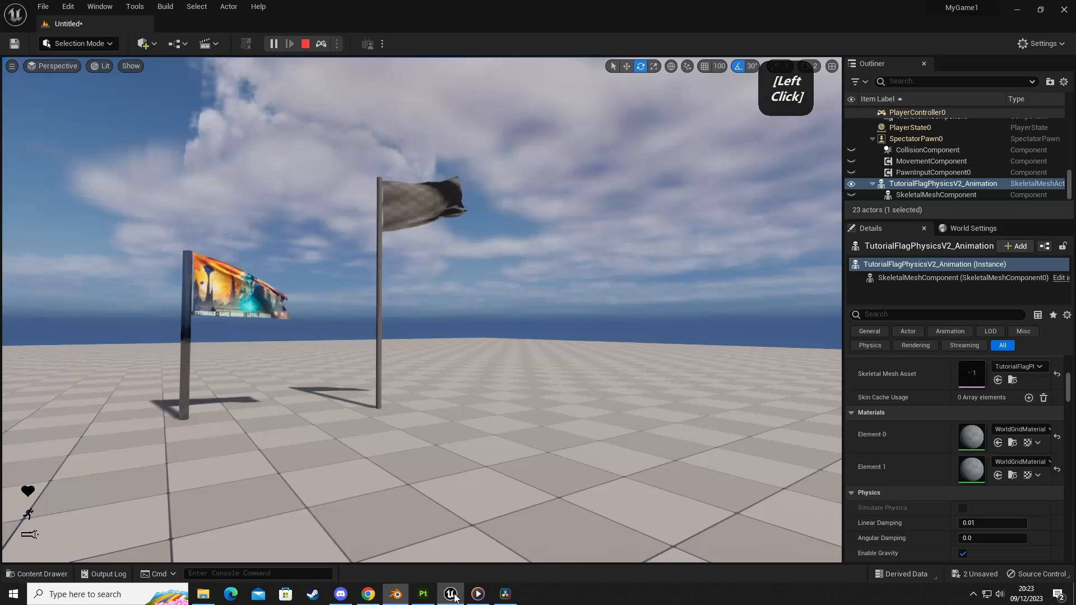
Step: Look over both waving flags in the running simulation from another angle and stop the simulation
right_click_drag(461, 292, 392, 291)
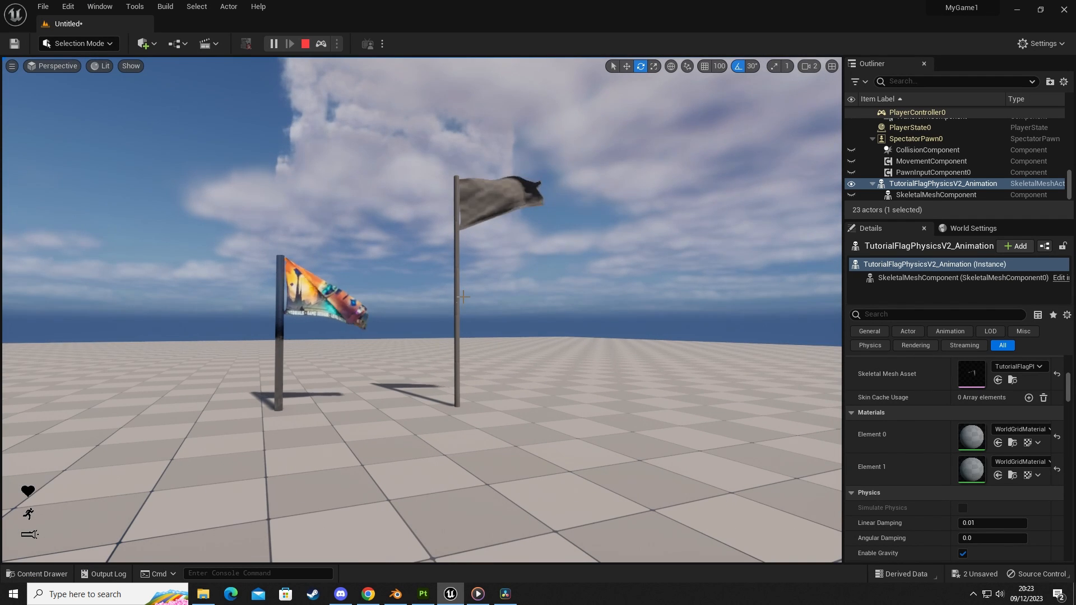
key("d")
key("w")
right_click_drag(462, 291, 414, 280)
left_click(306, 44)
Step: Select the textured flag in the level and open its Element 0 material in the material editor
key("a")
right_click_drag(338, 329, 462, 362)
key("s")
key("a")
key("w")
right_click_drag(338, 328, 426, 302)
left_click(459, 295)
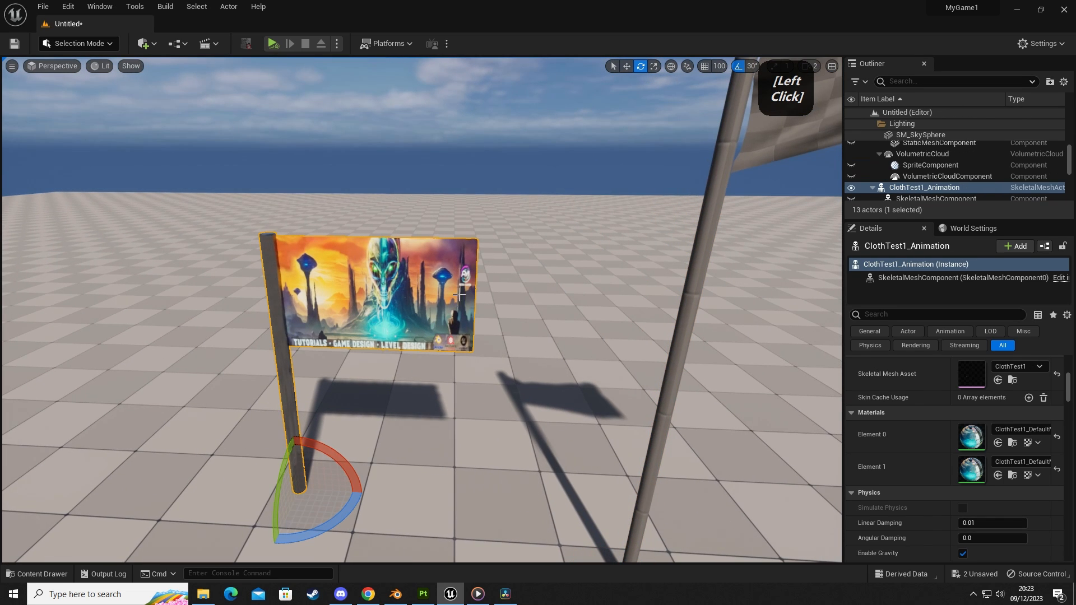
left_click(1012, 443)
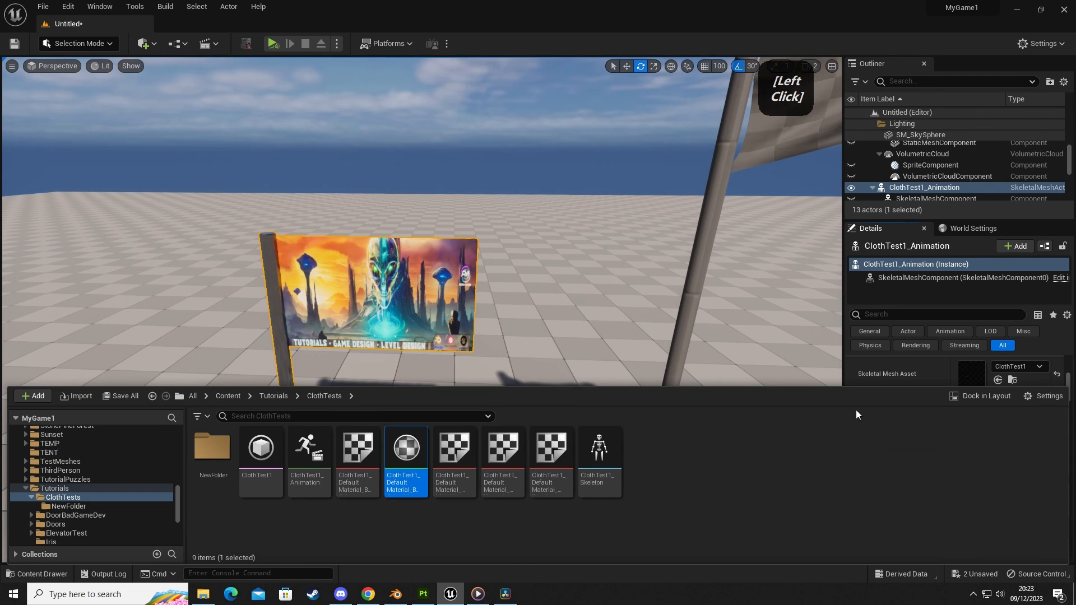
double_click(404, 452)
Step: Examine the material's texture sample connections and its Two Sided setting
right_click_drag(328, 86, 369, 107)
left_click_drag(368, 108, 602, 434)
right_click_drag(424, 376, 349, 321)
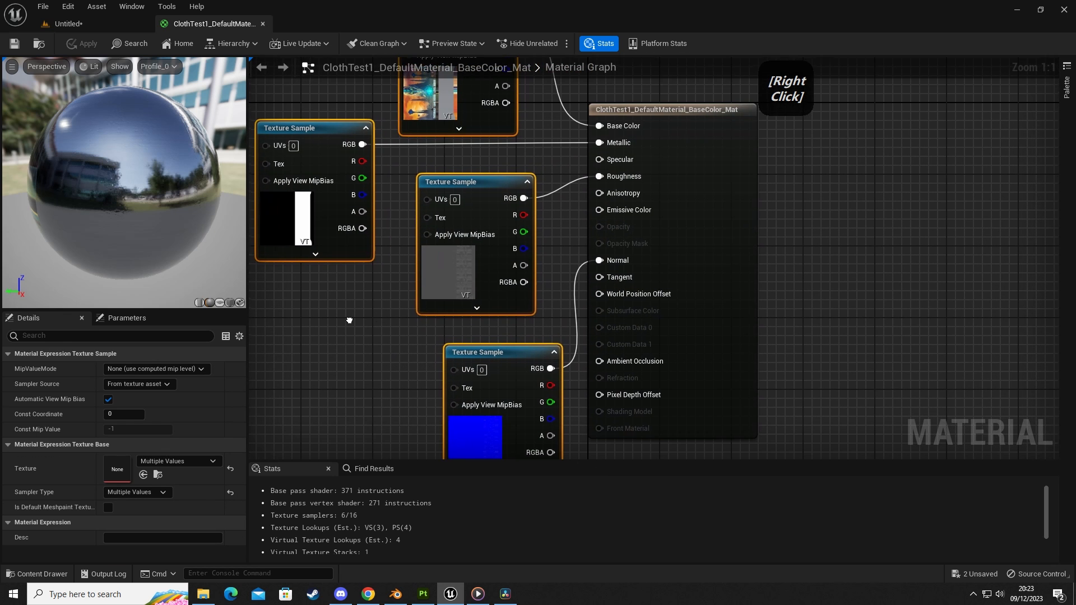
left_click(333, 377)
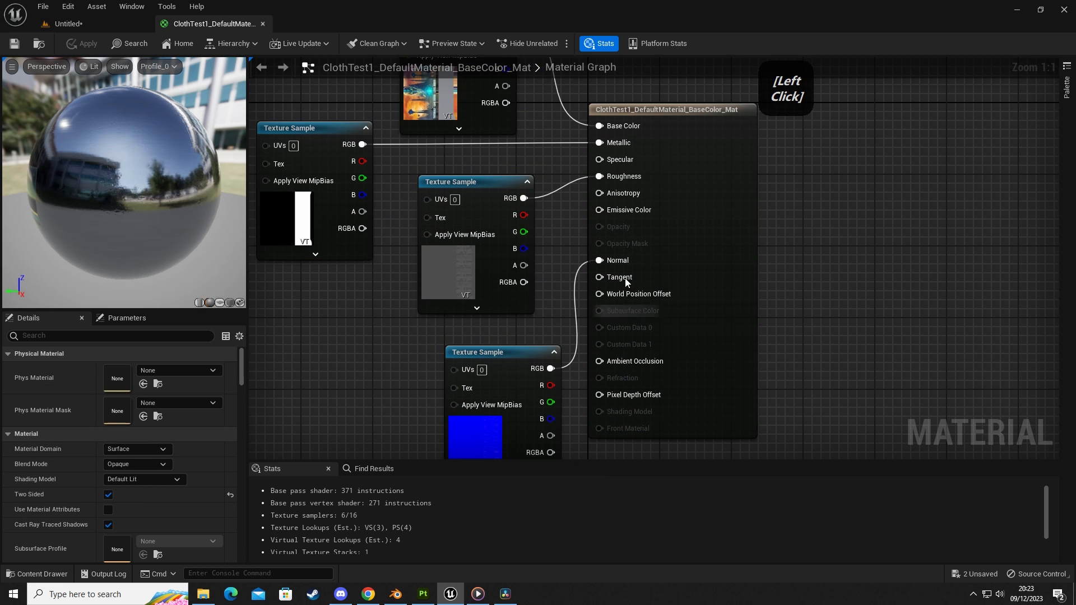
left_click(693, 227)
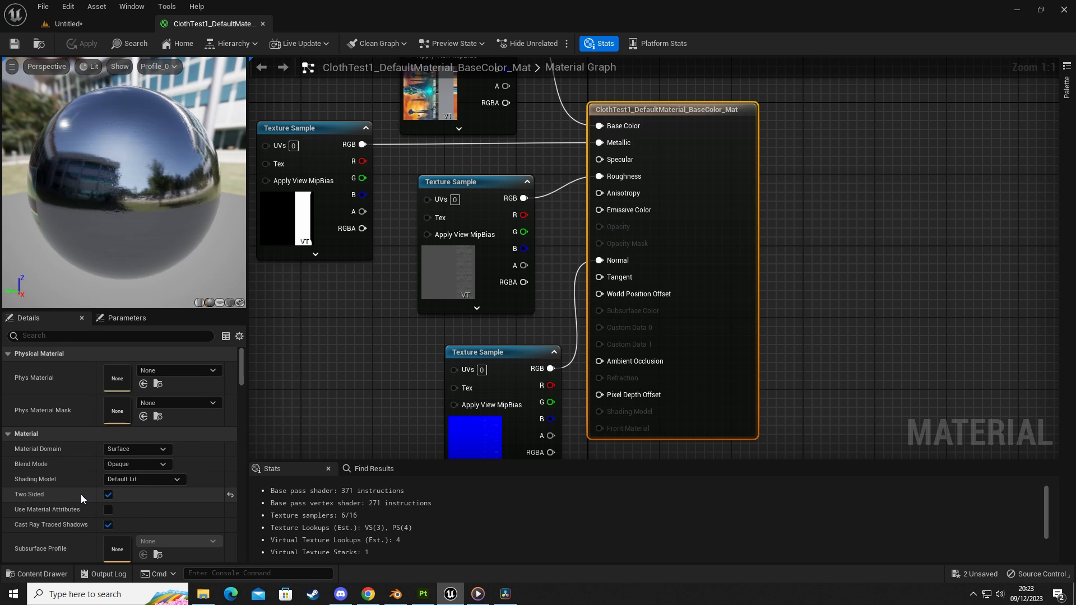
Step: Return to the level and examine the artwork on the textured flag up close
left_click(79, 25)
key("a")
right_click_drag(359, 269, 442, 338)
key("w")
key("d")
key("s")
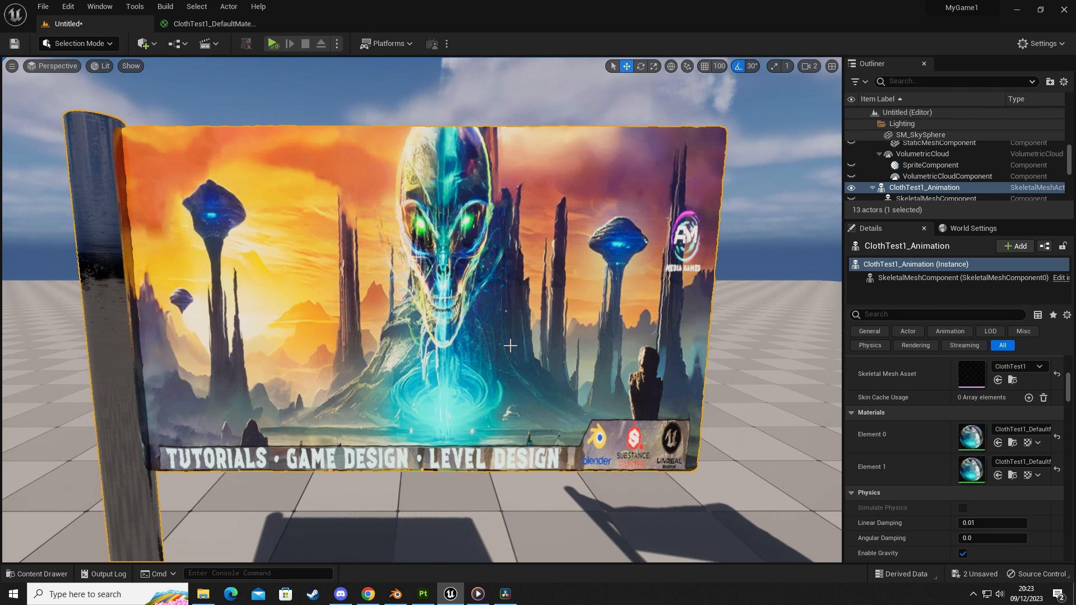
mouse_move(483, 399)
right_mouse_down()
mouse_move(512, 399)
mouse_move(500, 387)
right_mouse_up()
key("s")
key("g")
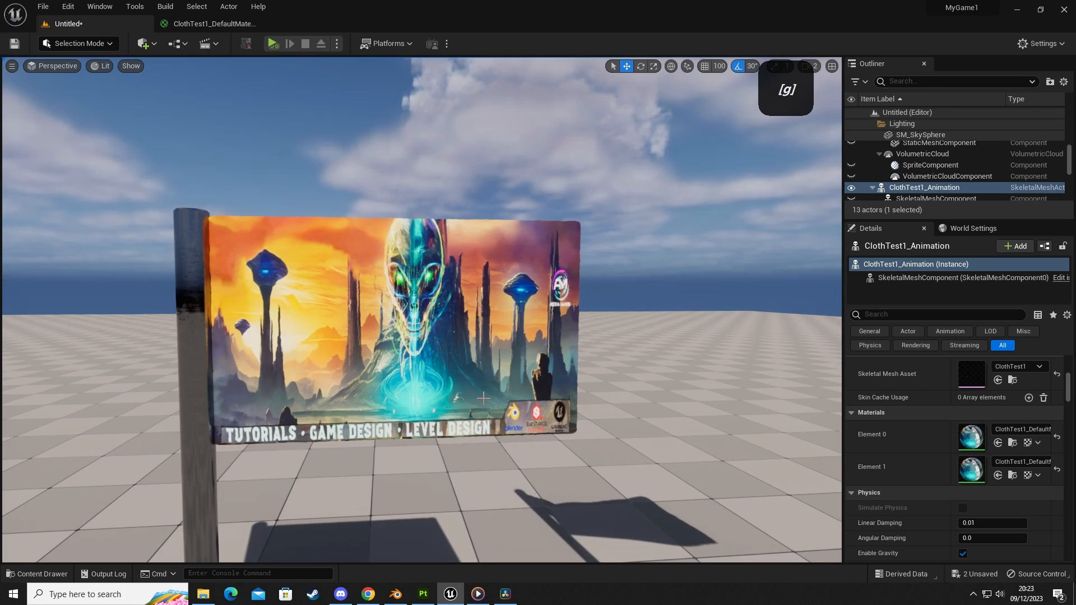
Step: Select the untextured flag and compare its cloth and pole with the textured flag from several distances
right_click_drag(409, 347, 314, 387)
key("s")
key("d")
key("w")
key("d")
right_click_drag(830, 252, 717, 226)
key("a")
right_click_drag(438, 272, 734, 261)
key("s")
key("w")
right_click_drag(357, 288, 340, 220)
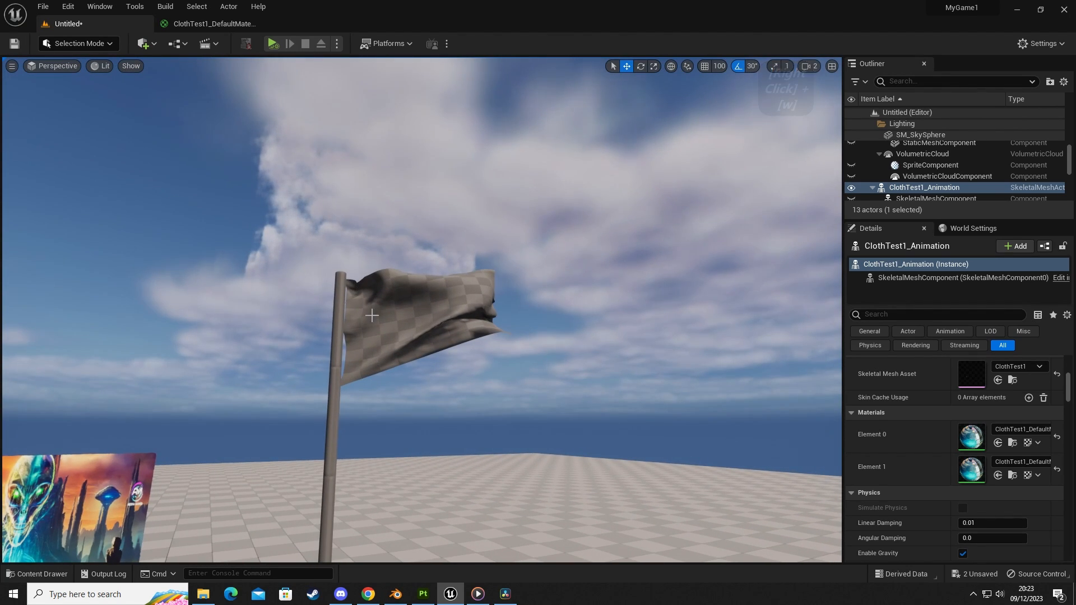
left_click(358, 289)
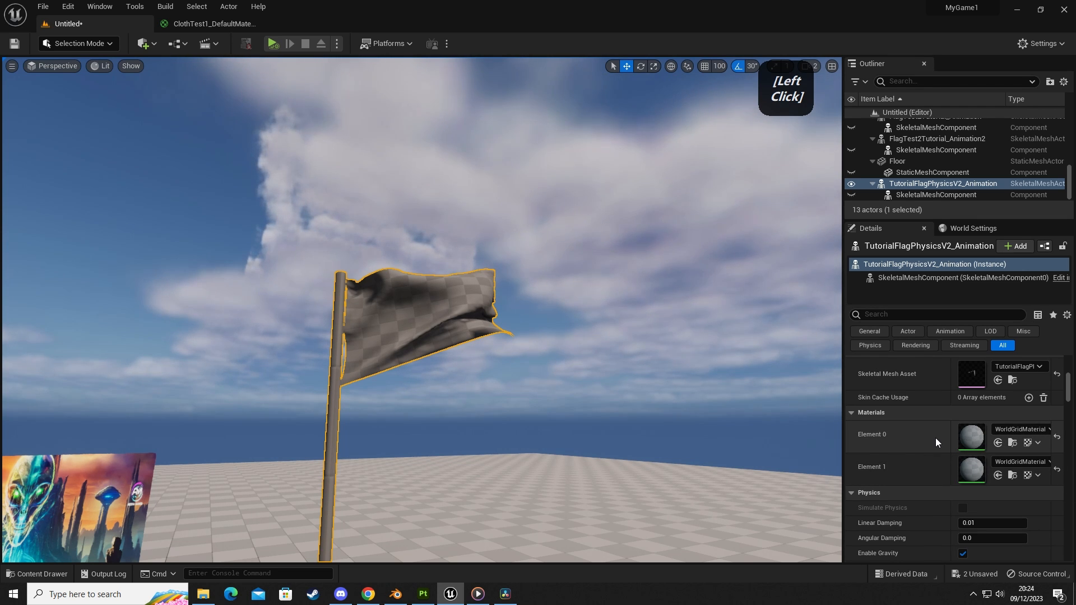
right_click_drag(364, 382, 340, 420)
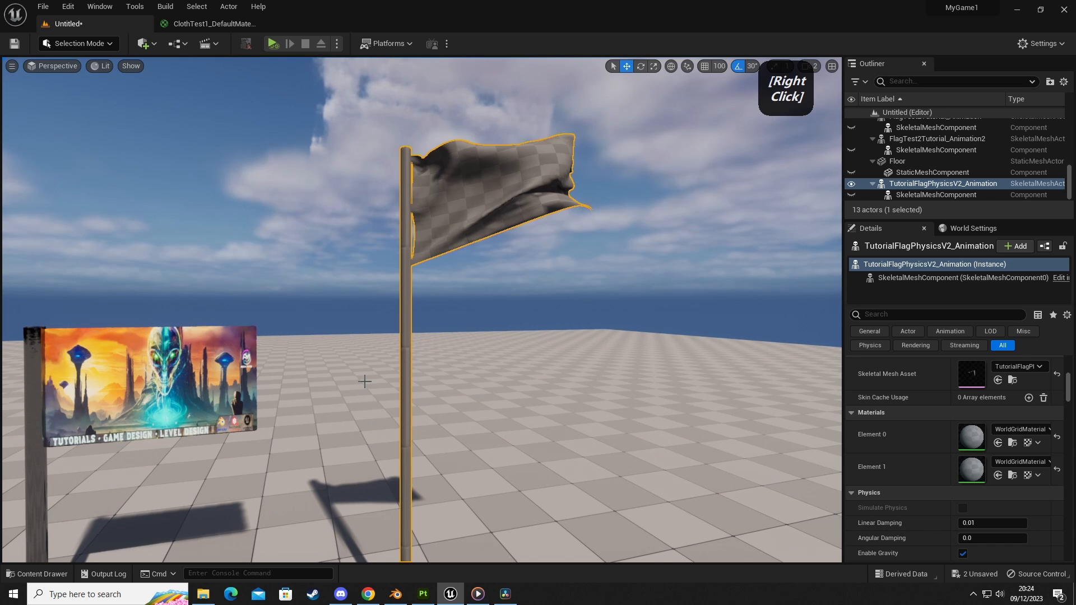
key("a")
key("s")
right_click_drag(452, 282, 386, 537)
key("d")
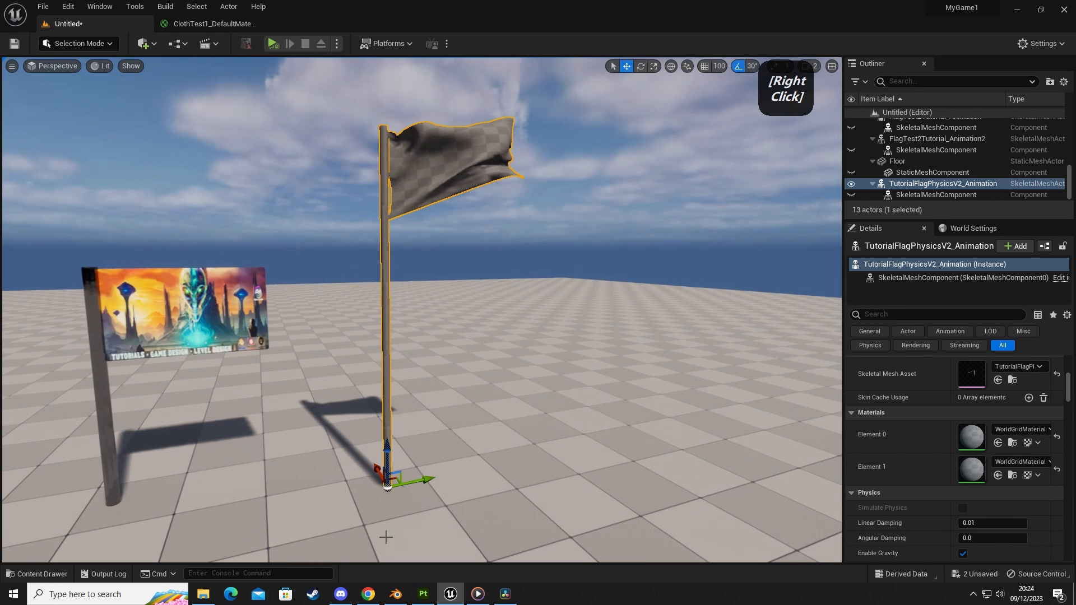
Step: Switch to Blender and open the pole cylinder's mesh for editing in the UV Editing workspace
left_click(396, 595)
left_click(425, 254)
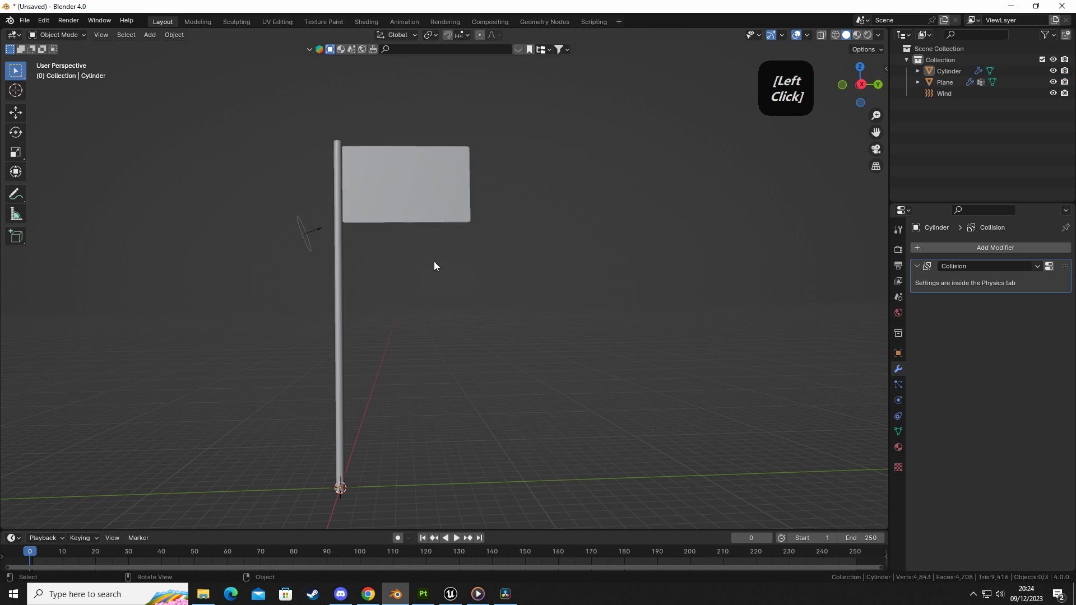
right_click(405, 237)
middle_click(476, 258)
middle_click_drag(476, 257, 486, 321)
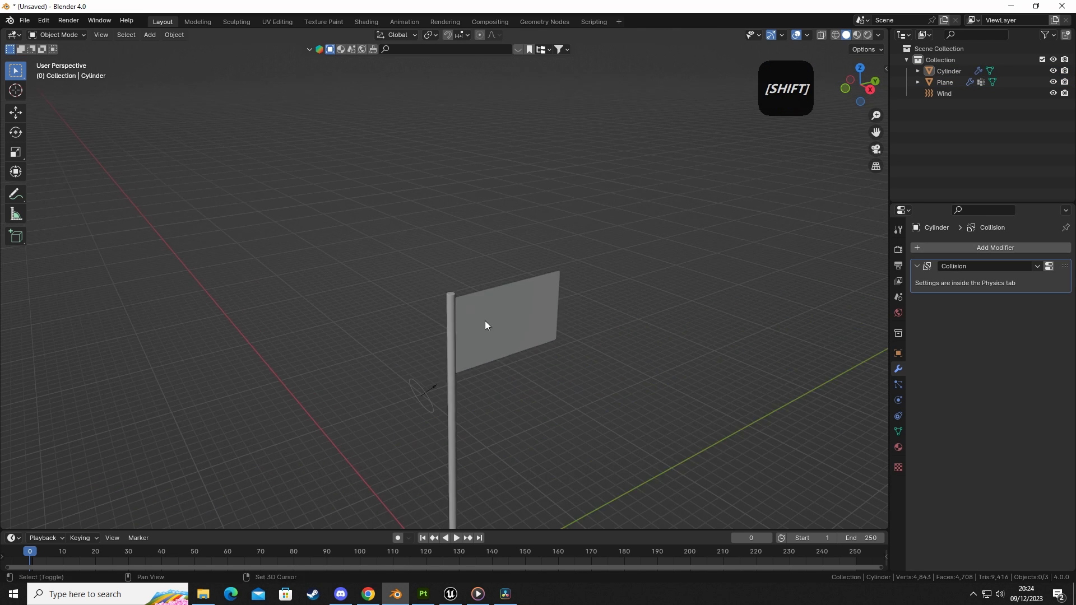
scroll(452, 306, "up", 5)
left_click(381, 290)
key("Tab")
scroll(400, 257, "up", 6)
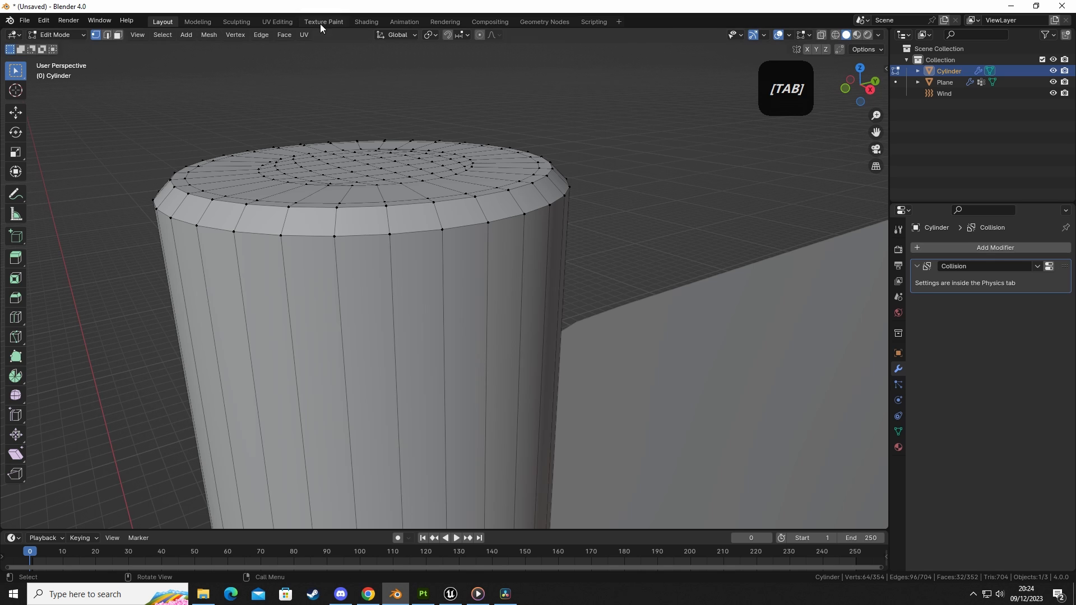
left_click(276, 22)
Step: Select the edge loop directly below the bevel at the pole's upper end
middle_click_drag(559, 221, 665, 313, "shift")
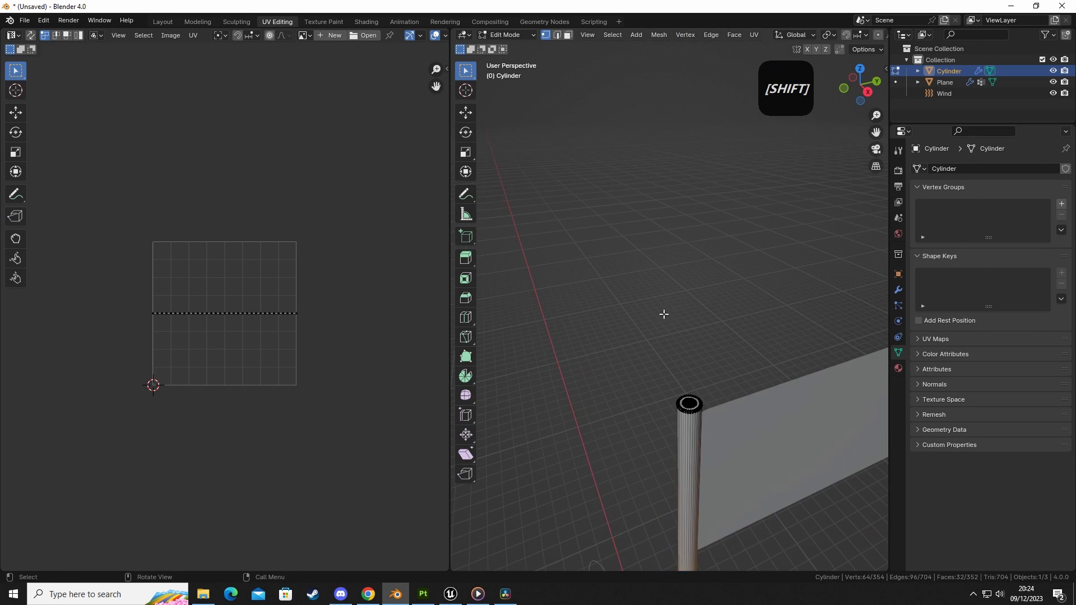
scroll(667, 314, "up", 4)
middle_click_drag(719, 433, 766, 568, "shift")
scroll(704, 349, "down", 4)
scroll(699, 346, "down", 3)
middle_click_drag(737, 395, 724, 438, "shift")
scroll(720, 395, "down", 1)
scroll(711, 377, "down", 1)
middle_click_drag(699, 367, 686, 383, "shift")
left_click(654, 365)
key("2")
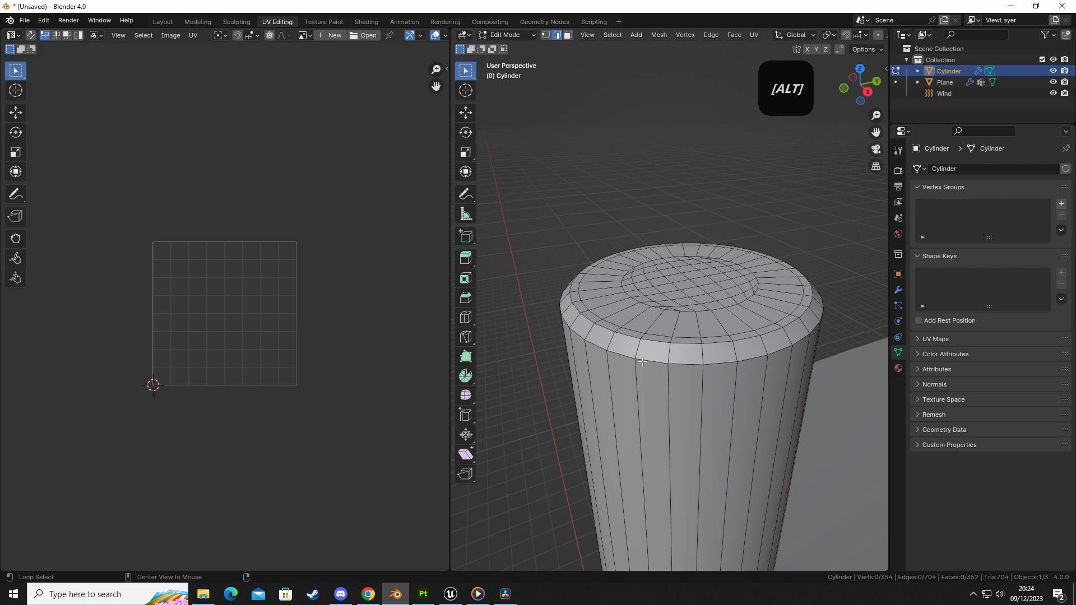
left_click(654, 367, "alt")
scroll(680, 381, "down", 4)
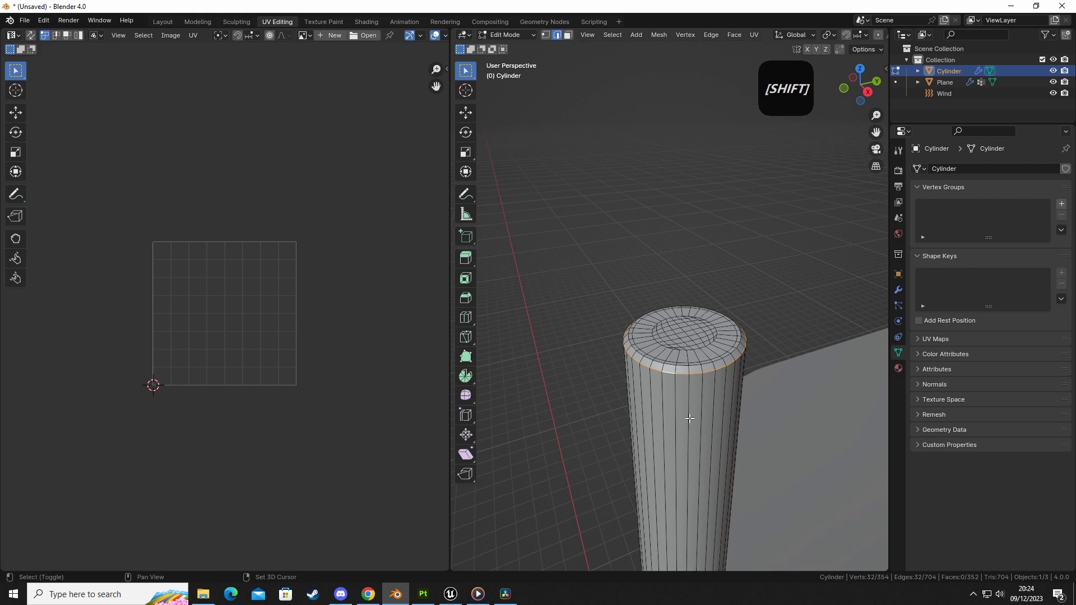
Step: Add the pole's bottom rim loop and one lengthwise edge to the selection and mark all selected edges as seams
middle_click_drag(690, 419, 588, 306, "shift")
middle_click_drag(743, 315, 654, 311)
middle_click_drag(649, 403, 632, 175)
middle_click_drag(674, 513, 660, 230, "shift")
middle_click_drag(617, 386, 660, 356)
scroll(609, 404, "up", 5)
middle_click_drag(612, 397, 572, 446)
left_click(627, 377, "alt+shift")
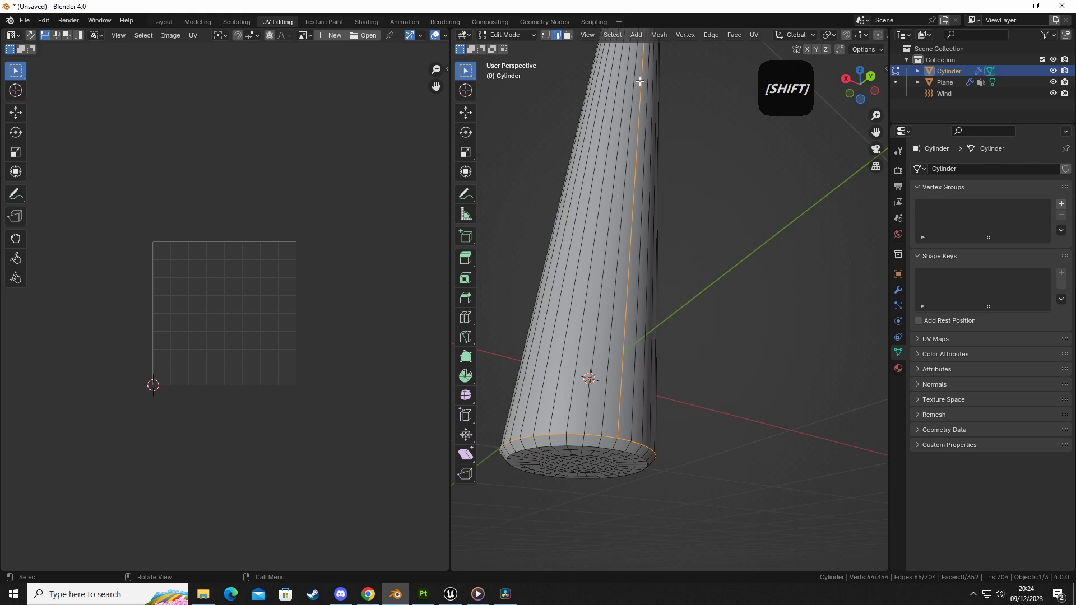
key("u")
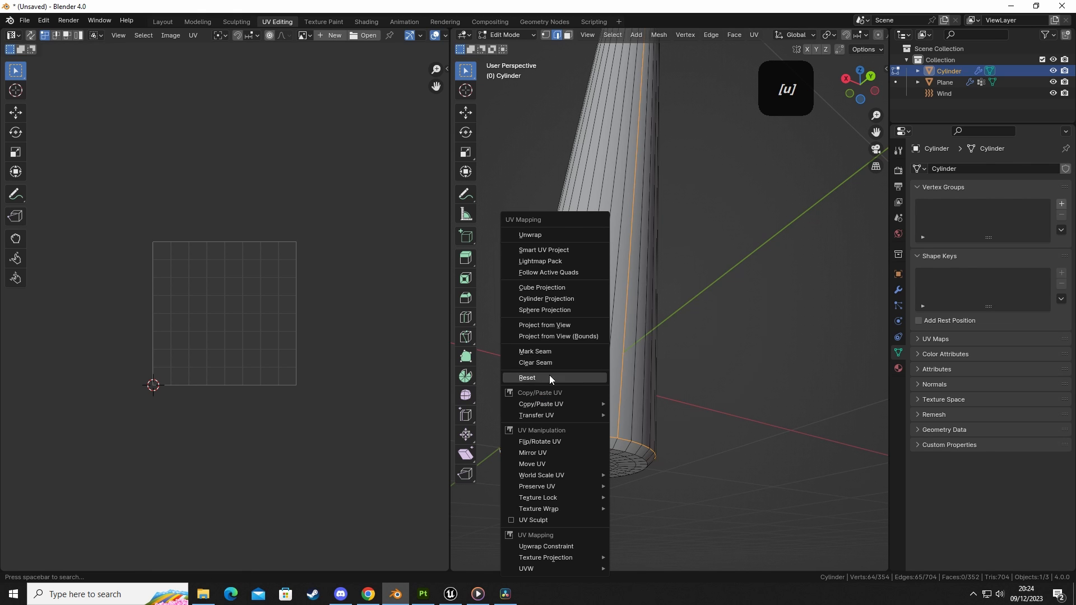
left_click(562, 352)
middle_click_drag(696, 366, 644, 435)
scroll(730, 442, "down", 18)
scroll(663, 387, "up", 6)
key("Tab")
Step: Enable UV sync selection and unwrap all faces of the flag plane
scroll(667, 368, "down", 4)
left_click(671, 323)
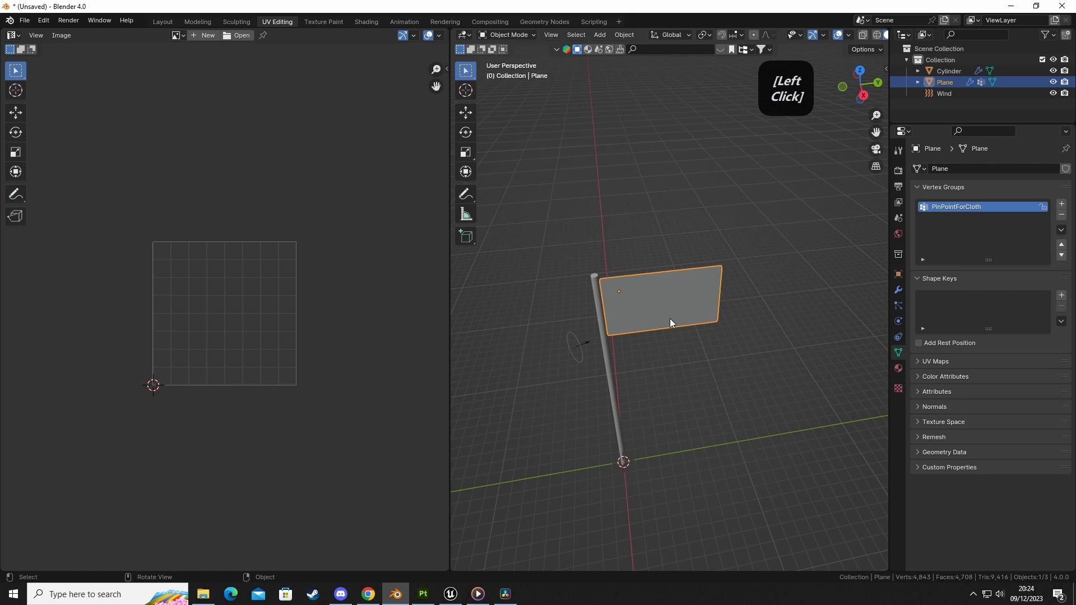
key("Tab")
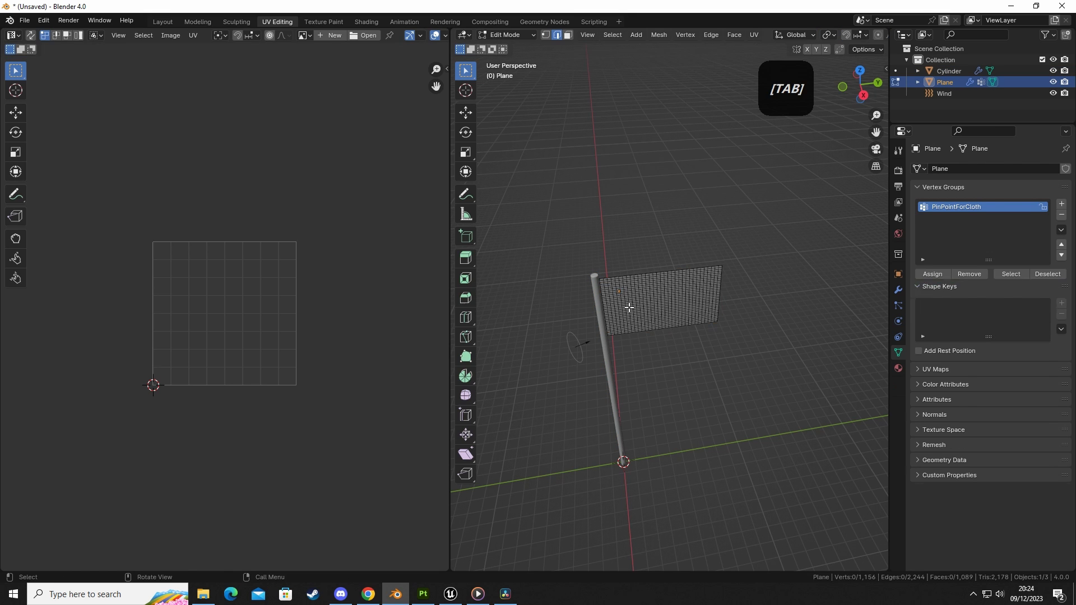
key("a")
left_click(31, 36)
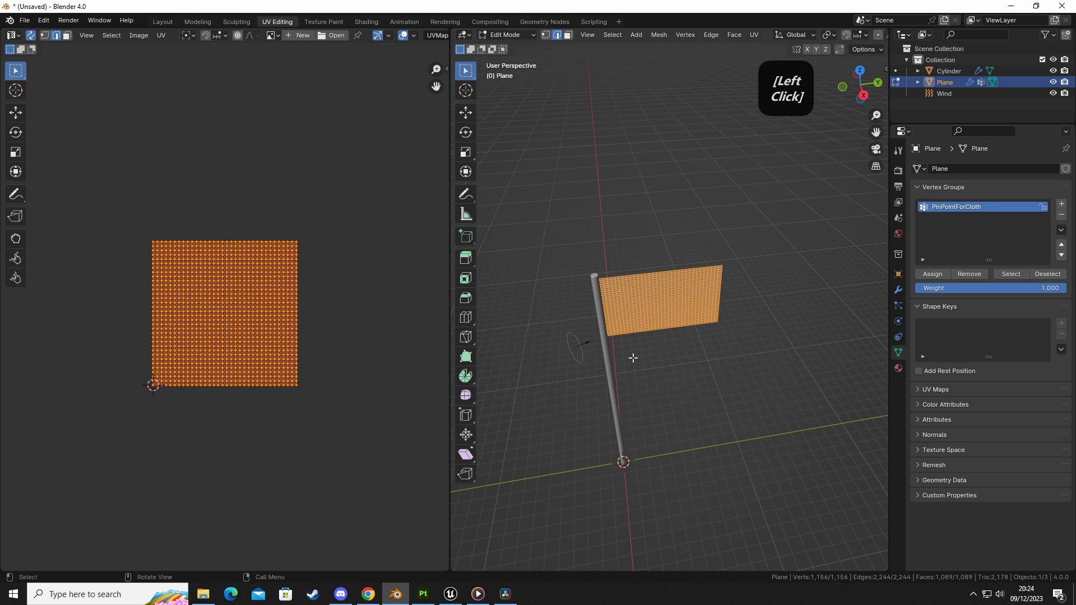
key("u")
left_click(588, 235)
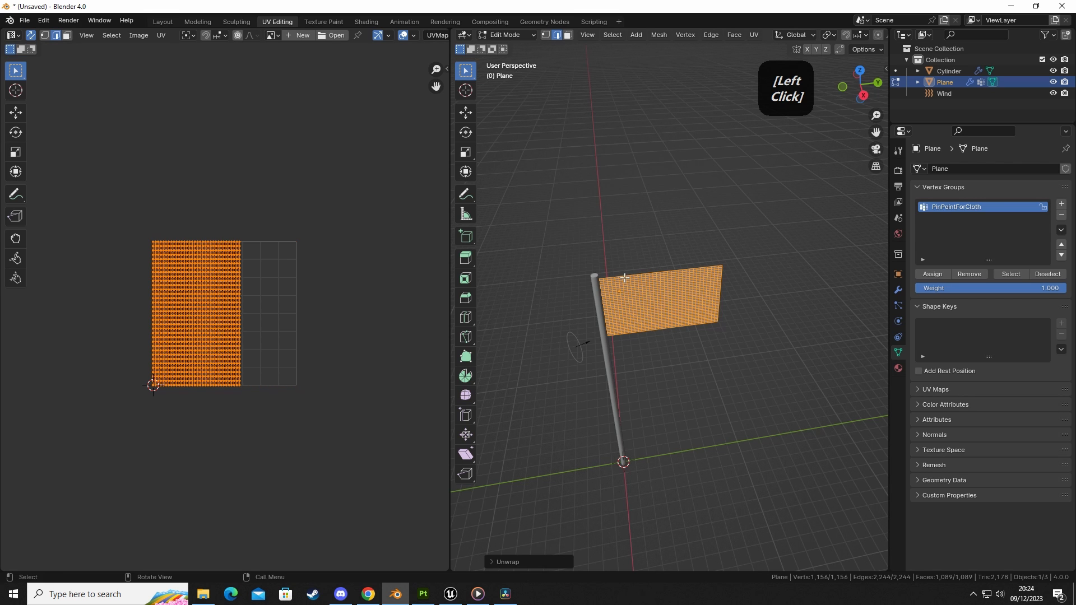
key("Tab")
Step: Unwrap all faces of the pole cylinder along its marked seams
left_click(609, 367)
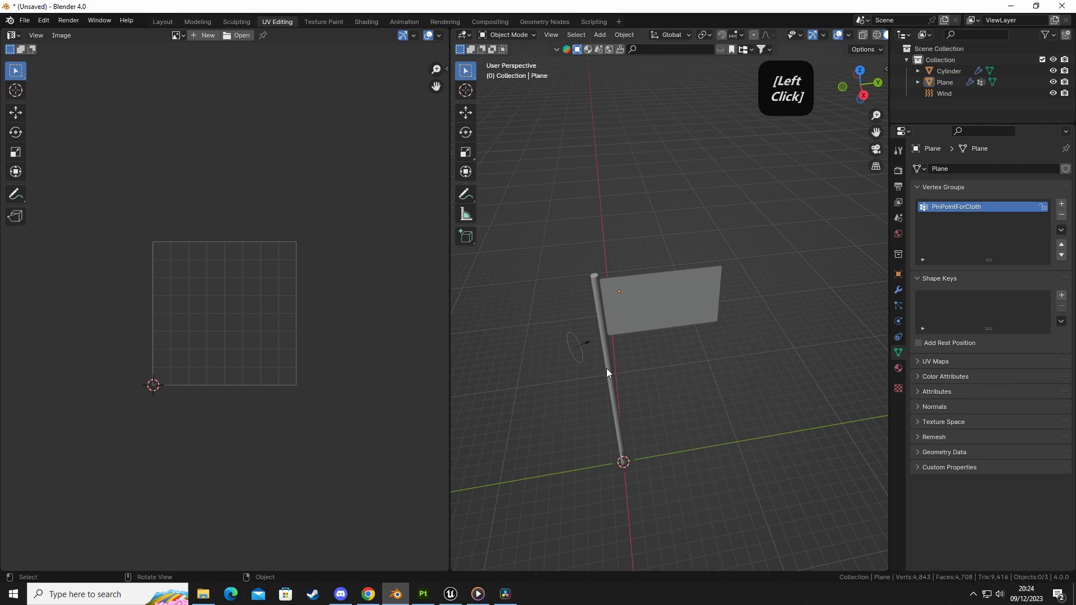
key("Tab")
key("a")
key("u")
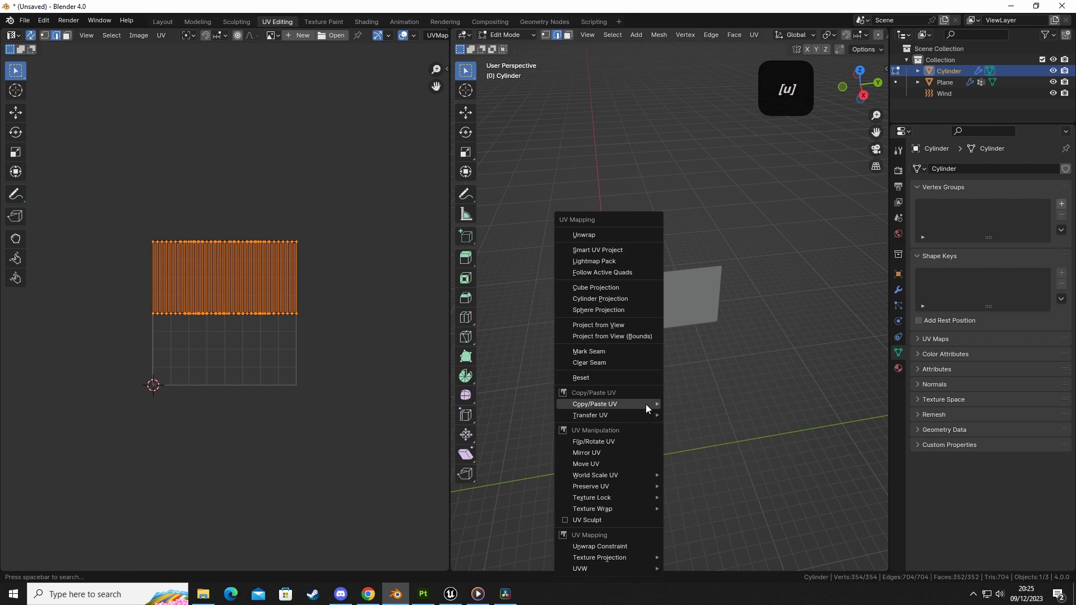
left_click(587, 236)
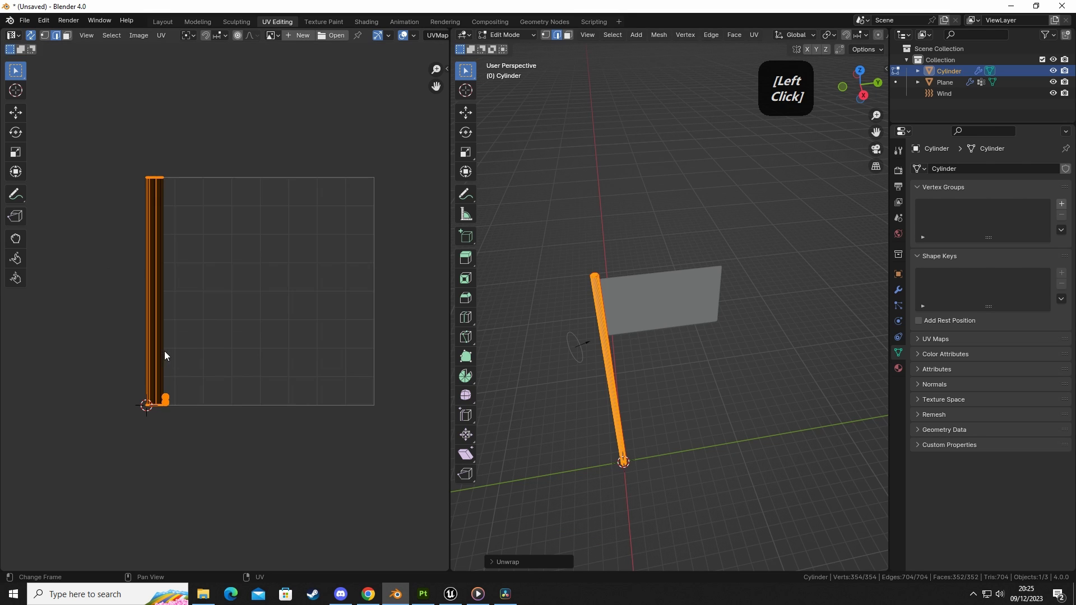
key("Tab")
Step: Edit the flag plane and pole together and pack their UV islands so they no longer overlap
left_click(644, 340)
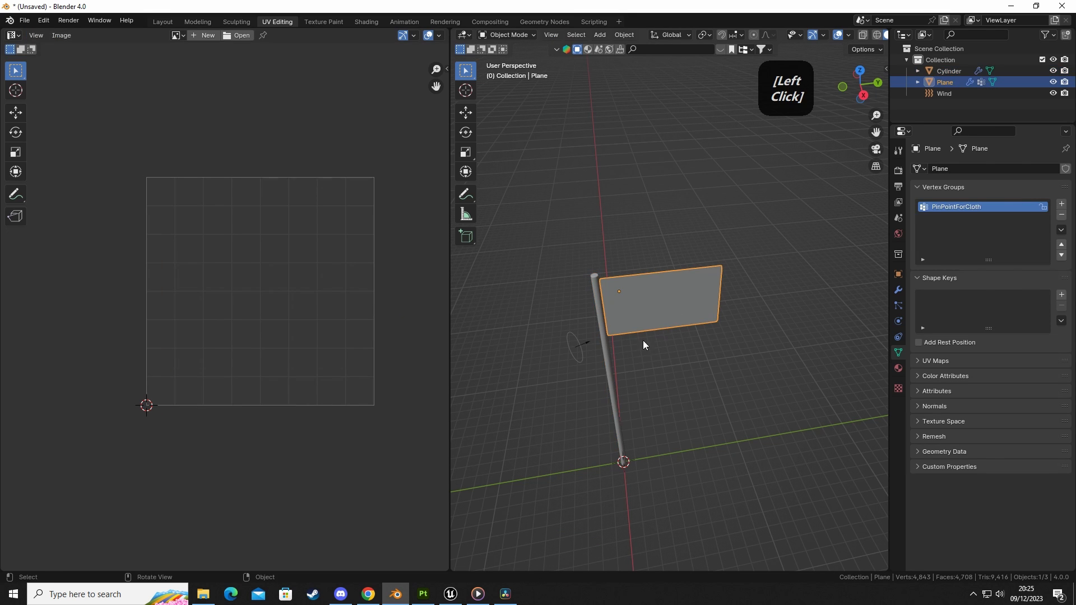
left_click(608, 354, "shift")
key("Tab")
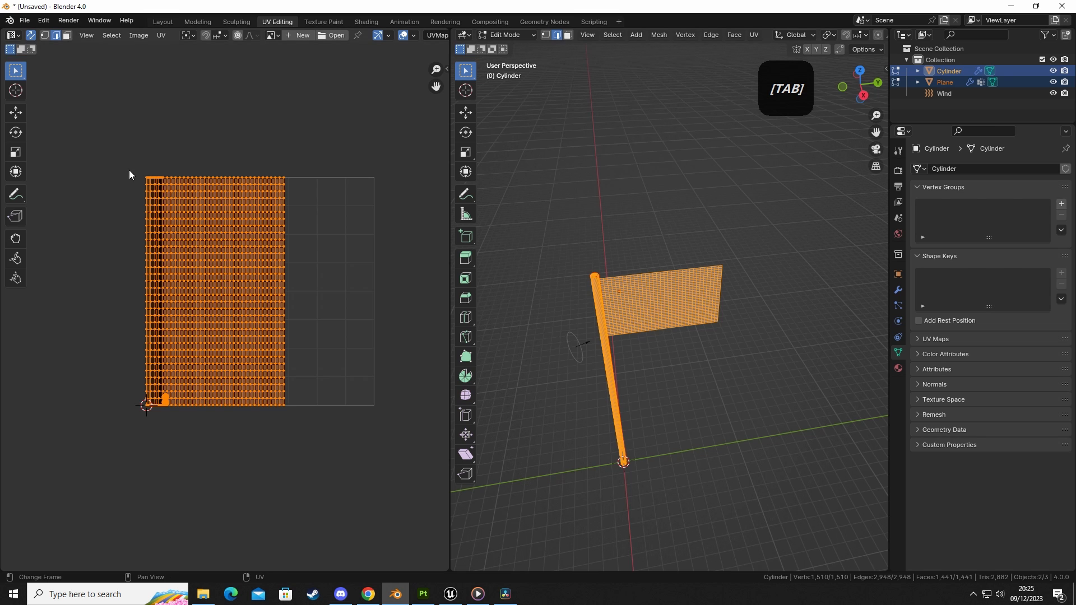
left_click(161, 34)
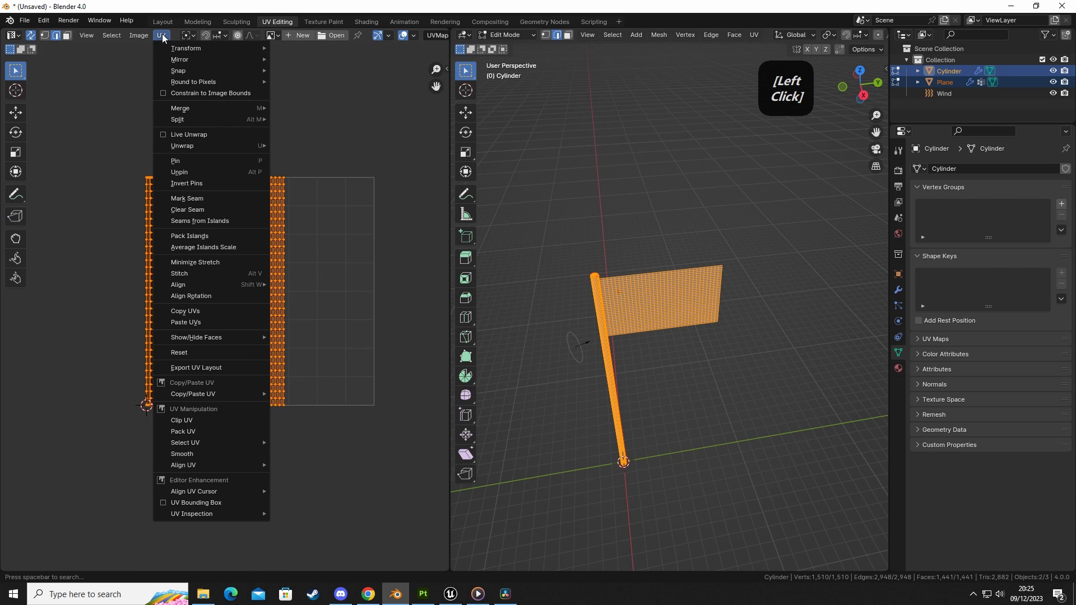
left_click(188, 237)
left_click(188, 422)
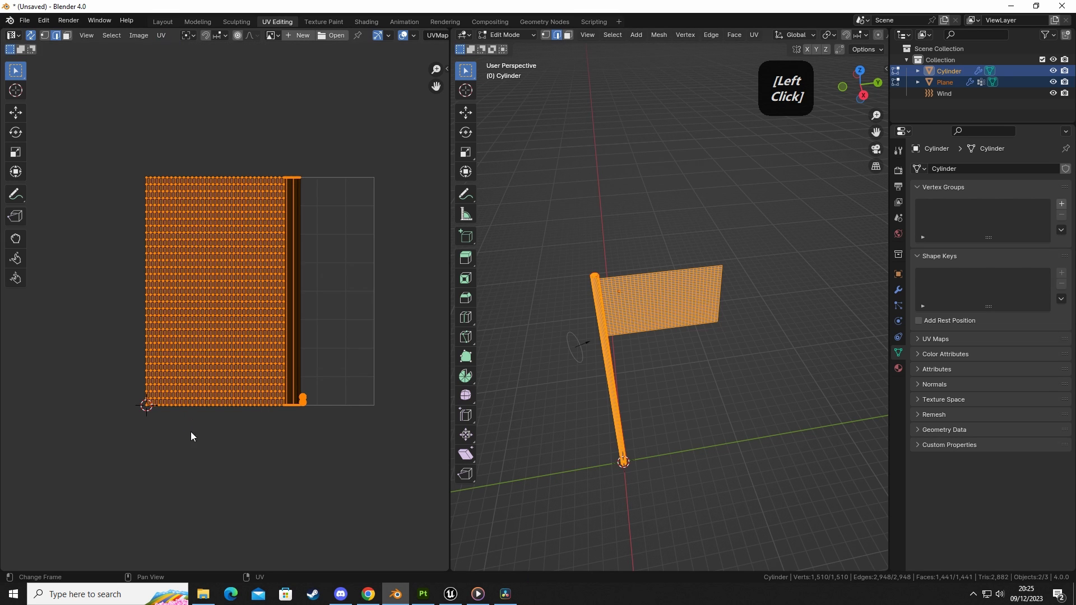
left_click(324, 328)
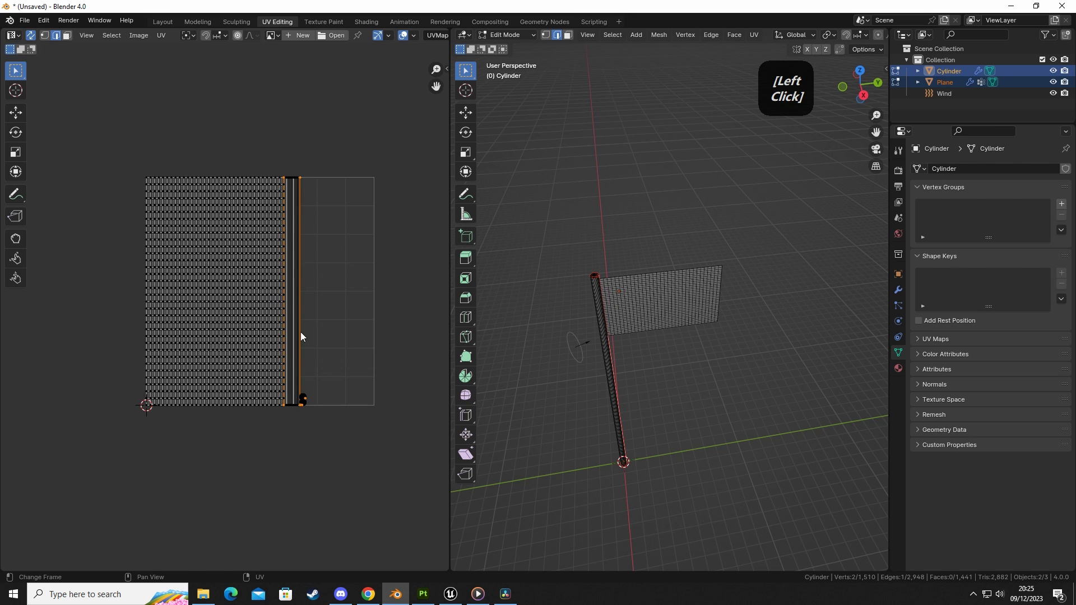
Step: Switch to face selection and select the pole's two circular cap islands in the UV layout
scroll(300, 334, "up", 7)
scroll(284, 387, "up", 4)
scroll(190, 360, "down", 4)
middle_click_drag(282, 437, 267, 282, "shift")
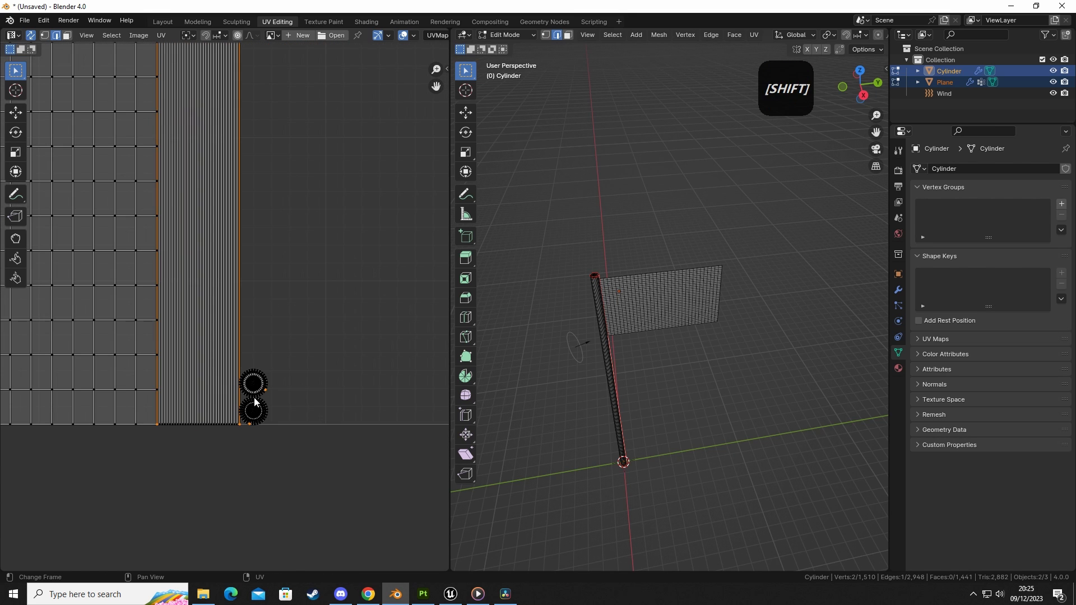
left_click(257, 381)
key("3")
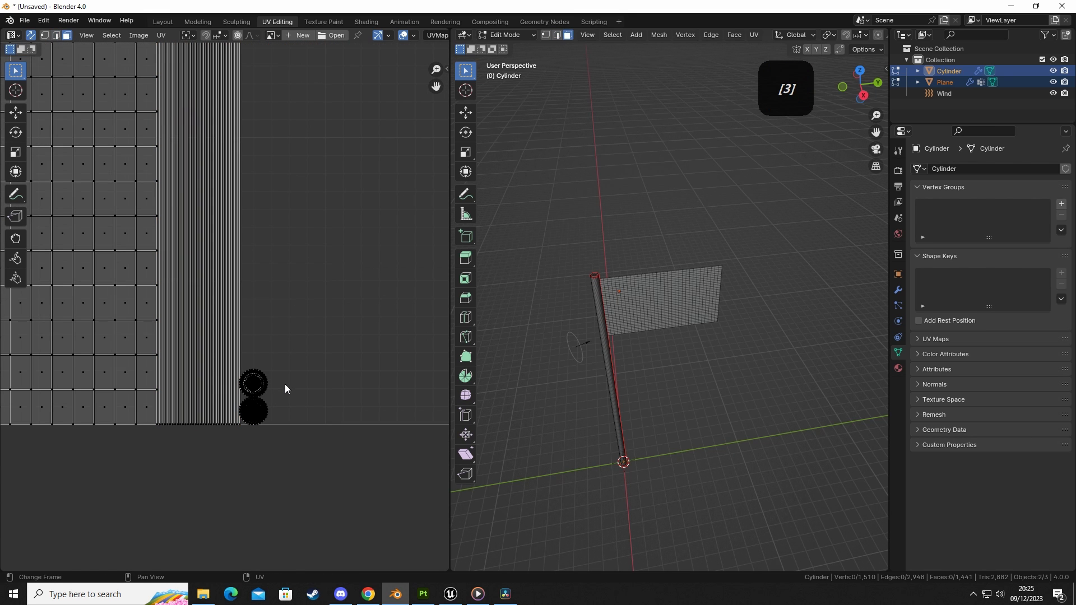
left_click(301, 388)
scroll(280, 392, "up", 4)
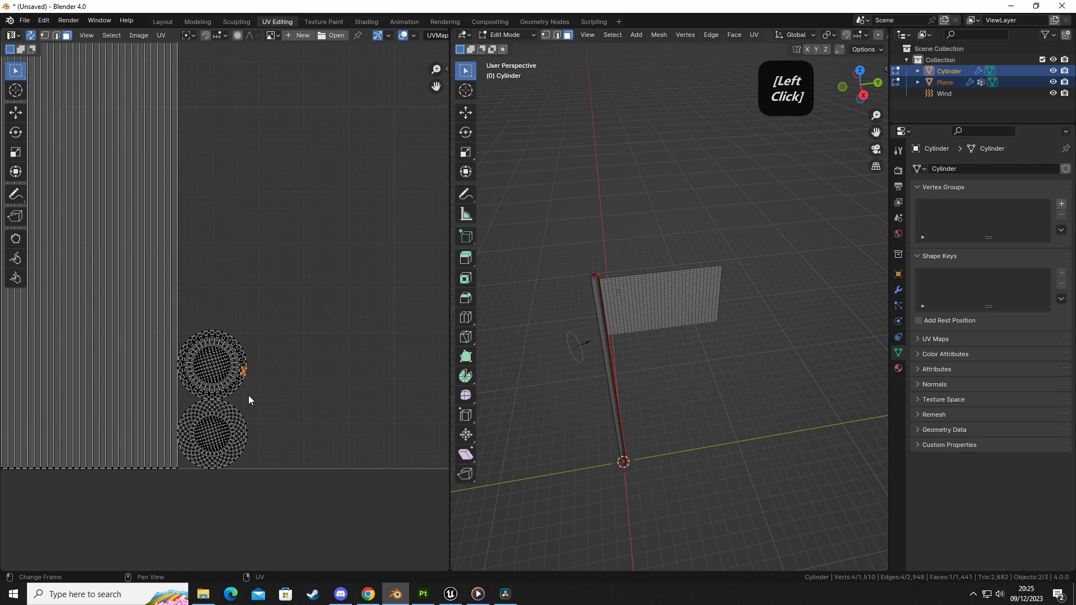
key("l")
key("l")
scroll(235, 415, "down", 9)
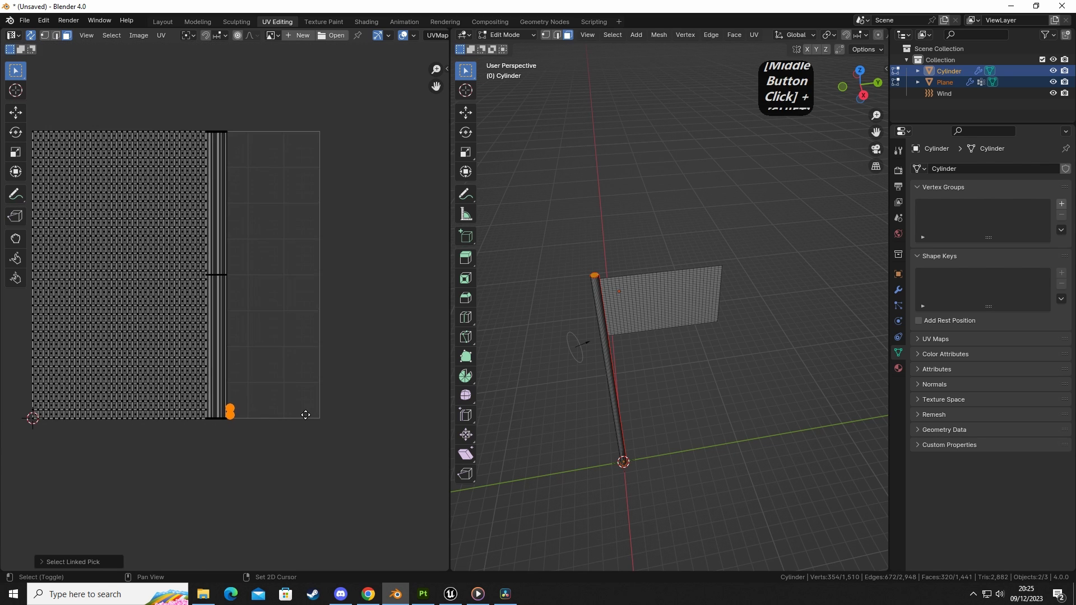
Step: Move the two cap islands into the empty area beside the pole strip and scale them up to fill its width
middle_click_drag(301, 413, 256, 456, "shift")
key("g")
left_click(299, 335)
key("s")
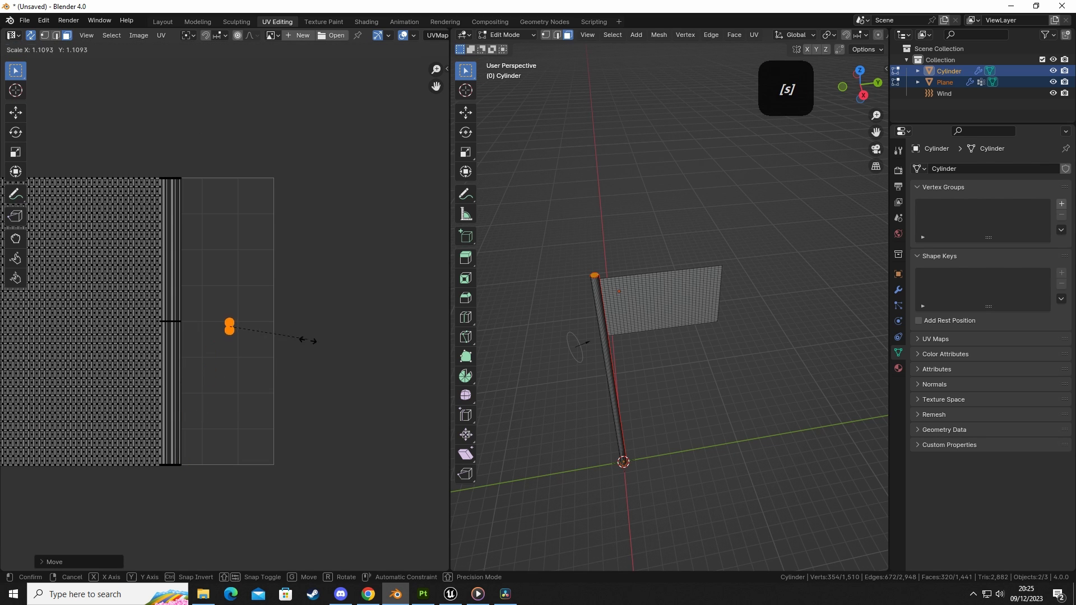
left_click(179, 52)
key("g")
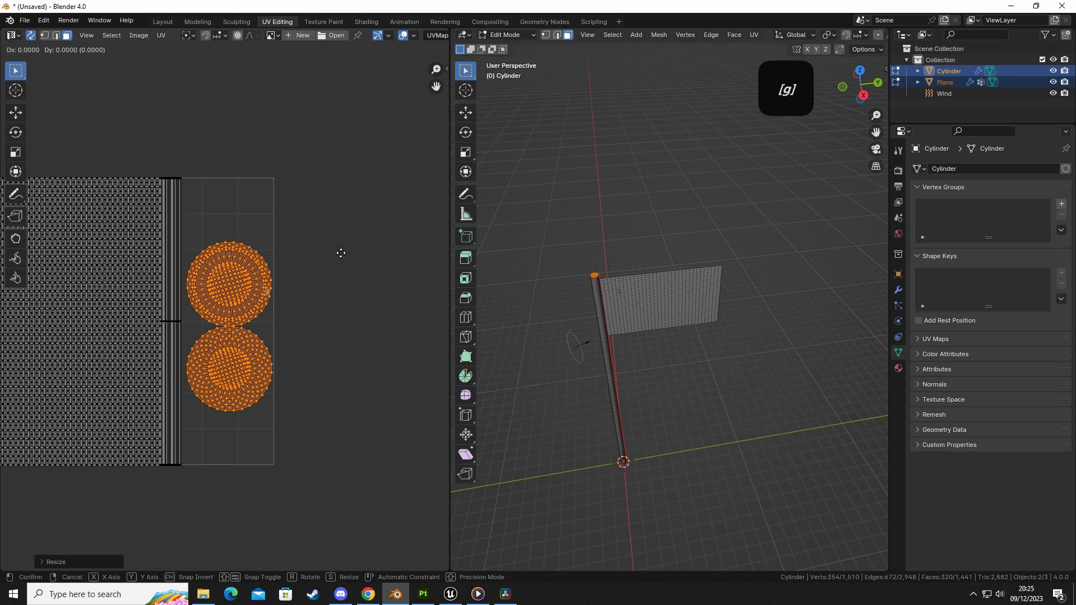
left_click(322, 297, "shift")
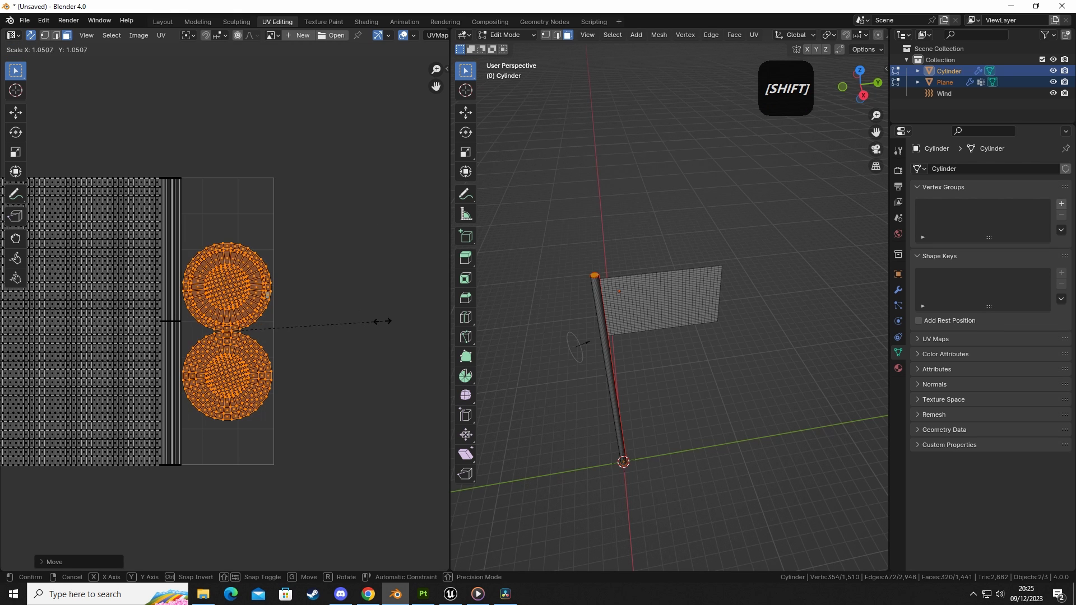
left_click(281, 342)
scroll(281, 342, "down", 1)
scroll(280, 342, "down", 1)
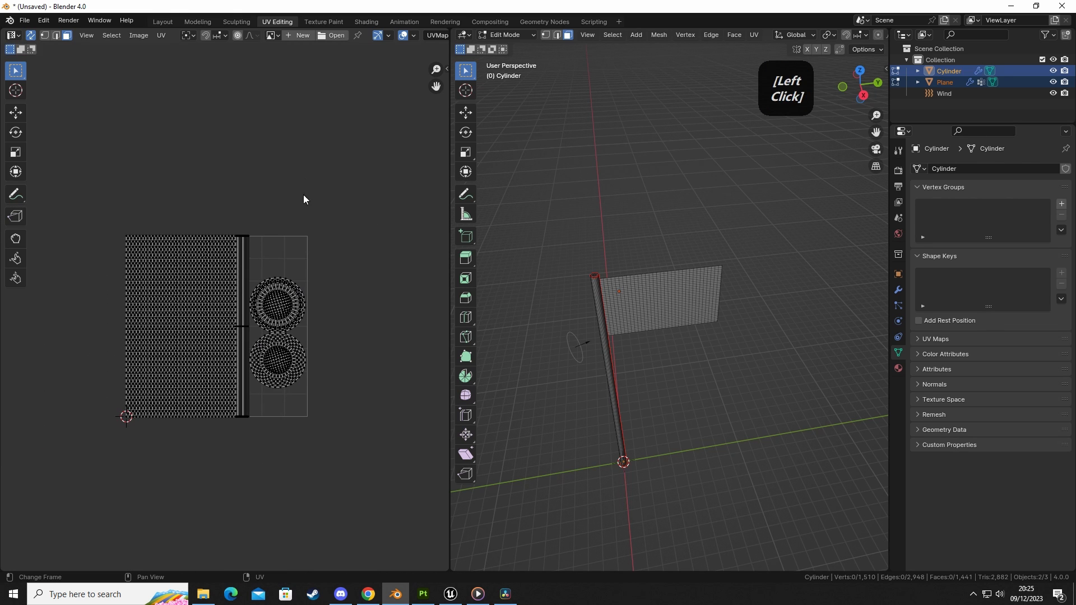
Step: Return to Object Mode with the flag and pole selected and export them as the Alembic file TutorialFlagPhysicsV2.abc in Documents
key("Tab")
left_click(688, 277)
left_click(599, 280, "shift")
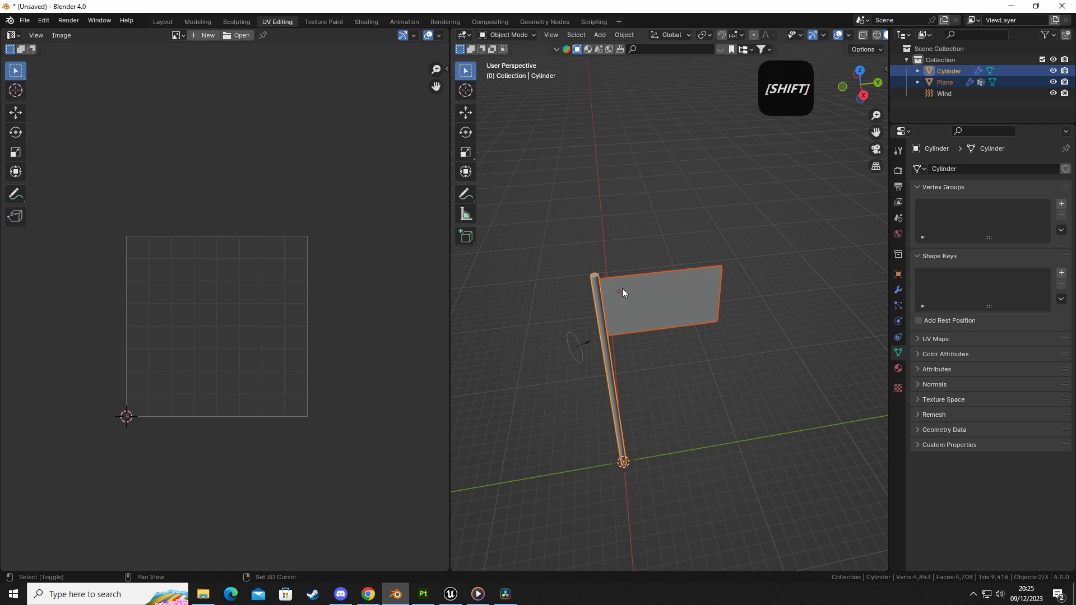
left_click(19, 21)
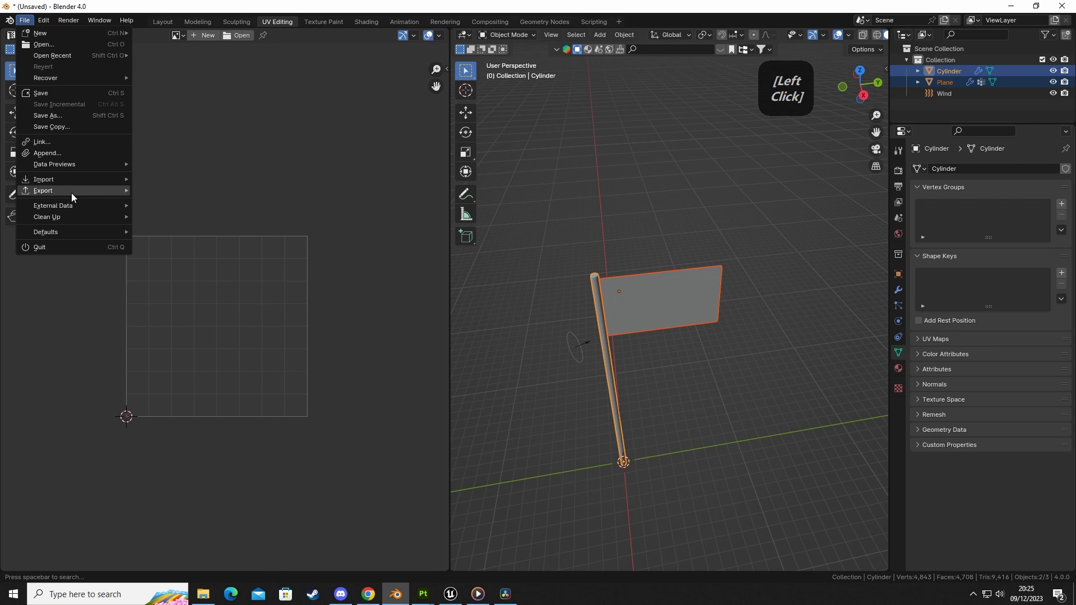
mouse_move(72, 191)
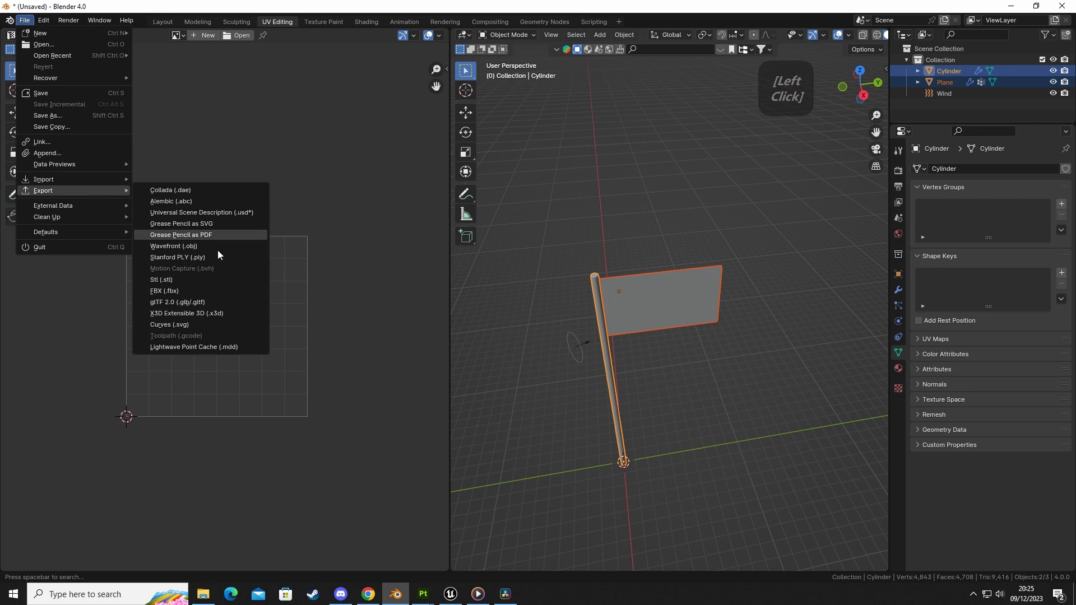
left_click(169, 201)
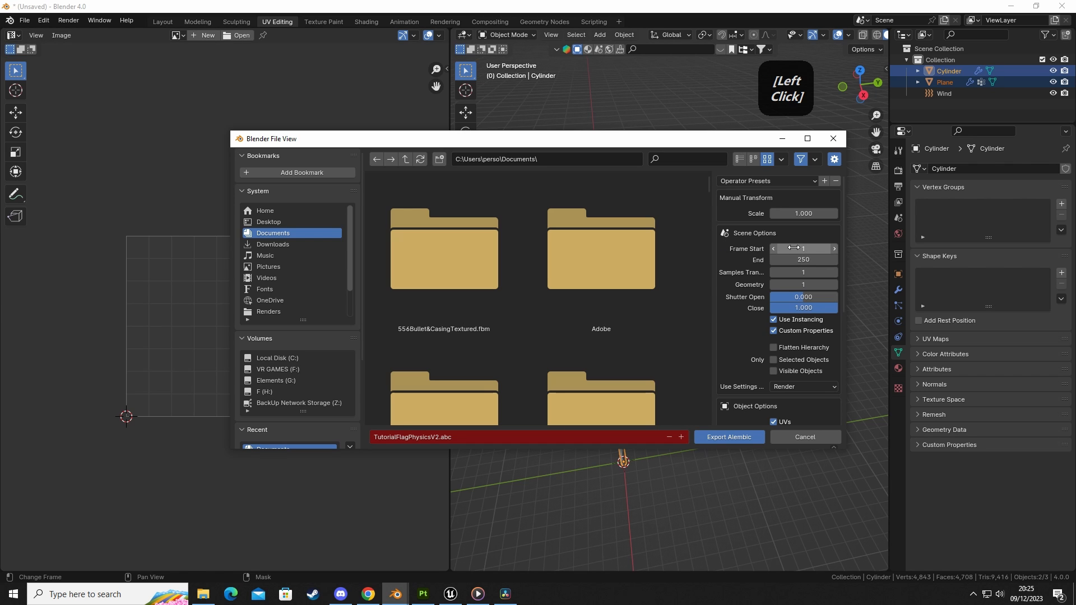
left_click(719, 437)
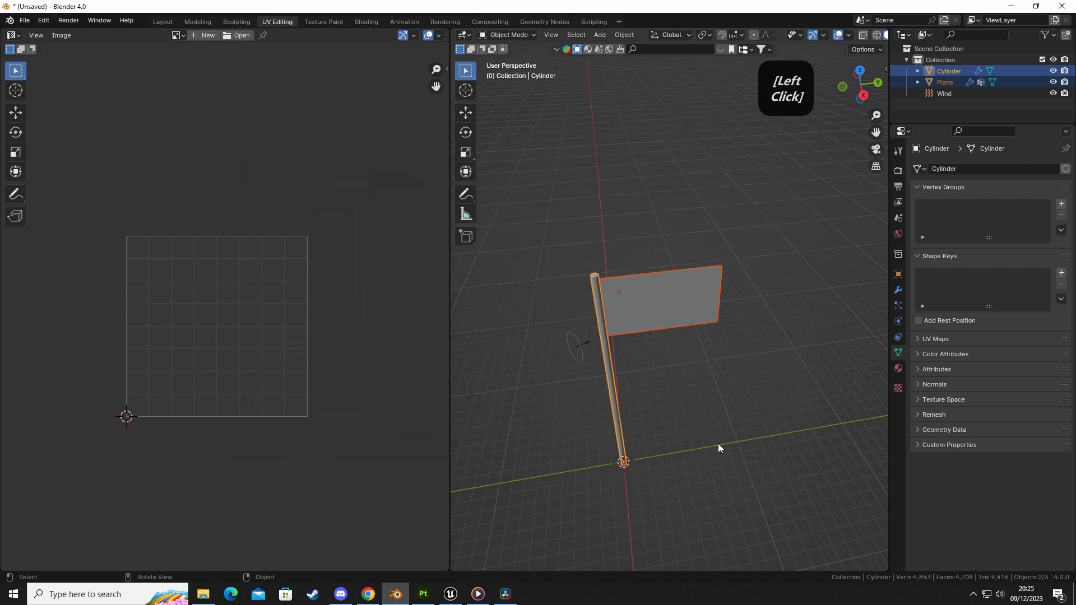
Step: Switch to Substance 3D Painter and create a 4096-resolution project from TutorialFlagPhysicsV2.abc, discarding the open project's changes
left_click(424, 598)
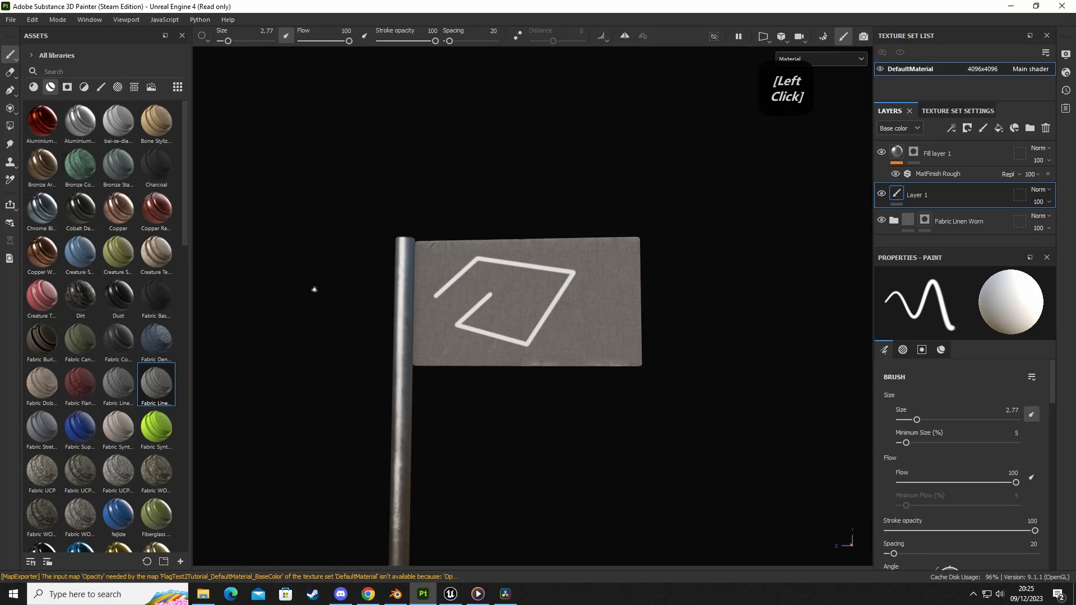
left_click(11, 20)
left_click(28, 32)
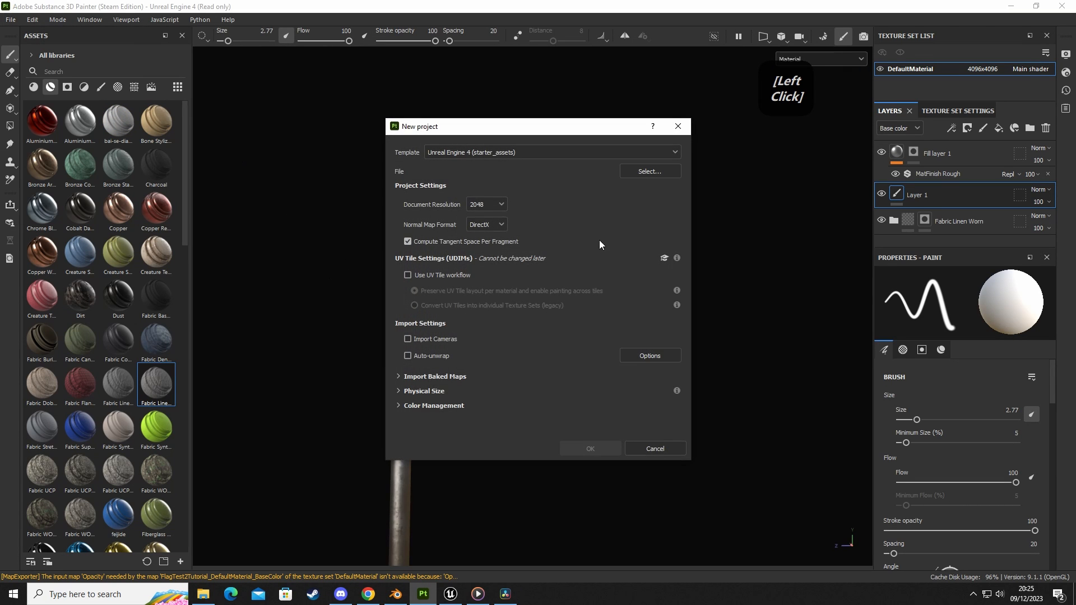
left_click(494, 205)
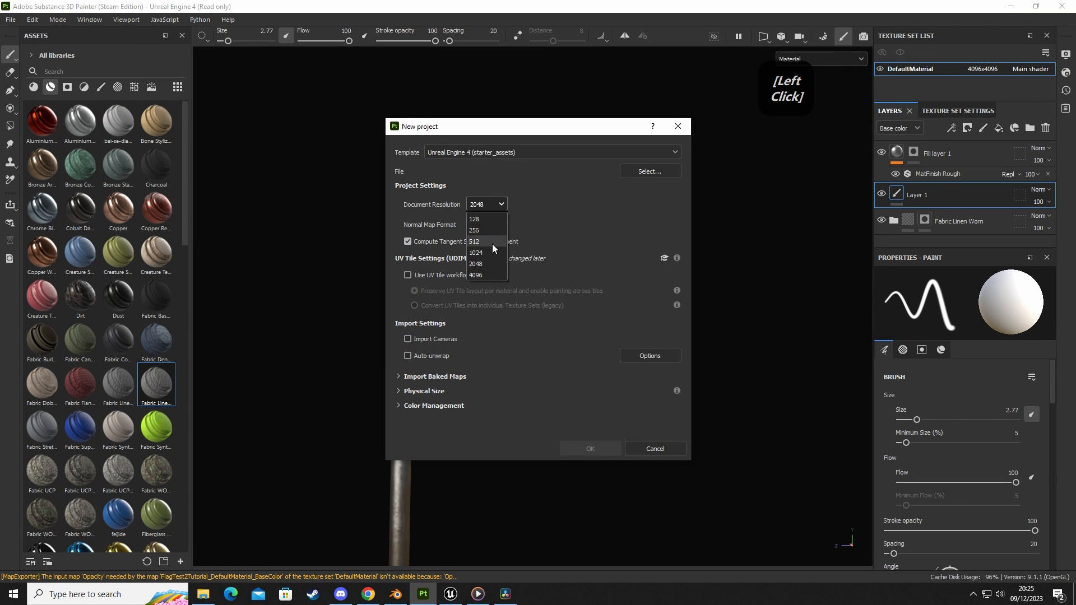
left_click(488, 275)
left_click(644, 174)
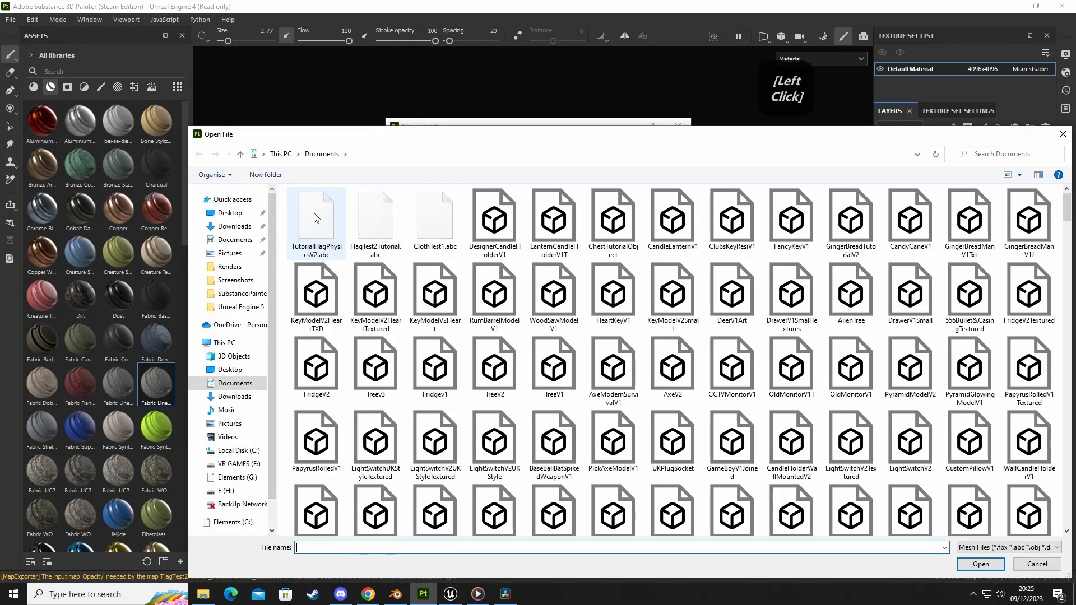
left_click(314, 222)
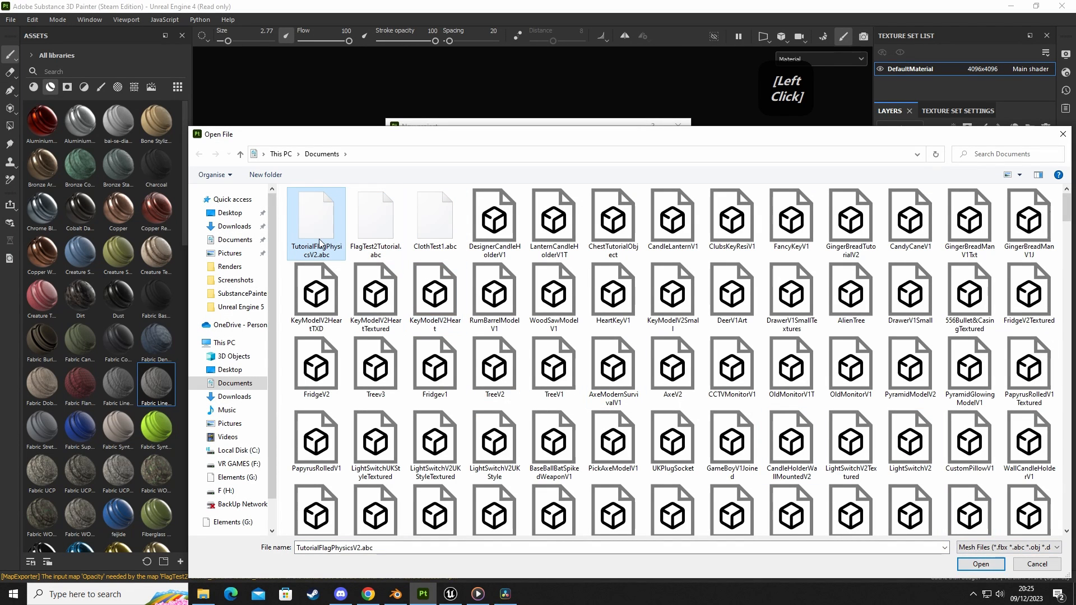
left_click(981, 564)
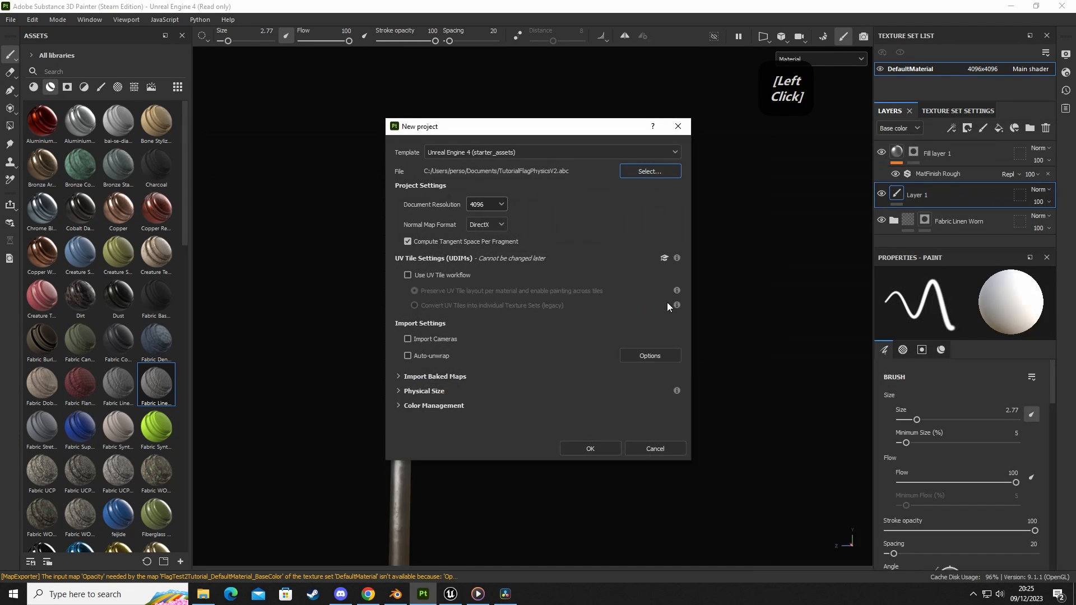
left_click(597, 444)
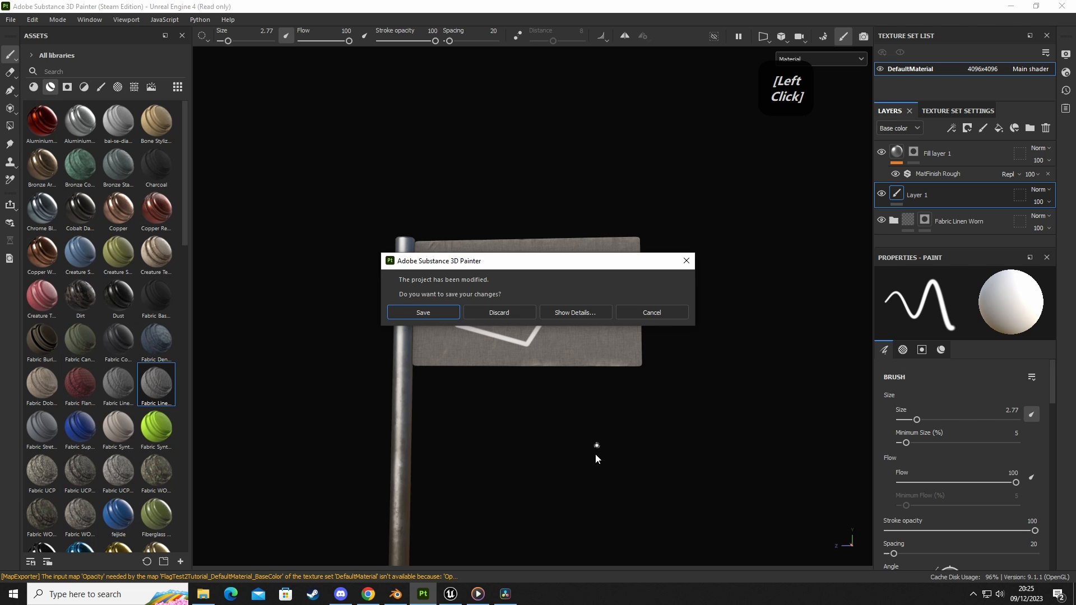
left_click(508, 314)
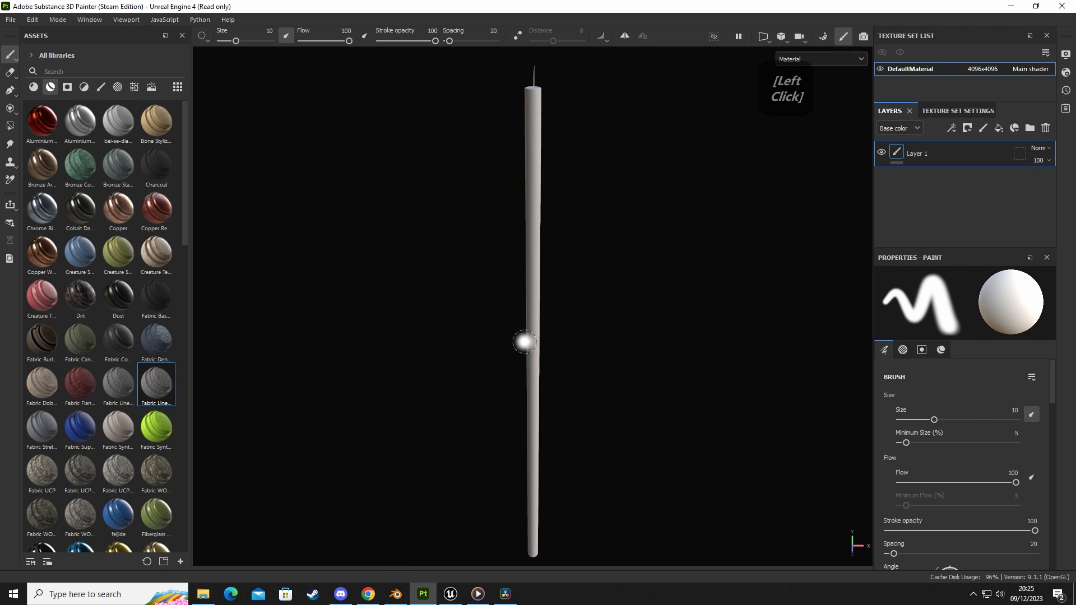
Step: Bake the mesh maps without ID and Thickness at 4096 output size with Supersampling 16x antialiasing, and return to painting mode
middle_click_drag(646, 321, 559, 311)
mouse_move(559, 311)
left_mouse_down("alt")
mouse_move(656, 338)
mouse_move(386, 338)
mouse_move(451, 344)
mouse_move(426, 328)
left_mouse_up("alt")
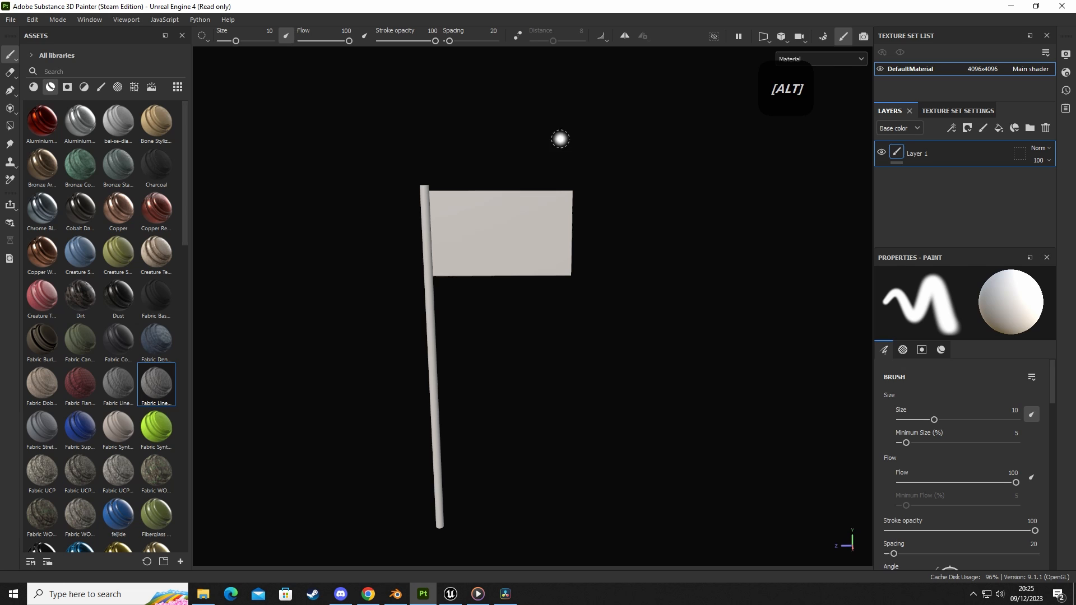
left_click(820, 38)
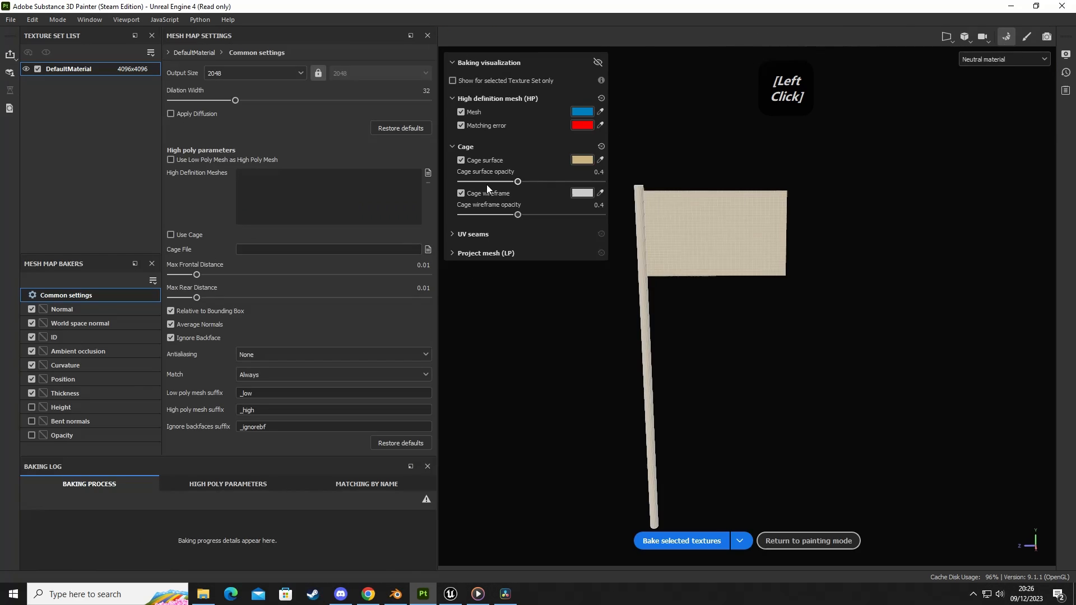
left_click(32, 337)
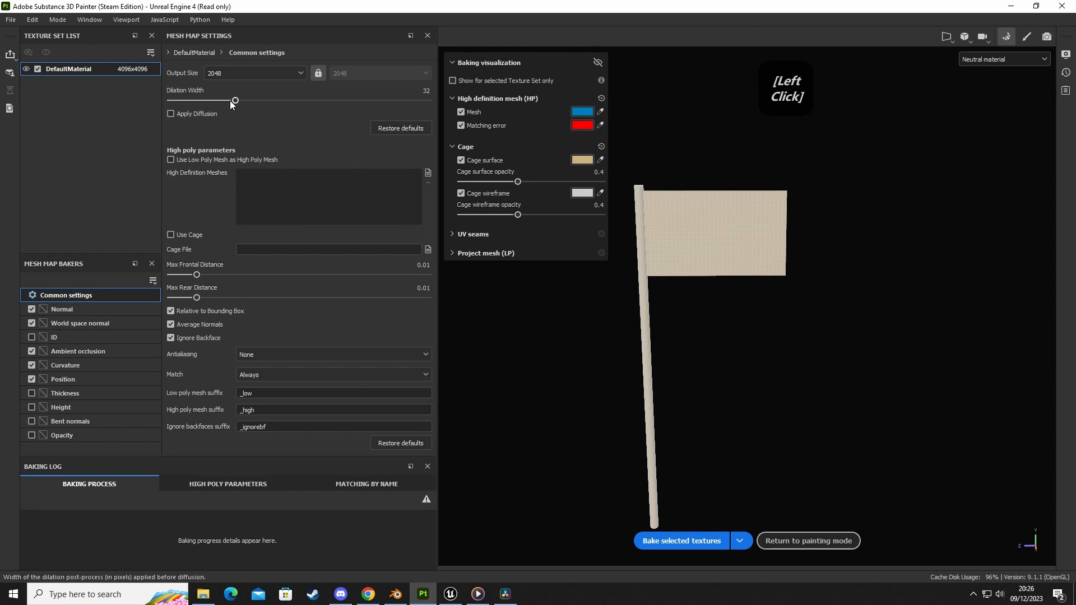
left_click(242, 73)
left_click(222, 166)
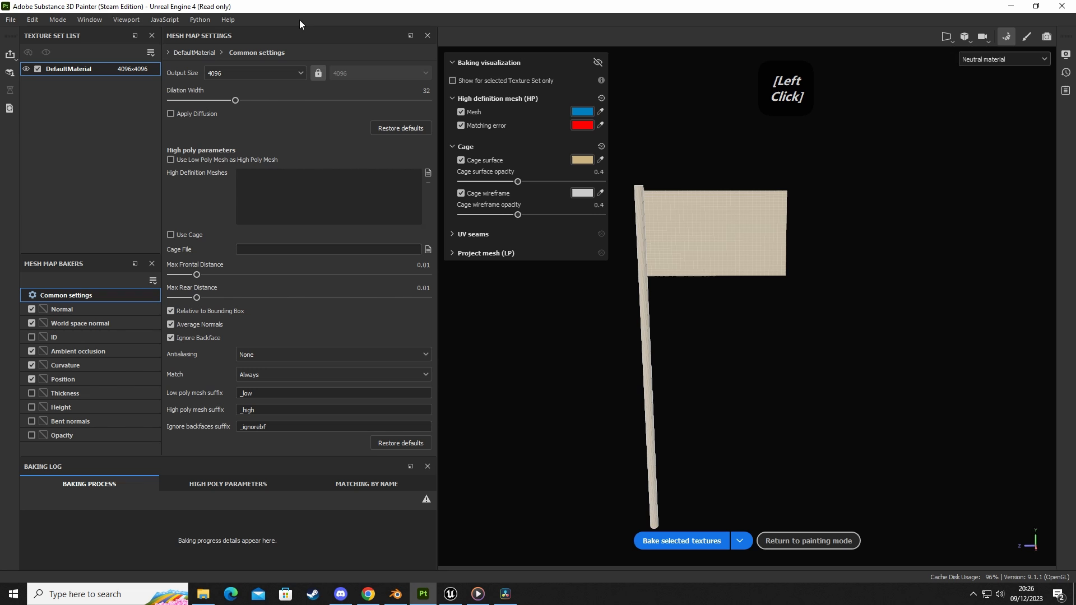
left_click(265, 356)
left_click(280, 405)
left_click(661, 539)
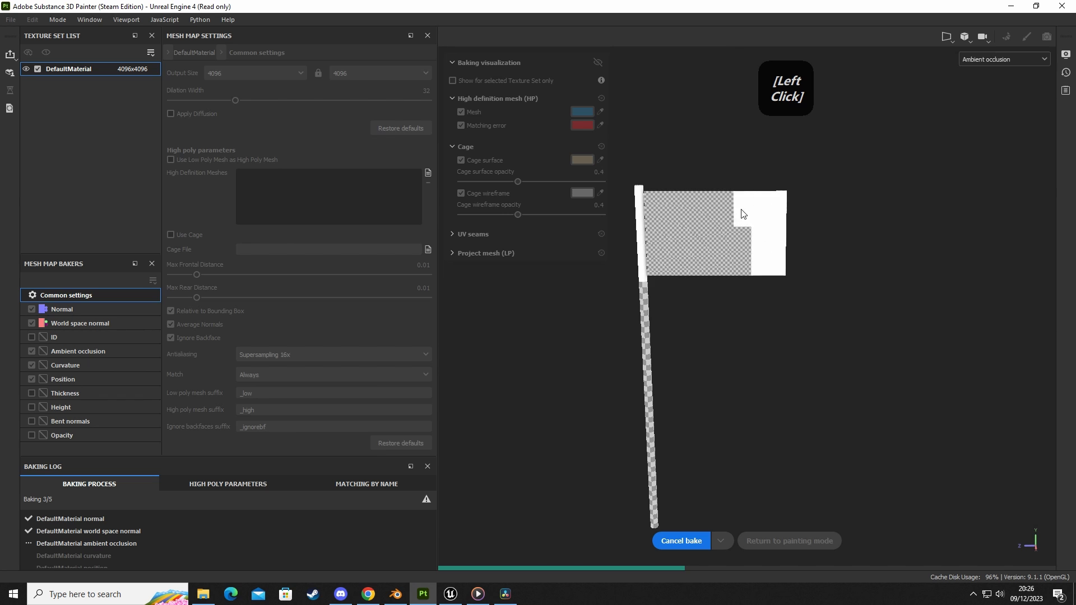
scroll(727, 248, "up", 5)
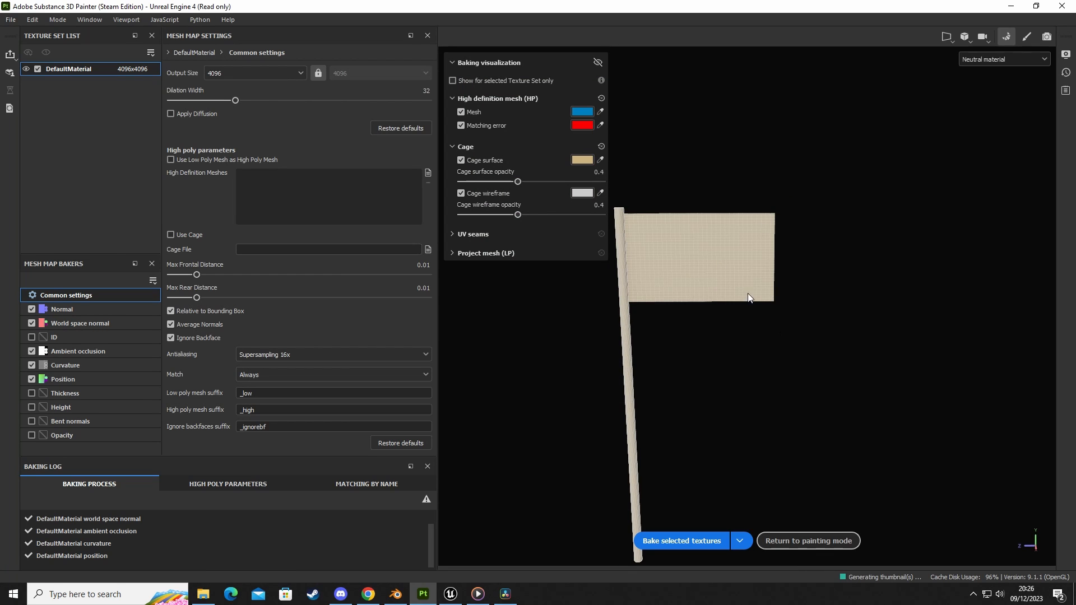
left_click(808, 544)
Step: Reduce the brush size to 4.5, try a freehand stroke across the flag and undo it
scroll(435, 274, "up", 4)
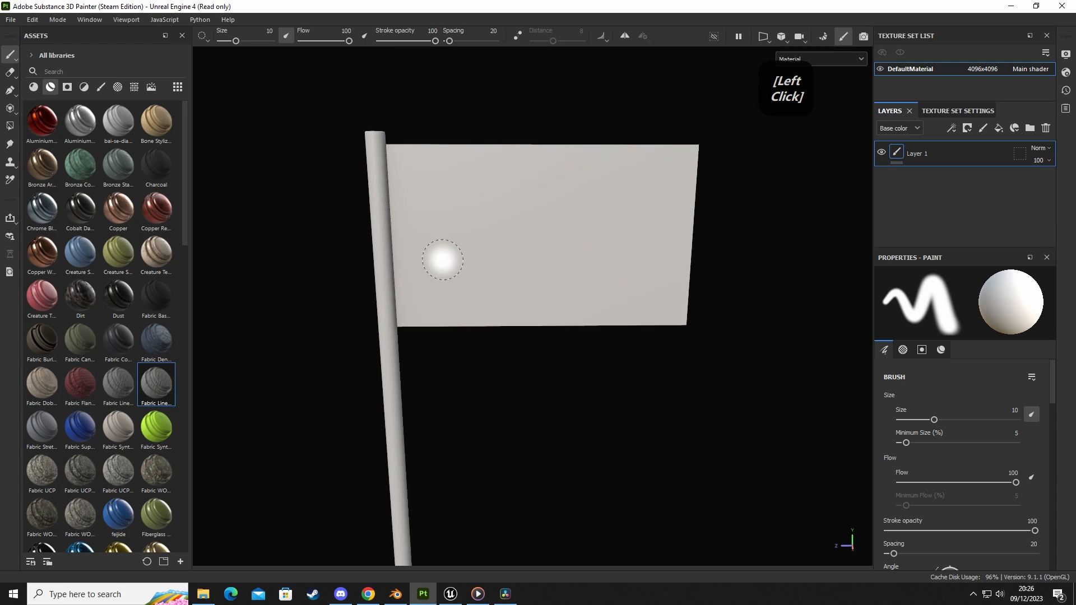
right_click_drag(510, 226, 488, 226, "ctrl")
mouse_move(473, 185)
left_mouse_down()
mouse_move(469, 305)
mouse_move(617, 257)
left_mouse_up()
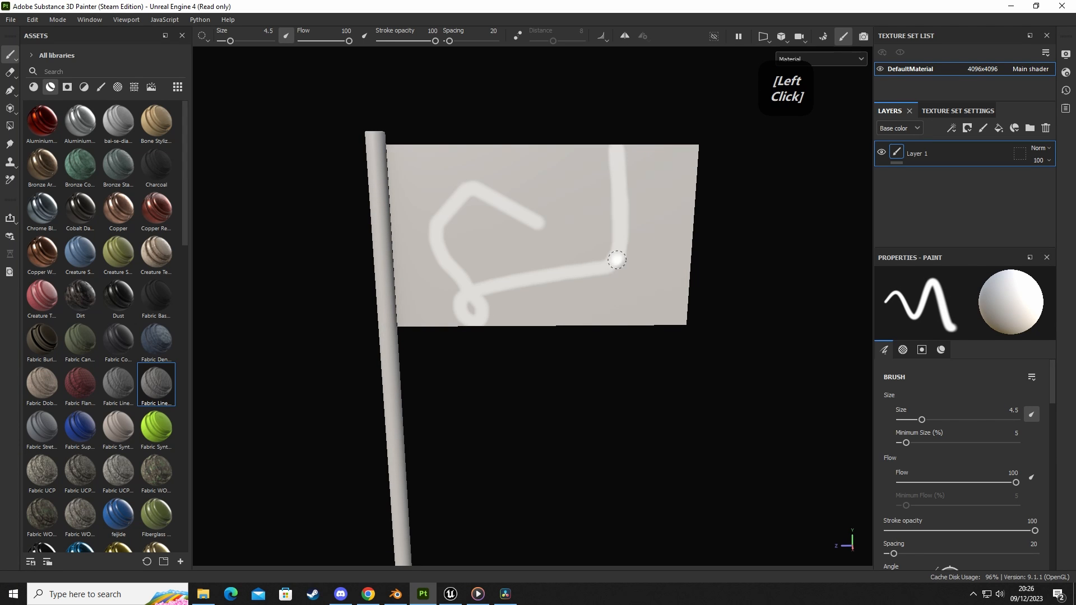
key("ctrl+z")
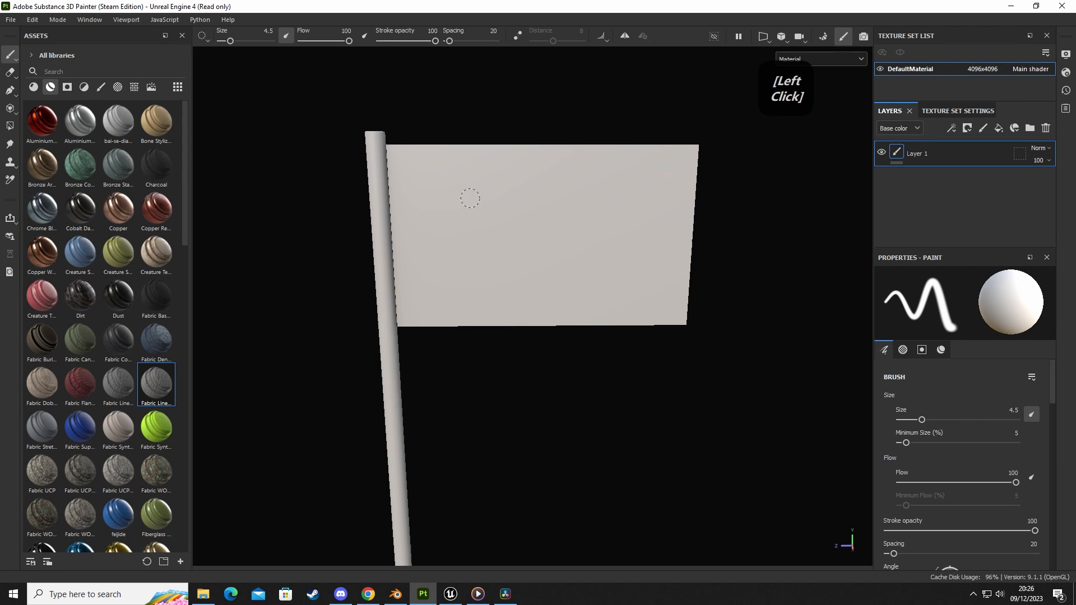
Step: Try painting the letters TY on the flag with four brush strokes and undo them all
left_click_drag(469, 199, 498, 275)
left_click_drag(429, 235, 534, 167)
left_click_drag(541, 208, 608, 225)
left_click_drag(602, 182, 609, 224)
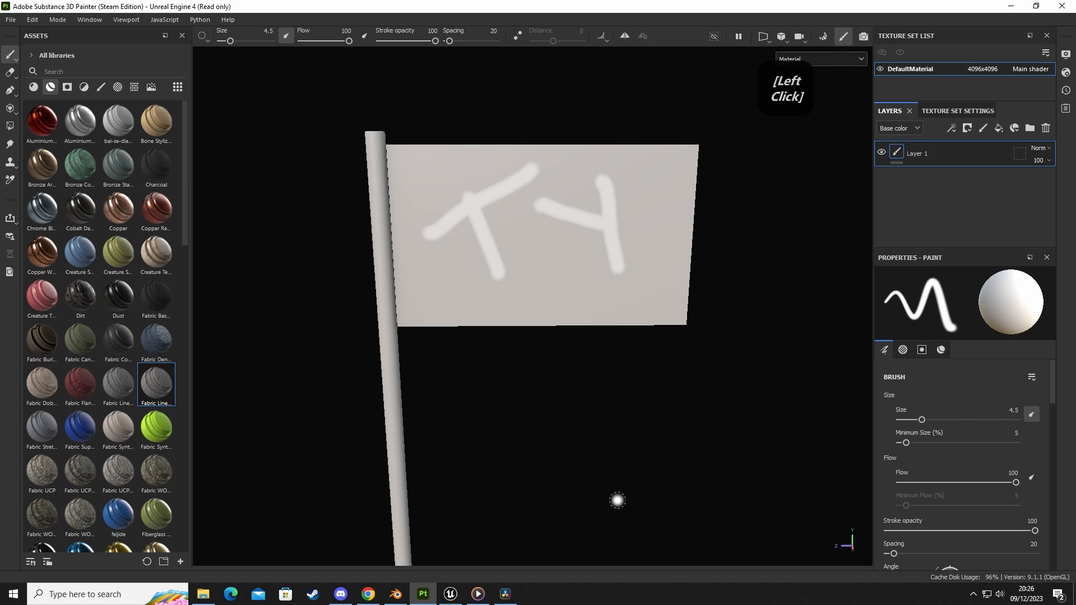
key("ctrl+z")
key("ctrl+z")
key("ctrl+z")
key("ctrl+z")
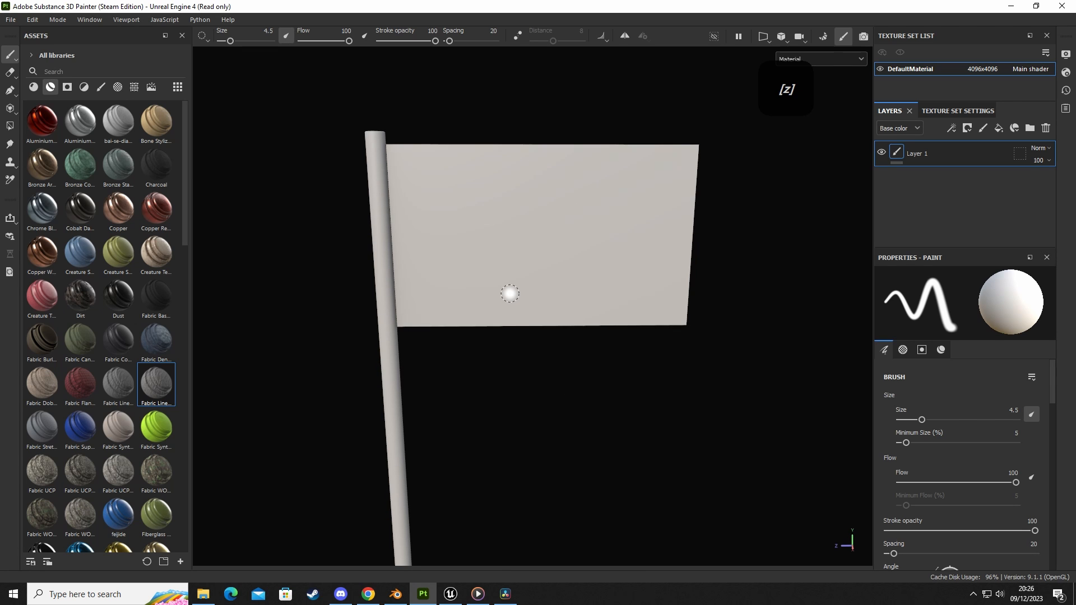
Step: Apply the Fabric Synthetic Dots smart material to the flag model
left_click_drag(566, 307, 543, 379, "alt")
middle_click_drag(543, 380, 509, 395, "alt")
mouse_move(509, 395)
left_mouse_down("alt")
mouse_move(632, 449)
mouse_move(508, 414)
left_mouse_up("alt")
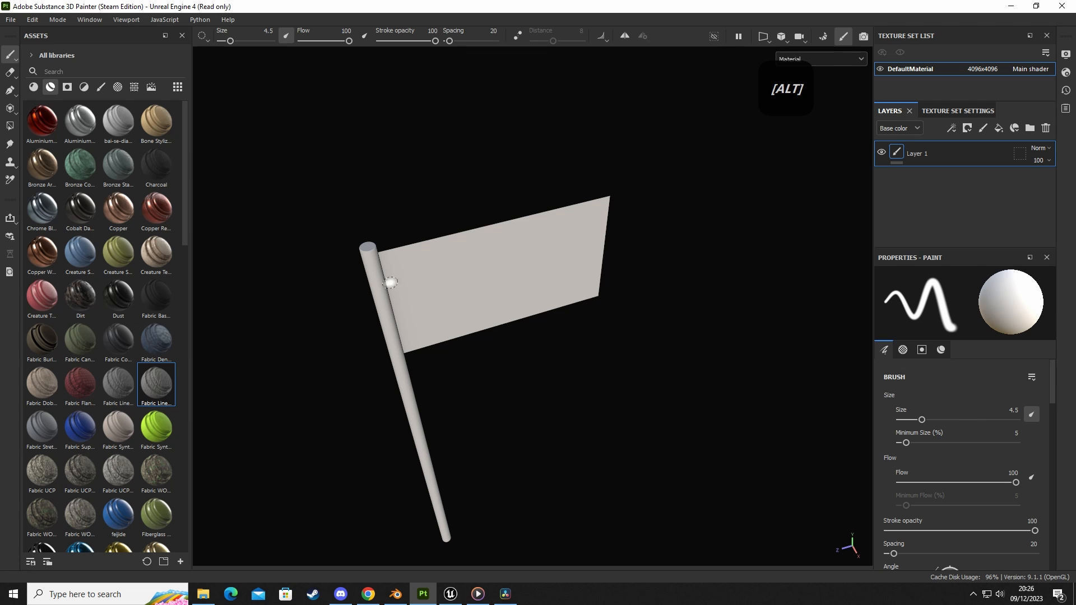
left_click_drag(579, 355, 344, 342, "alt")
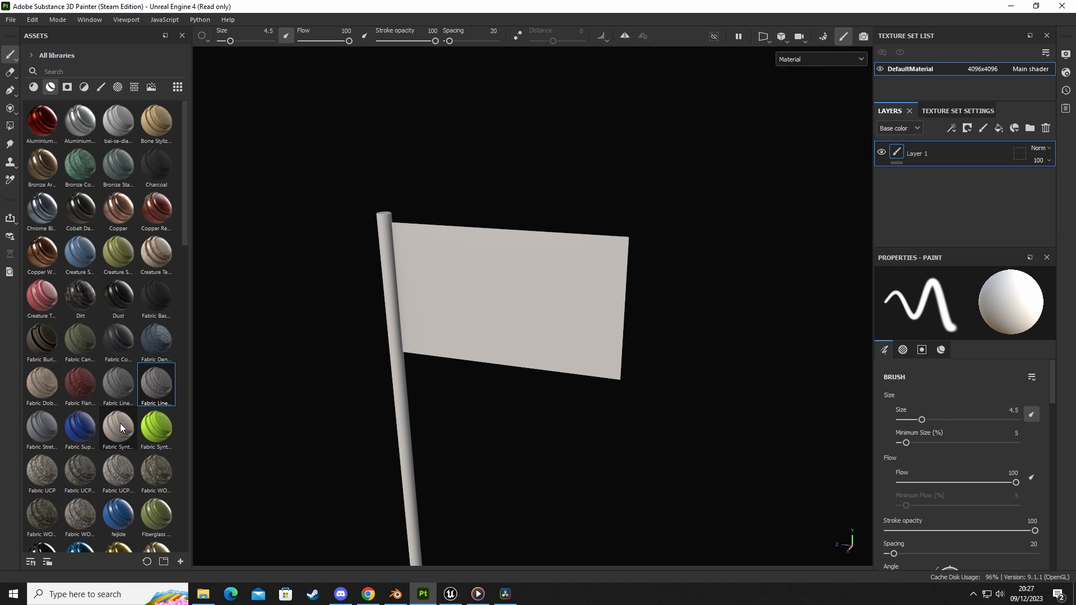
left_click_drag(121, 427, 514, 344)
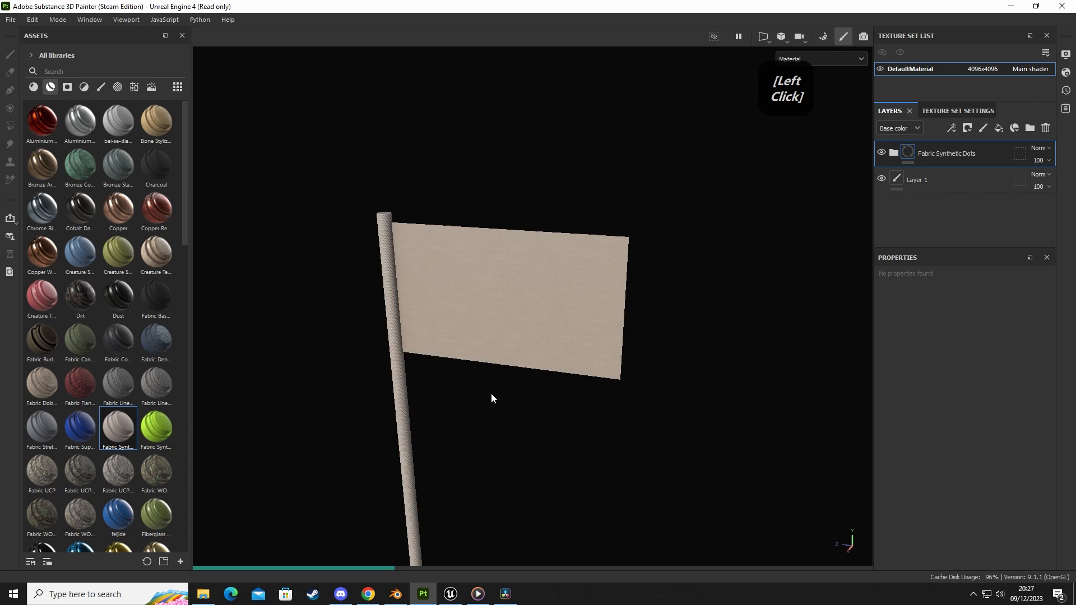
Step: Delete the empty Layer 1, leaving only the Fabric Synthetic Dots layer in the stack
left_click_drag(489, 386, 491, 259, "alt")
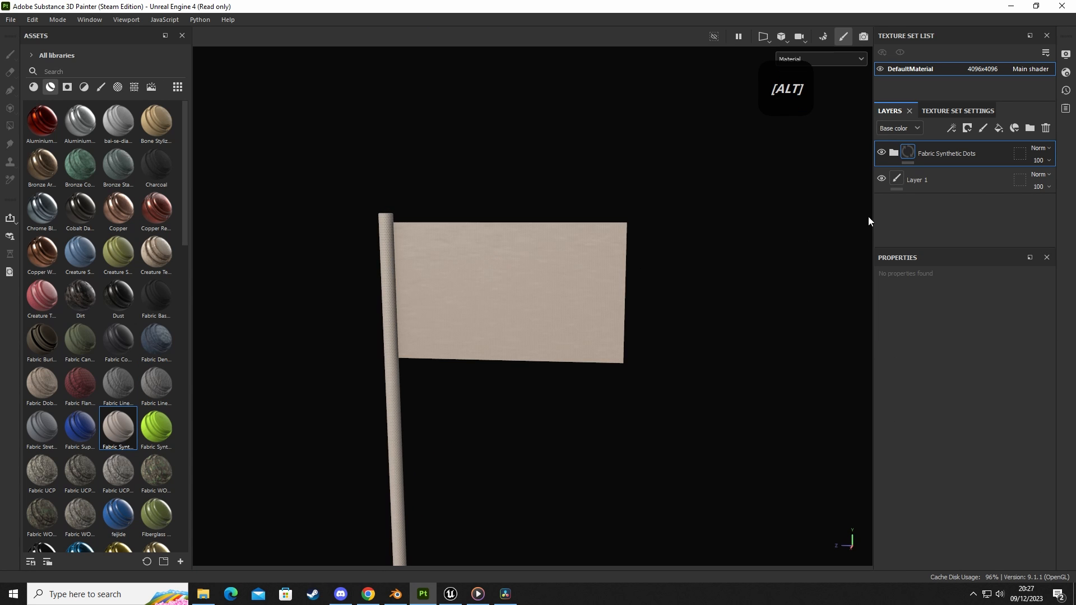
scroll(365, 293, "up", 5)
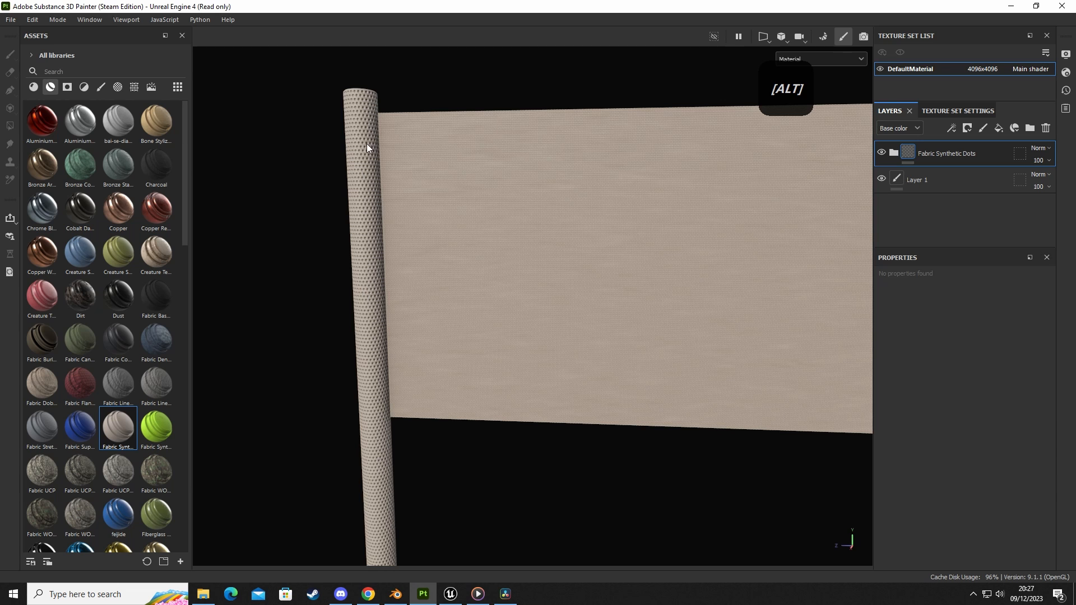
left_click(981, 175)
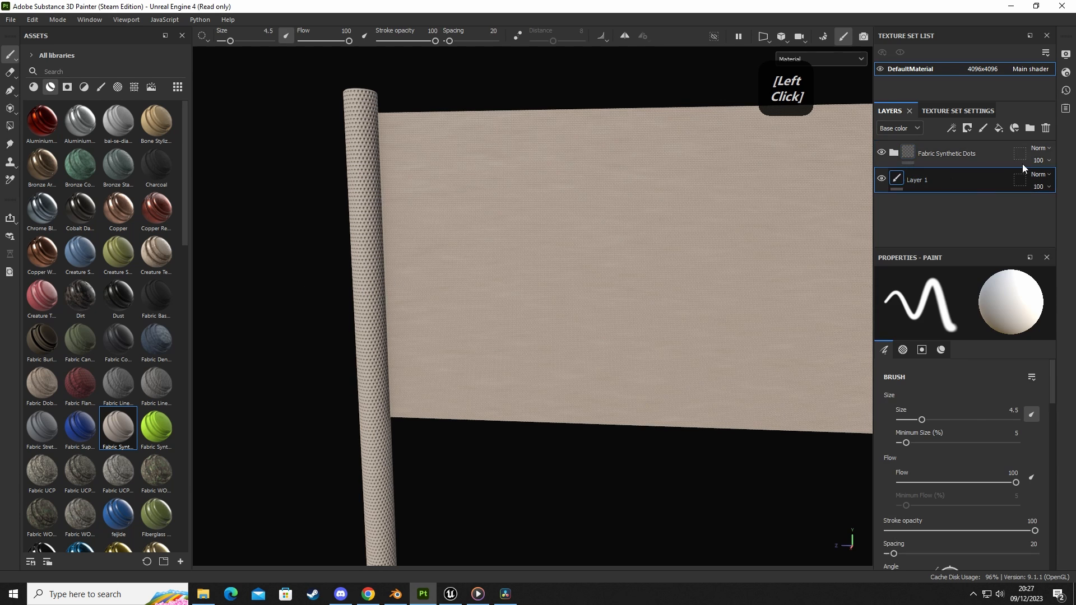
left_click(1047, 129)
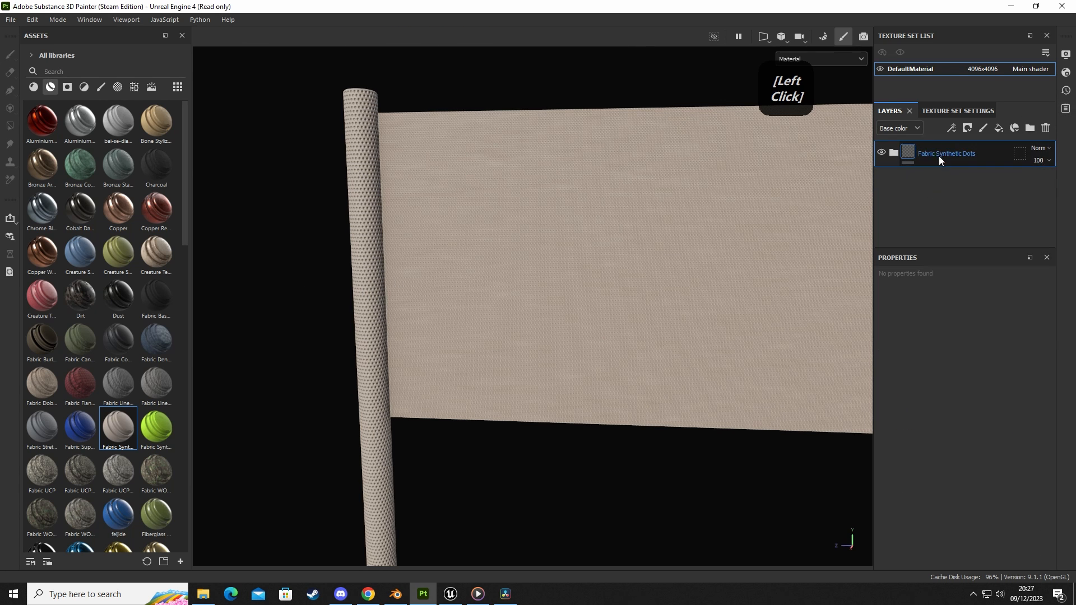
left_click(929, 222)
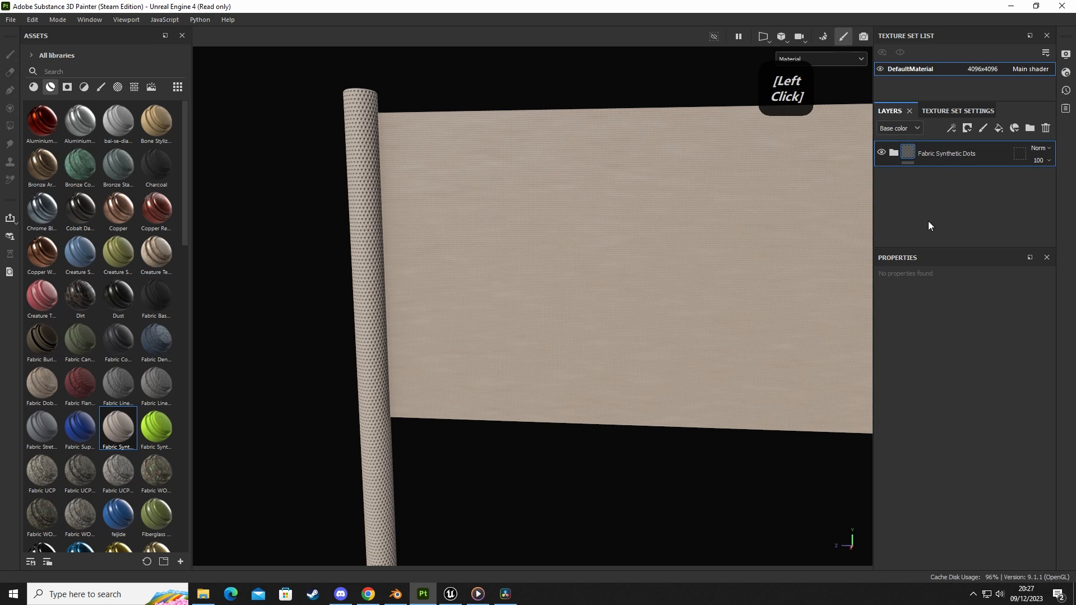
Step: Add a black mask to Fabric Synthetic Dots and reveal it only on the flag with Polygon Fill in mesh mode
left_click(966, 129)
left_click(979, 159)
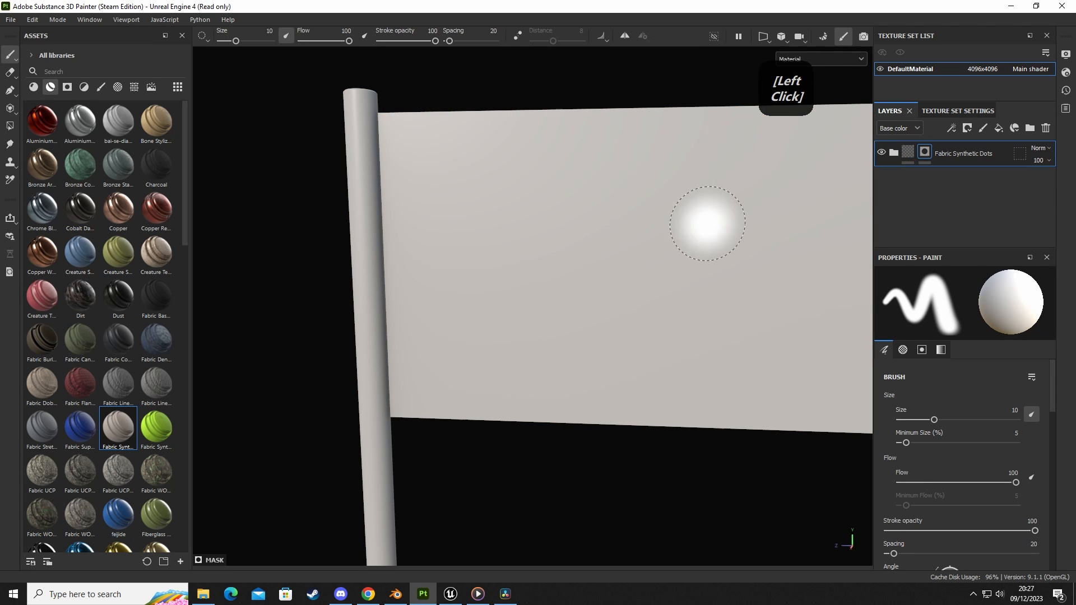
left_click(9, 128)
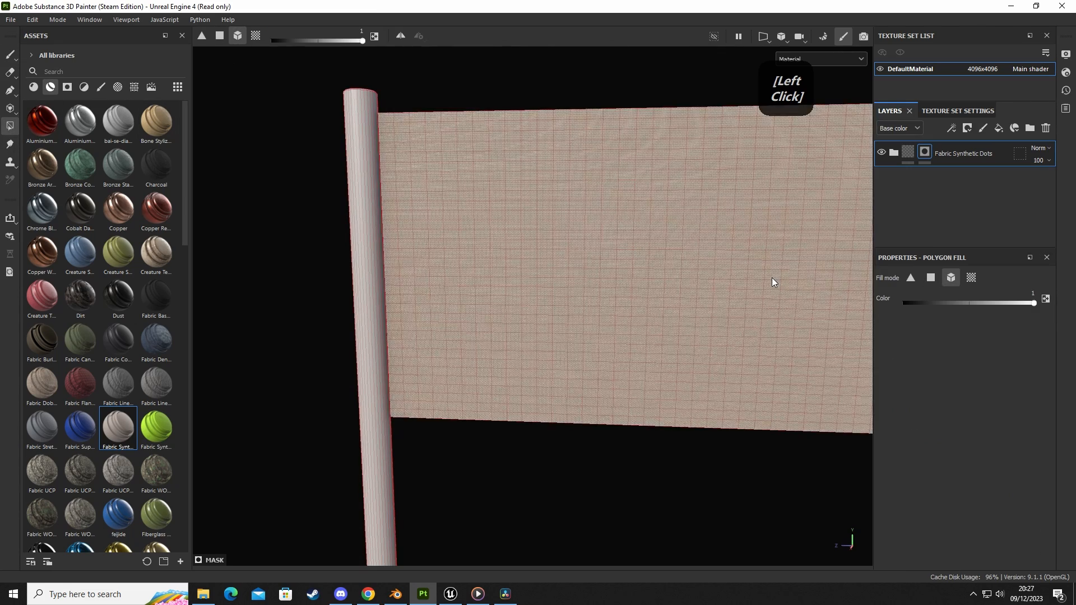
scroll(565, 290, "up", 5)
scroll(580, 276, "down", 5)
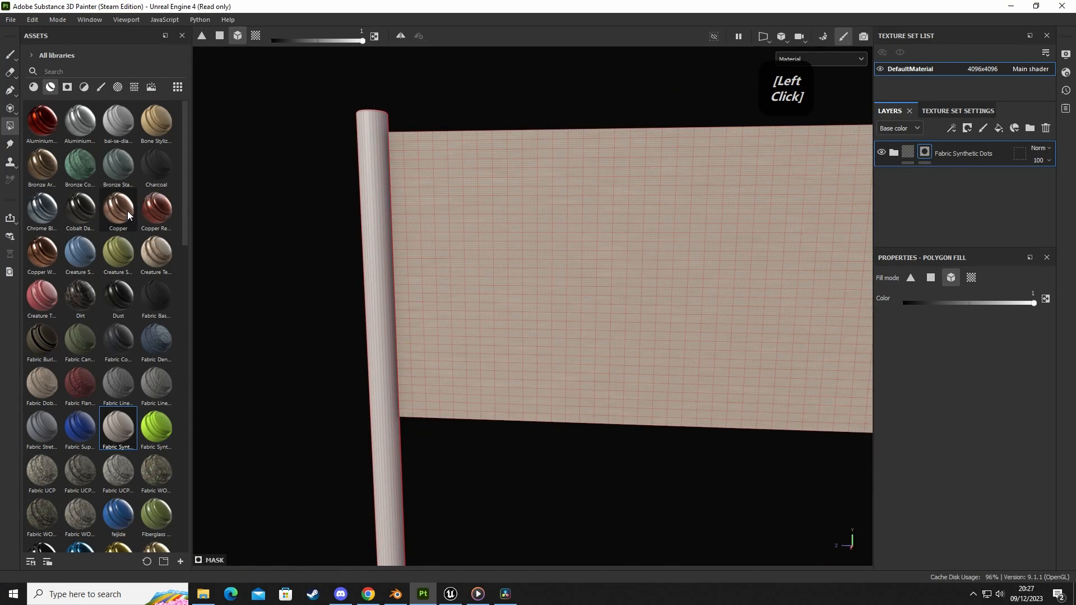
Step: Apply the Steel Painted Clearcoat smart material to the model and move its layer below Fabric Synthetic Dots
left_click(52, 88)
left_click(49, 89)
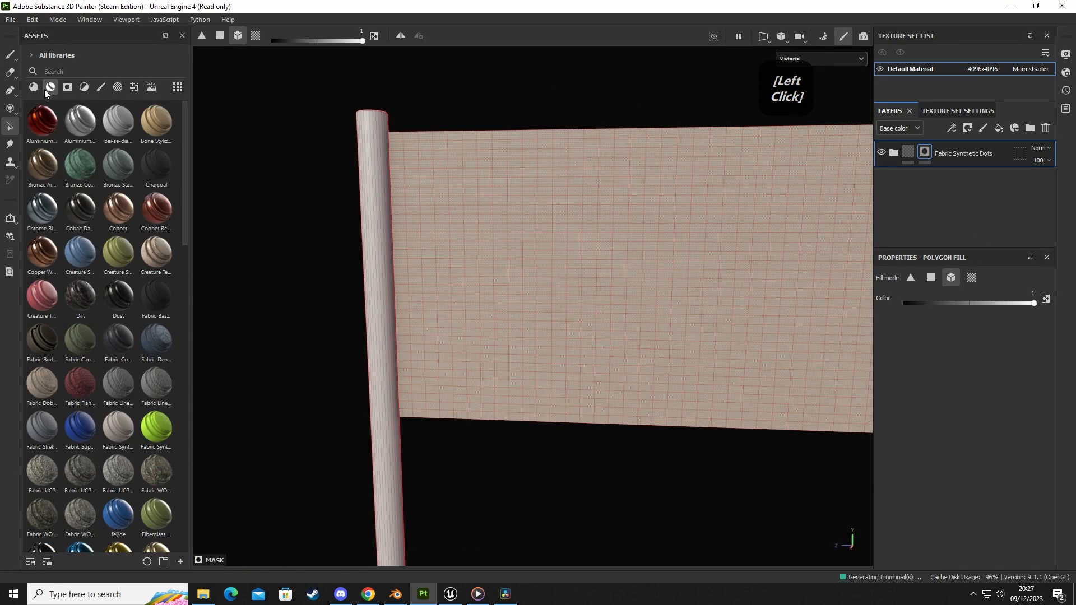
scroll(68, 258, "down", 3)
scroll(63, 348, "down", 15)
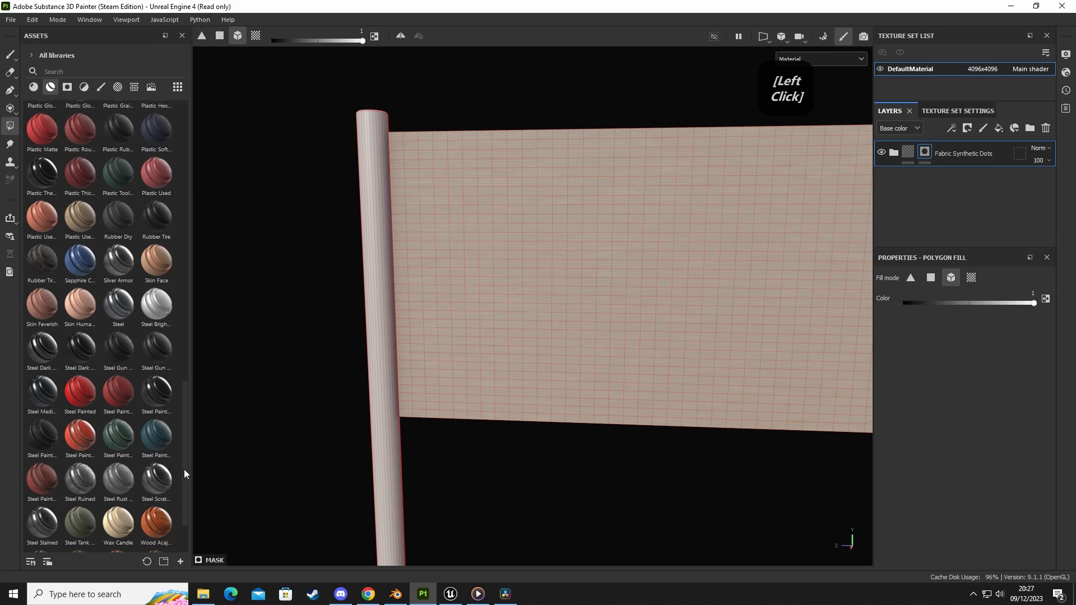
mouse_move(151, 384)
left_mouse_down()
mouse_move(211, 380)
mouse_move(384, 312)
mouse_move(376, 322)
left_mouse_up()
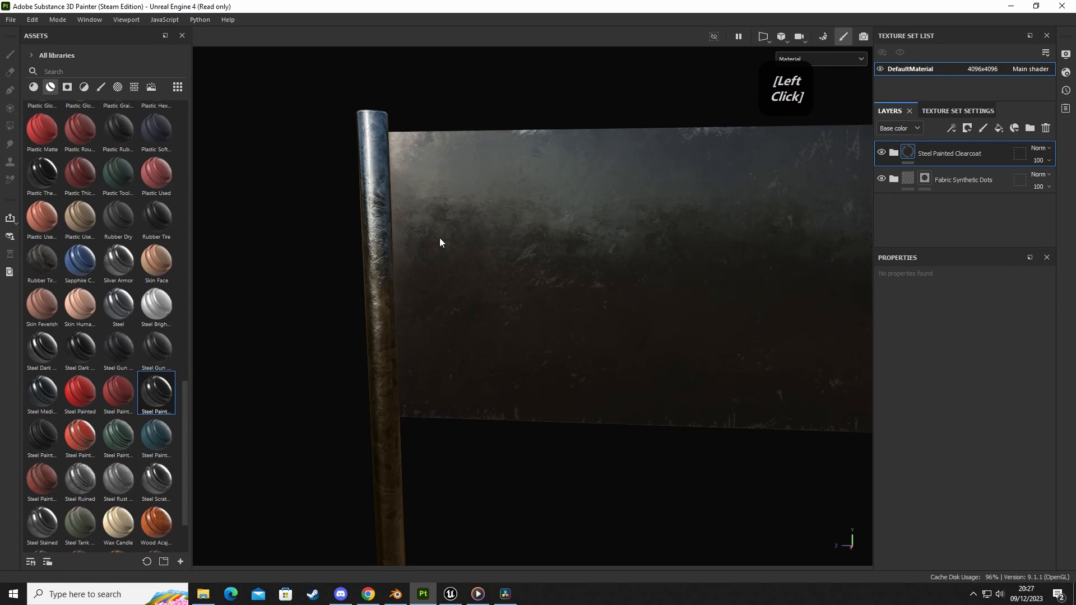
middle_click(374, 336)
left_click_drag(360, 250, 355, 160, "alt")
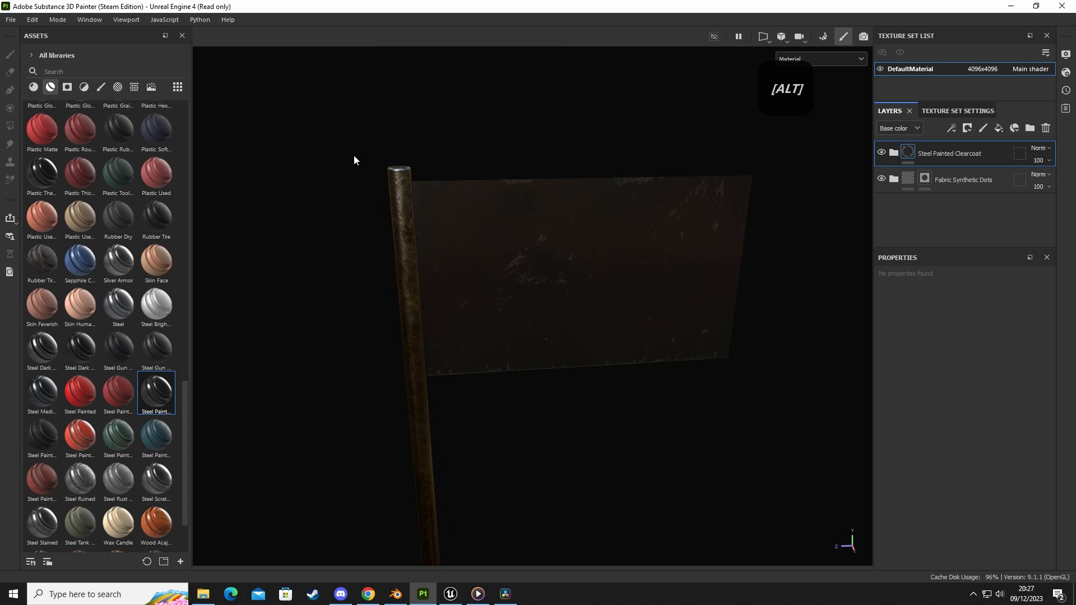
left_click_drag(504, 336, 463, 298, "alt")
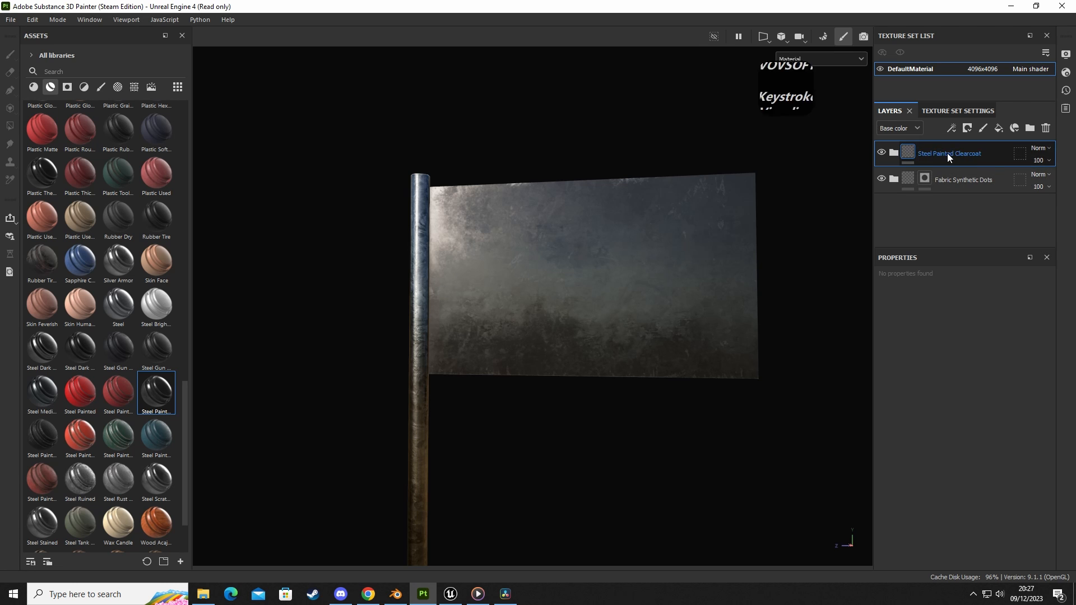
mouse_move(947, 153)
left_mouse_down()
mouse_move(947, 203)
mouse_move(932, 206)
left_mouse_up()
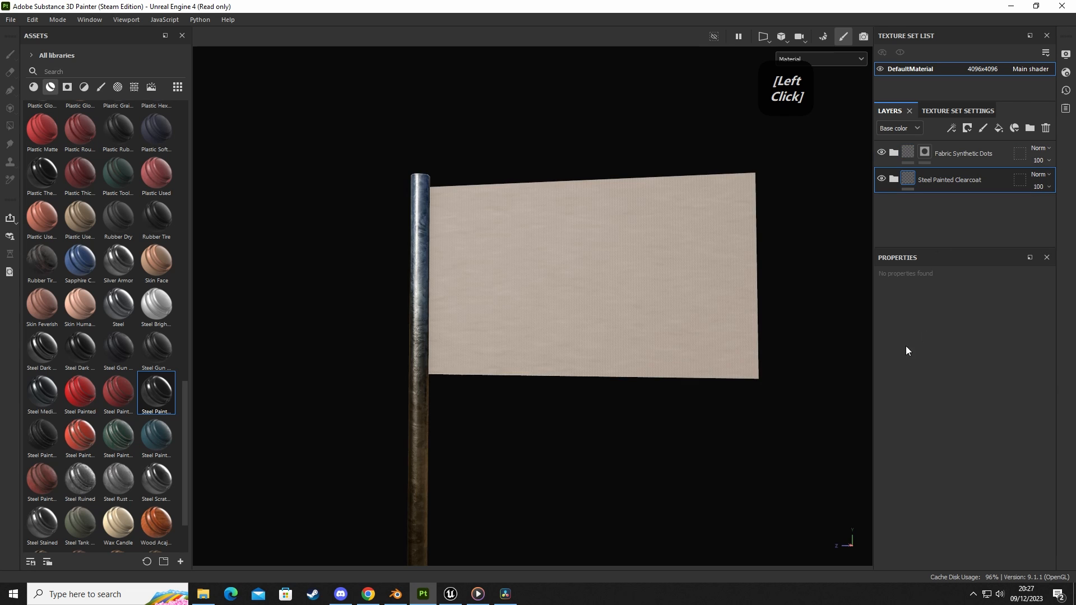
Step: Examine the fabric flag and steel pole from several distances and angles
scroll(540, 426, "down", 3)
middle_click_drag(538, 431, 493, 331, "alt")
left_click_drag(493, 330, 513, 293, "alt")
middle_click_drag(512, 294, 503, 404, "alt")
middle_click_drag(389, 432, 396, 176, "alt")
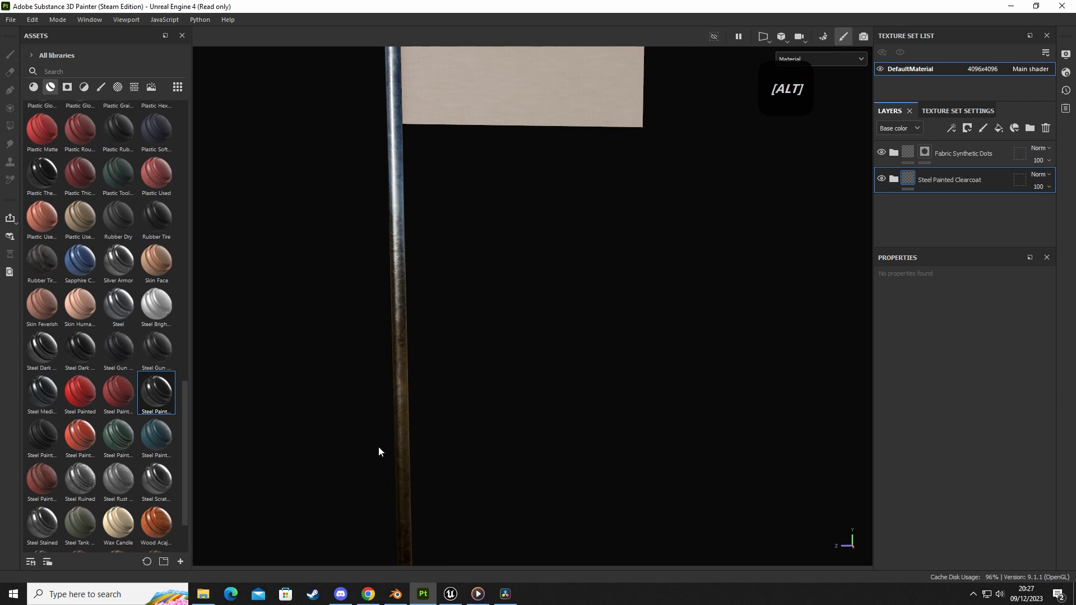
scroll(470, 373, "down", 3)
middle_click_drag(469, 368, 475, 435, "alt")
left_click_drag(475, 431, 467, 364, "alt")
middle_click_drag(467, 364, 500, 476, "alt")
left_click_drag(499, 473, 510, 423, "alt")
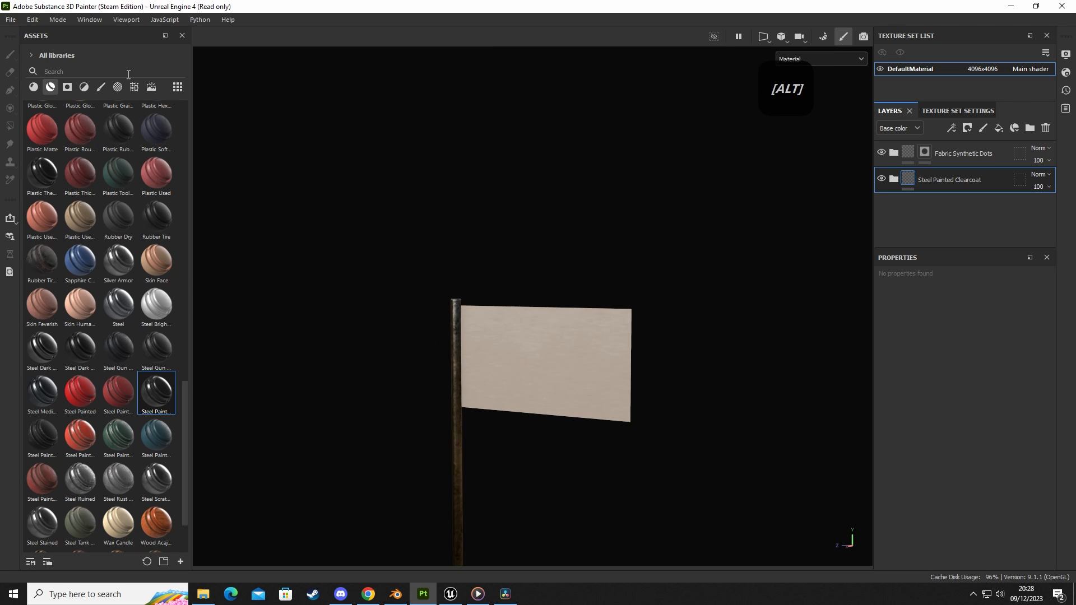
left_click(519, 344)
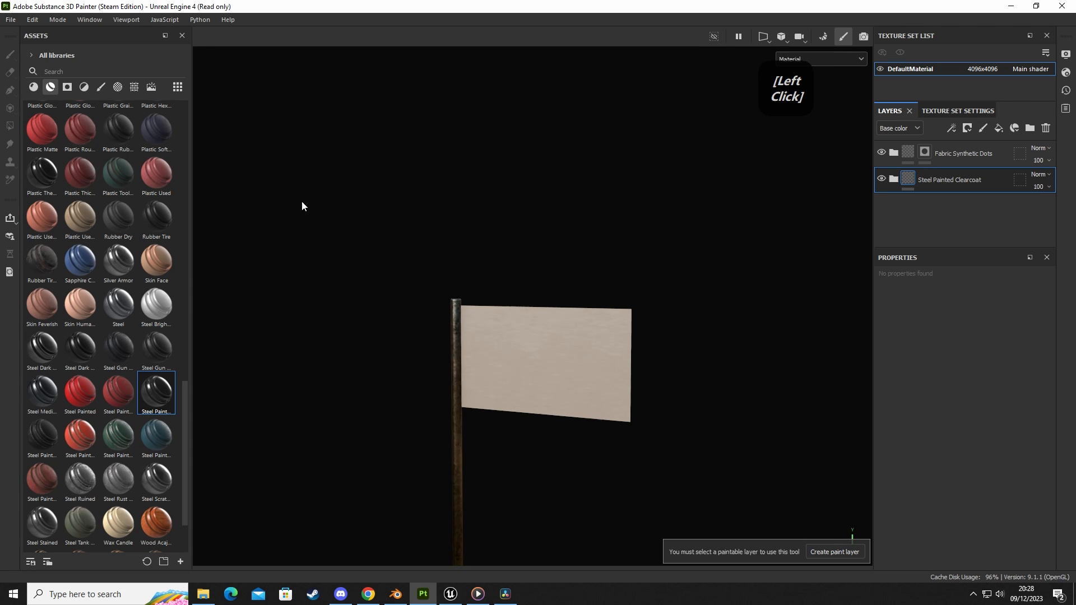
Step: Open the texture export settings and choose the PBR Metallic Roughness output template
left_click(10, 20)
left_click(40, 181)
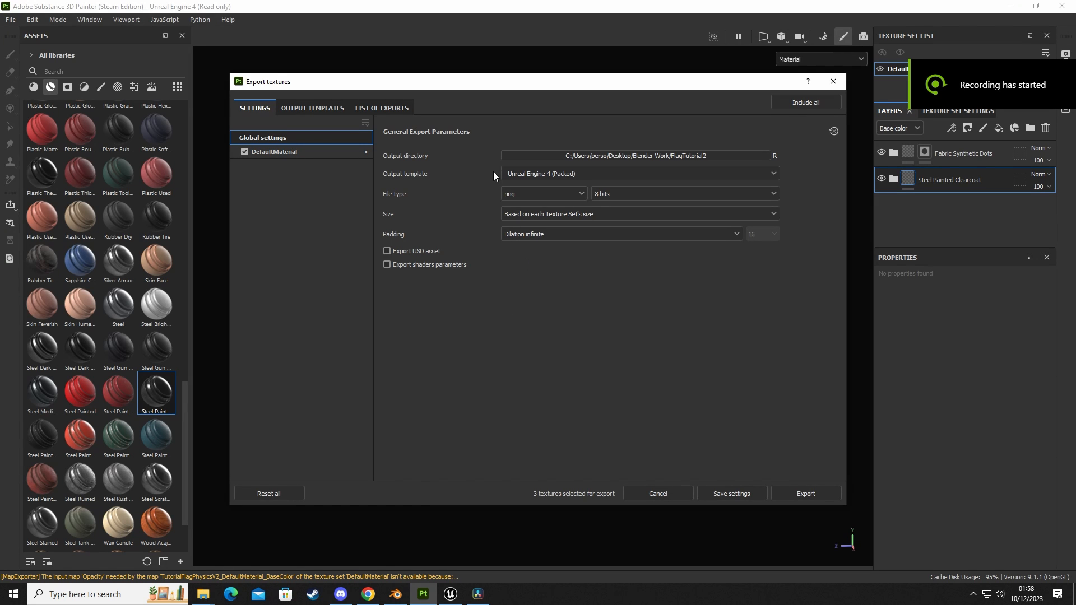
left_click(536, 173)
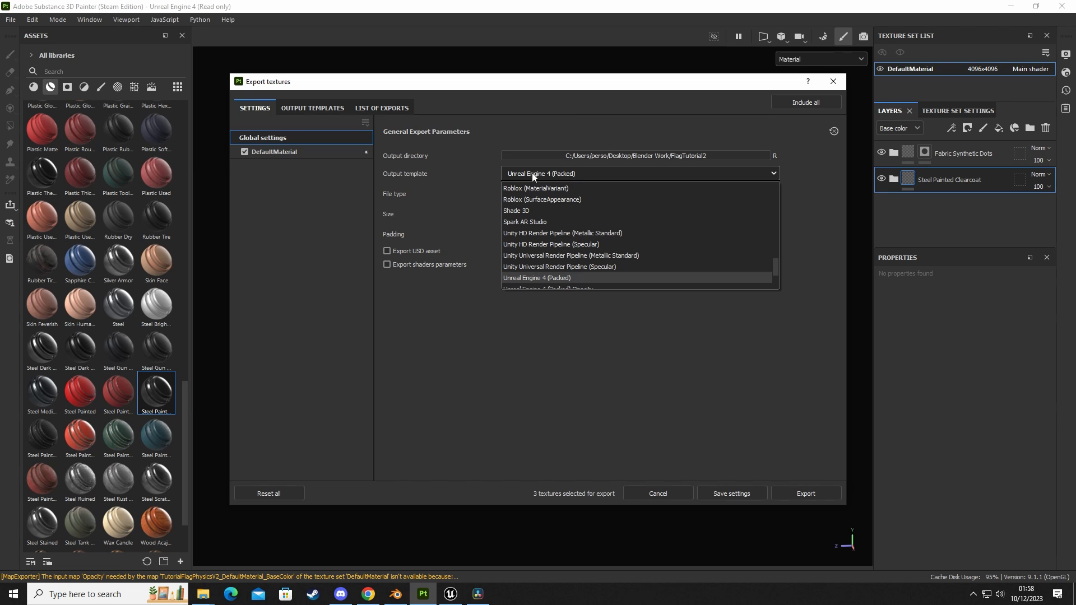
scroll(545, 233, "up", 5)
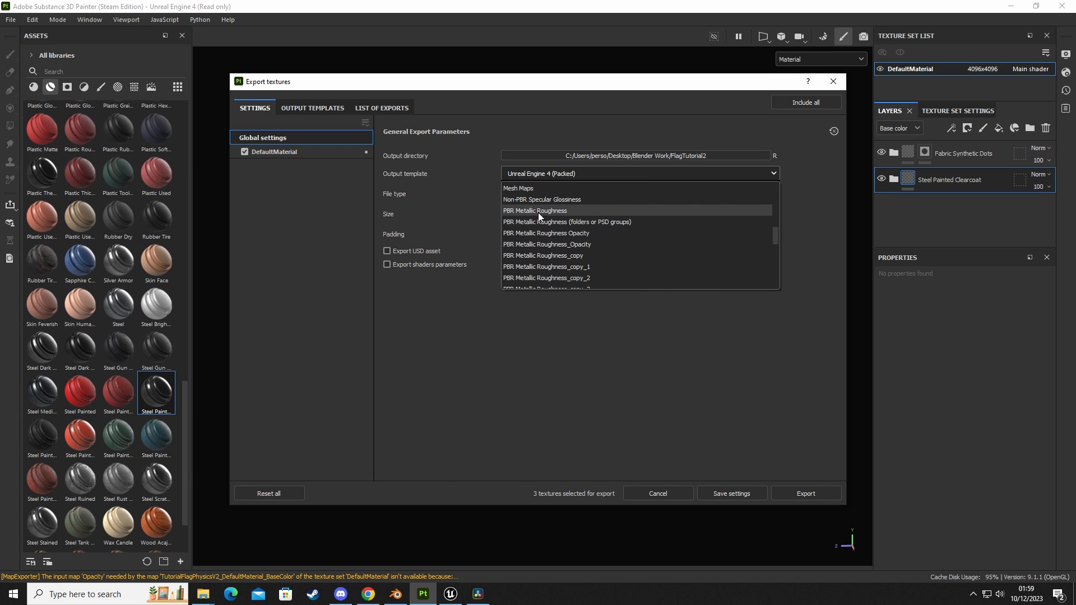
left_click(544, 211)
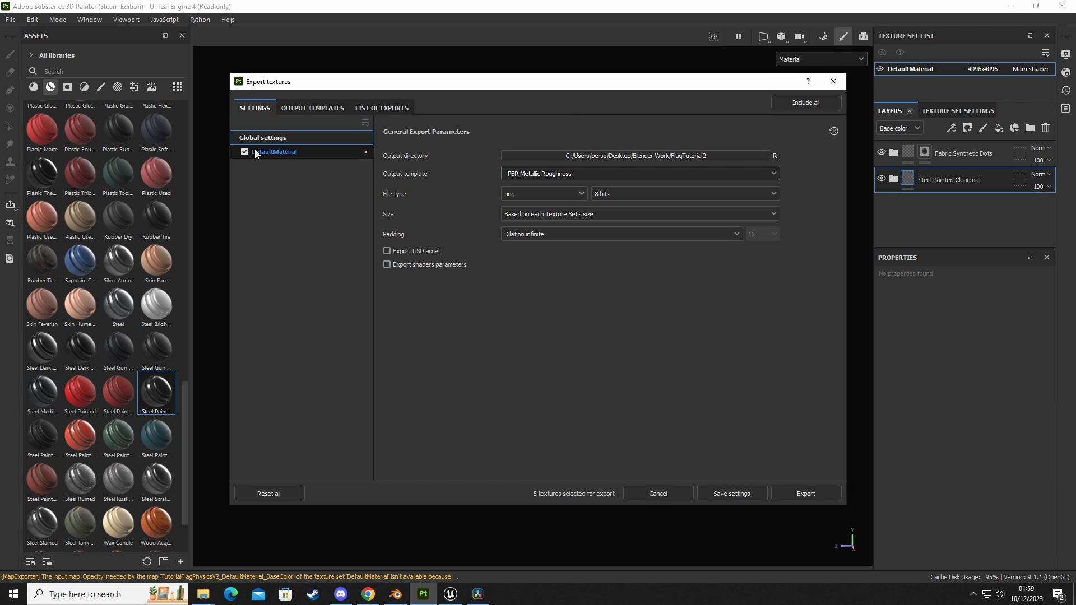
Step: Exclude the height map from DefaultMaterial's output maps and export the remaining textures as 8-bit PNG files
left_click(271, 150)
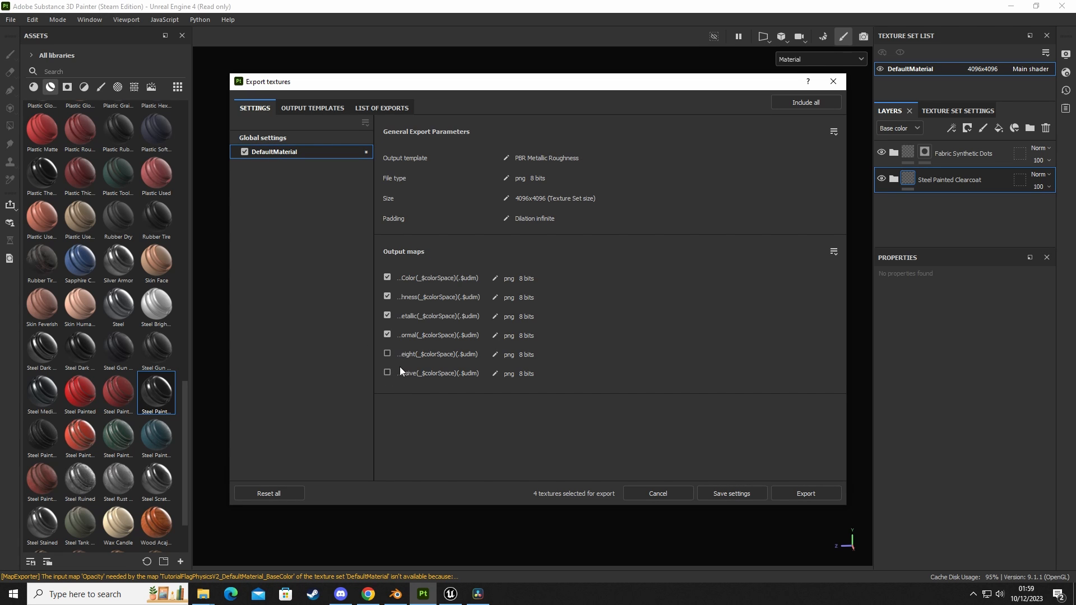
left_click(271, 141)
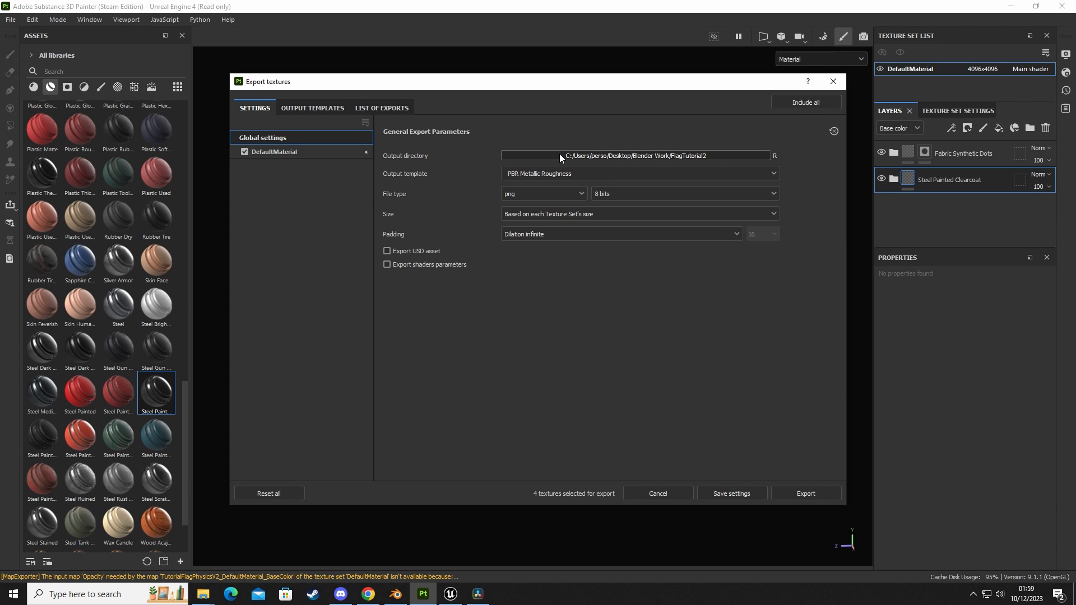
left_click(796, 496)
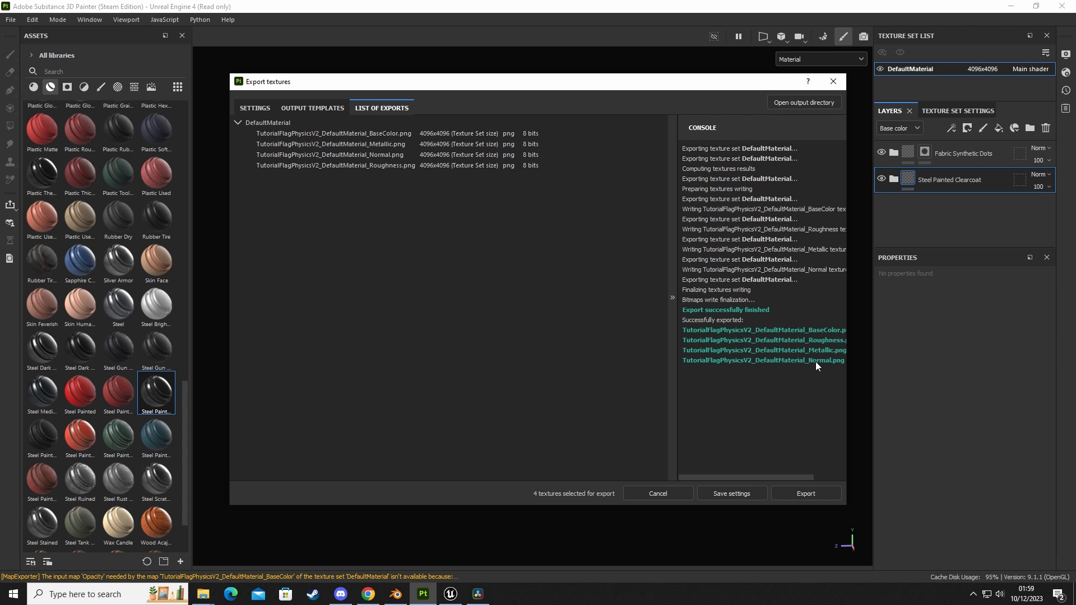
Step: Switch to Unreal Engine, select the flag in the level and browse to its assets in the NewFolder content folder
left_click(451, 594)
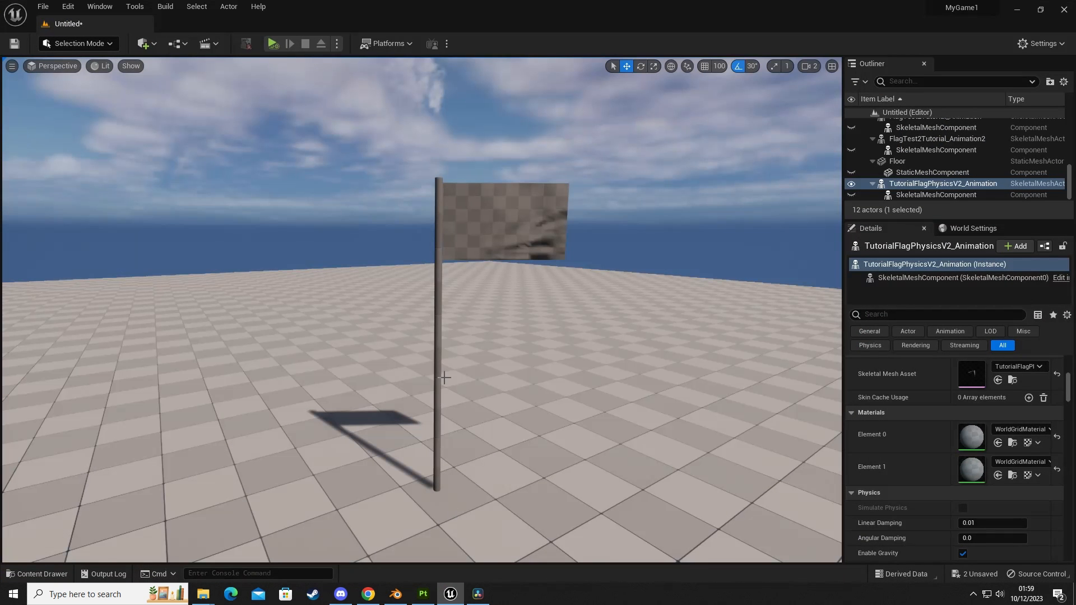
left_click(505, 229)
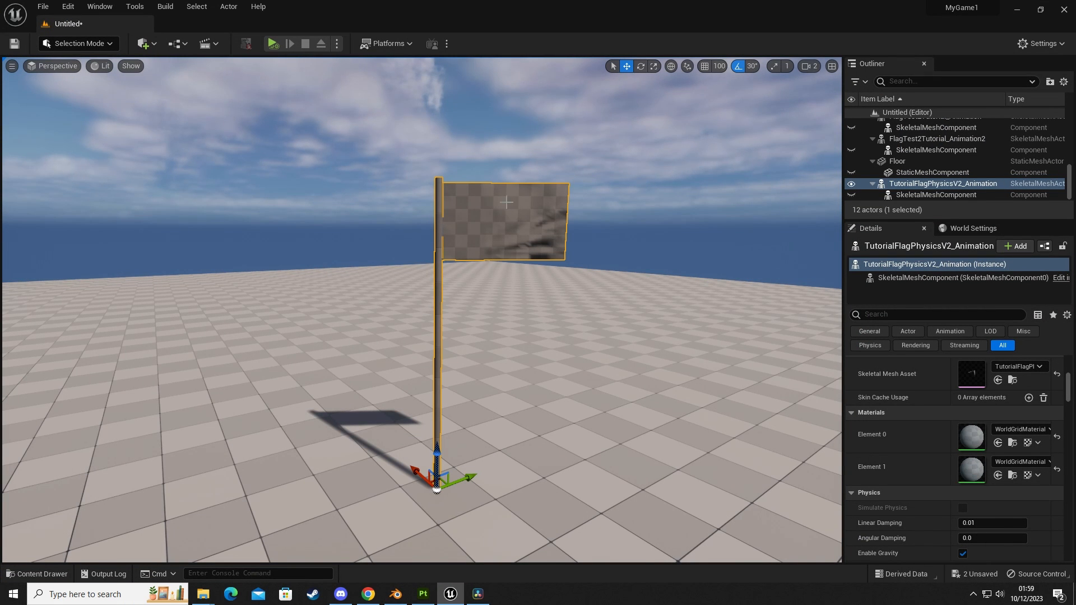
key("ctrl+space")
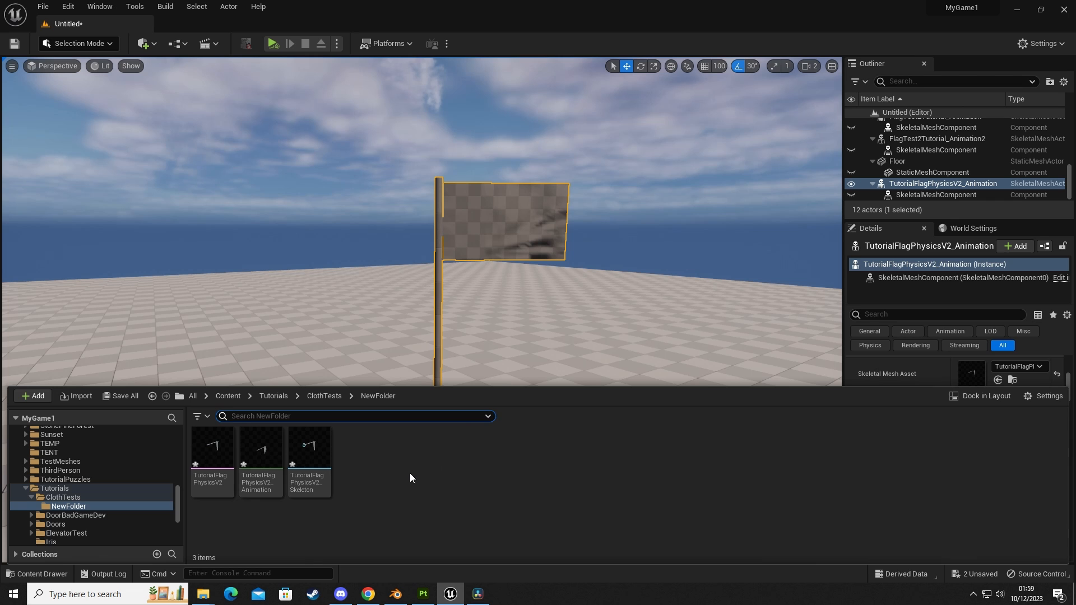
right_click(454, 250)
left_click(499, 270)
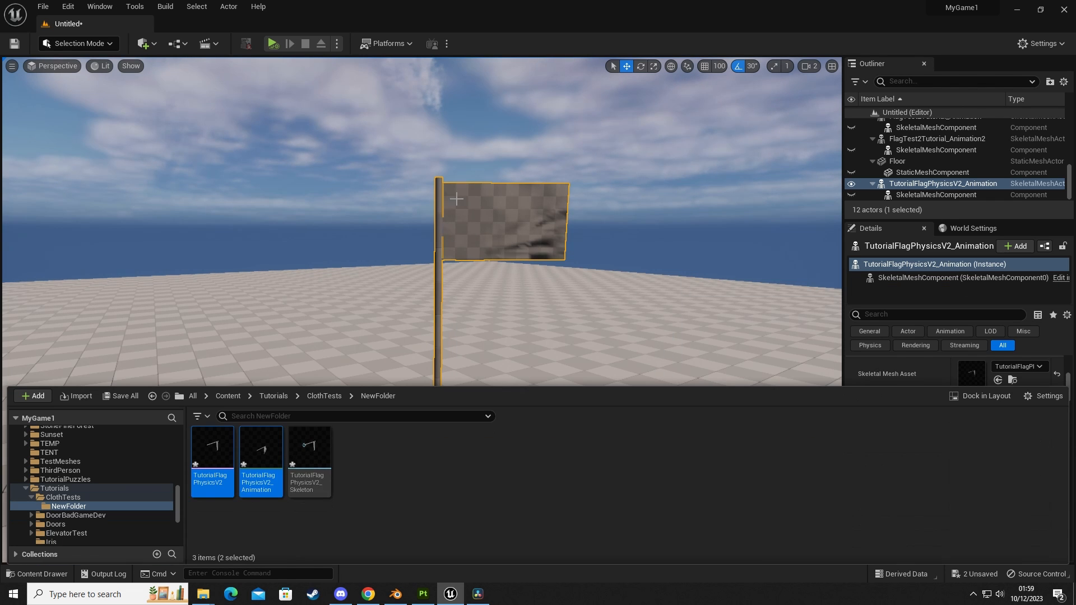
left_click(364, 486)
Step: Import the BaseColor, Metallic, Normal and Roughness textures from the desktop's Blender Work/FlagTutorial2 folder into NewFolder
left_click(76, 396)
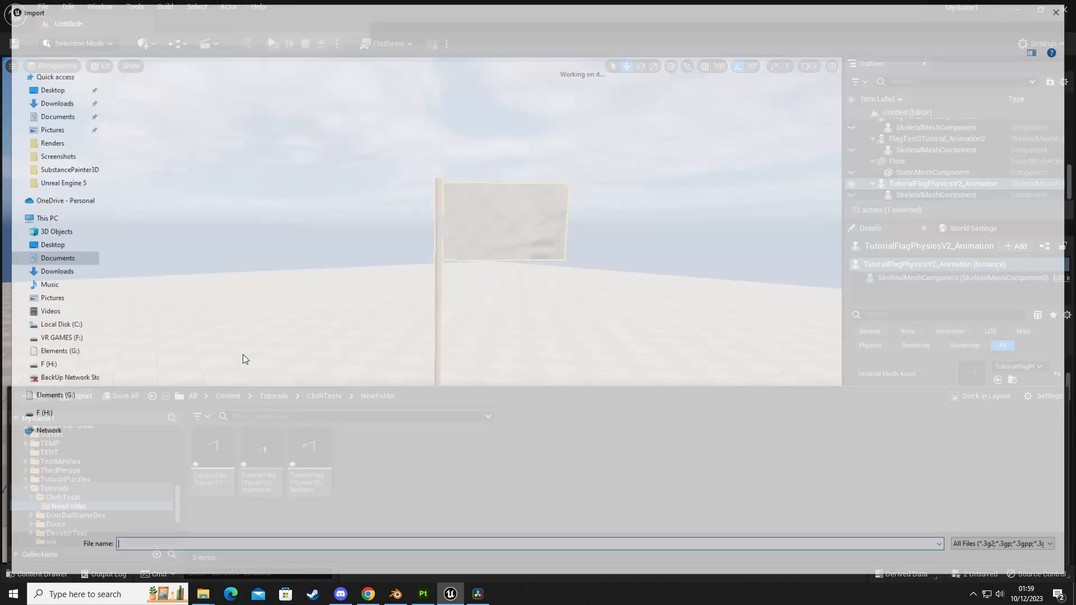
left_click(51, 100)
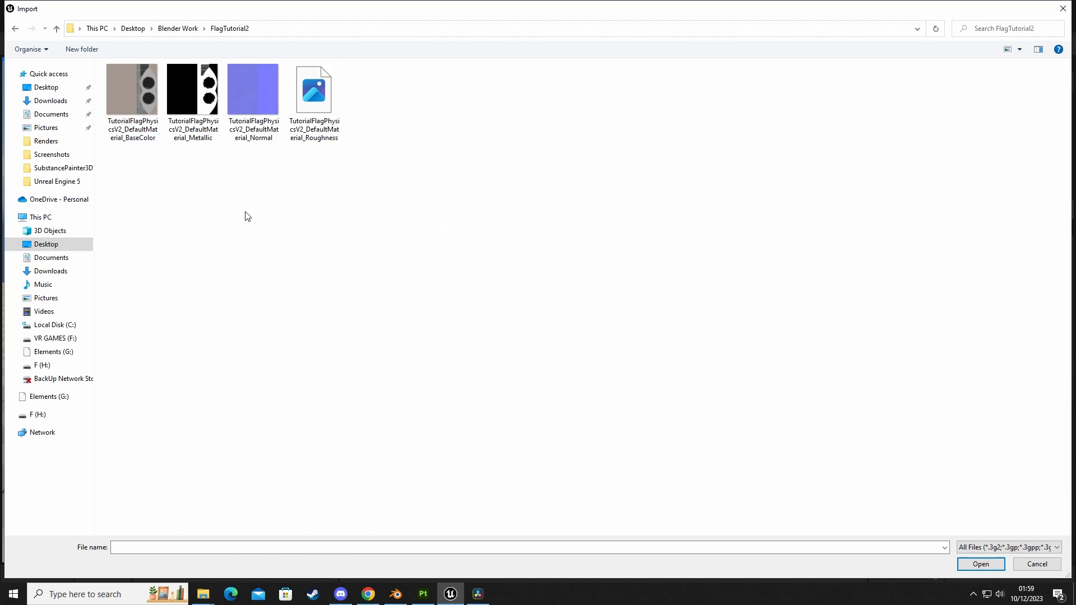
left_click(138, 103)
left_click(317, 136, "shift")
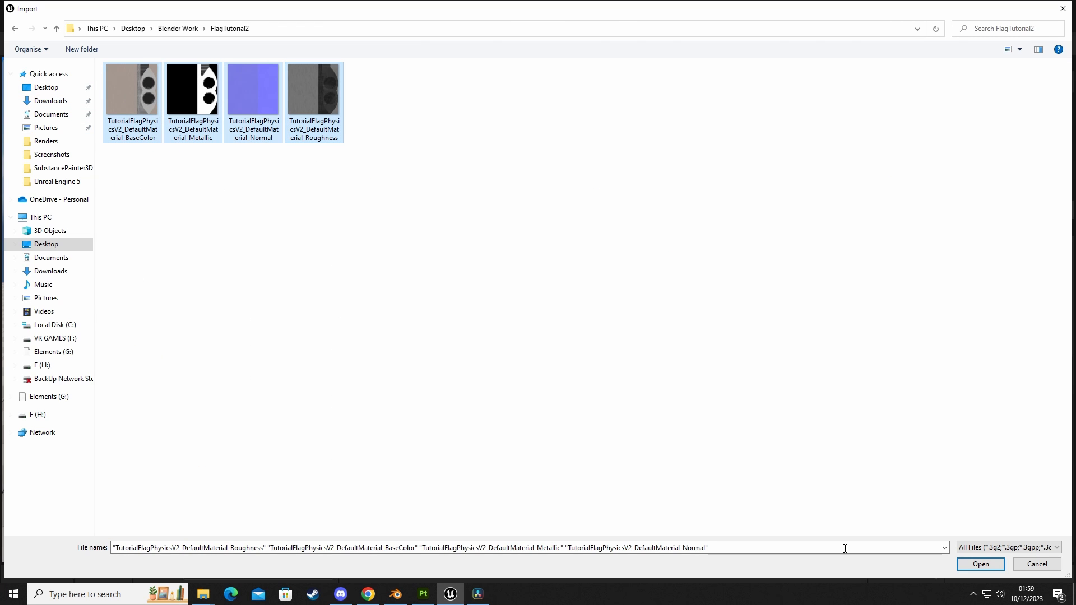
left_click(981, 564)
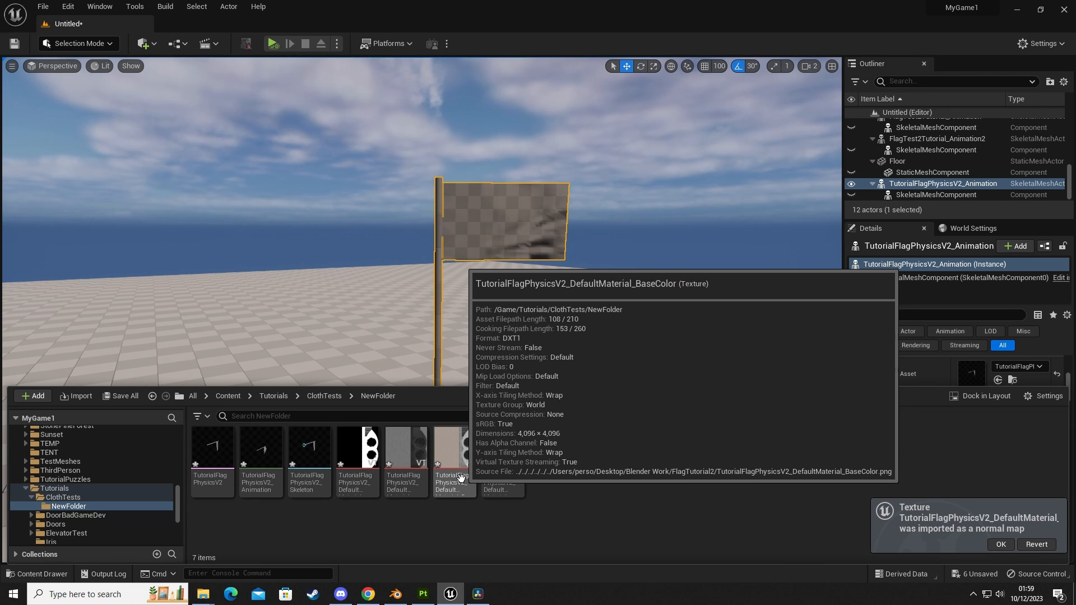
Step: Create a material from the imported BaseColor texture, keep its default name and open its material graph
right_click(455, 459)
left_click(502, 97)
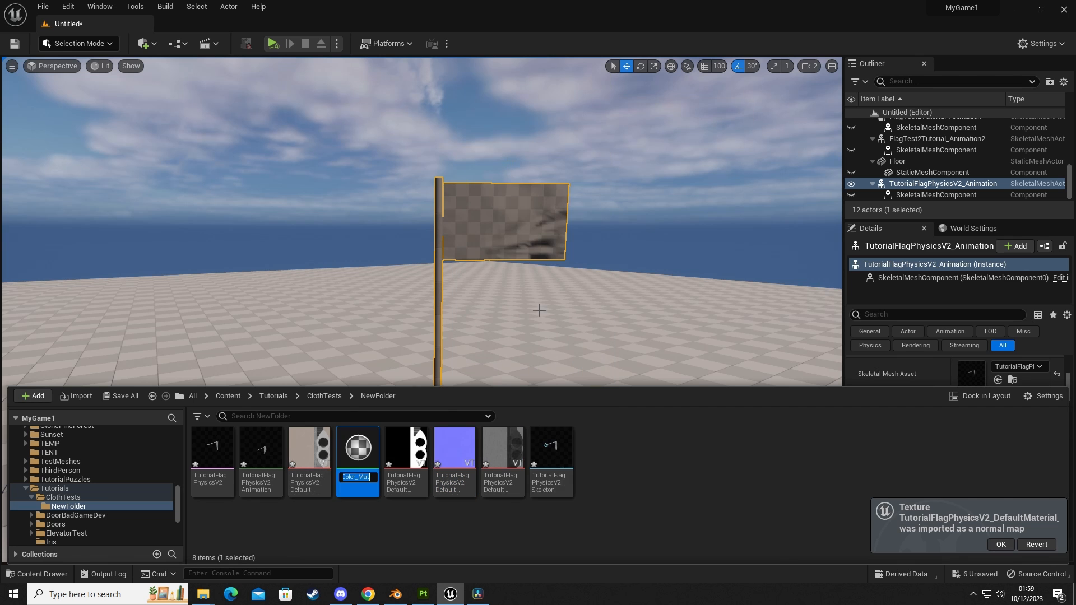
key("Return")
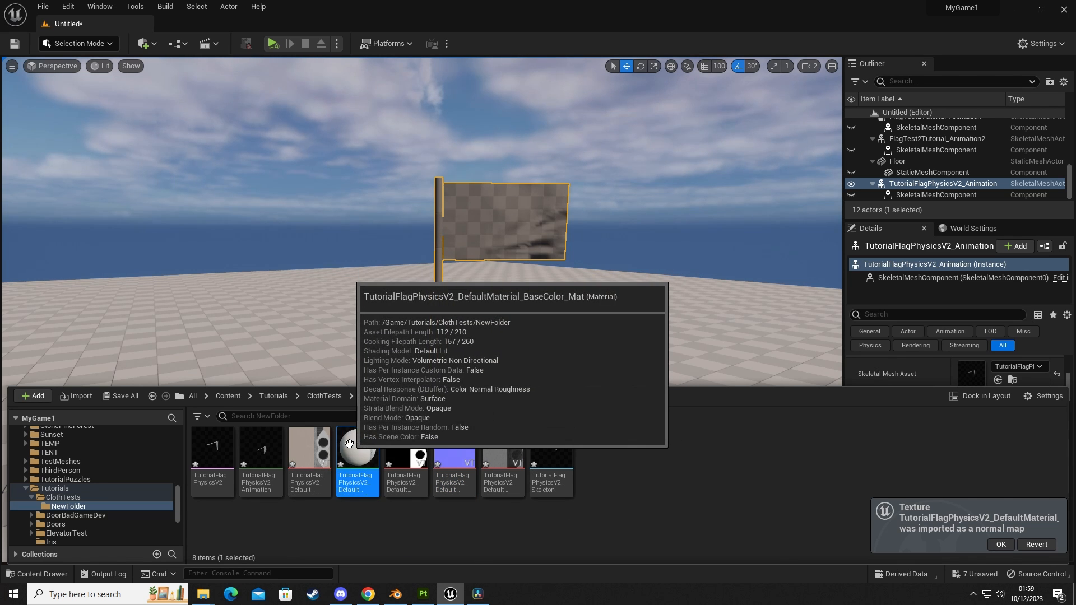
double_click(358, 448)
right_click_drag(400, 256, 428, 396)
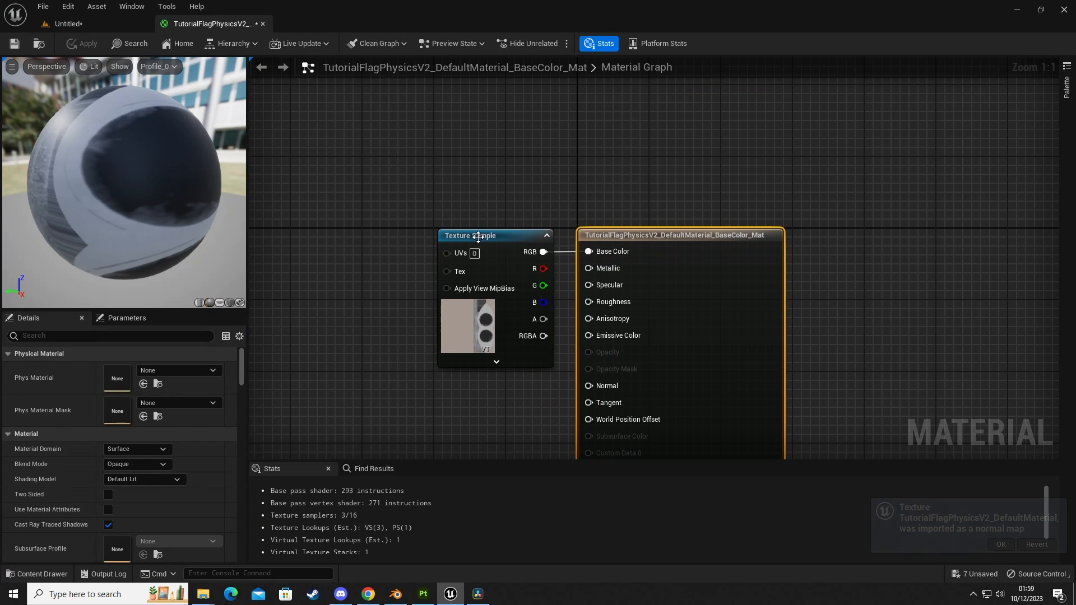
Step: Spread out the BaseColor texture node and the material's result node to make room for more texture nodes
left_click_drag(484, 236, 445, 120)
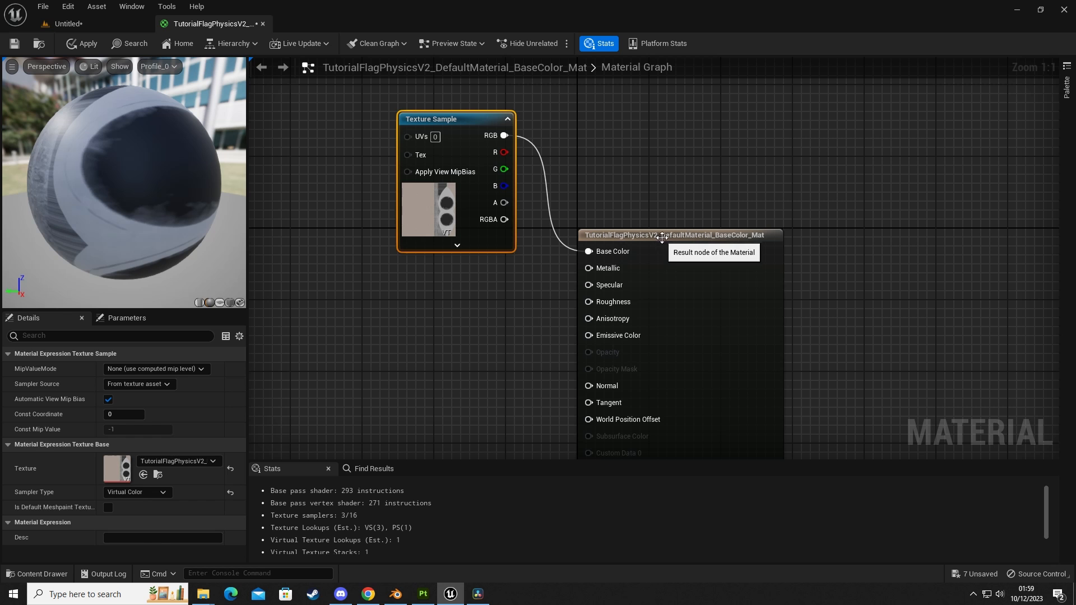
left_click_drag(673, 235, 703, 283)
right_click_drag(427, 360, 491, 276)
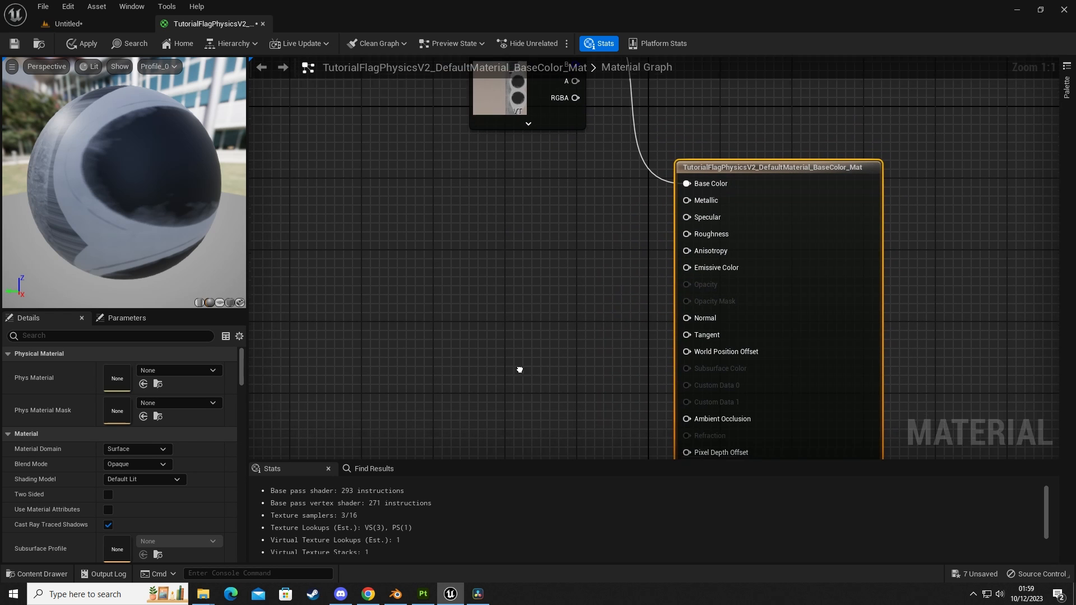
right_click_drag(519, 368, 455, 295)
Step: Add the flag's Normal texture from NewFolder to the material graph and connect its RGB output to Normal
key("ctrl+space")
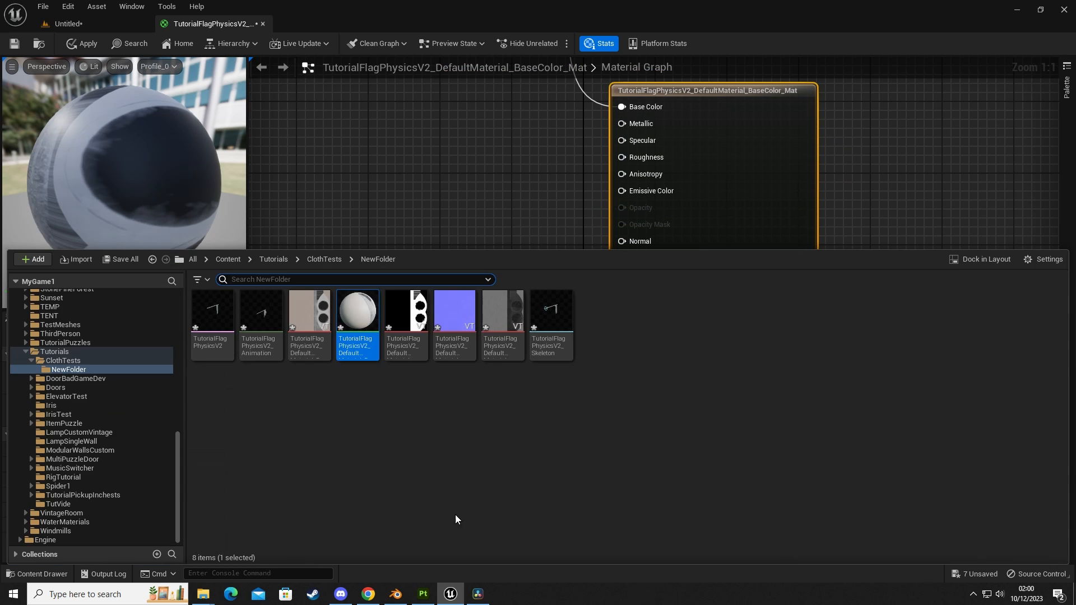
left_click_drag(451, 308, 412, 167)
left_click_drag(515, 187, 579, 211)
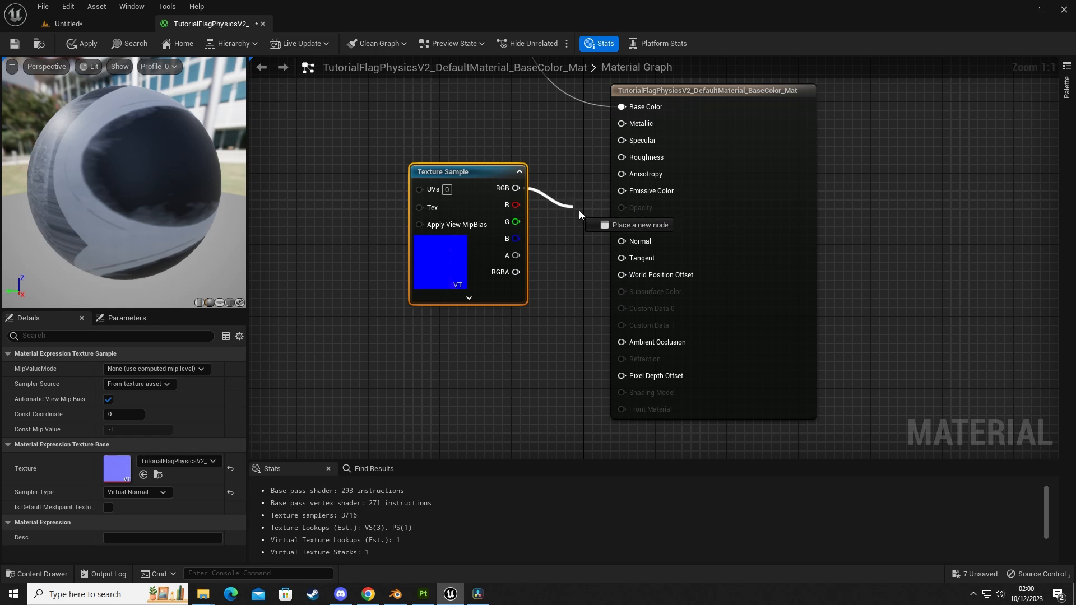
left_click_drag(624, 241, 623, 241)
Step: Add the Roughness texture above the Normal texture node and connect its RGB output to the material's Roughness input
left_click_drag(486, 184, 448, 168)
left_click(492, 235)
key("ctrl+space")
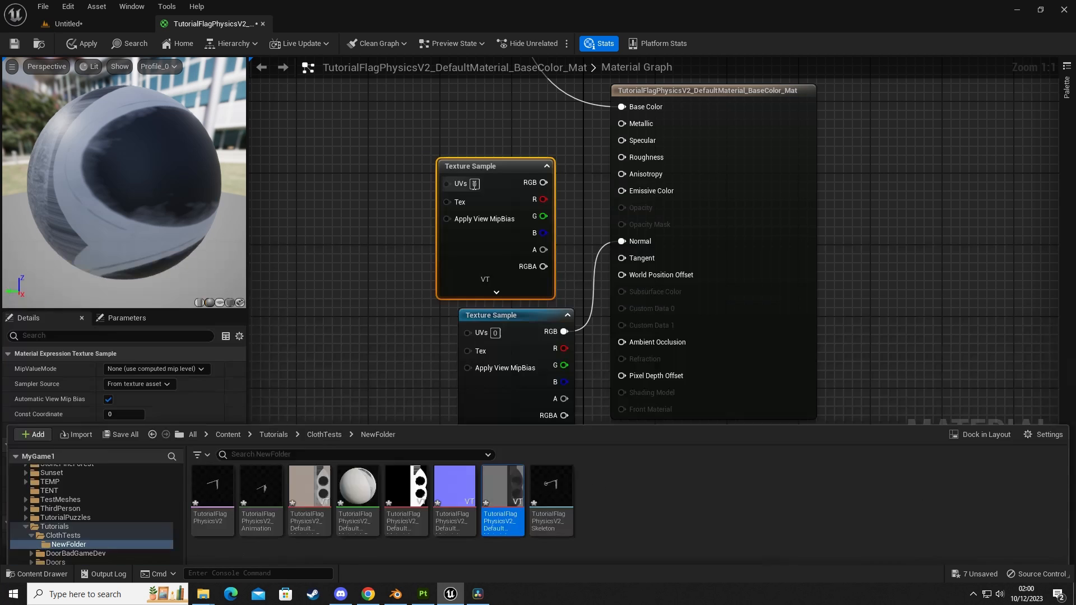
left_click_drag(563, 184, 622, 157)
left_click_drag(525, 169, 537, 174)
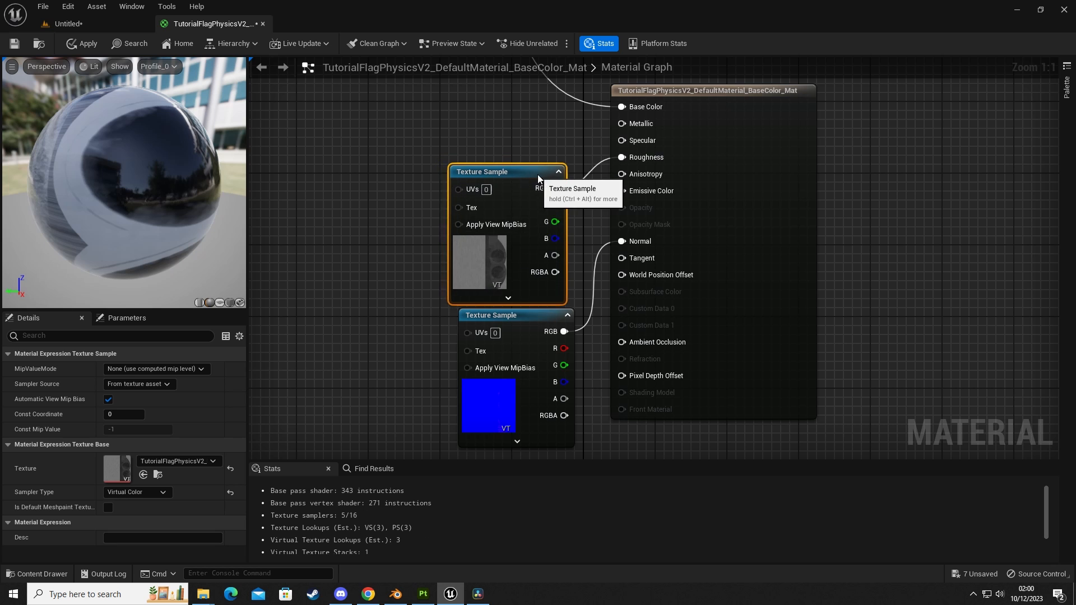
Step: Add the Metallic texture to the graph, connect its RGB output to Metallic, and apply and save the material
right_click_drag(391, 110, 445, 304)
key("ctrl+space")
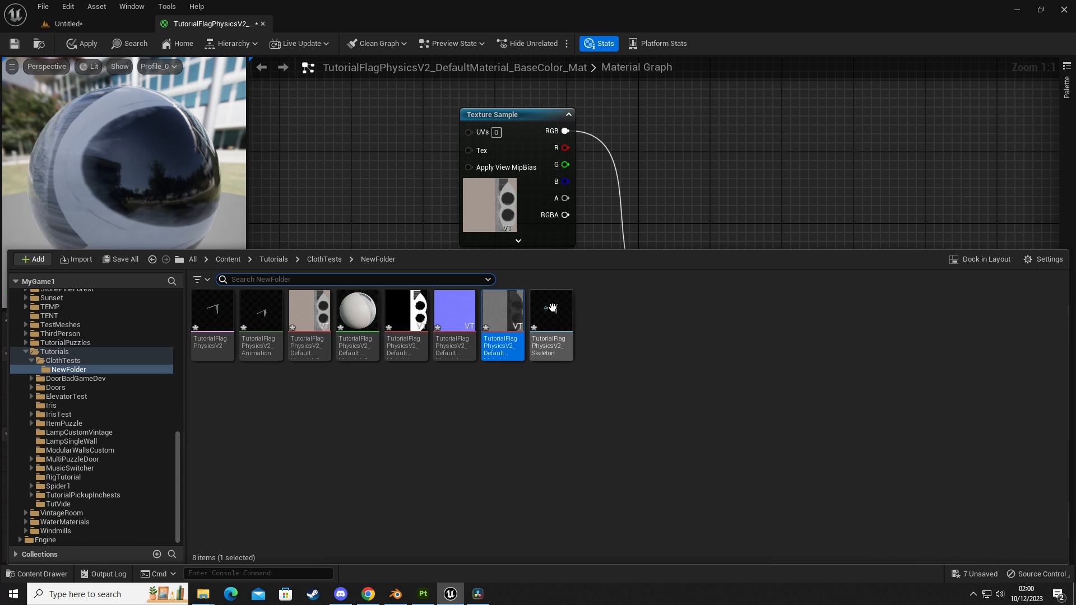
left_click_drag(403, 319, 677, 317)
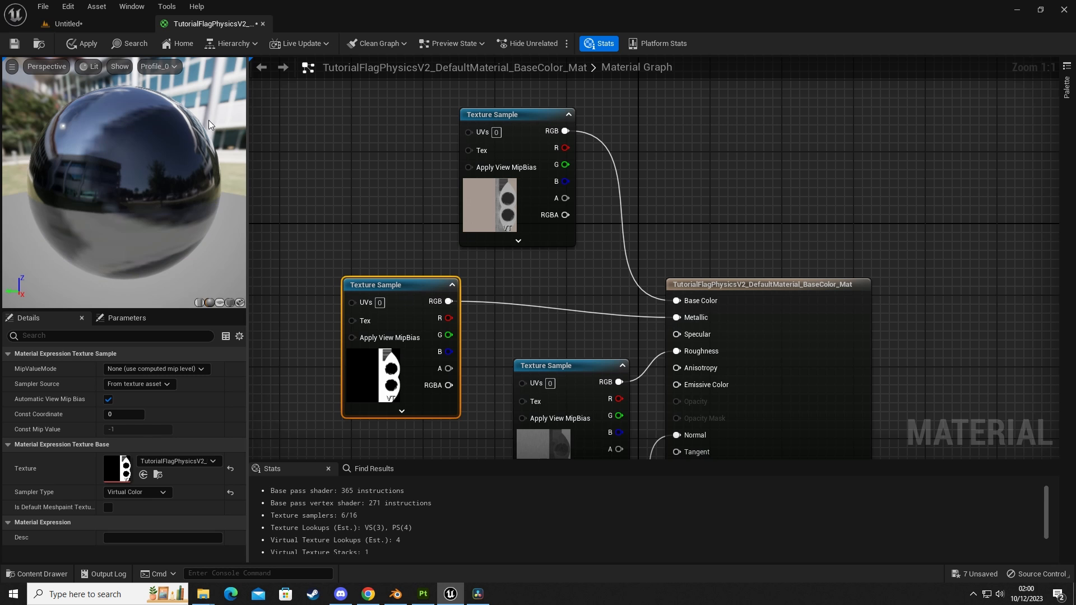
left_click(72, 44)
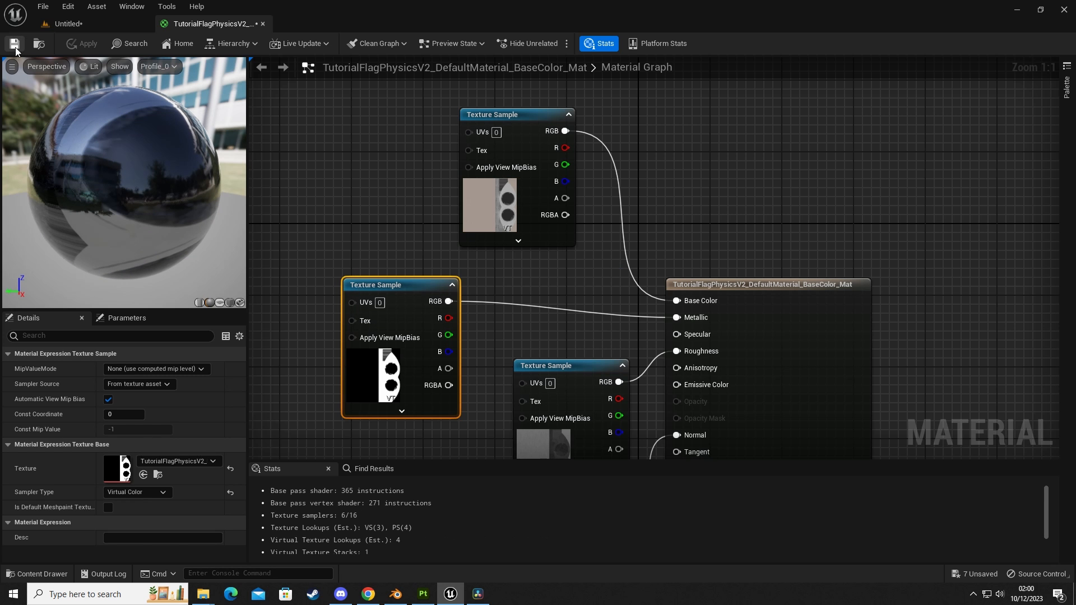
Step: Back in the level, assign the BaseColor_Mat material to both Element 0 and Element 1 of the flag
left_click(62, 24)
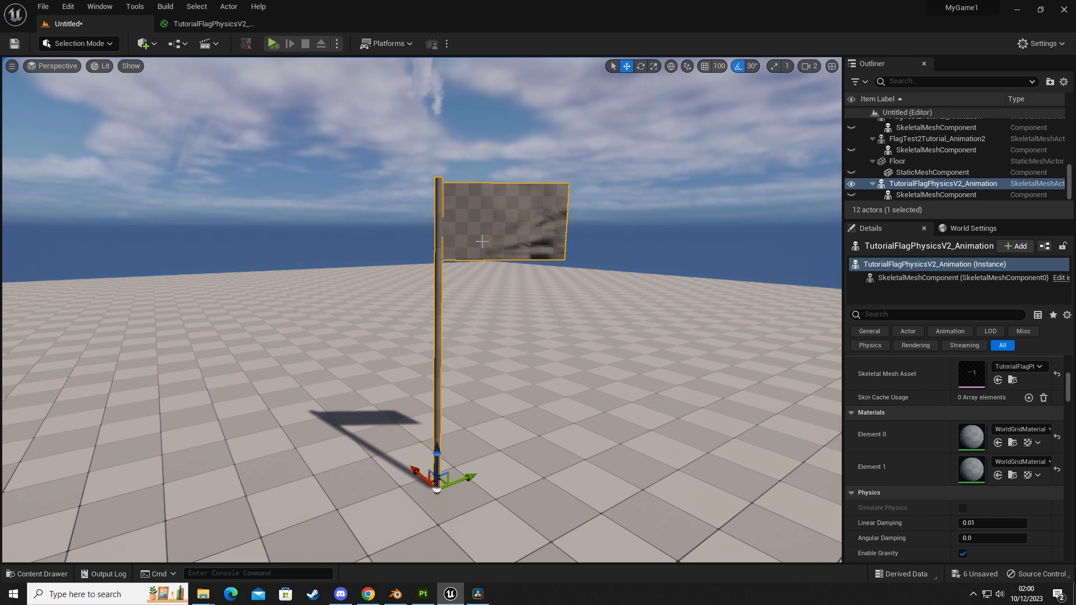
key("ctrl+space")
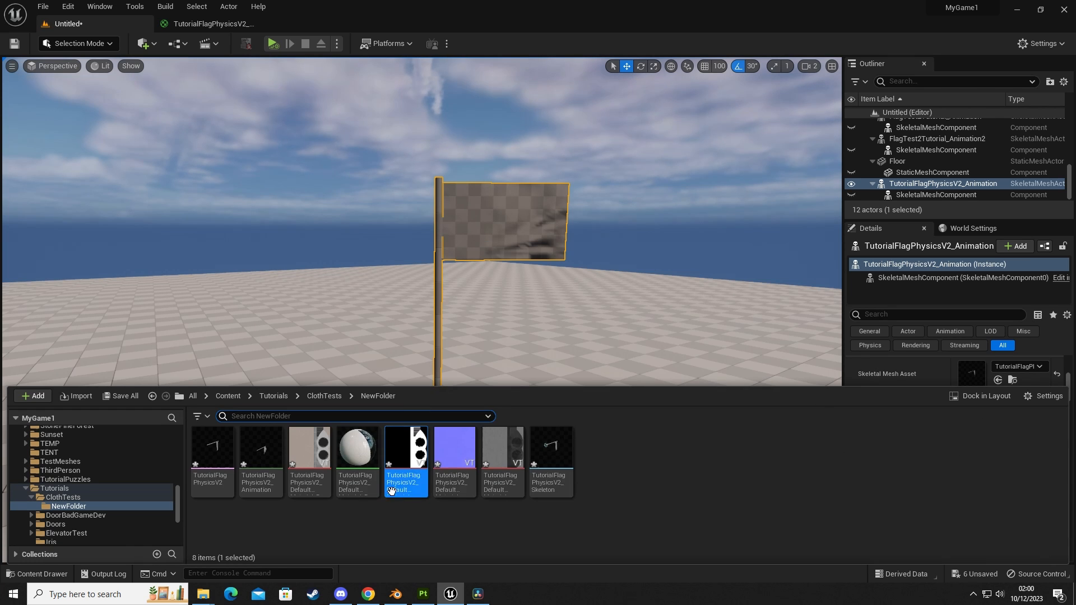
left_click(357, 455)
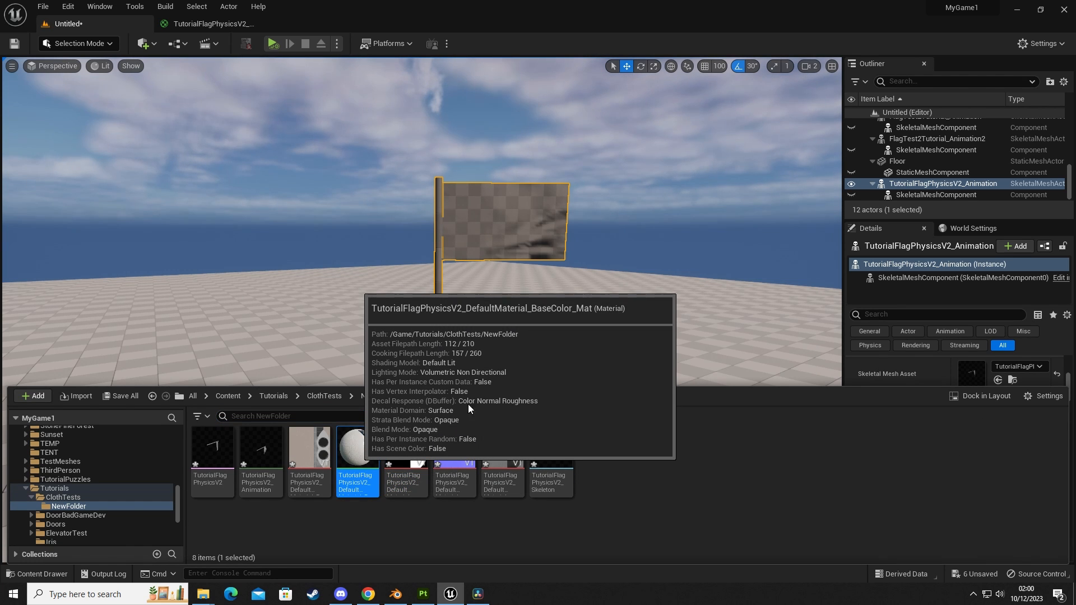
key("ctrl+space")
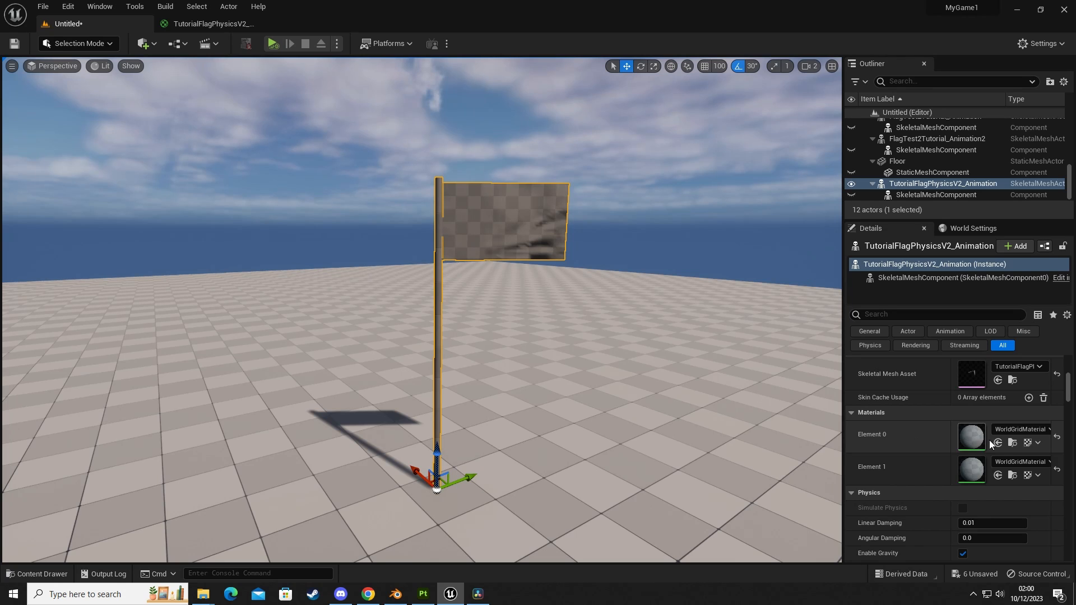
left_click(998, 453)
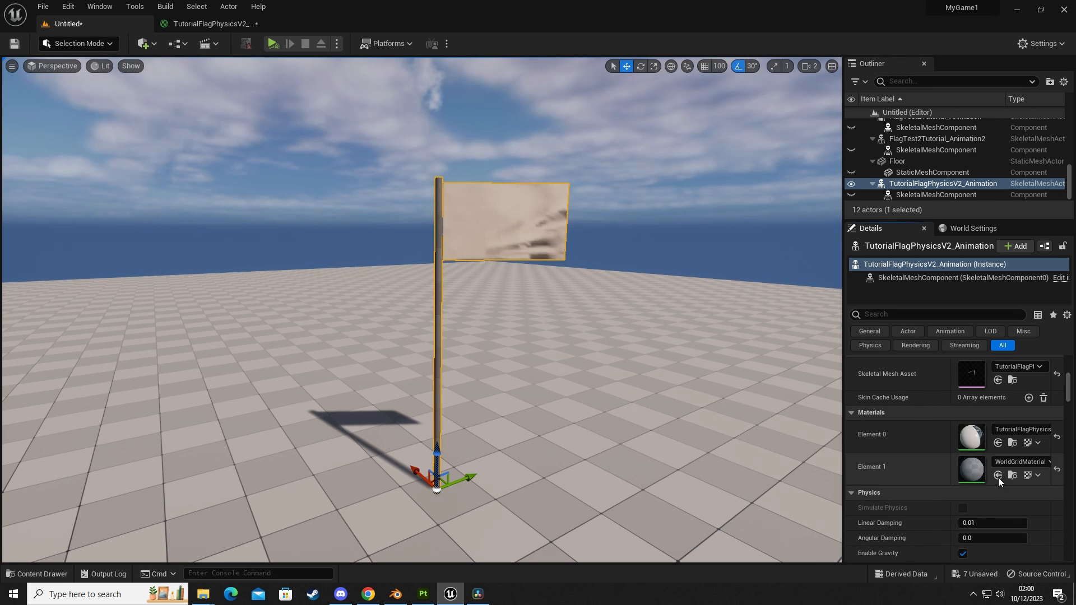
left_click(997, 476)
Step: Simulate the level, examine the textured flag's animation from several angles, and stop the simulation
right_click_drag(509, 361, 521, 359)
key("g")
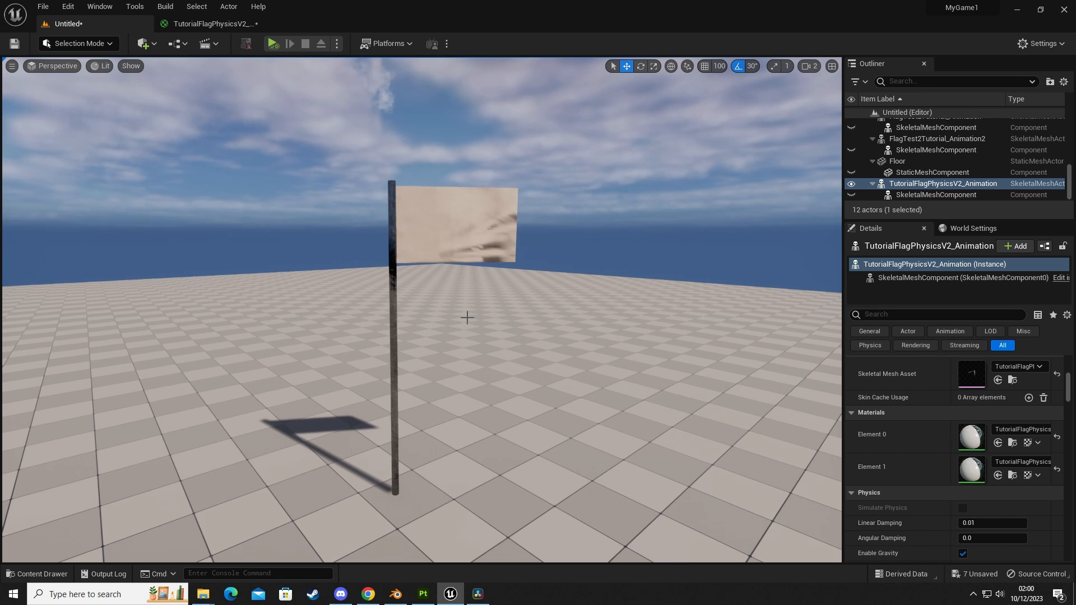
key("w")
right_click_drag(384, 193, 388, 184)
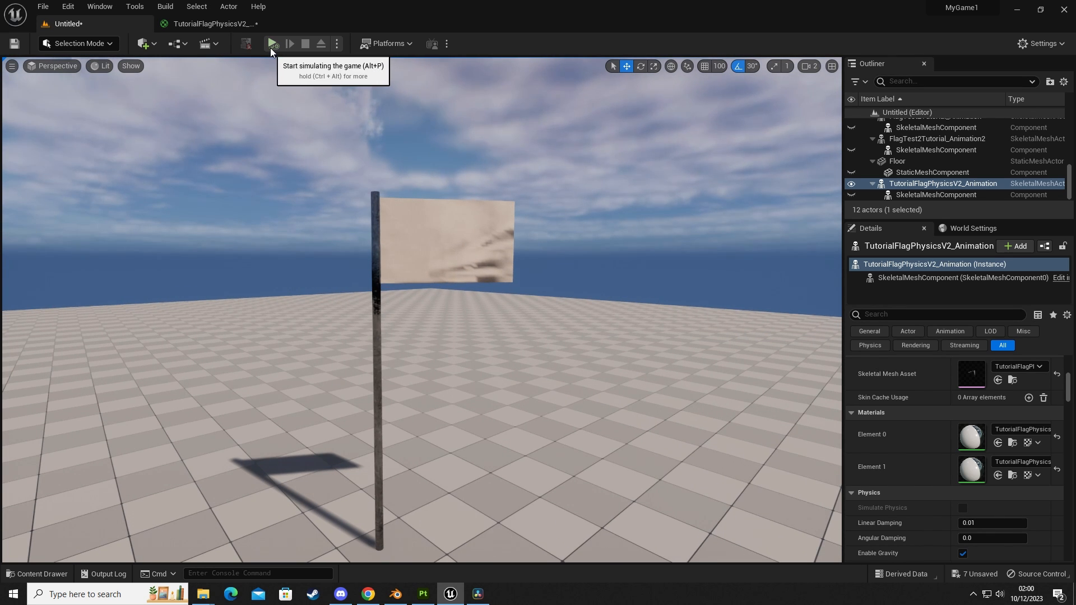
left_click(273, 43)
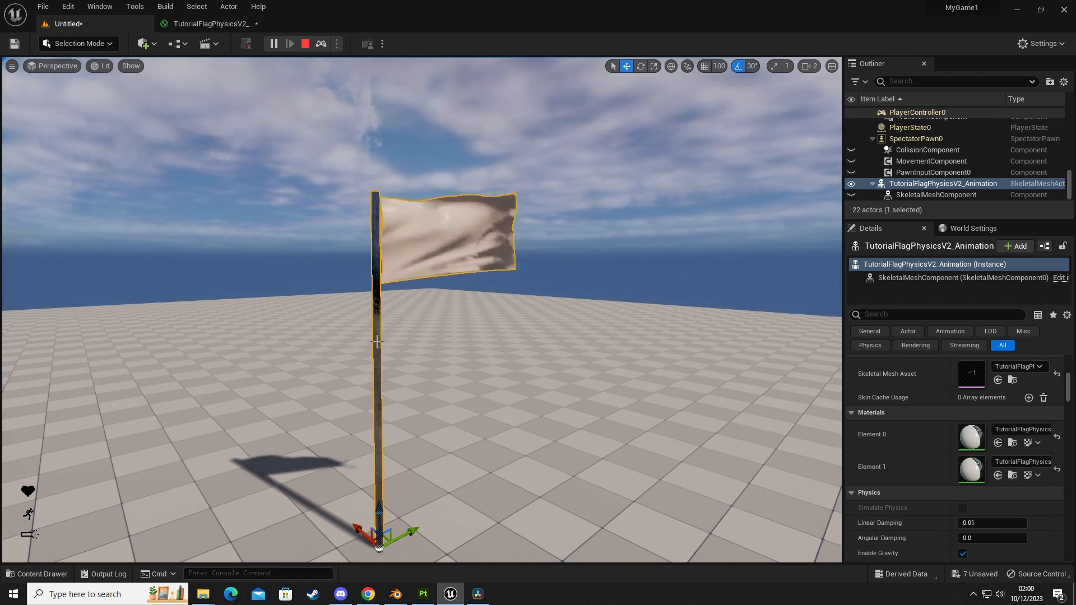
key("w")
right_click_drag(443, 375, 218, 361)
key("d")
key("d")
key("d")
key("s")
left_click(305, 44)
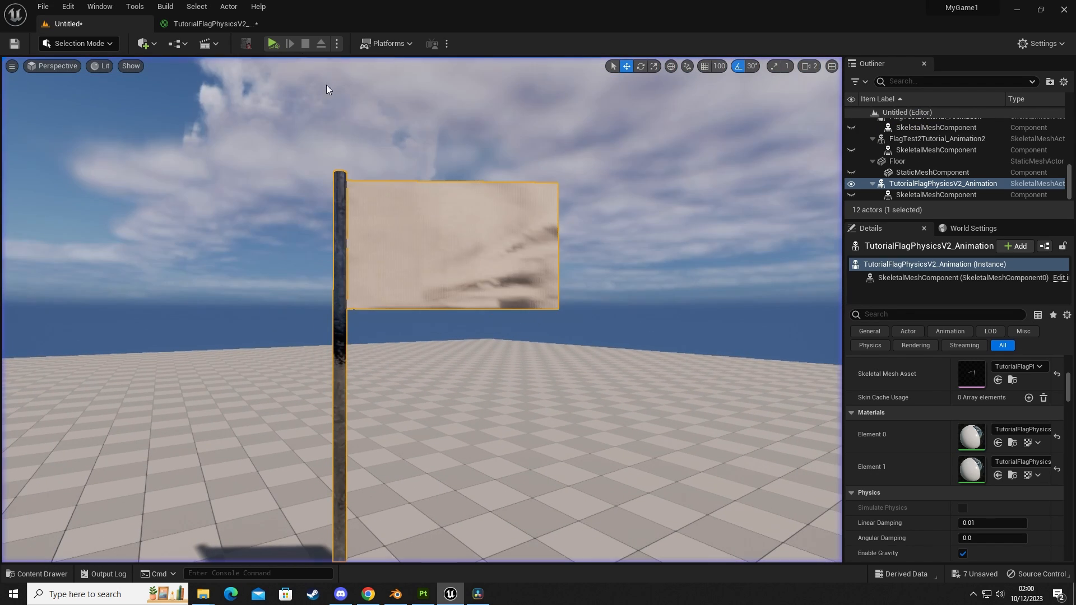
Step: Open the flag's assigned material, make it Two Sided, and apply and save the change
right_click_drag(427, 281, 430, 280)
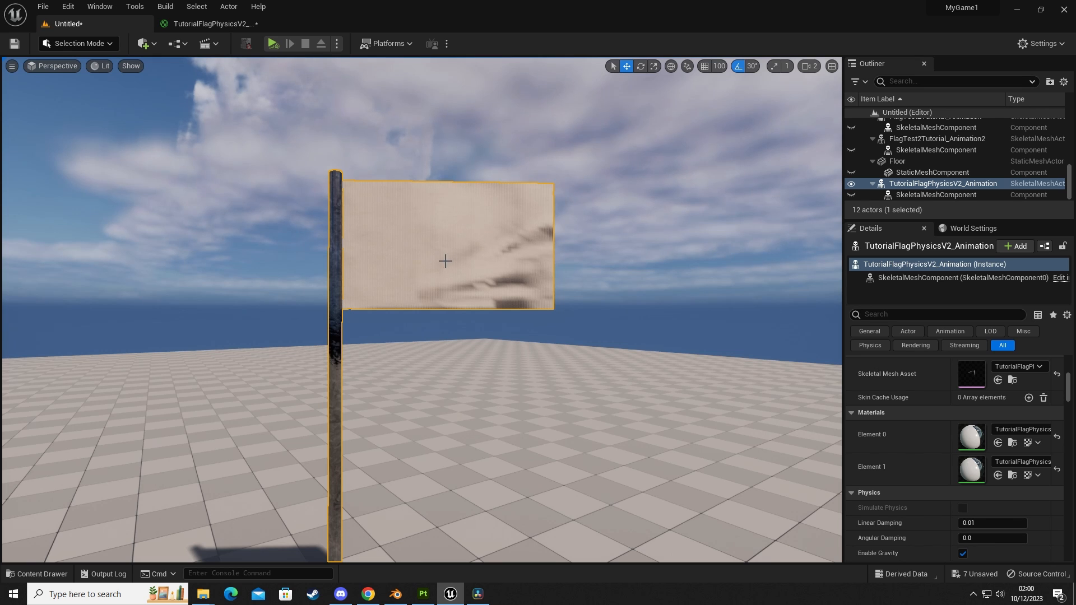
double_click(971, 436)
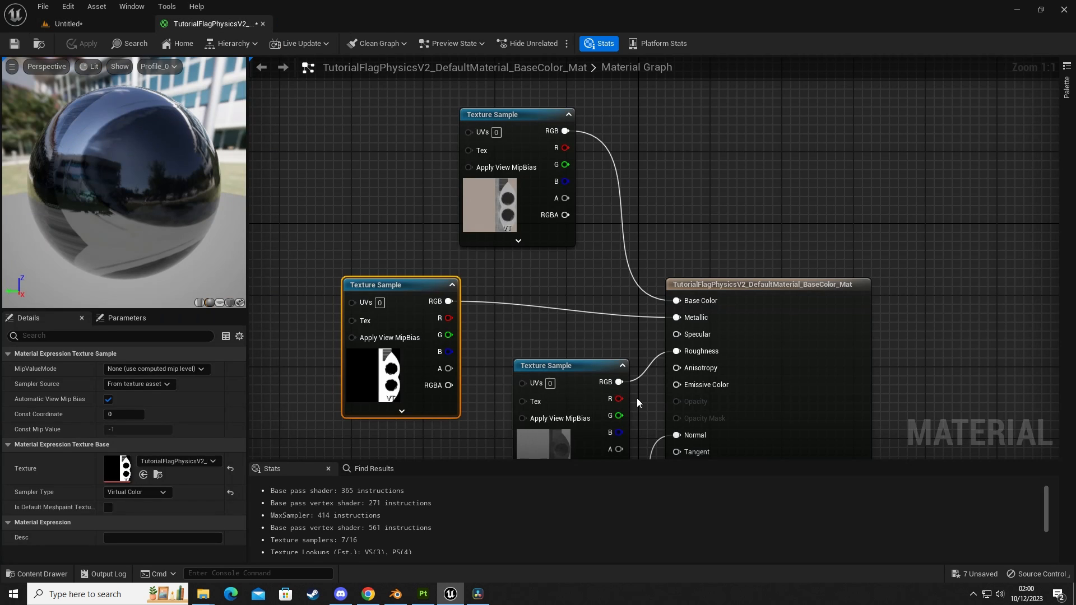
left_click(760, 280)
right_click_drag(760, 280, 816, 117)
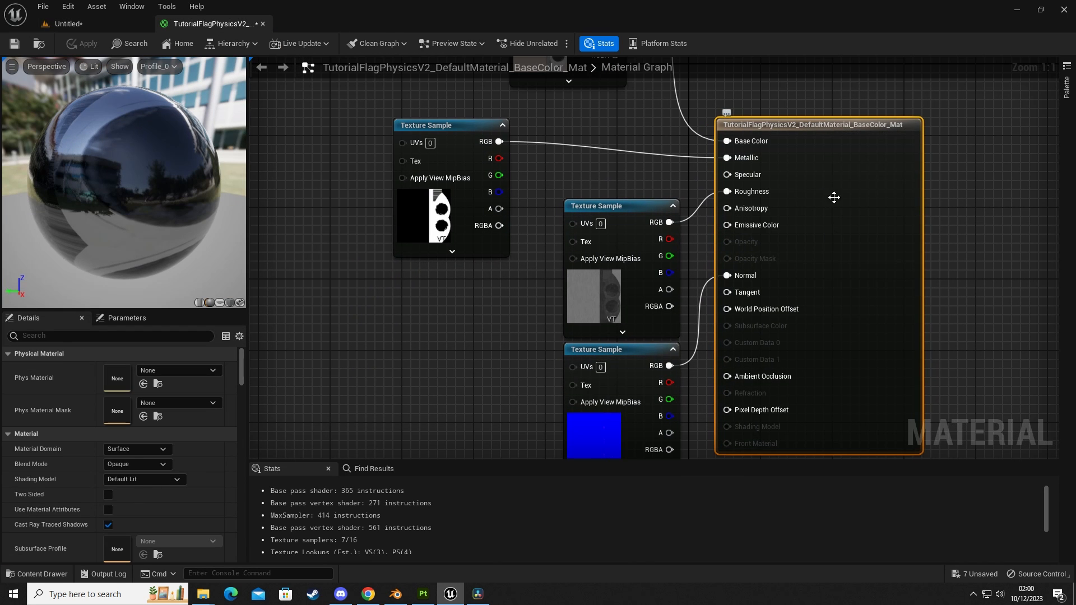
left_click(111, 496)
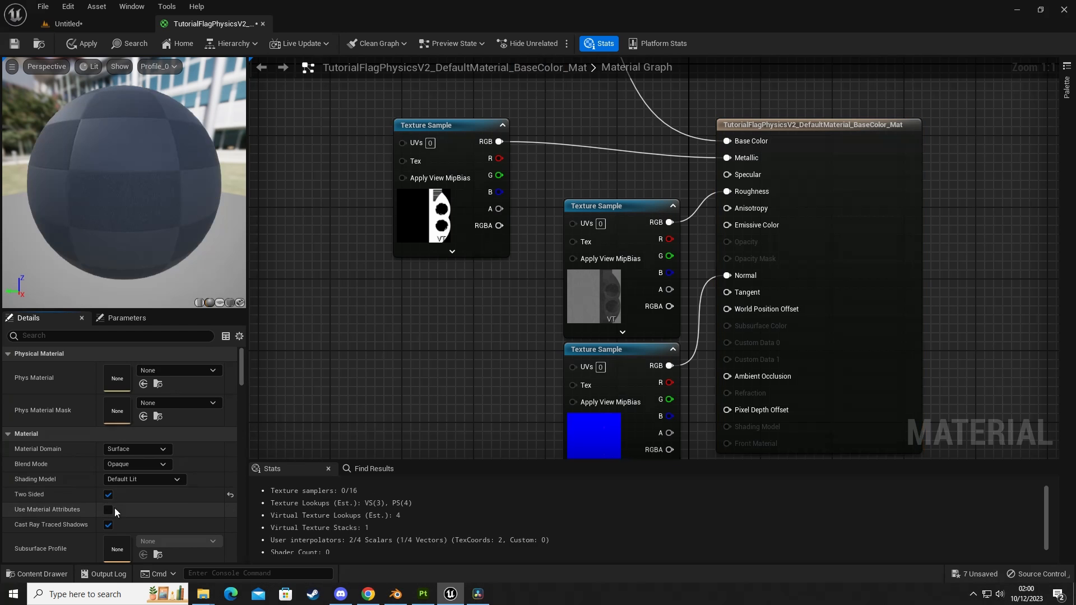
left_click(84, 45)
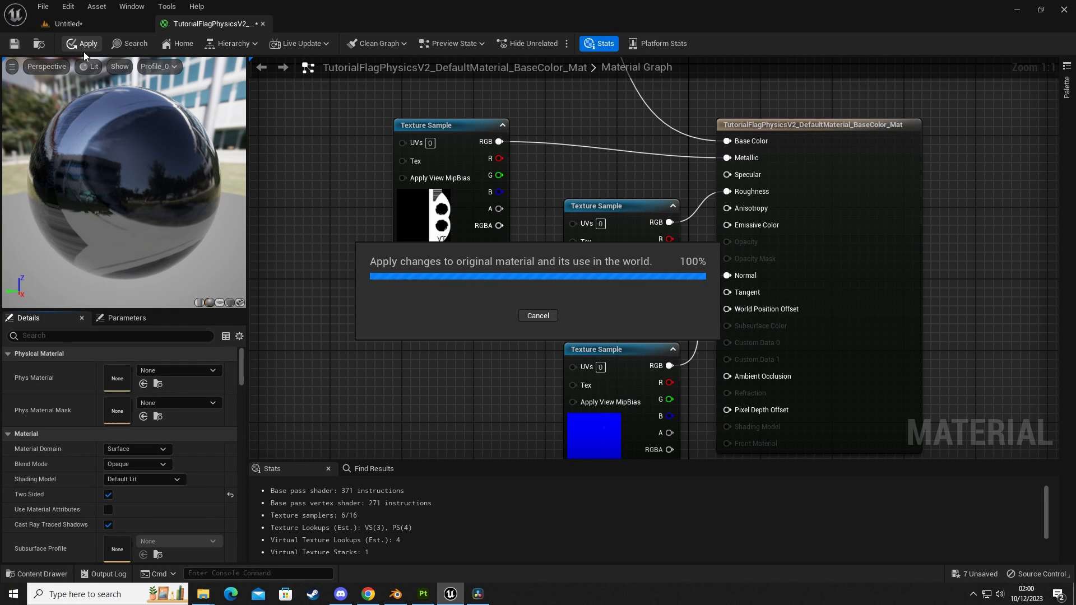
left_click(14, 44)
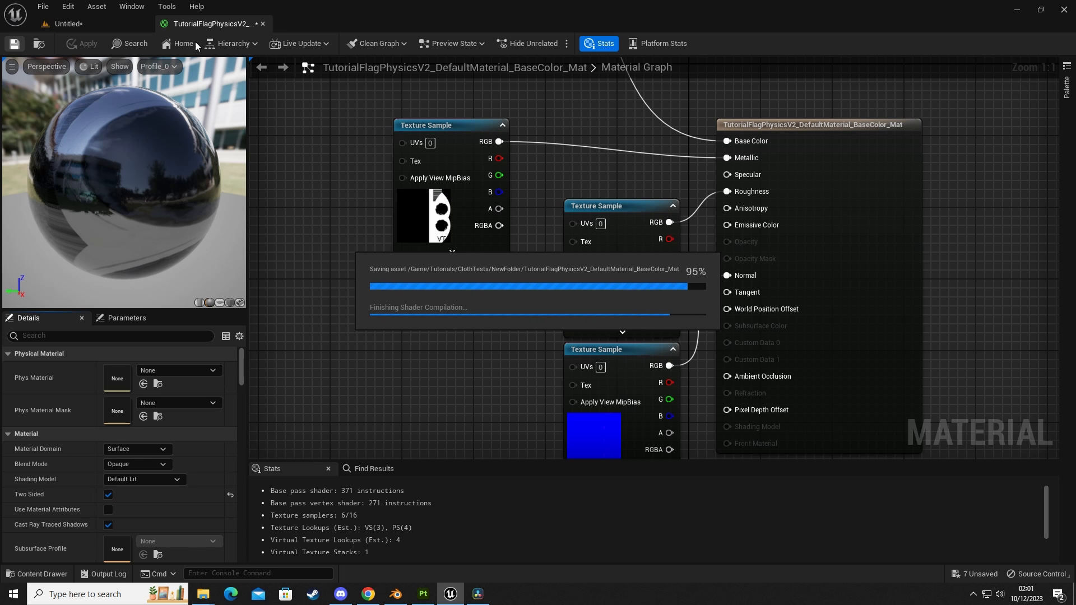
Step: Return to the level and inspect the flag's material on both the front and back of the cloth
left_click(117, 25)
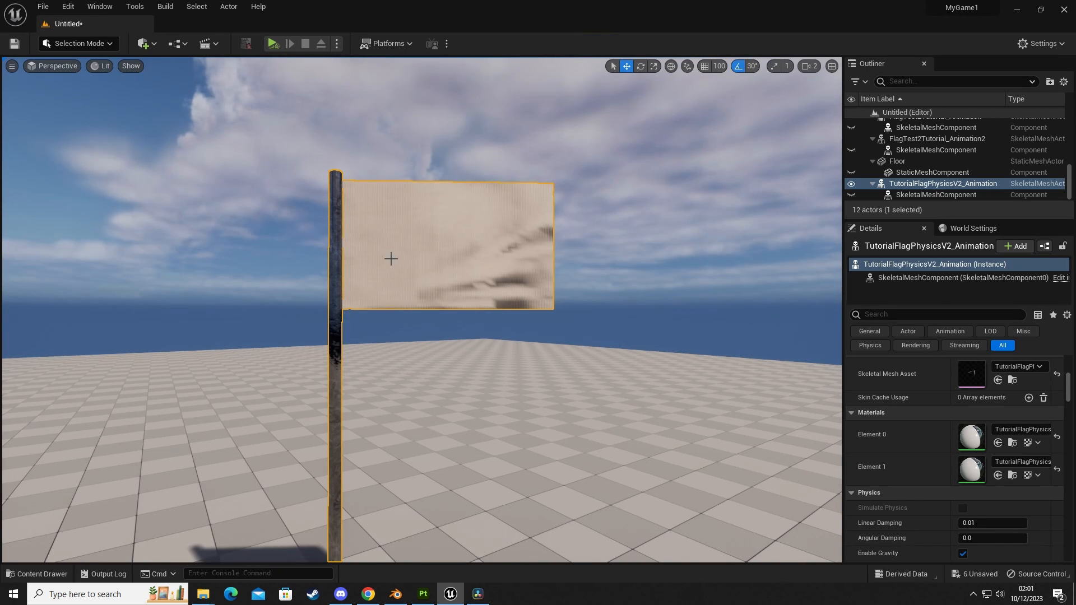
left_click_drag(391, 259, 366, 310, "alt")
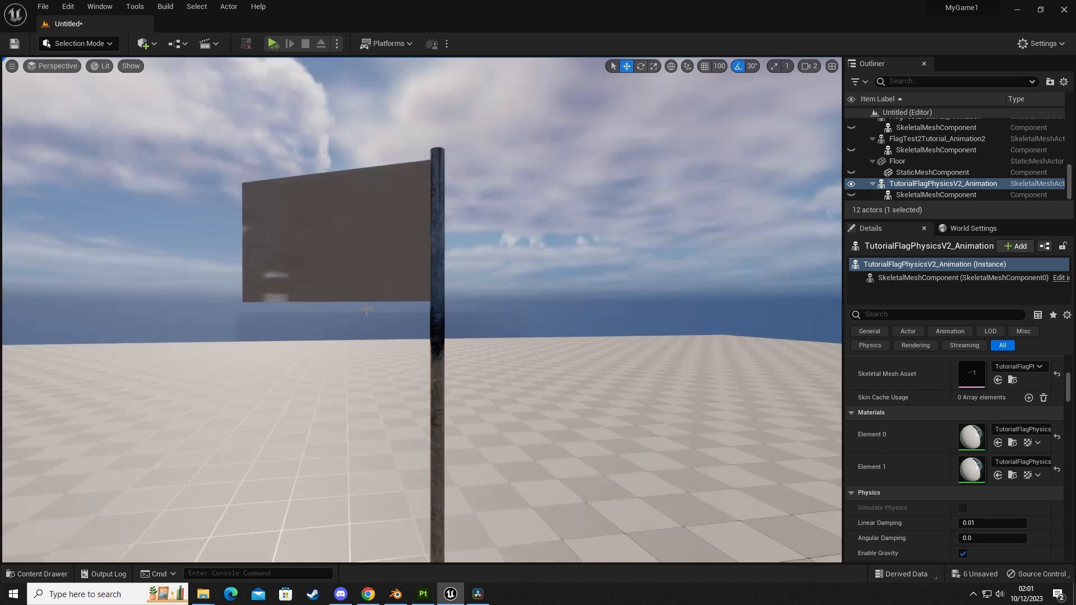
mouse_move(367, 309)
right_mouse_down()
mouse_move(550, 309)
mouse_move(387, 302)
mouse_move(336, 323)
right_mouse_up()
scroll(367, 309, "down", 5)
scroll(367, 308, "up", 4)
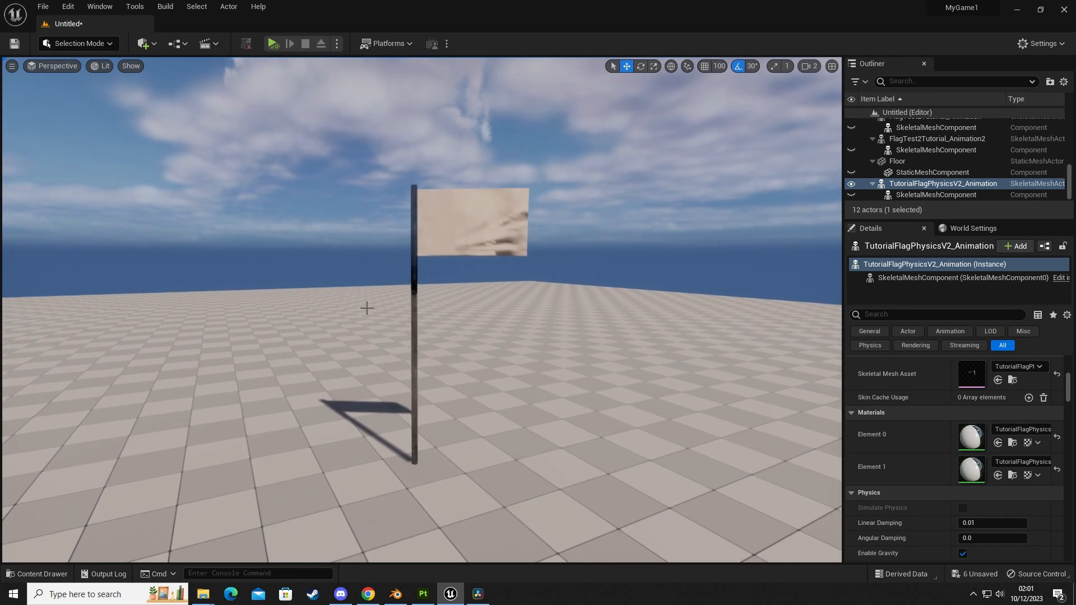